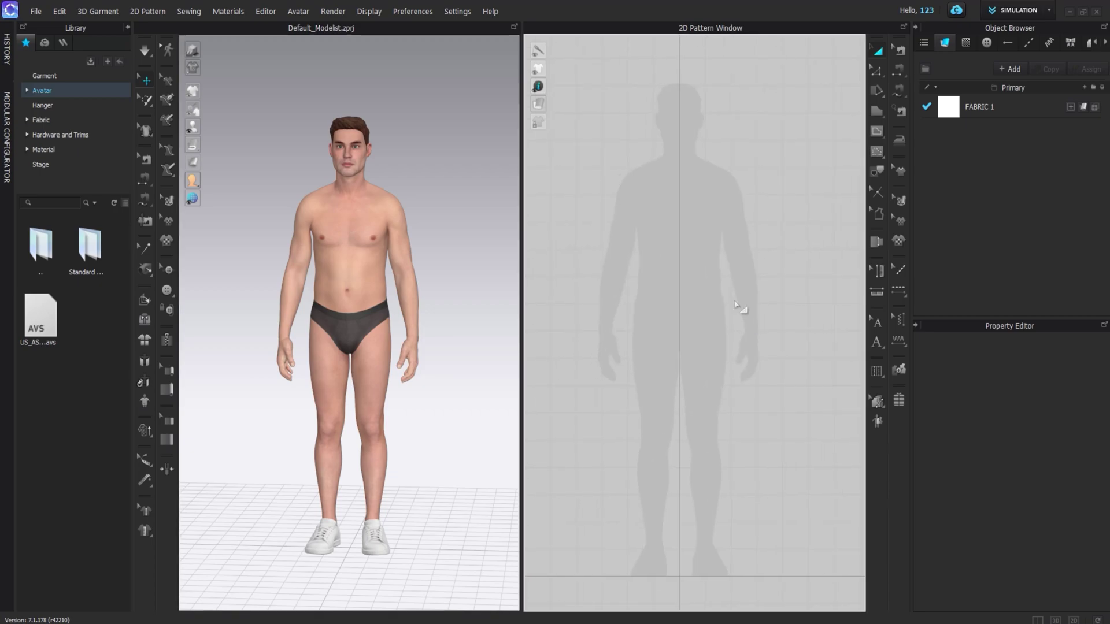
Step: Draw half of a front bodice as a closed polygon, with shoulder about 120 mm, armhole edge 185 mm and side edge 321 mm
{"action": "left_click", "coordinate": [916, 114]}
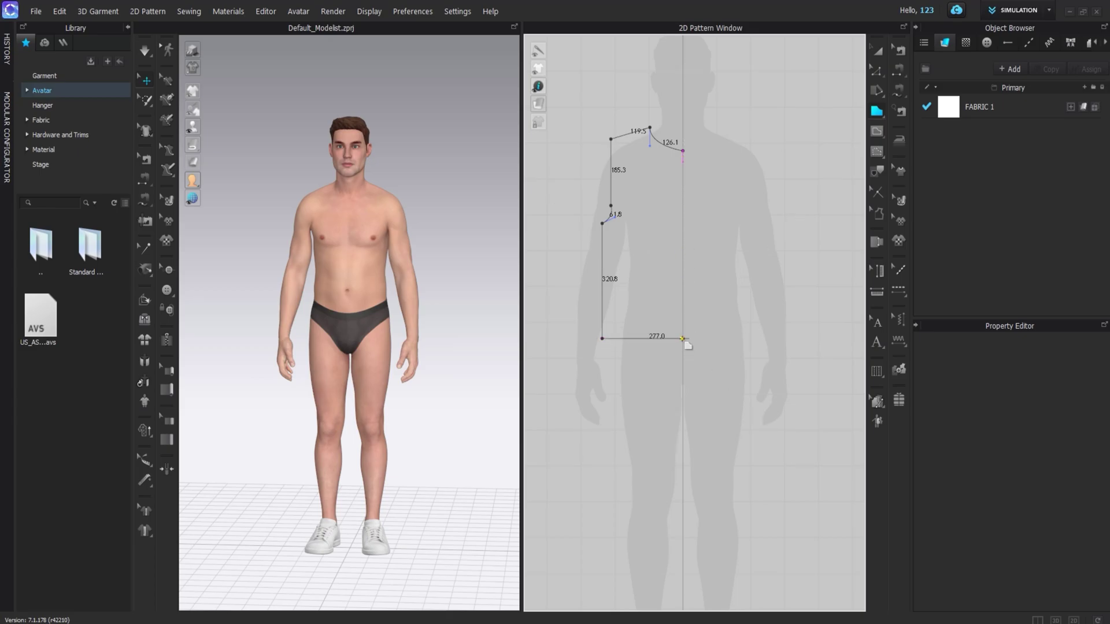
{"action": "left_click", "coordinate": [684, 152]}
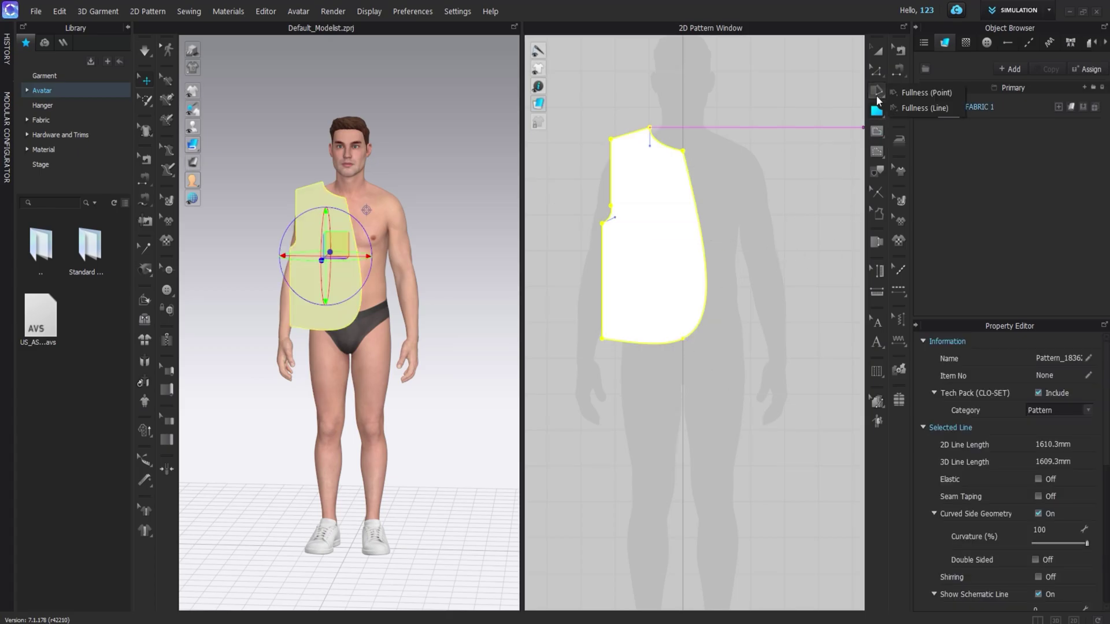
Step: Replace the curved centre-front edge and the curved hem of the half bodice with straight lines
{"action": "left_click", "coordinate": [877, 69]}
{"action": "left_click", "coordinate": [913, 133]}
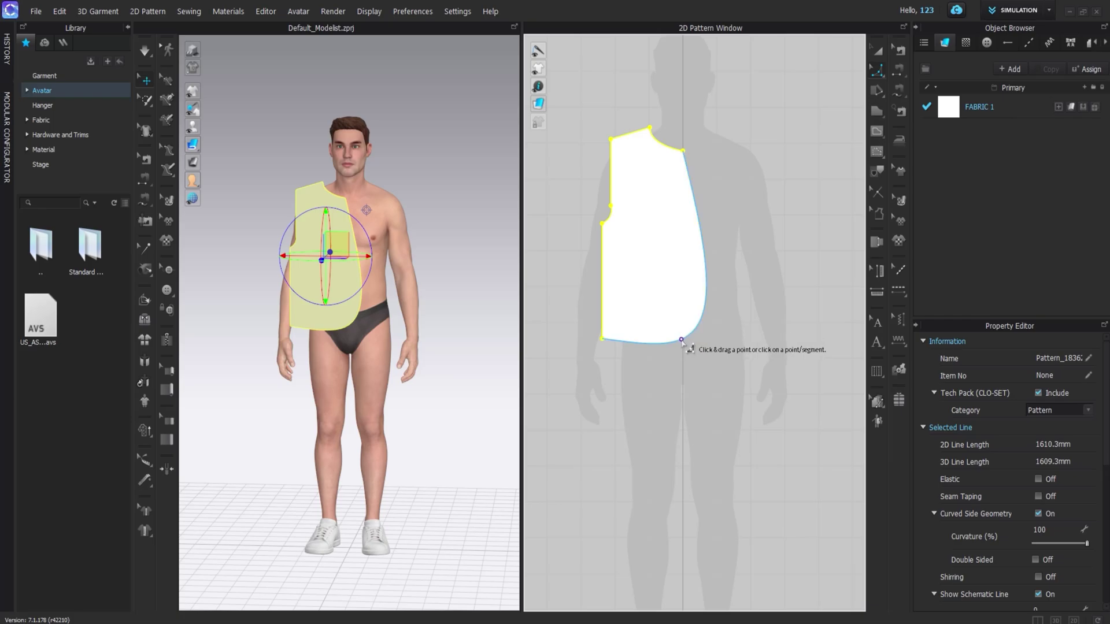
{"action": "left_click", "coordinate": [682, 339]}
{"action": "left_click", "coordinate": [684, 151]}
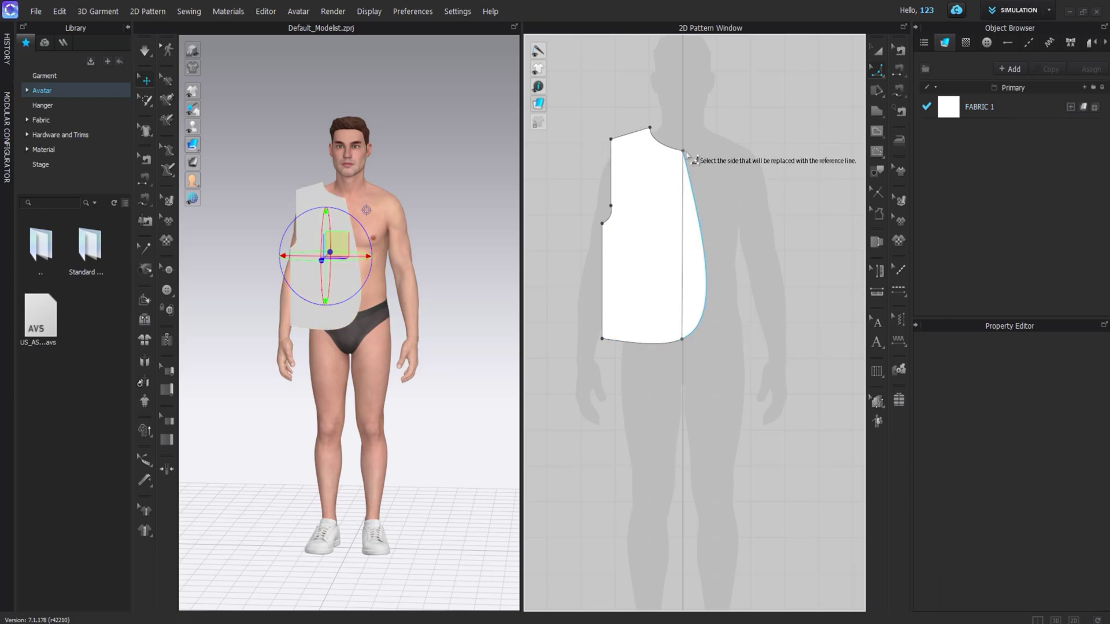
{"action": "left_click", "coordinate": [685, 250]}
{"action": "left_click", "coordinate": [601, 339]}
{"action": "left_click", "coordinate": [682, 339]}
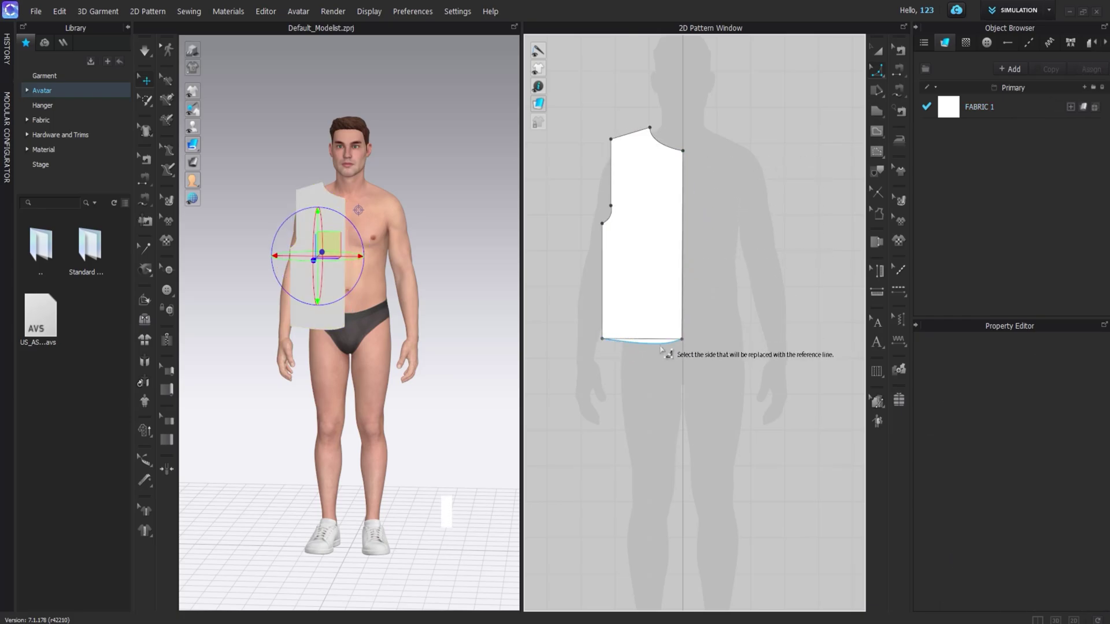
{"action": "left_click", "coordinate": [660, 346]}
Step: Reshape the neckline by moving the shoulder-neck point slightly toward the centre front
{"action": "left_click", "coordinate": [878, 51]}
{"action": "scroll", "coordinate": [681, 322], "scroll_direction": "up", "scroll_amount": 2}
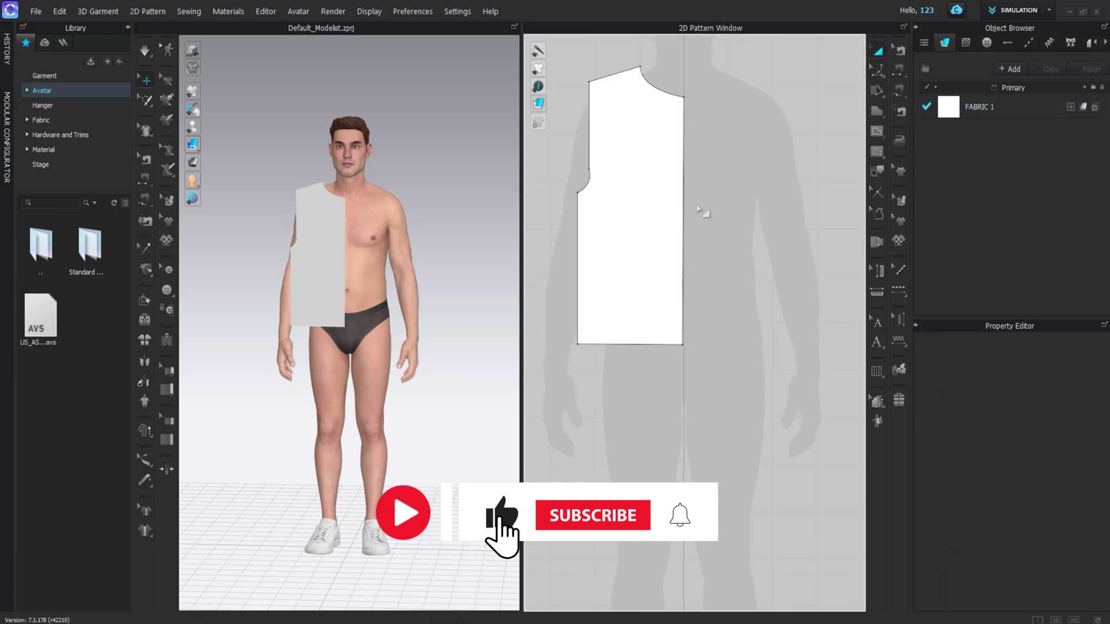
{"action": "left_click", "coordinate": [676, 120]}
{"action": "scroll", "coordinate": [680, 104], "scroll_direction": "up", "scroll_amount": 2}
{"action": "middle_click_drag", "start_coordinate": [681, 104], "coordinate": [706, 174]}
{"action": "key", "text": "z"}
{"action": "left_click", "coordinate": [656, 164]}
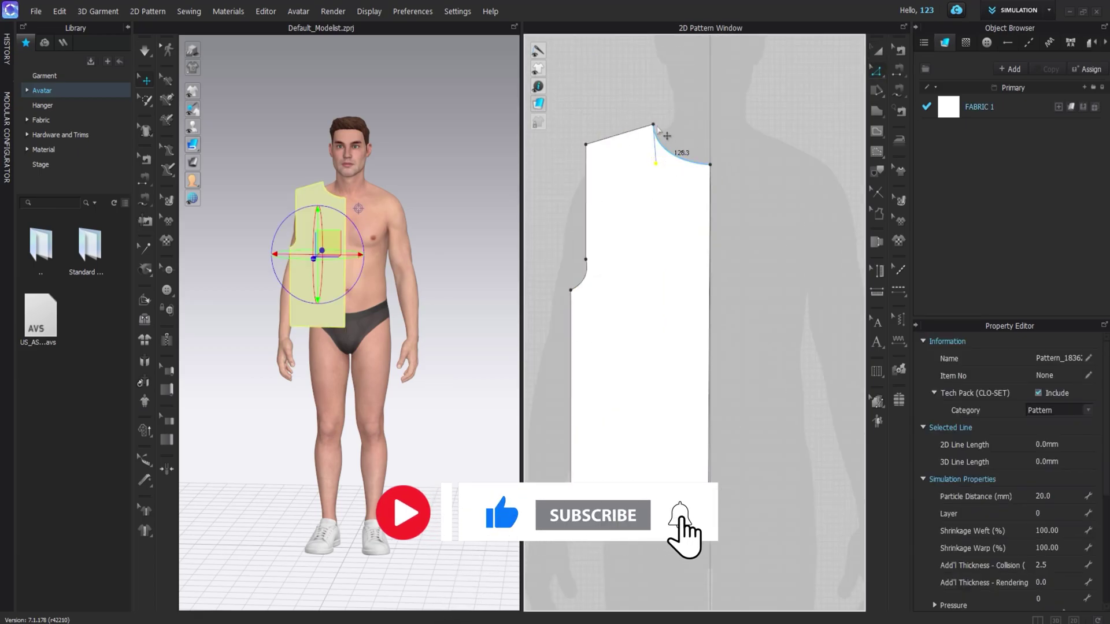
{"action": "left_click_drag", "start_coordinate": [661, 123], "coordinate": [660, 122]}
Step: Refine the curve at the lower armhole of the half bodice
{"action": "left_click", "coordinate": [874, 55]}
{"action": "double_click", "coordinate": [686, 208]}
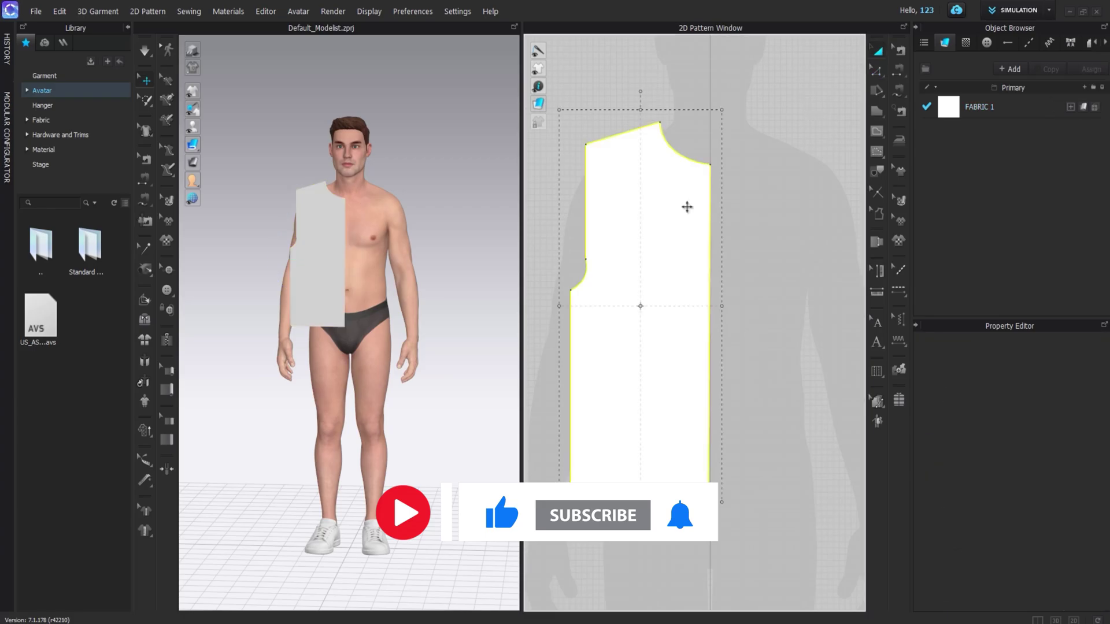
{"action": "scroll", "coordinate": [636, 270], "scroll_direction": "up", "scroll_amount": 3}
{"action": "middle_click_drag", "start_coordinate": [574, 268], "coordinate": [677, 251]}
{"action": "left_click_drag", "start_coordinate": [664, 273], "coordinate": [658, 283]}
{"action": "scroll", "coordinate": [663, 291], "scroll_direction": "down", "scroll_amount": 3}
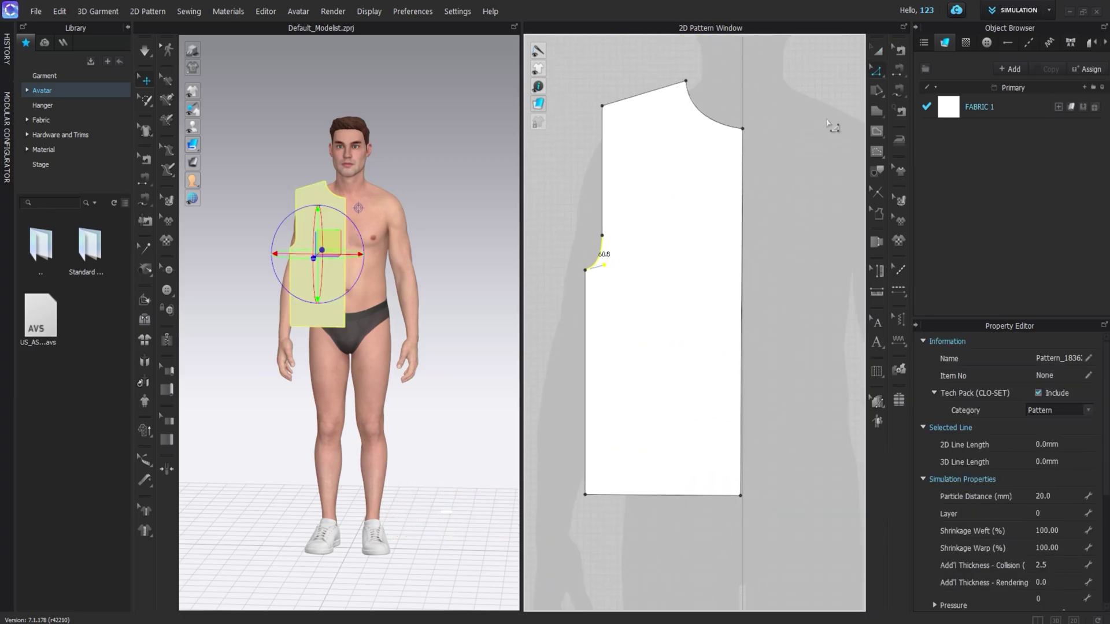
Step: Try to create a Symmetric Pattern (with Sewing) of the half bodice against its centre-front edge
{"action": "left_click", "coordinate": [736, 168]}
{"action": "left_click", "coordinate": [692, 196]}
{"action": "right_click", "coordinate": [692, 196]}
{"action": "left_click", "coordinate": [745, 151]}
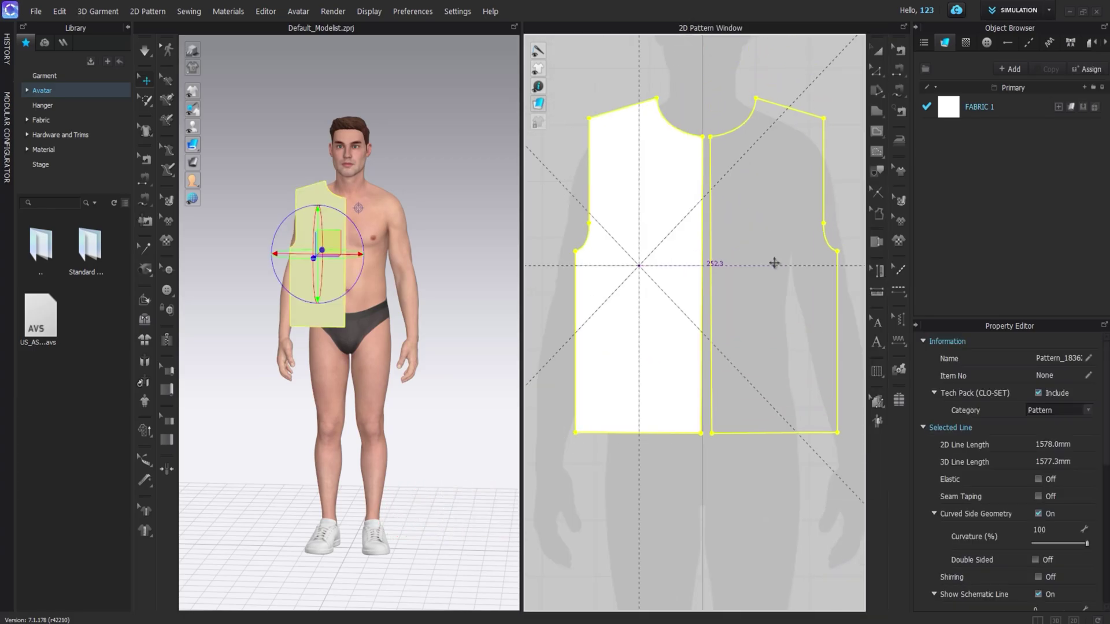
{"action": "left_click", "coordinate": [775, 263]}
{"action": "scroll", "coordinate": [810, 293], "scroll_direction": "up", "scroll_amount": 5}
{"action": "left_click_drag", "start_coordinate": [766, 294], "coordinate": [755, 294]}
{"action": "scroll", "coordinate": [679, 278], "scroll_direction": "down", "scroll_amount": 5}
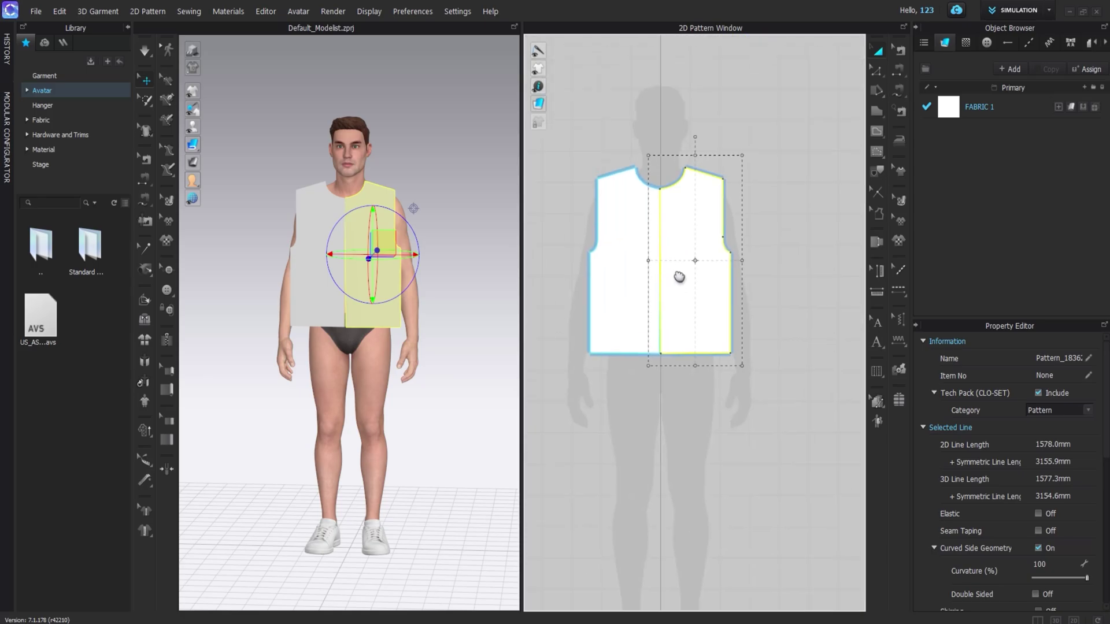
{"action": "scroll", "coordinate": [659, 248], "scroll_direction": "up", "scroll_amount": 3}
{"action": "scroll", "coordinate": [682, 246], "scroll_direction": "down", "scroll_amount": 3}
{"action": "key", "text": "Delete"}
Step: Align the lower and upper centre-front points of the half bodice so that the centre edge is vertical
{"action": "scroll", "coordinate": [668, 260], "scroll_direction": "up", "scroll_amount": 3}
{"action": "left_click", "coordinate": [673, 304]}
{"action": "key", "text": "z"}
{"action": "middle_click_drag", "start_coordinate": [690, 467], "coordinate": [721, 342]}
{"action": "scroll", "coordinate": [700, 422], "scroll_direction": "up", "scroll_amount": 5}
{"action": "left_click_drag", "start_coordinate": [700, 414], "coordinate": [711, 415]}
{"action": "scroll", "coordinate": [700, 435], "scroll_direction": "down", "scroll_amount": 6}
{"action": "scroll", "coordinate": [712, 257], "scroll_direction": "up", "scroll_amount": 6}
{"action": "left_click_drag", "start_coordinate": [691, 223], "coordinate": [722, 288]}
{"action": "left_click_drag", "start_coordinate": [717, 267], "coordinate": [703, 267]}
{"action": "scroll", "coordinate": [708, 264], "scroll_direction": "down", "scroll_amount": 6}
Step: Create a Symmetric Pattern (with Sewing) of the half bodice and move it up against the centre-front edge
{"action": "left_click", "coordinate": [875, 51]}
{"action": "left_click", "coordinate": [679, 280]}
{"action": "right_click", "coordinate": [678, 281]}
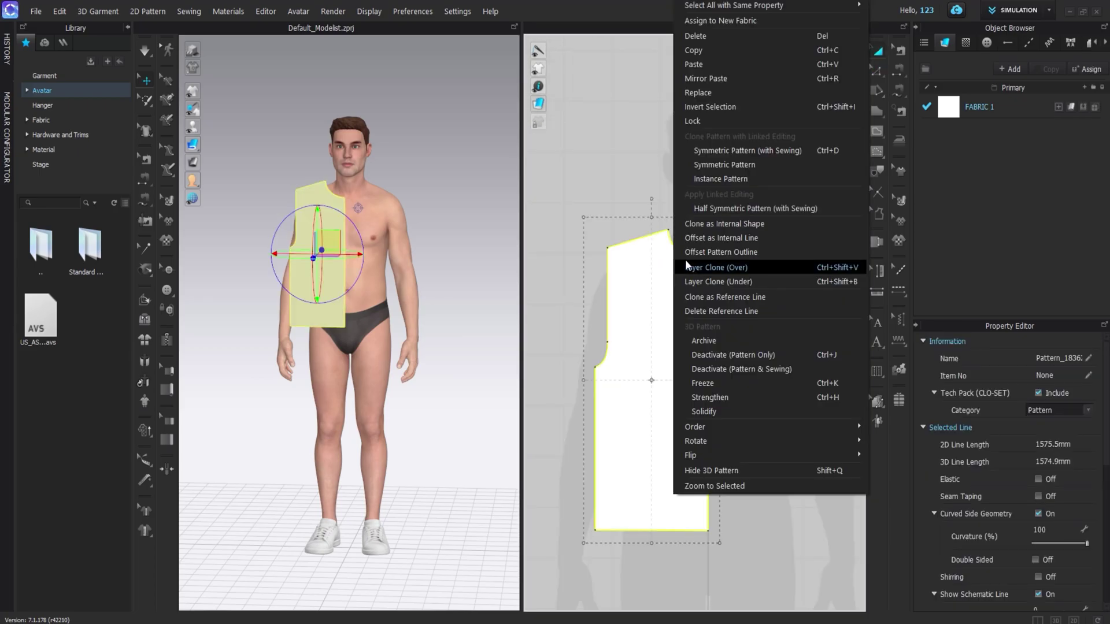
{"action": "left_click", "coordinate": [720, 151]}
{"action": "left_click", "coordinate": [743, 370]}
{"action": "scroll", "coordinate": [801, 365], "scroll_direction": "up", "scroll_amount": 5}
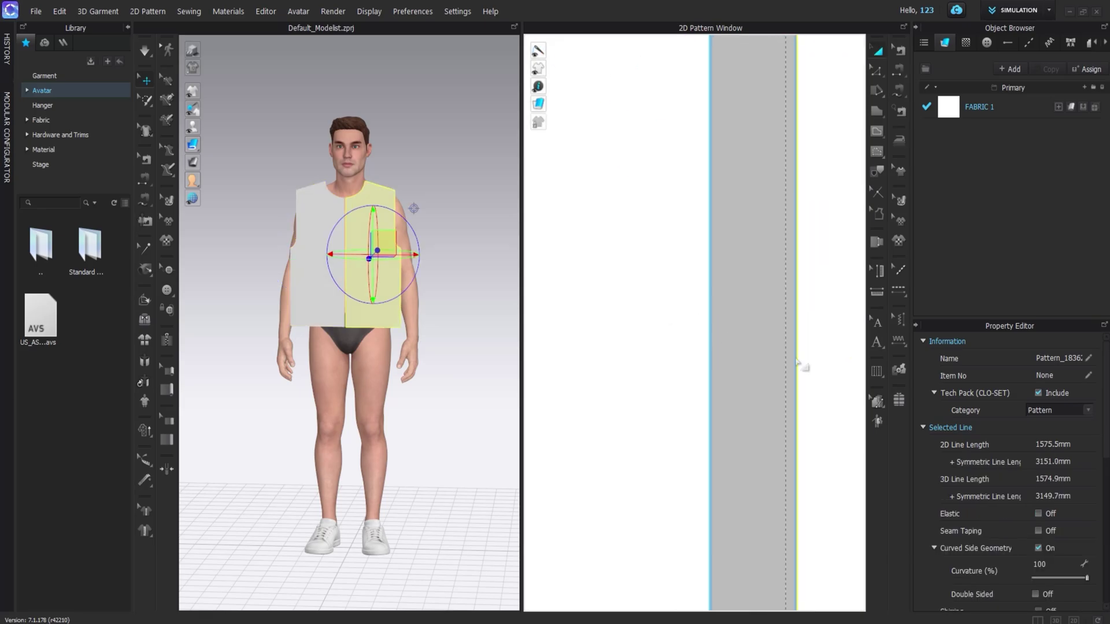
{"action": "left_click_drag", "start_coordinate": [739, 371], "coordinate": [731, 373]}
{"action": "scroll", "coordinate": [719, 431], "scroll_direction": "up", "scroll_amount": 3}
{"action": "scroll", "coordinate": [721, 454], "scroll_direction": "down", "scroll_amount": 2}
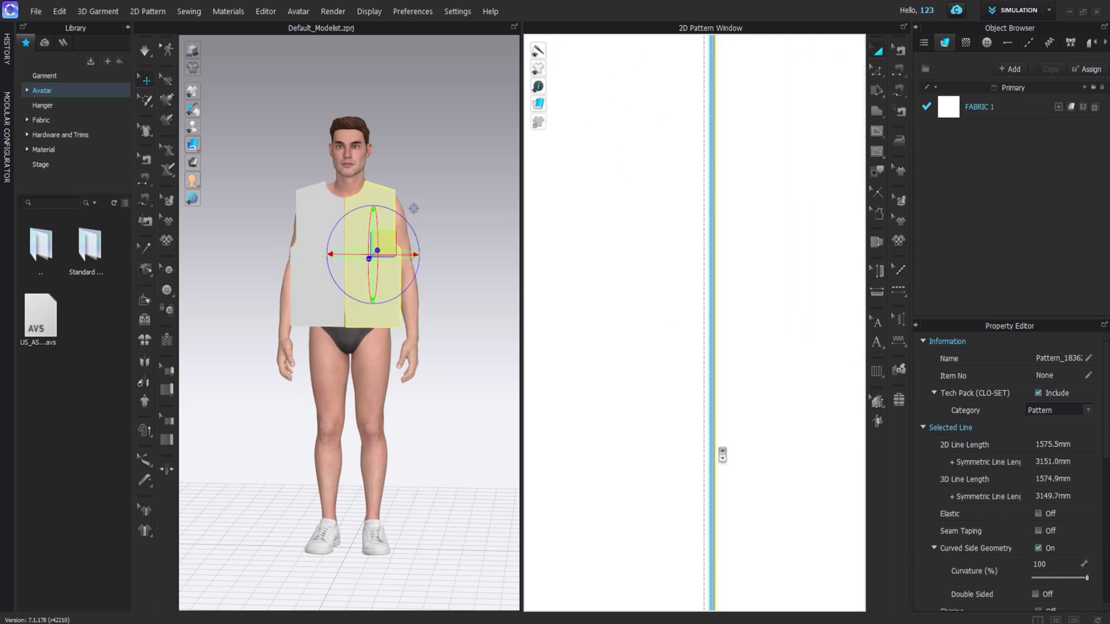
Step: Merge the two bodice halves along their centre edges into one full front panel
{"action": "key", "text": "z"}
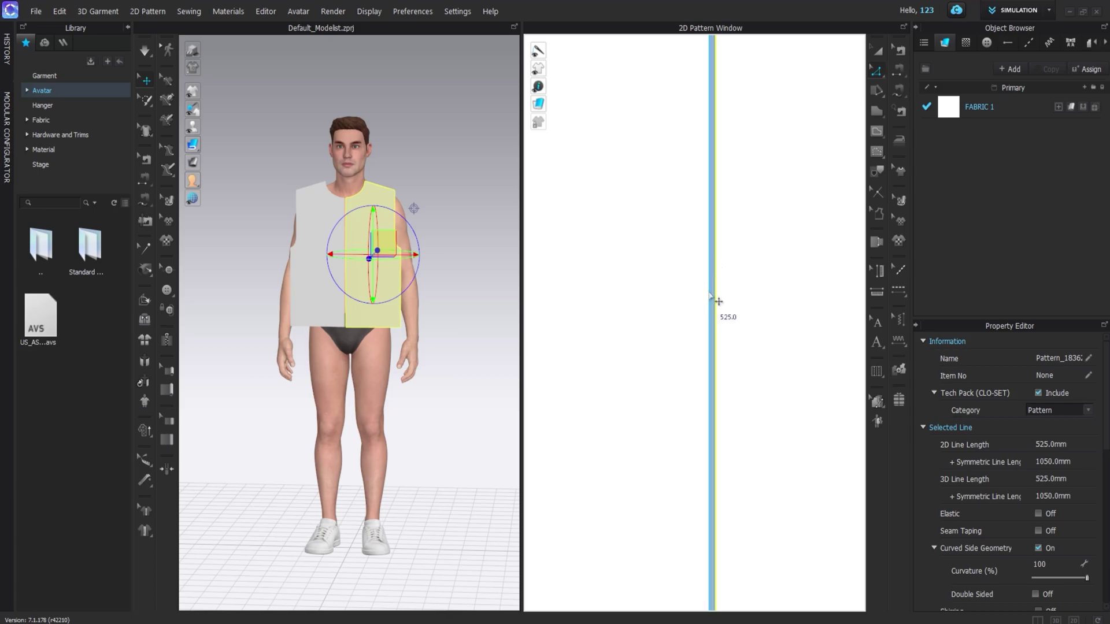
{"action": "right_click", "coordinate": [710, 297]}
{"action": "left_click", "coordinate": [740, 480]}
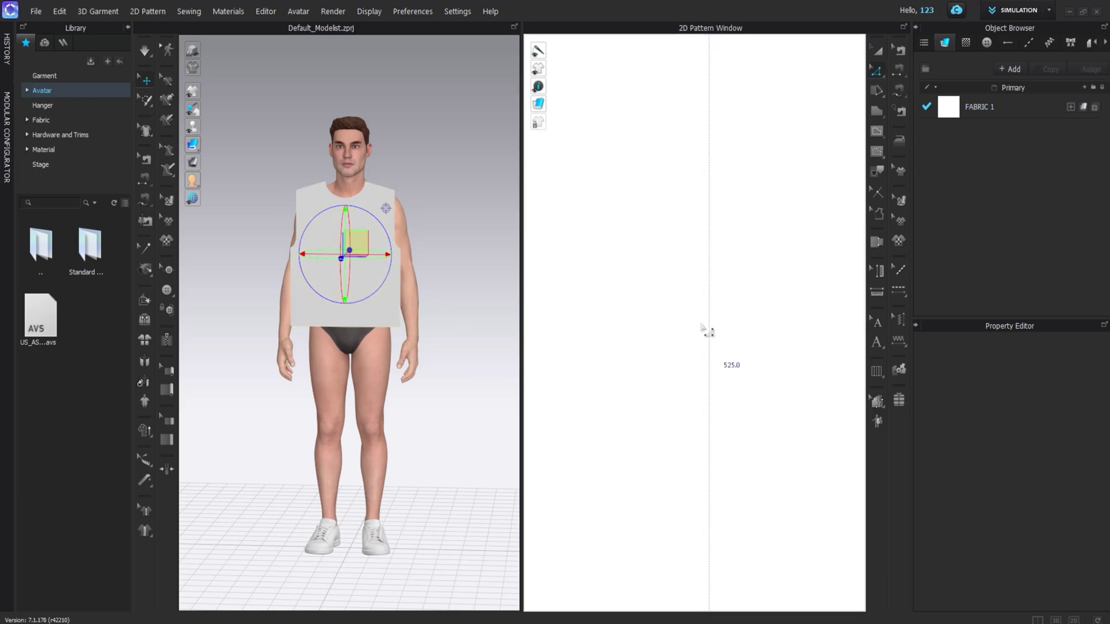
{"action": "scroll", "coordinate": [696, 300], "scroll_direction": "down", "scroll_amount": 5}
Step: Duplicate the full front panel and place the copy beside it as the back panel
{"action": "left_click", "coordinate": [877, 51]}
{"action": "left_click", "coordinate": [723, 314]}
{"action": "scroll", "coordinate": [658, 287], "scroll_direction": "down", "scroll_amount": 3}
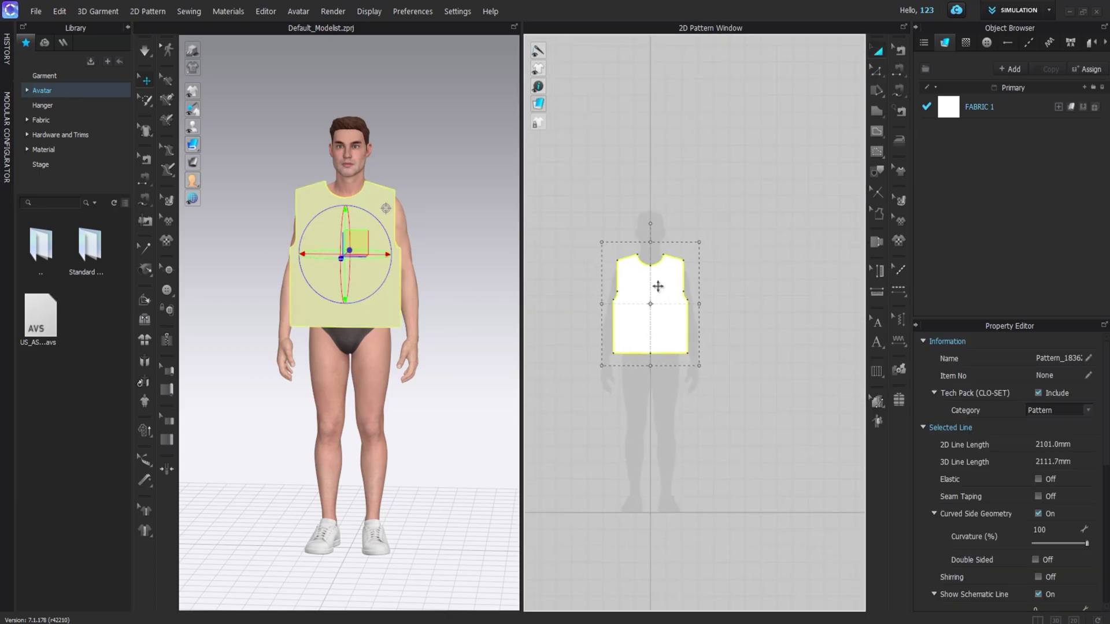
{"action": "right_click", "coordinate": [660, 288]}
{"action": "left_click", "coordinate": [705, 153]}
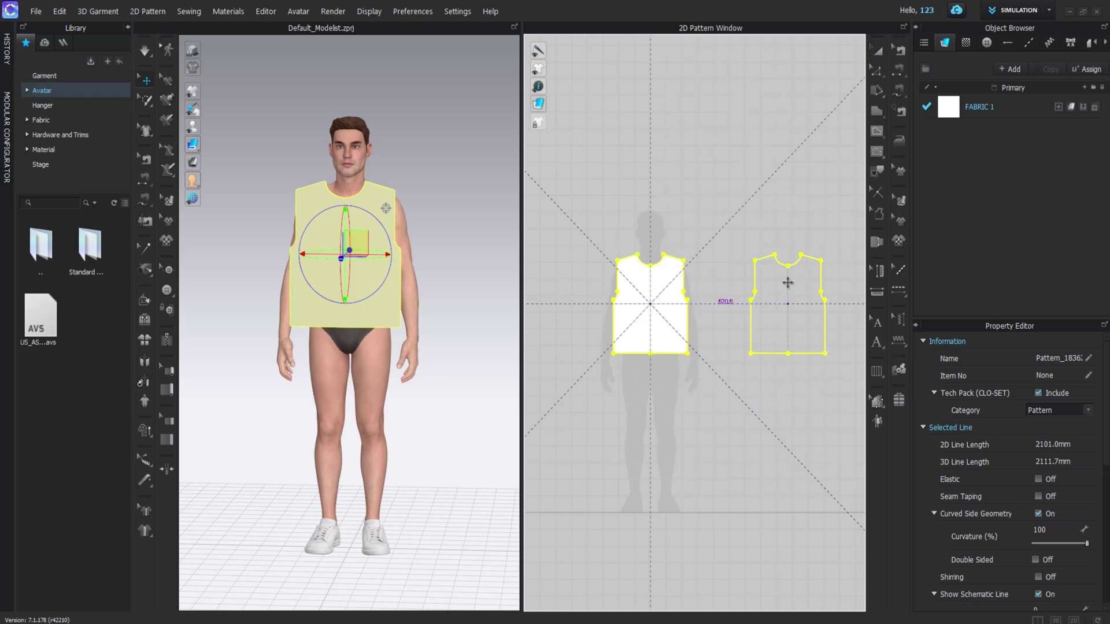
{"action": "left_click", "coordinate": [743, 288]}
{"action": "right_click", "coordinate": [756, 278]}
{"action": "left_click", "coordinate": [787, 196]}
{"action": "left_click", "coordinate": [708, 176]}
{"action": "left_click", "coordinate": [730, 281]}
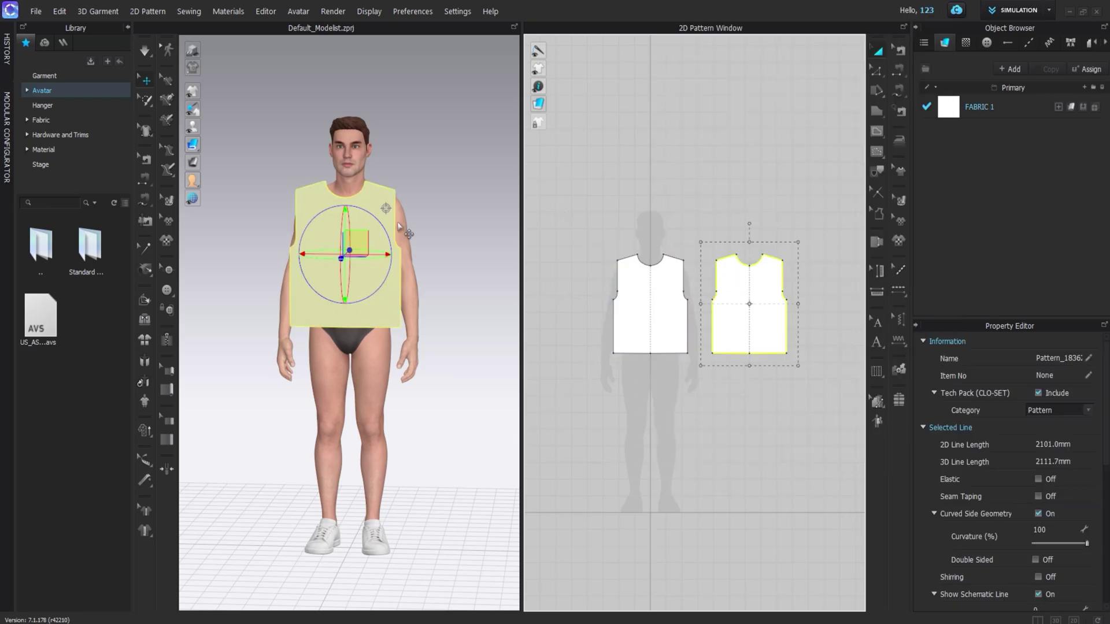
Step: Move the back panel behind the avatar in 3D and keep the front panel positioned before the chest
{"action": "right_click_drag", "start_coordinate": [405, 230], "coordinate": [321, 253]}
{"action": "left_click_drag", "start_coordinate": [377, 259], "coordinate": [454, 269]}
{"action": "right_click_drag", "start_coordinate": [393, 346], "coordinate": [379, 326]}
{"action": "left_click", "coordinate": [324, 315]}
{"action": "left_click", "coordinate": [348, 249]}
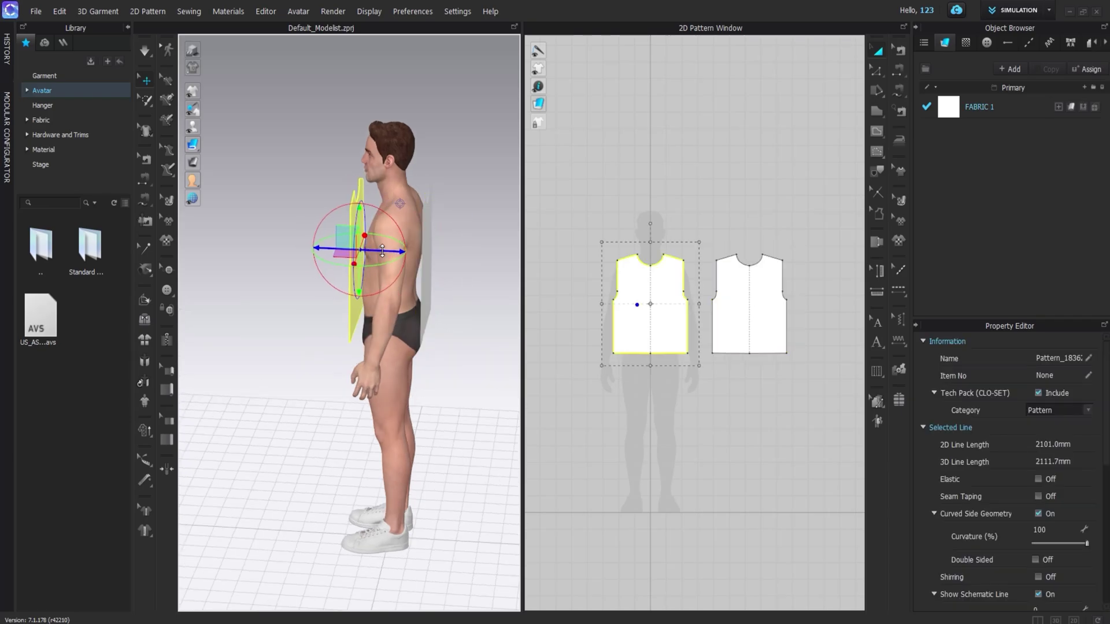
Step: Flip the back panel in the 2D pattern window and turn it to face outward behind the avatar in 3D
{"action": "left_click", "coordinate": [751, 289]}
{"action": "right_click", "coordinate": [762, 289]}
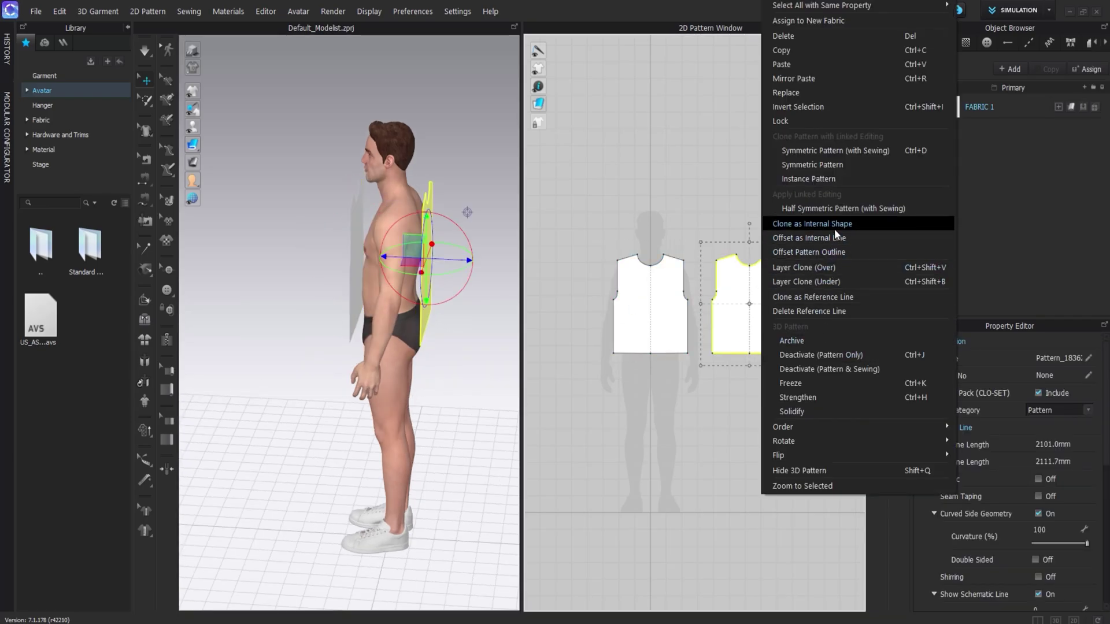
{"action": "mouse_move", "coordinate": [904, 454]}
{"action": "left_click", "coordinate": [988, 457]}
{"action": "left_click", "coordinate": [714, 402]}
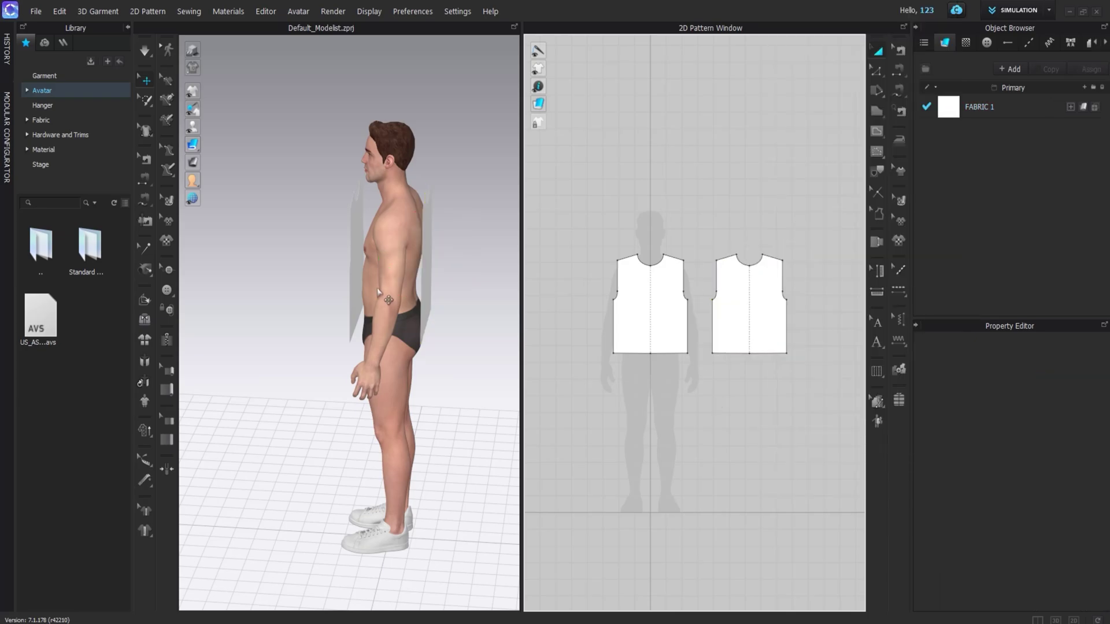
{"action": "right_click_drag", "start_coordinate": [474, 260], "coordinate": [370, 260]}
{"action": "left_click", "coordinate": [421, 259]}
{"action": "right_click", "coordinate": [441, 236]}
{"action": "left_click", "coordinate": [515, 489]}
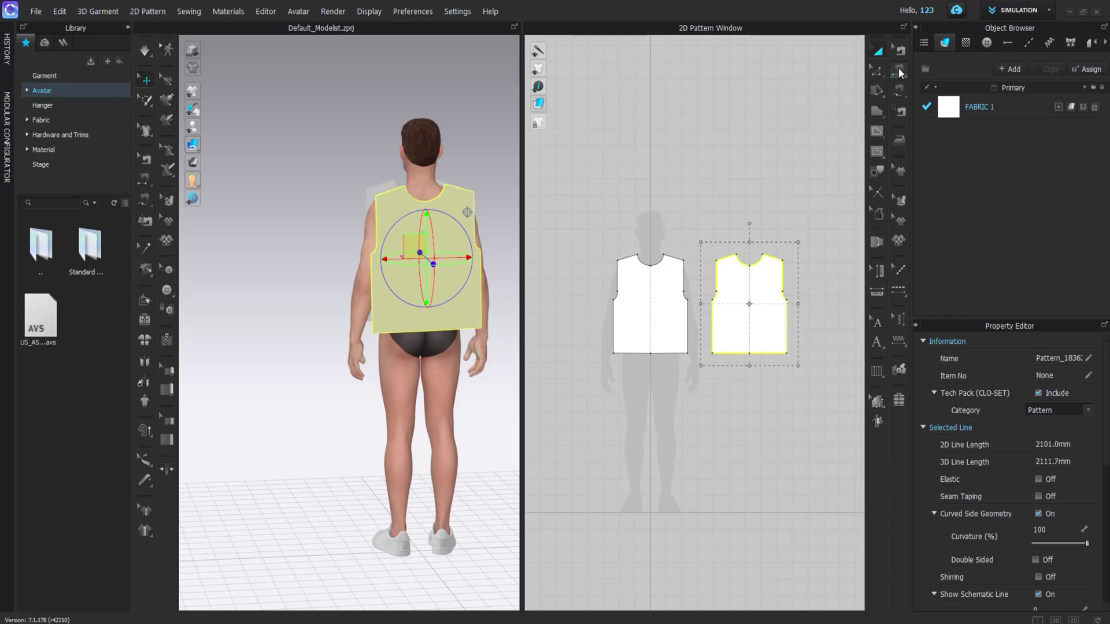
Step: Sew both side seams between the front and back panels, from underarm to hem
{"action": "left_click", "coordinate": [950, 95]}
{"action": "left_click", "coordinate": [688, 300]}
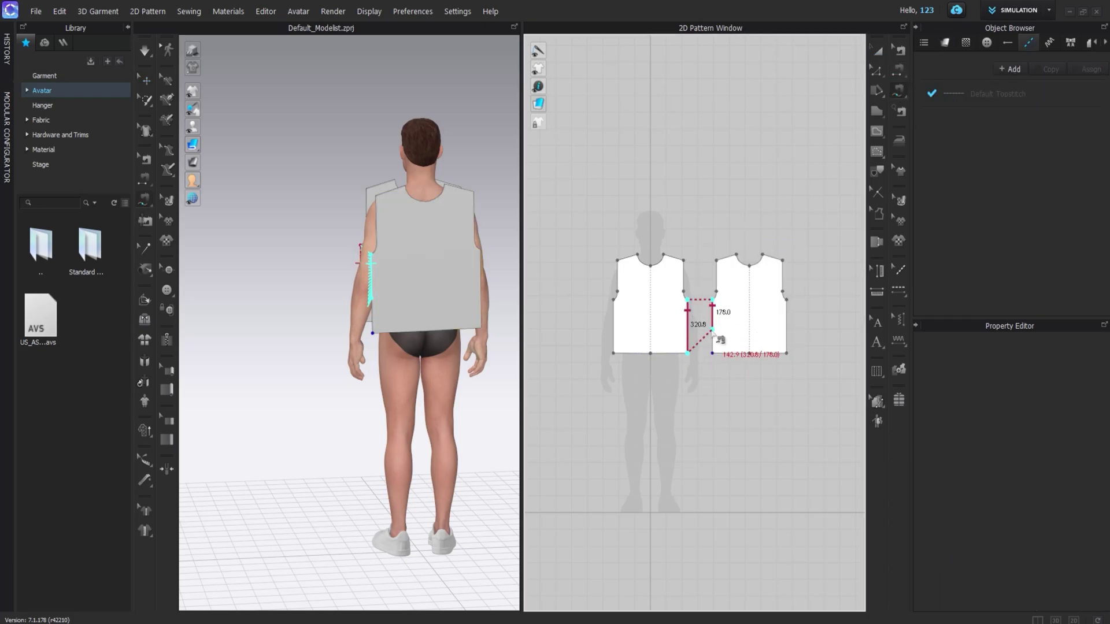
{"action": "left_click", "coordinate": [713, 354]}
{"action": "left_click", "coordinate": [787, 300]}
{"action": "left_click", "coordinate": [786, 353]}
{"action": "left_click", "coordinate": [613, 300]}
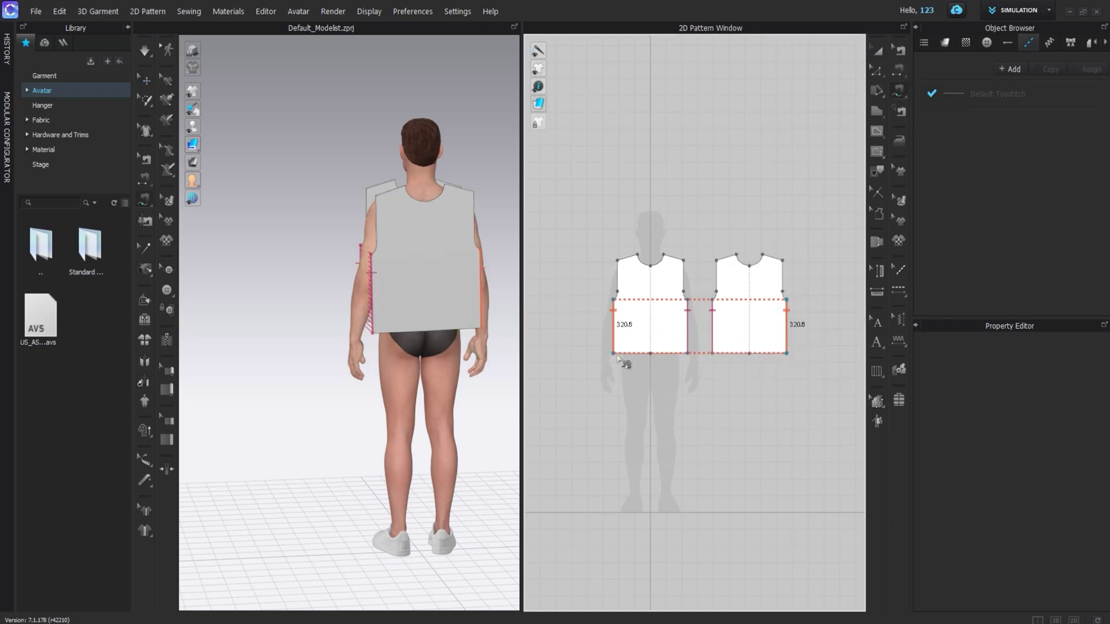
{"action": "left_click", "coordinate": [613, 353]}
Step: Sew both shoulder seams between the front and back panels
{"action": "right_click_drag", "start_coordinate": [393, 326], "coordinate": [623, 309]}
{"action": "left_click", "coordinate": [638, 254]}
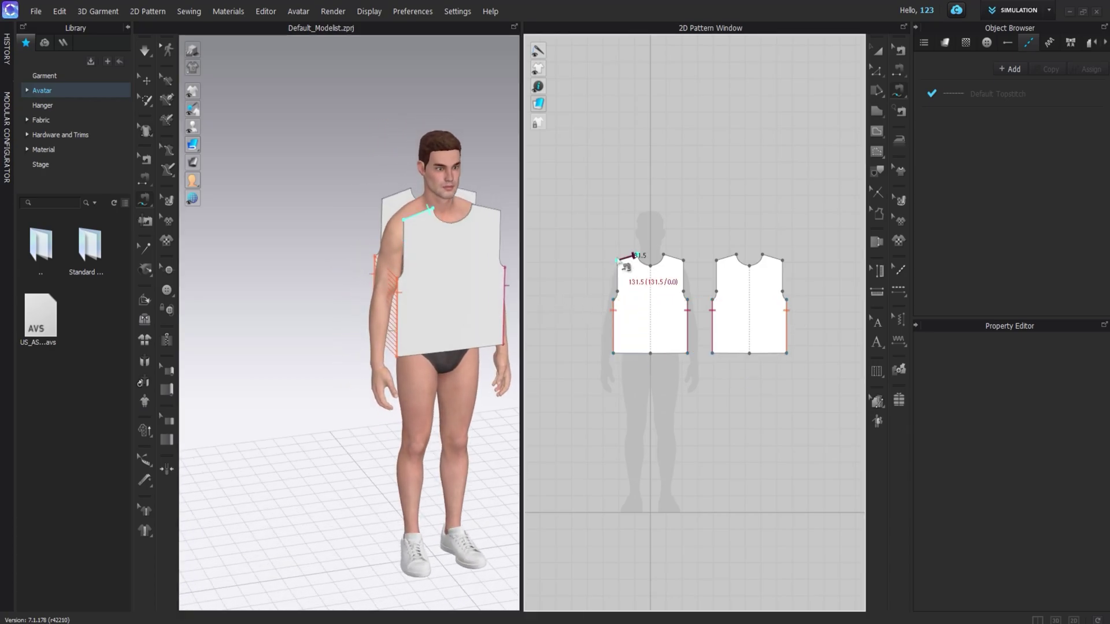
{"action": "left_click", "coordinate": [618, 261]}
{"action": "left_click", "coordinate": [763, 255]}
{"action": "left_click", "coordinate": [783, 262]}
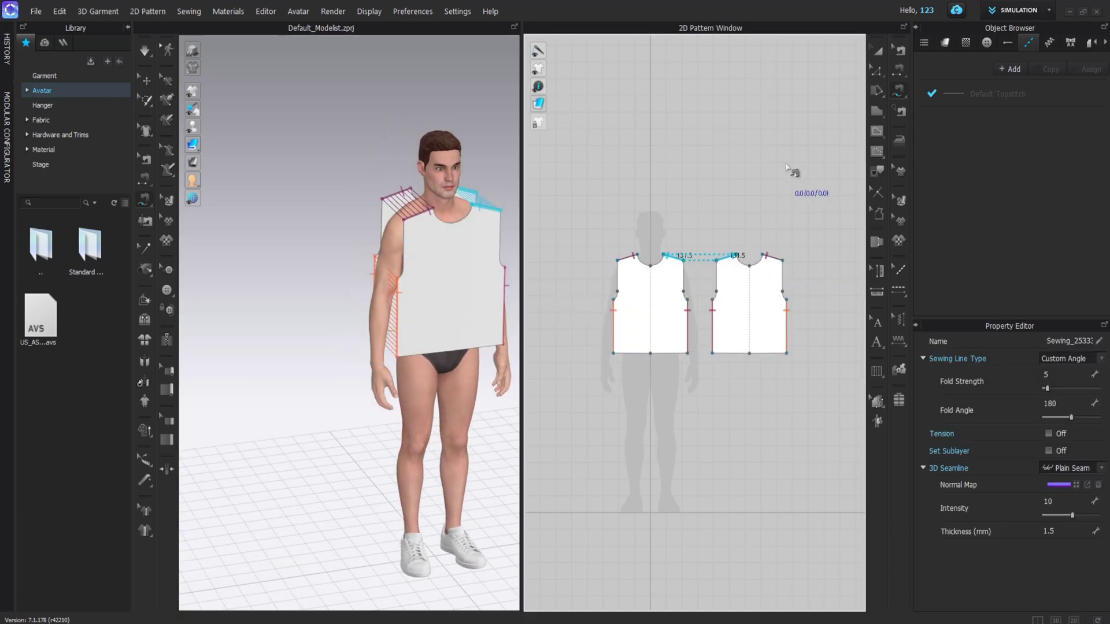
Step: Simulate the garment on the avatar and pull its front hem down to settle the fit
{"action": "key", "text": "a"}
{"action": "key", "text": "space"}
{"action": "left_click_drag", "start_coordinate": [393, 320], "coordinate": [448, 361]}
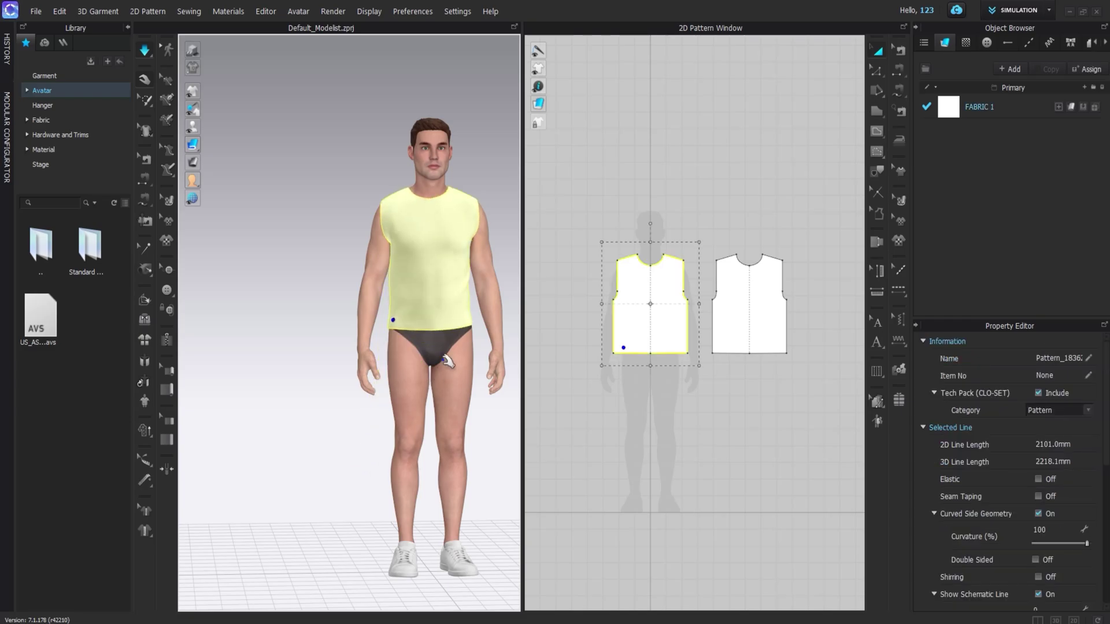
{"action": "right_click_drag", "start_coordinate": [467, 383], "coordinate": [481, 324]}
{"action": "middle_click_drag", "start_coordinate": [481, 323], "coordinate": [332, 300]}
{"action": "left_click_drag", "start_coordinate": [331, 298], "coordinate": [326, 331]}
Step: Open the standard avatar size folder and change the avatar to the Male_R_38 size
{"action": "right_click_drag", "start_coordinate": [243, 336], "coordinate": [370, 309]}
{"action": "left_click", "coordinate": [370, 310]}
{"action": "middle_click_drag", "start_coordinate": [370, 309], "coordinate": [418, 320]}
{"action": "left_click", "coordinate": [355, 330]}
{"action": "double_click", "coordinate": [90, 247]}
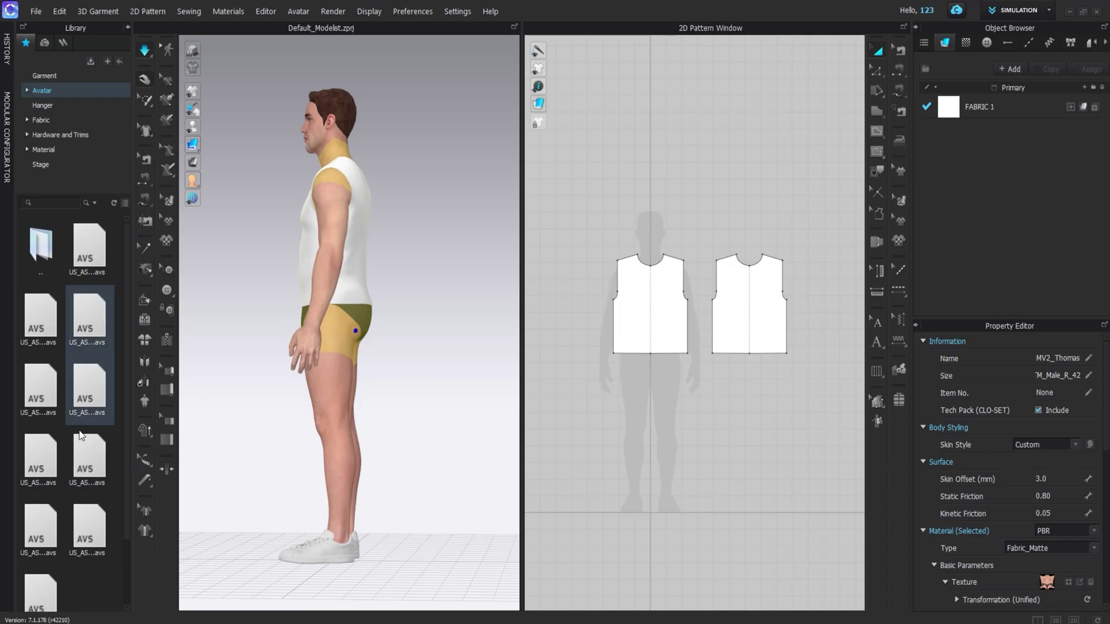
{"action": "double_click", "coordinate": [79, 453]}
{"action": "double_click", "coordinate": [85, 384]}
{"action": "double_click", "coordinate": [86, 317]}
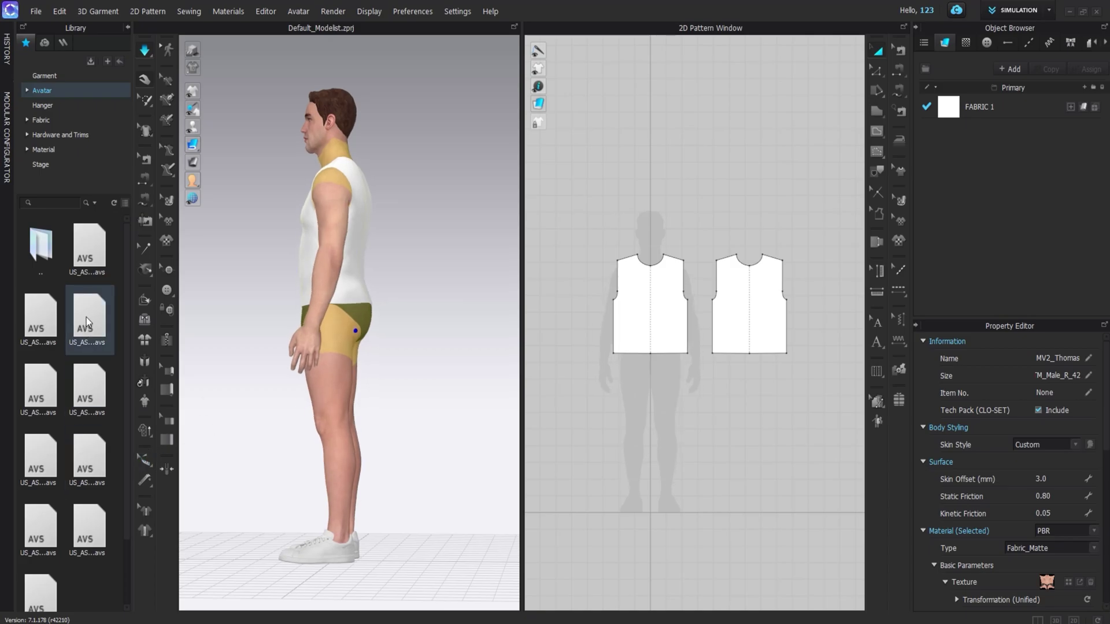
Step: Shift the straight armhole edges of the front panel slightly inward on both sides
{"action": "scroll", "coordinate": [639, 298], "scroll_direction": "up", "scroll_amount": 3}
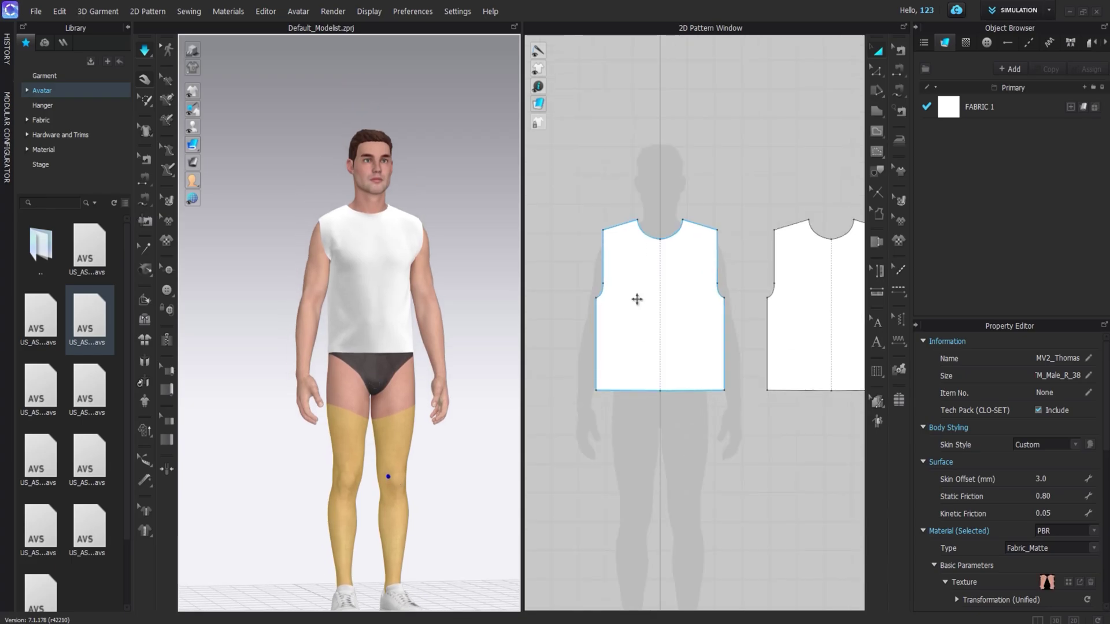
{"action": "key", "text": "z"}
{"action": "left_click_drag", "start_coordinate": [603, 242], "coordinate": [605, 251]}
{"action": "left_click_drag", "start_coordinate": [594, 217], "coordinate": [608, 289]}
{"action": "key", "text": "space"}
{"action": "middle_click_drag", "start_coordinate": [667, 292], "coordinate": [601, 280]}
{"action": "left_click_drag", "start_coordinate": [634, 193], "coordinate": [660, 280]}
{"action": "key", "text": "Left"}
{"action": "key", "text": "Left"}
Step: Nudge the straight armhole edges of the back panel inward on both sides to match the front
{"action": "left_click_drag", "start_coordinate": [693, 195], "coordinate": [724, 281]}
{"action": "key", "text": "Right"}
{"action": "key", "text": "Right"}
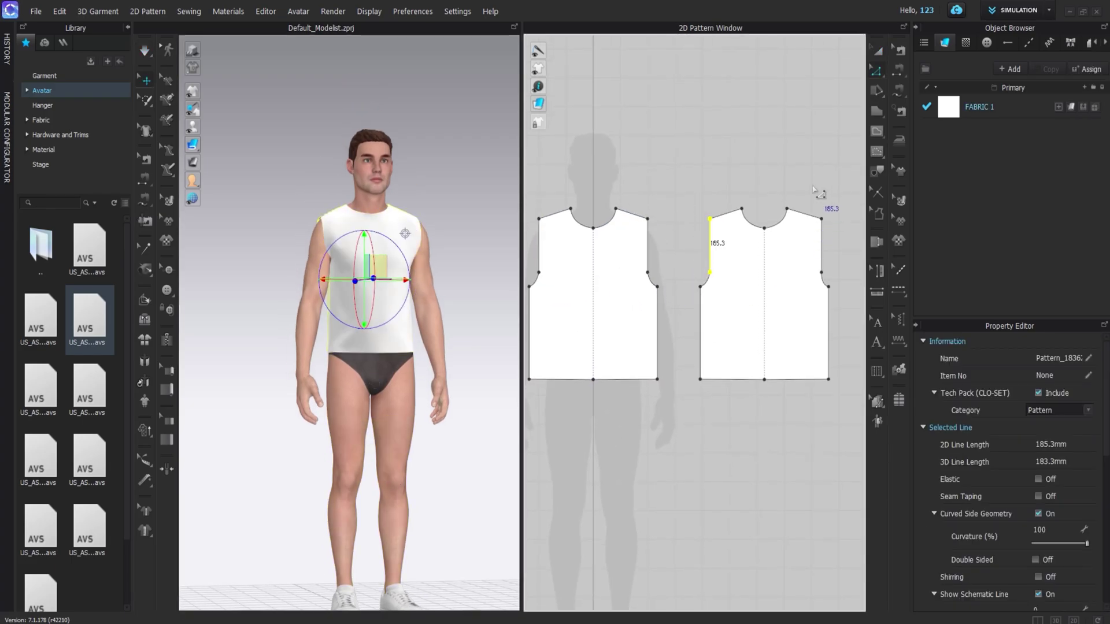
{"action": "left_click_drag", "start_coordinate": [807, 193], "coordinate": [833, 282]}
{"action": "key", "text": "Left"}
{"action": "key", "text": "a"}
Step: Resume the simulation and pull the back hem of the garment down at both sides
{"action": "left_click", "coordinate": [255, 325]}
{"action": "right_click_drag", "start_coordinate": [255, 326], "coordinate": [492, 321]}
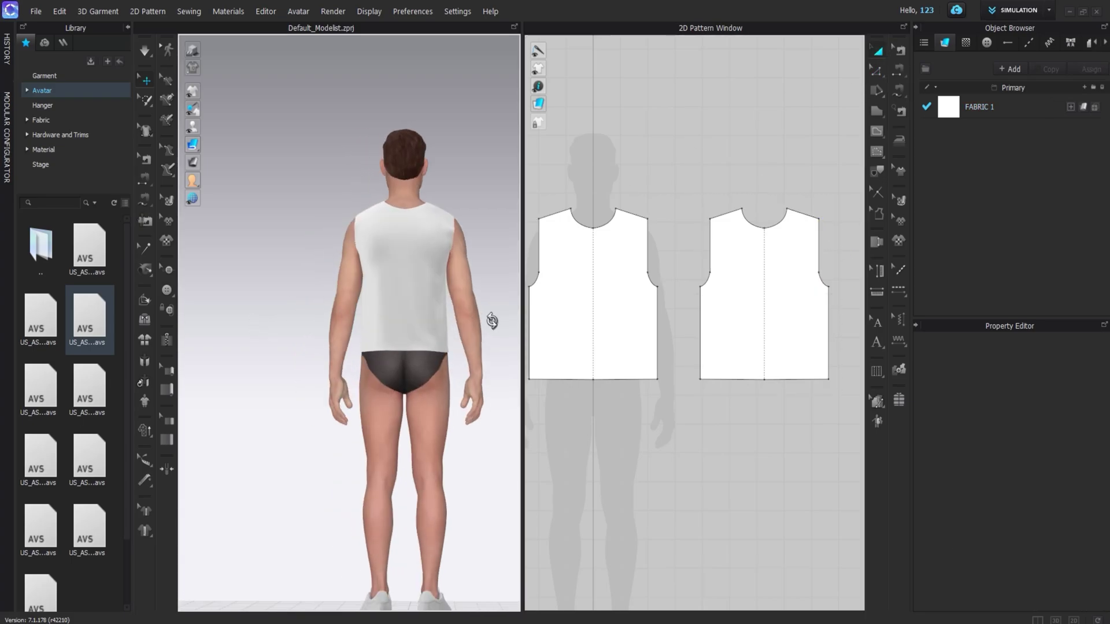
{"action": "left_click_drag", "start_coordinate": [438, 351], "coordinate": [427, 381]}
{"action": "left_click_drag", "start_coordinate": [373, 351], "coordinate": [349, 370]}
{"action": "left_click", "coordinate": [668, 349]}
Step: Draw a half-sleeve polygon beside the front panel, with a centre edge about 452 mm long and a hem about 103 mm wide
{"action": "scroll", "coordinate": [664, 348], "scroll_direction": "down", "scroll_amount": 2}
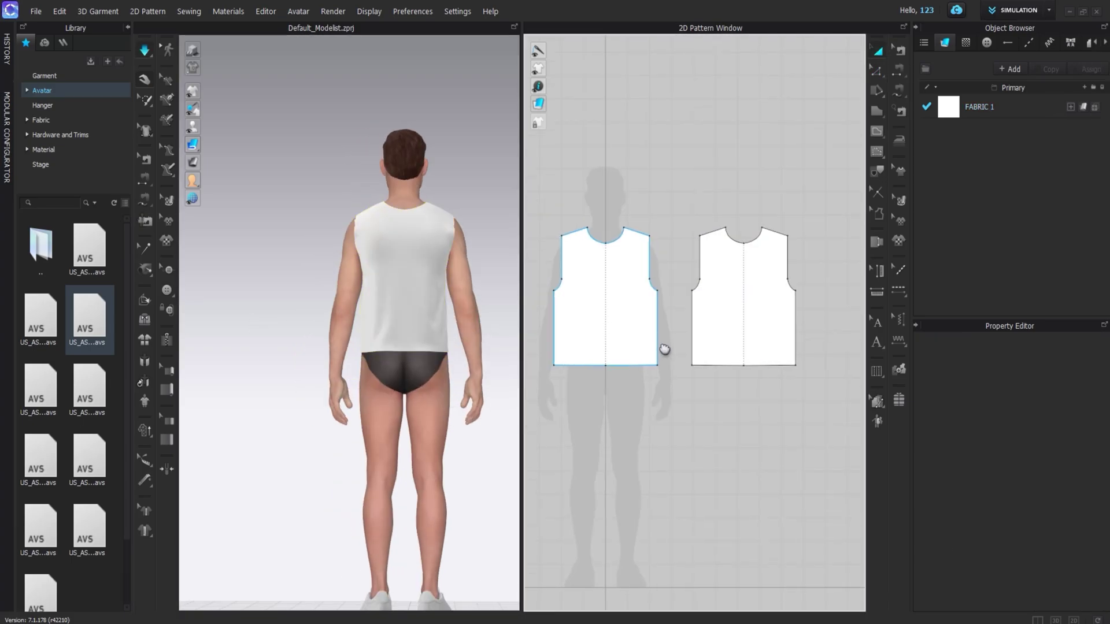
{"action": "scroll", "coordinate": [667, 349], "scroll_direction": "up", "scroll_amount": 3}
{"action": "middle_click_drag", "start_coordinate": [675, 363], "coordinate": [684, 398]}
{"action": "middle_click_drag", "start_coordinate": [694, 191], "coordinate": [822, 173]}
{"action": "left_click", "coordinate": [878, 110]}
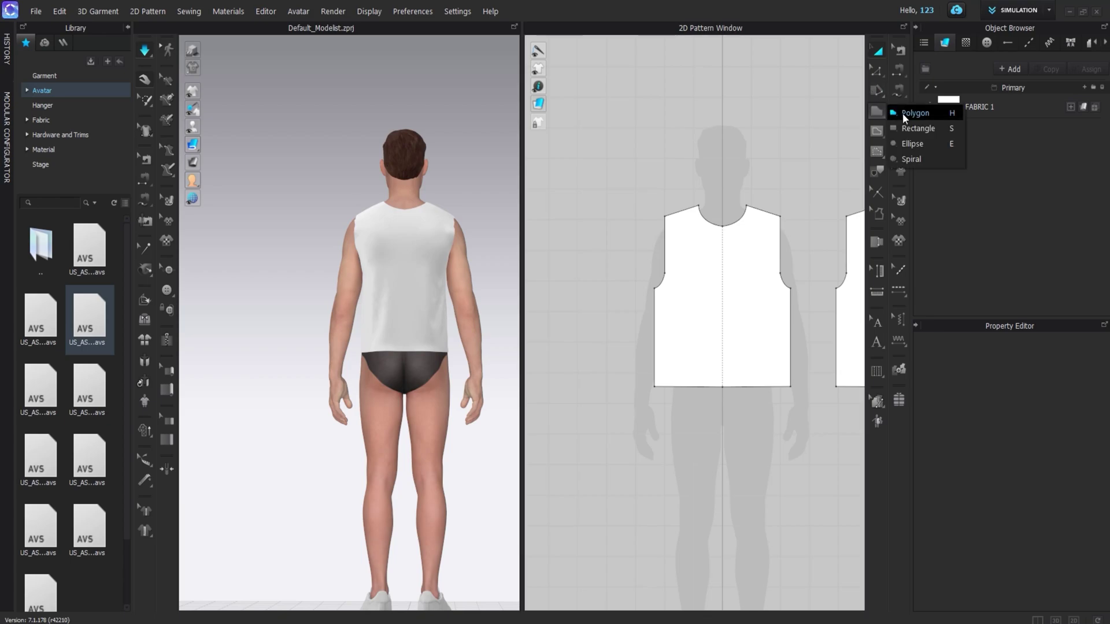
{"action": "left_click", "coordinate": [903, 114]}
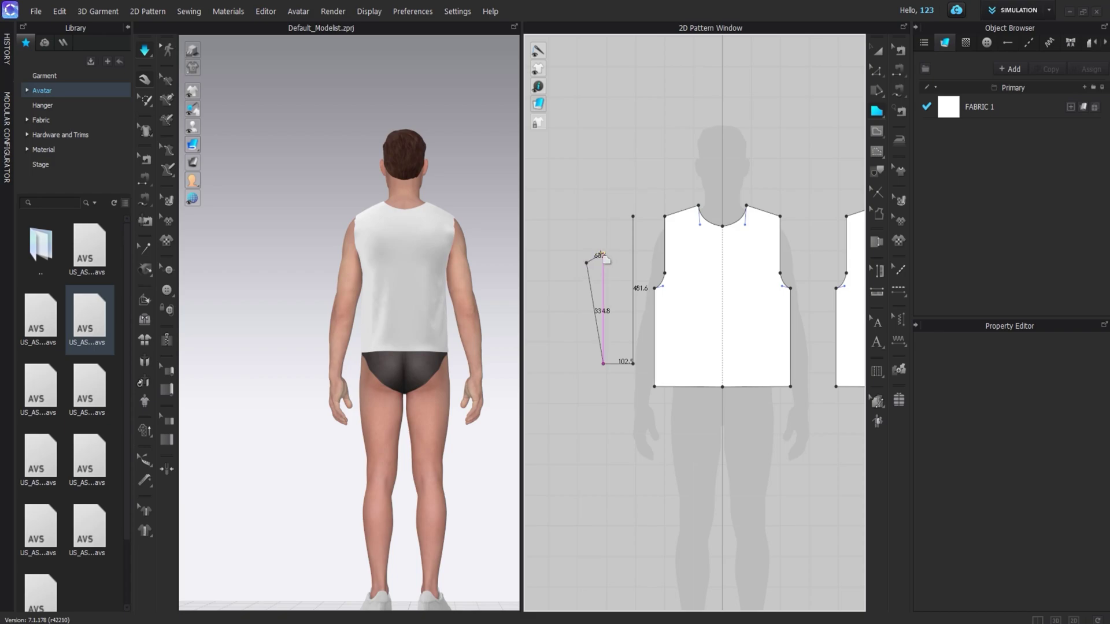
{"action": "left_click", "coordinate": [634, 216]}
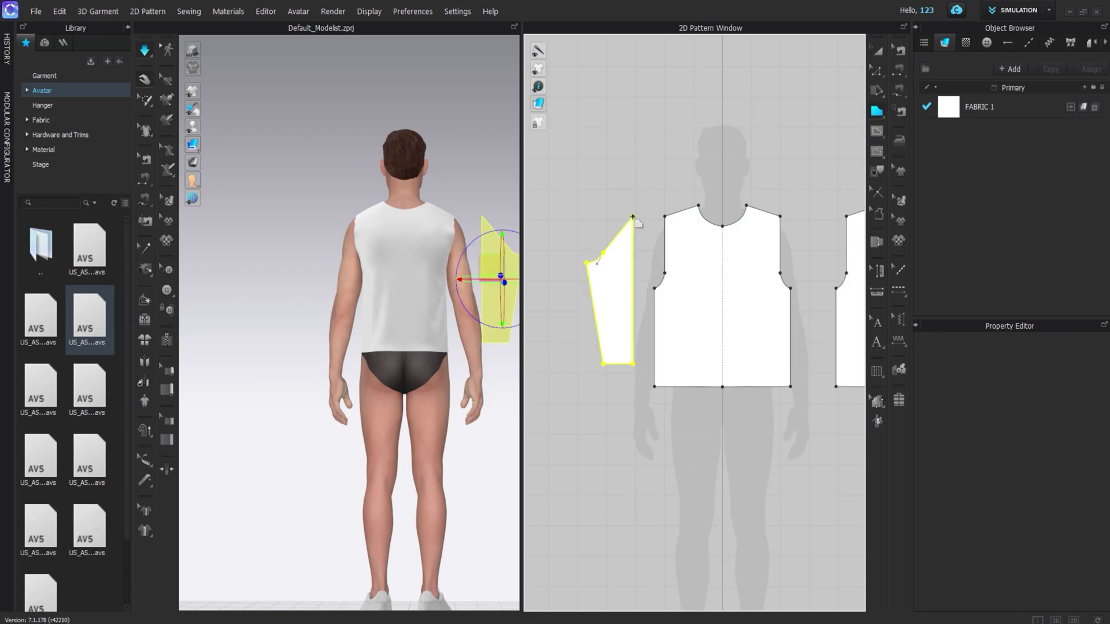
Step: Curve the upper edge of the half sleeve outward into a rounded sleeve cap
{"action": "key", "text": "c"}
{"action": "scroll", "coordinate": [625, 240], "scroll_direction": "up", "scroll_amount": 2}
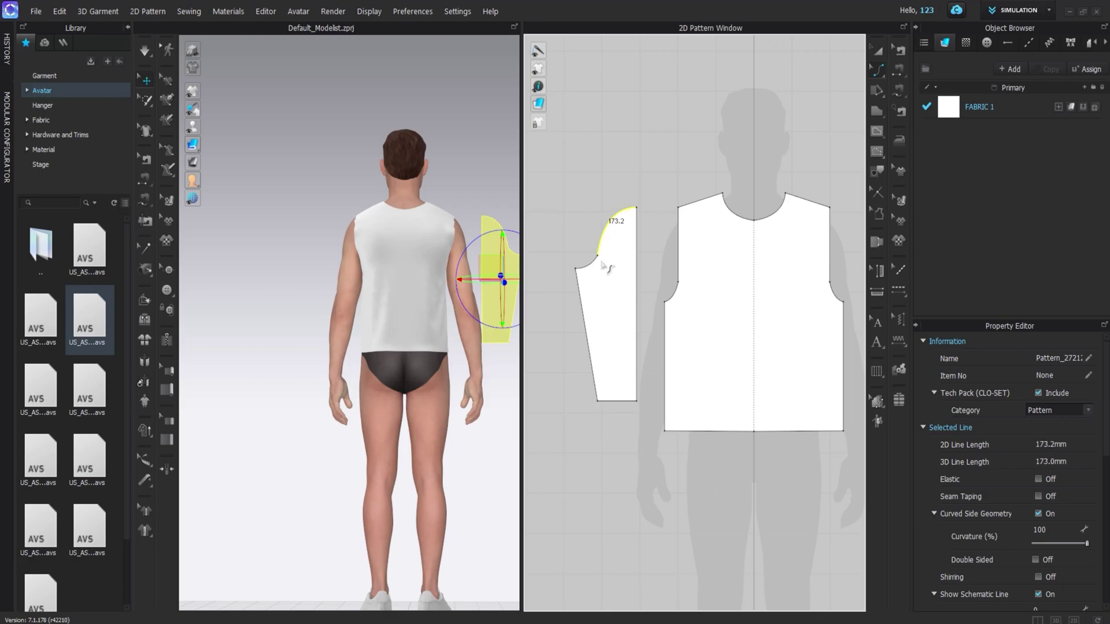
{"action": "key", "text": "v"}
Step: Create a symmetric mirrored copy of the half sleeve and place it alongside the original's straight centre edge
{"action": "left_click", "coordinate": [619, 283]}
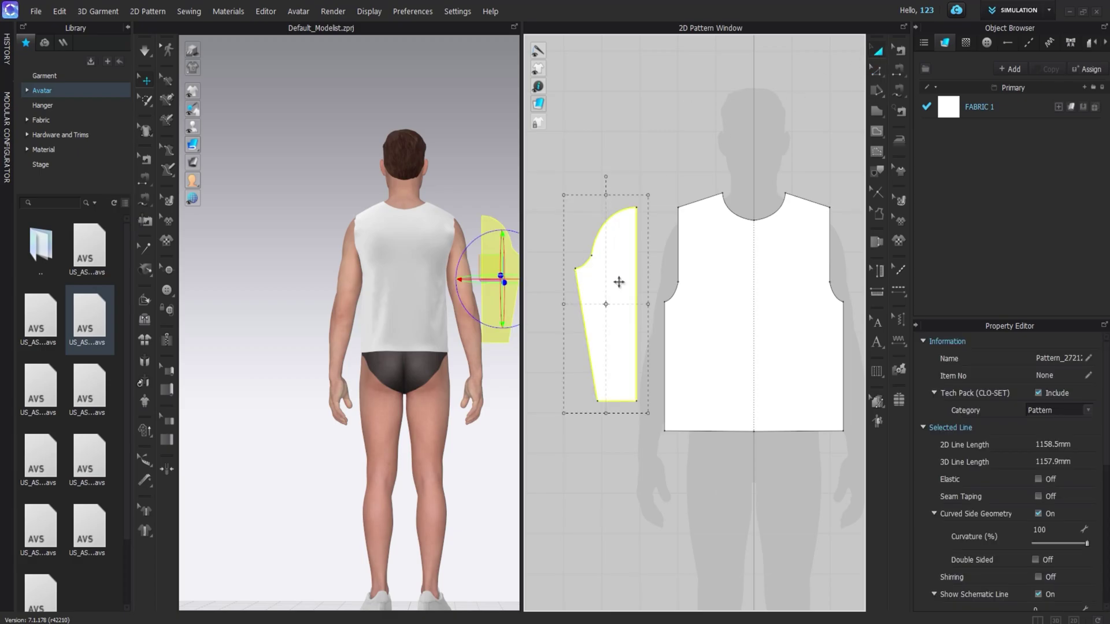
{"action": "middle_click_drag", "start_coordinate": [619, 282], "coordinate": [709, 283]}
{"action": "left_click_drag", "start_coordinate": [709, 283], "coordinate": [651, 281]}
{"action": "right_click", "coordinate": [650, 281]}
{"action": "left_click", "coordinate": [708, 150]}
{"action": "left_click", "coordinate": [706, 300]}
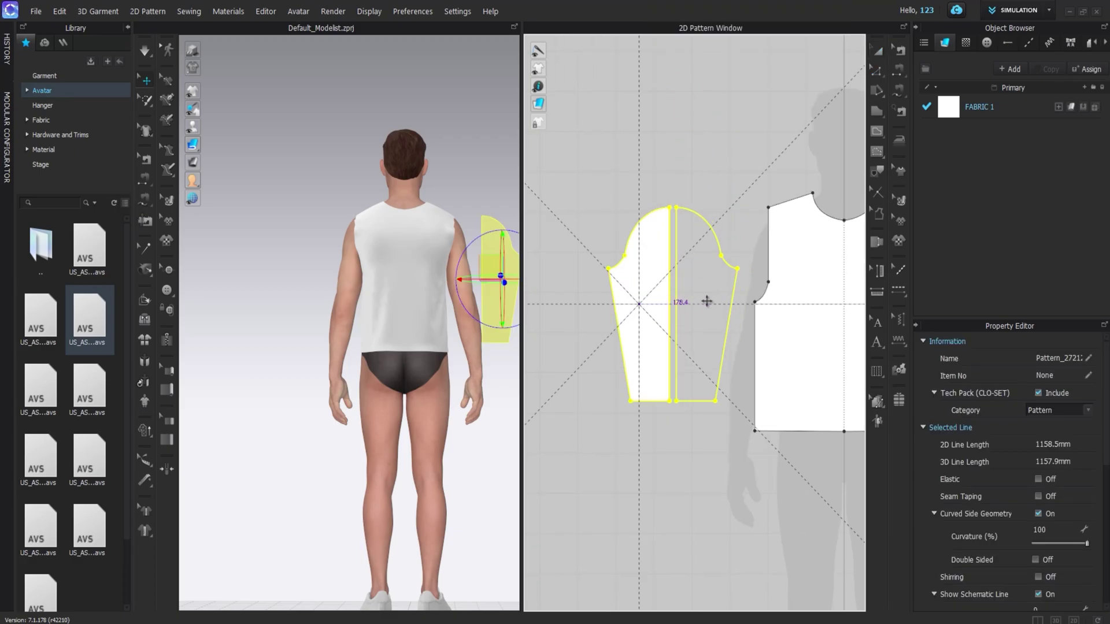
Step: Narrow the gap between the two sleeve halves in the pattern and bring them side by side in 3D
{"action": "scroll", "coordinate": [674, 347], "scroll_direction": "up", "scroll_amount": 6}
{"action": "left_click_drag", "start_coordinate": [751, 387], "coordinate": [717, 387], "text": "shift"}
{"action": "mouse_move", "coordinate": [297, 353]}
{"action": "right_mouse_down"}
{"action": "mouse_move", "coordinate": [154, 310]}
{"action": "mouse_move", "coordinate": [302, 337]}
{"action": "right_mouse_up"}
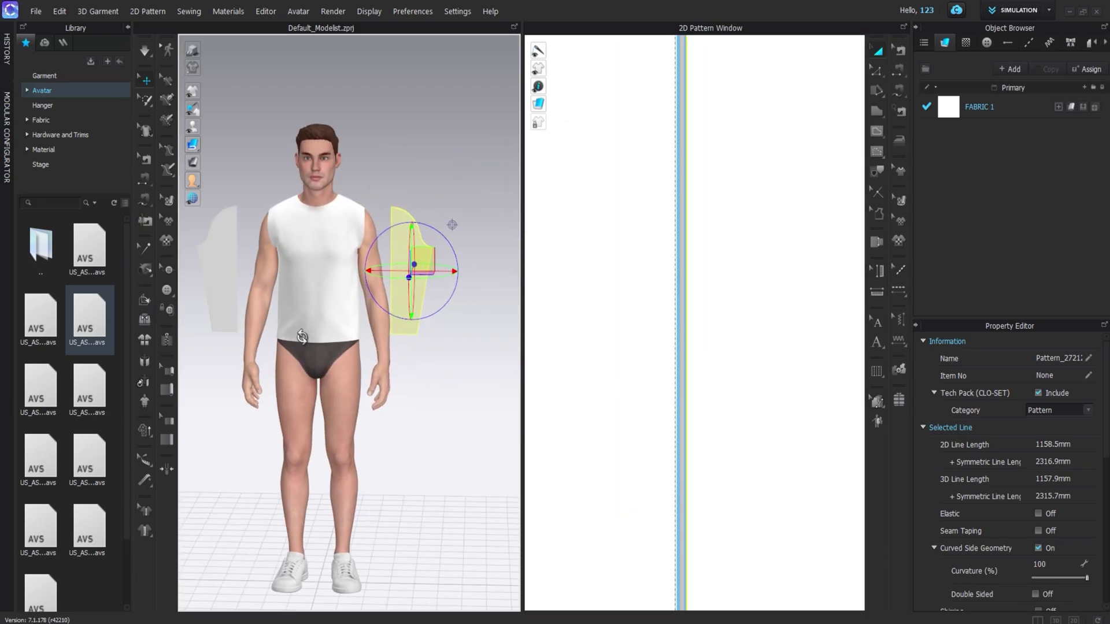
{"action": "left_click", "coordinate": [128, 28]}
{"action": "left_click_drag", "start_coordinate": [397, 280], "coordinate": [243, 275]}
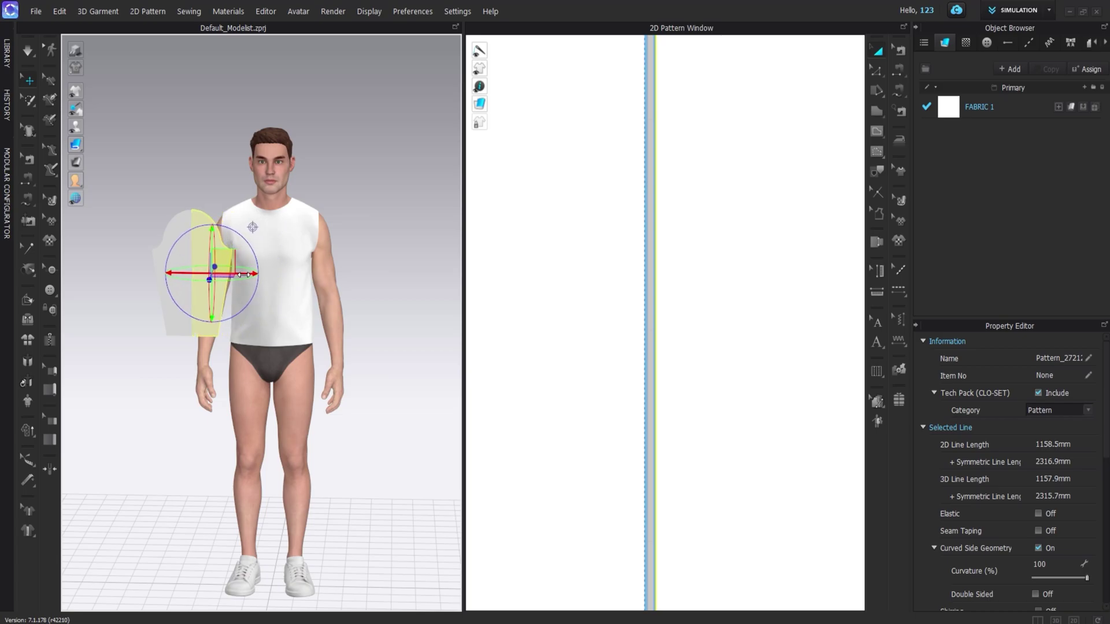
Step: Align the centre edges of the two sleeve halves exactly and merge them into one full sleeve pattern
{"action": "left_click", "coordinate": [375, 302]}
{"action": "left_click_drag", "start_coordinate": [691, 399], "coordinate": [684, 399], "text": "shift"}
{"action": "key", "text": "z"}
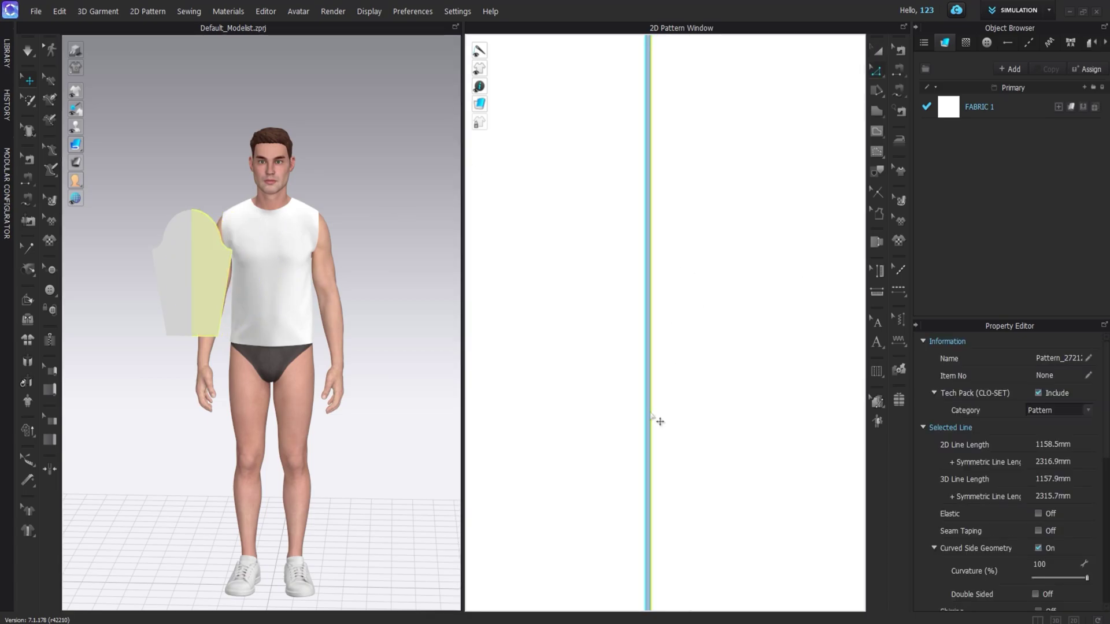
{"action": "left_click", "coordinate": [646, 413]}
{"action": "right_click", "coordinate": [654, 421]}
{"action": "left_click", "coordinate": [682, 318]}
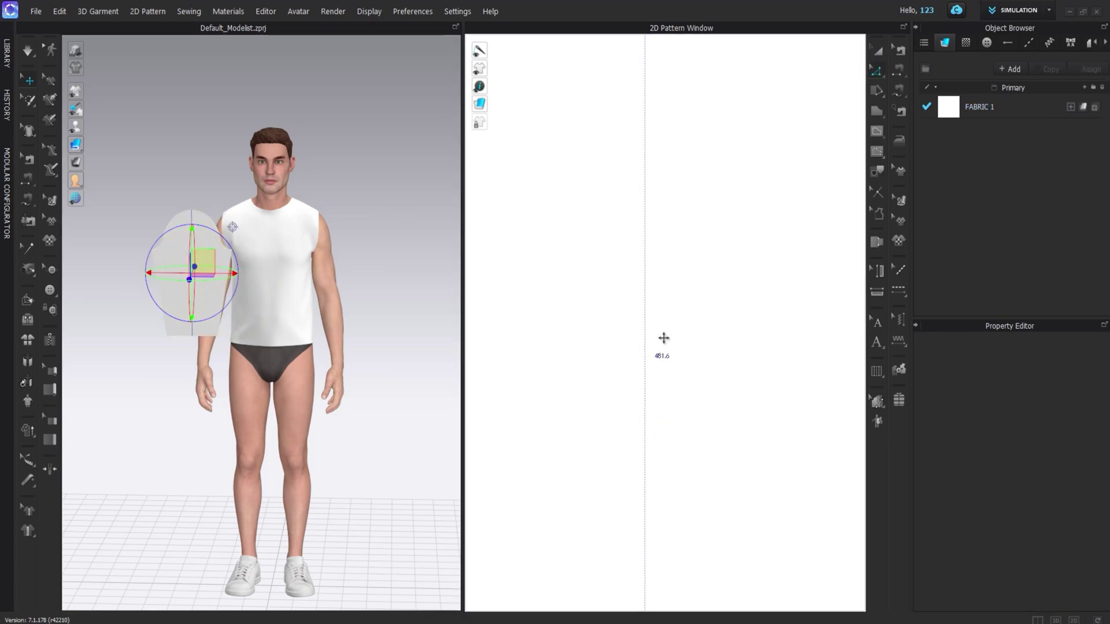
Step: Rotate the full sleeve in 3D so that it faces the avatar's right side
{"action": "scroll", "coordinate": [636, 325], "scroll_direction": "down", "scroll_amount": 5}
{"action": "scroll", "coordinate": [636, 325], "scroll_direction": "down", "scroll_amount": 5}
{"action": "key", "text": "a"}
{"action": "right_click_drag", "start_coordinate": [312, 265], "coordinate": [478, 265]}
{"action": "right_click_drag", "start_coordinate": [271, 243], "coordinate": [281, 293]}
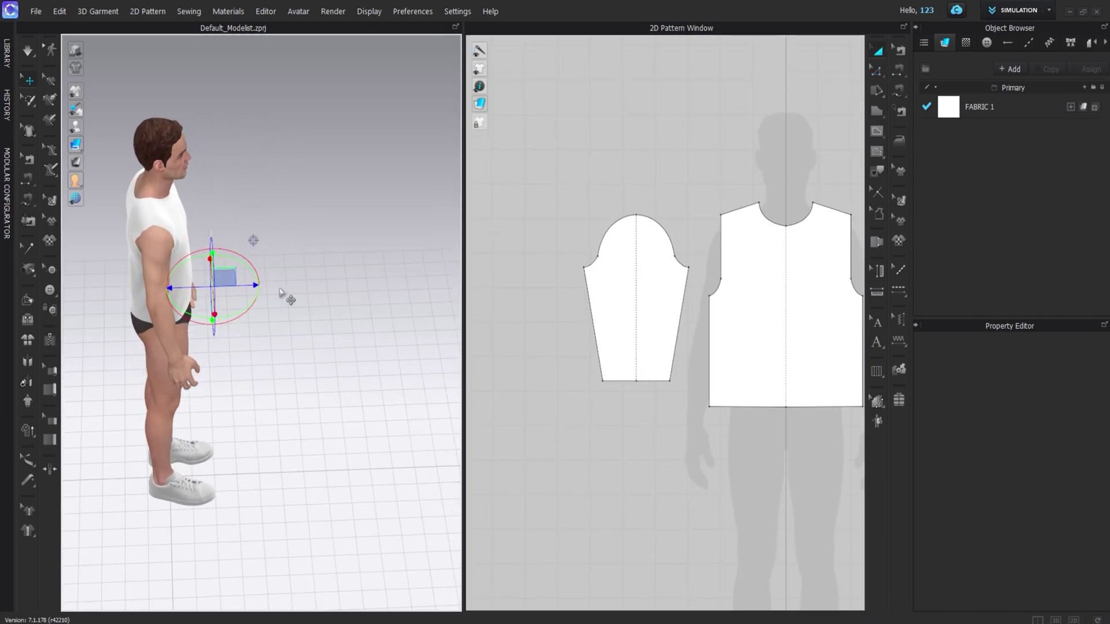
{"action": "right_click_drag", "start_coordinate": [212, 319], "coordinate": [286, 317]}
{"action": "left_click", "coordinate": [211, 280]}
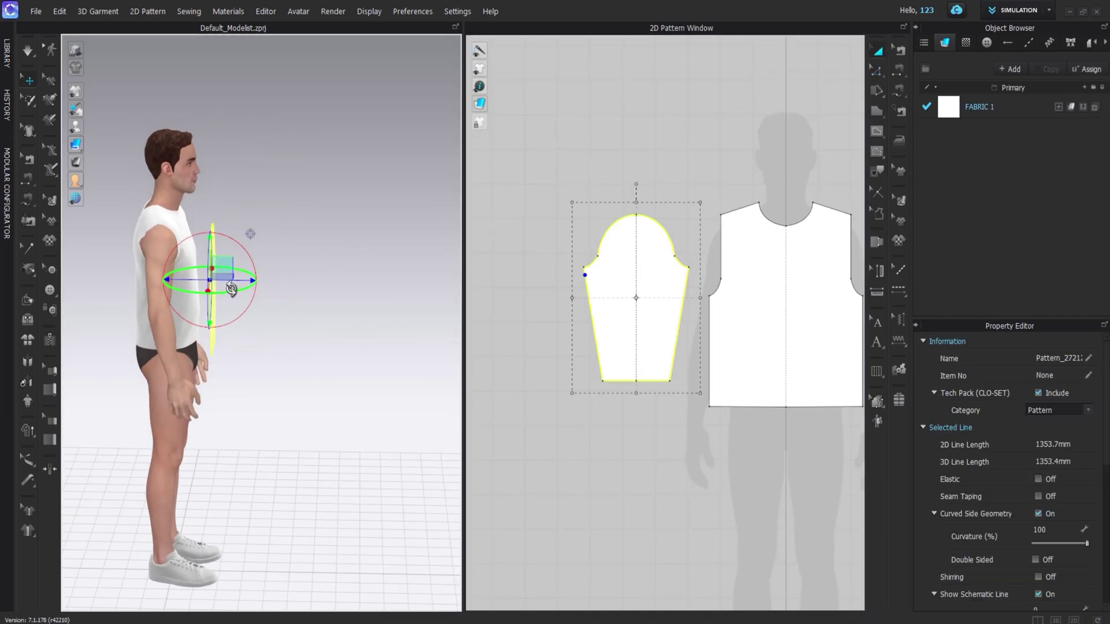
{"action": "left_click_drag", "start_coordinate": [233, 291], "coordinate": [147, 287]}
{"action": "left_click_drag", "start_coordinate": [226, 289], "coordinate": [149, 283]}
Step: Position the sleeve close against the outside of the avatar's right arm, centred over the shoulder
{"action": "right_click_drag", "start_coordinate": [286, 318], "coordinate": [429, 296]}
{"action": "left_click_drag", "start_coordinate": [252, 288], "coordinate": [162, 270]}
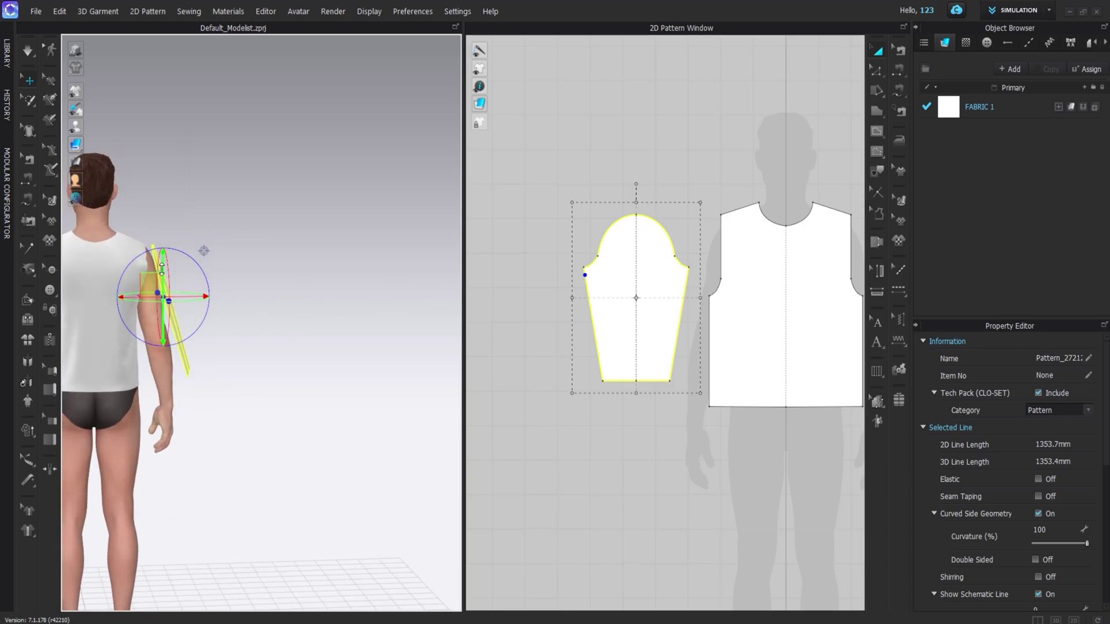
{"action": "right_click_drag", "start_coordinate": [205, 276], "coordinate": [273, 317]}
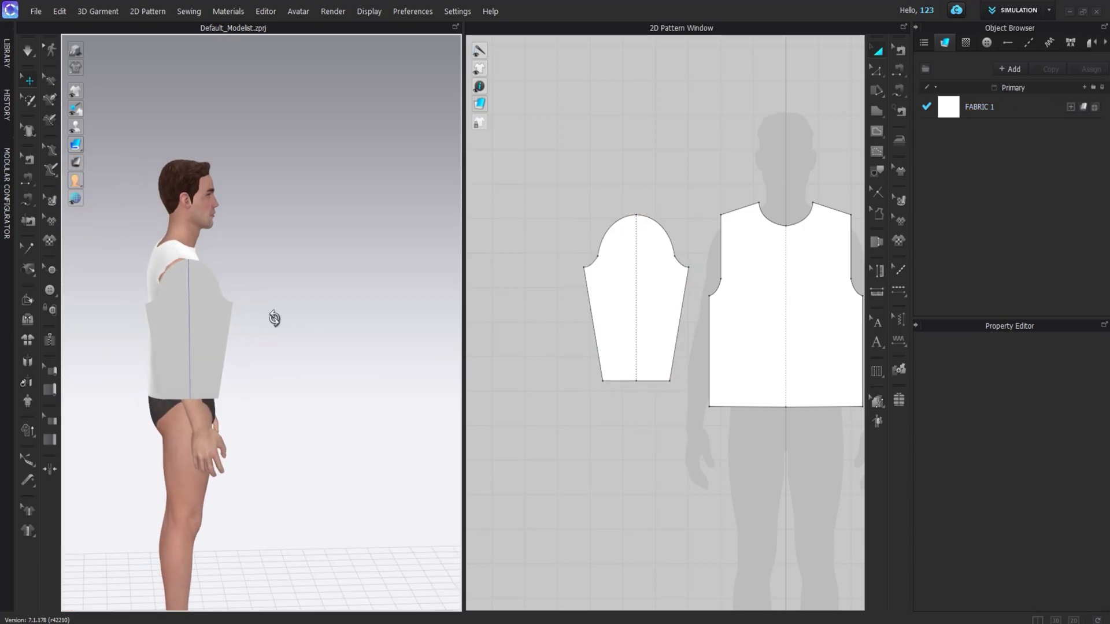
{"action": "left_click", "coordinate": [211, 325]}
{"action": "left_click", "coordinate": [578, 320]}
{"action": "left_click", "coordinate": [637, 297]}
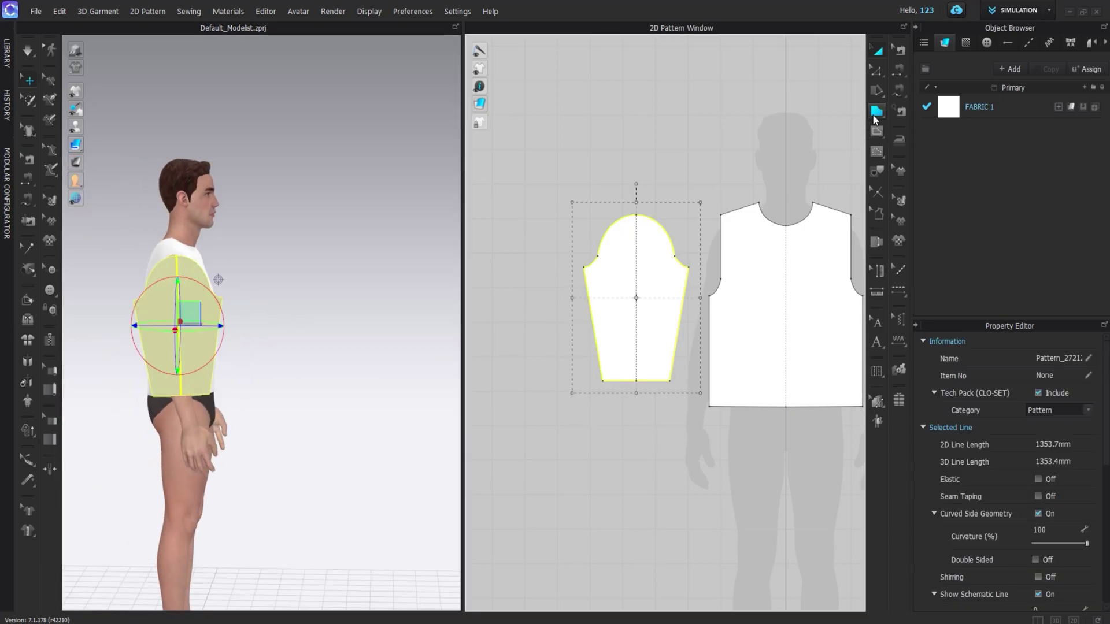
Step: Join the two halves of the sleeve cap to the matching front and back armholes with Free Sewing
{"action": "left_click", "coordinate": [944, 92]}
{"action": "left_click", "coordinate": [688, 266]}
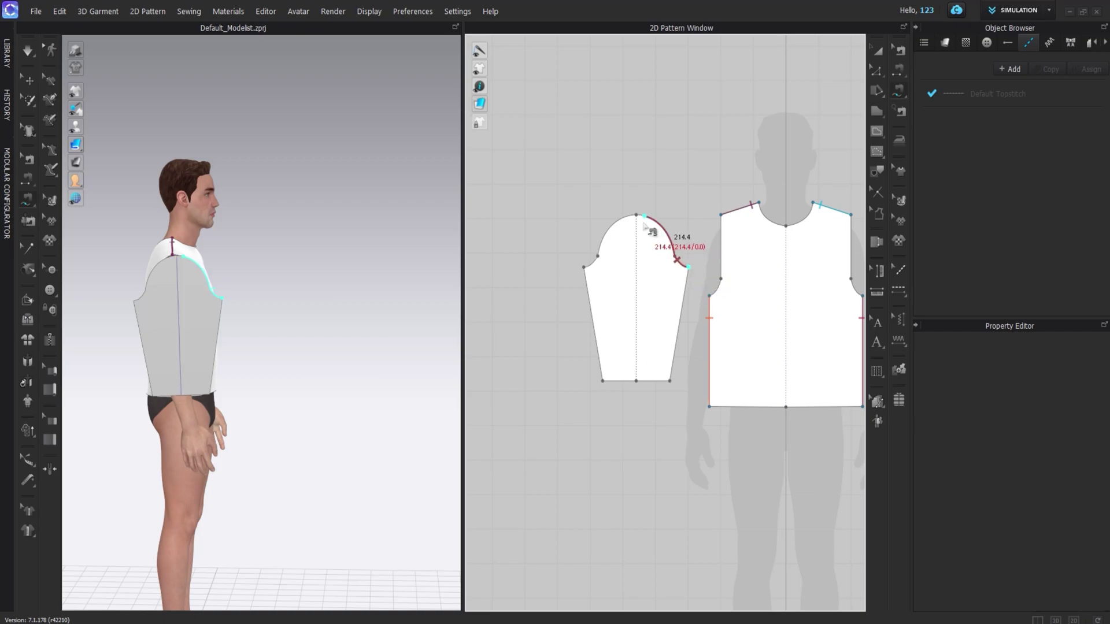
{"action": "left_click", "coordinate": [721, 215]}
{"action": "scroll", "coordinate": [687, 235], "scroll_direction": "down", "scroll_amount": 3}
{"action": "left_click", "coordinate": [633, 252]}
{"action": "left_click", "coordinate": [660, 225]}
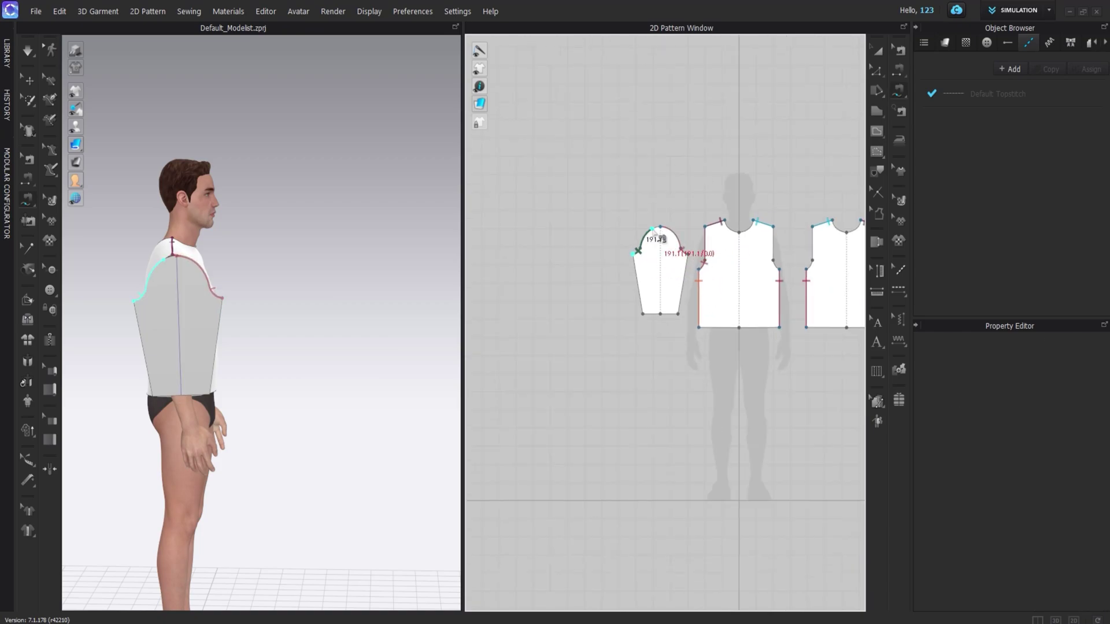
{"action": "middle_click_drag", "start_coordinate": [800, 252], "coordinate": [718, 253]}
{"action": "left_click", "coordinate": [807, 233]}
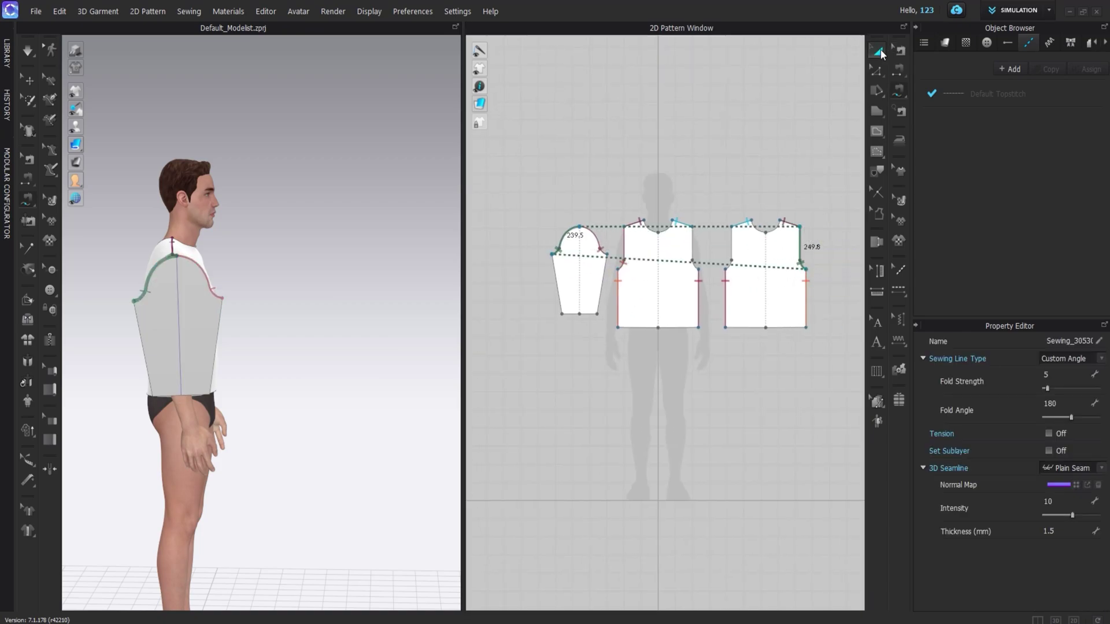
Step: Start the simulation and sew the sleeve's two side edges together with Segment Sewing
{"action": "key", "text": "space"}
{"action": "left_click", "coordinate": [899, 70]}
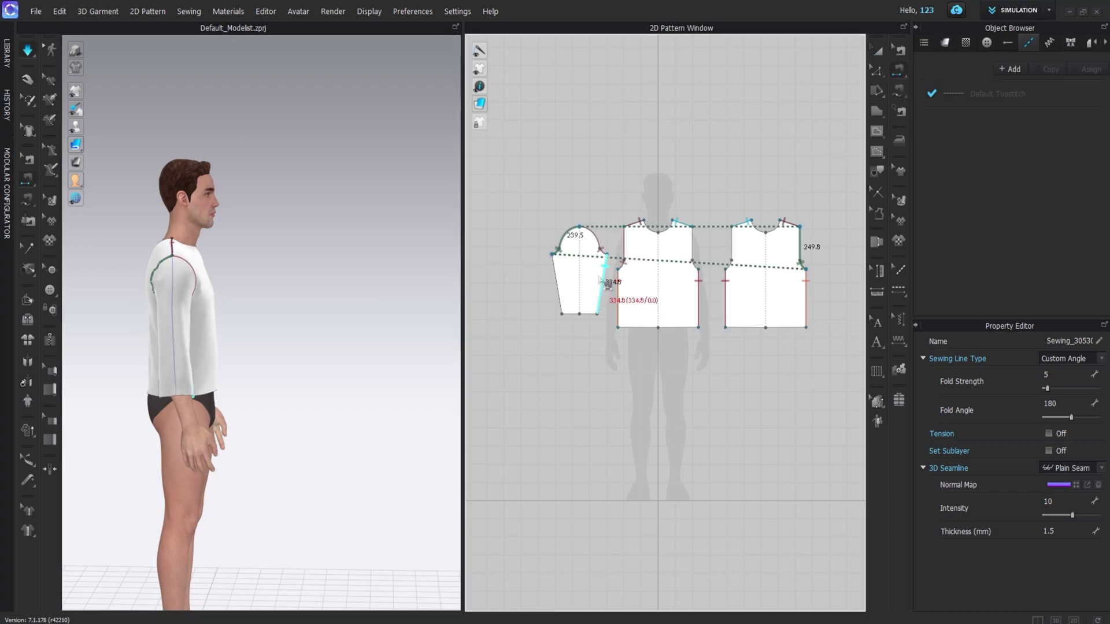
{"action": "left_click", "coordinate": [602, 283]}
{"action": "left_click", "coordinate": [558, 283]}
Step: Create a symmetric copy of the finished sleeve and place it on the far side of the back panel
{"action": "scroll", "coordinate": [560, 229], "scroll_direction": "down", "scroll_amount": 1}
{"action": "left_click", "coordinate": [878, 52]}
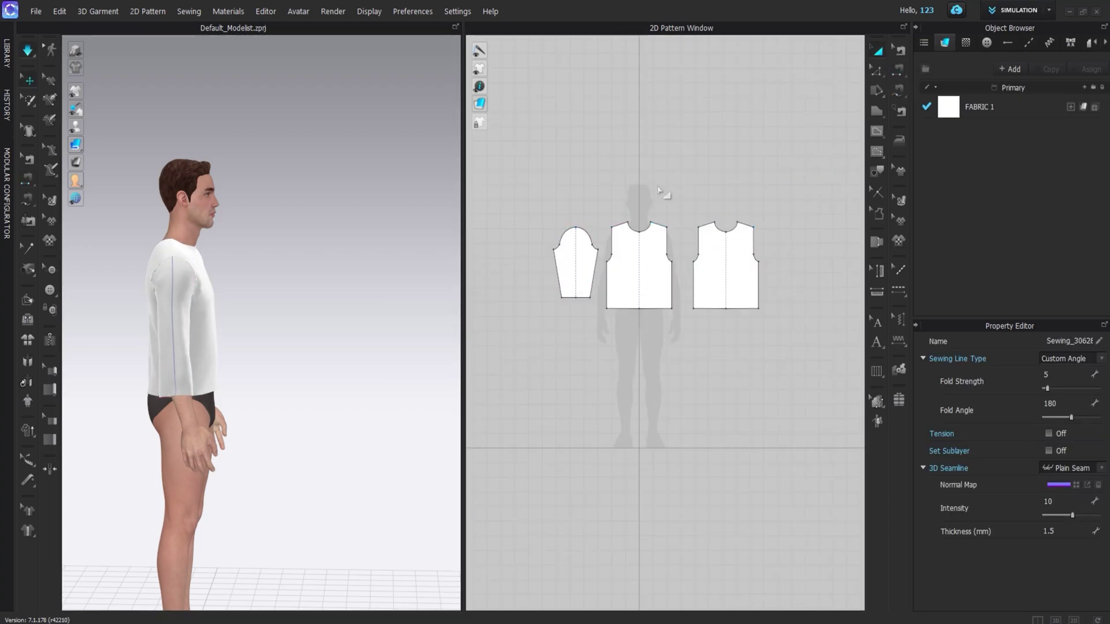
{"action": "middle_click_drag", "start_coordinate": [664, 196], "coordinate": [651, 171]}
{"action": "left_click", "coordinate": [570, 236]}
{"action": "key", "text": "ctrl+d"}
{"action": "left_click", "coordinate": [789, 237]}
Step: Free-sew the second sleeve's cap to the remaining front and back armholes and simulate the garment
{"action": "right_click_drag", "start_coordinate": [342, 289], "coordinate": [152, 292]}
{"action": "mouse_move", "coordinate": [899, 91]}
{"action": "left_click", "coordinate": [963, 93]}
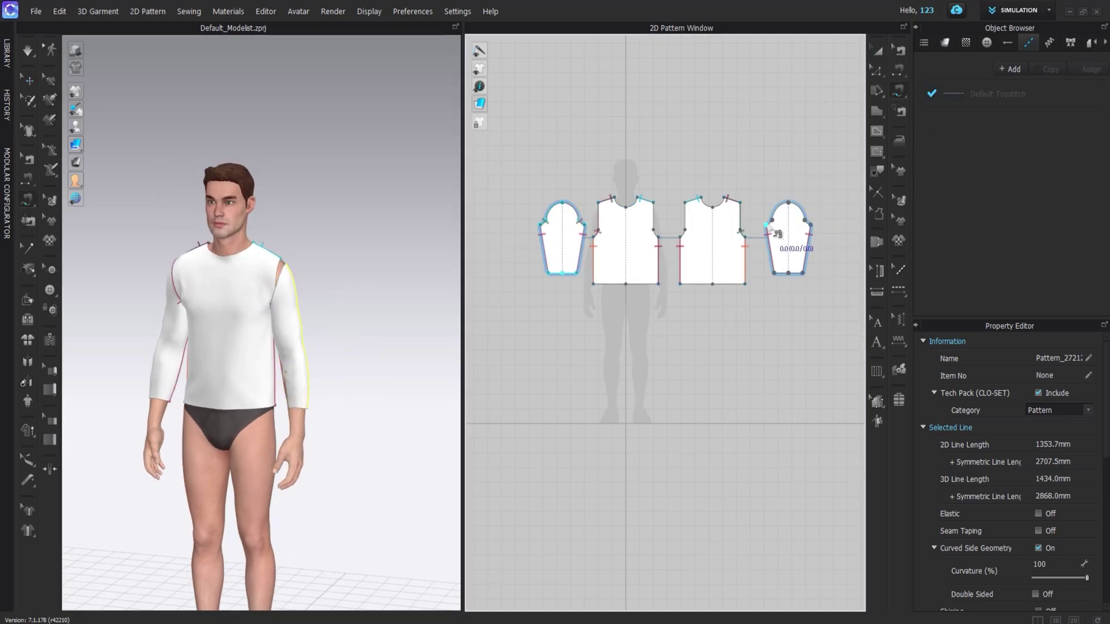
{"action": "left_click", "coordinate": [660, 209]}
{"action": "left_click", "coordinate": [810, 225]}
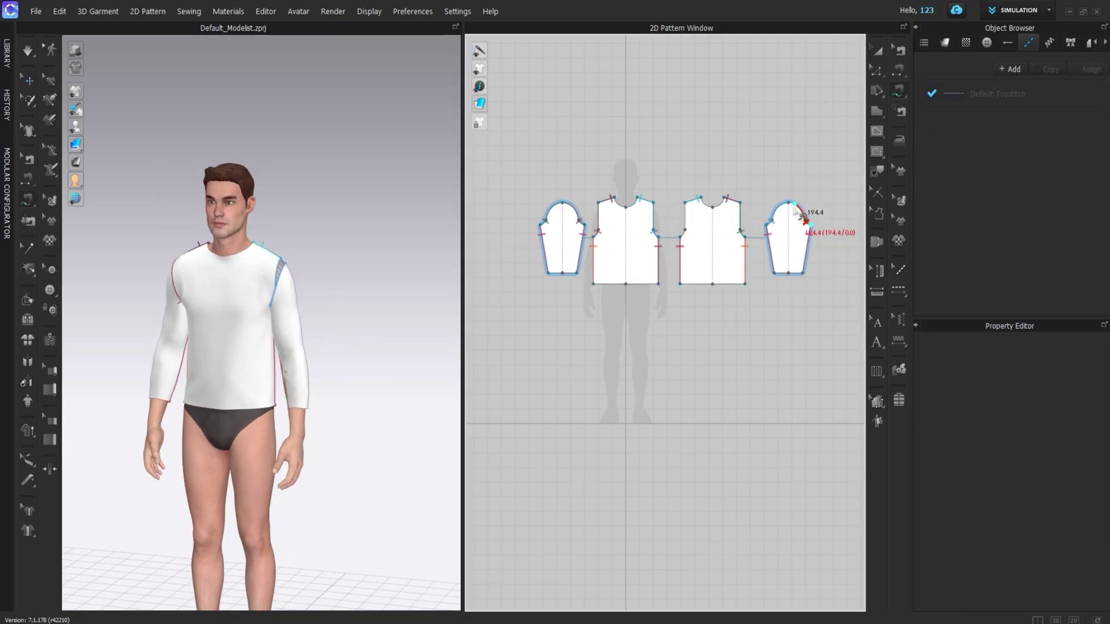
{"action": "left_click", "coordinate": [683, 211]}
{"action": "key", "text": "space"}
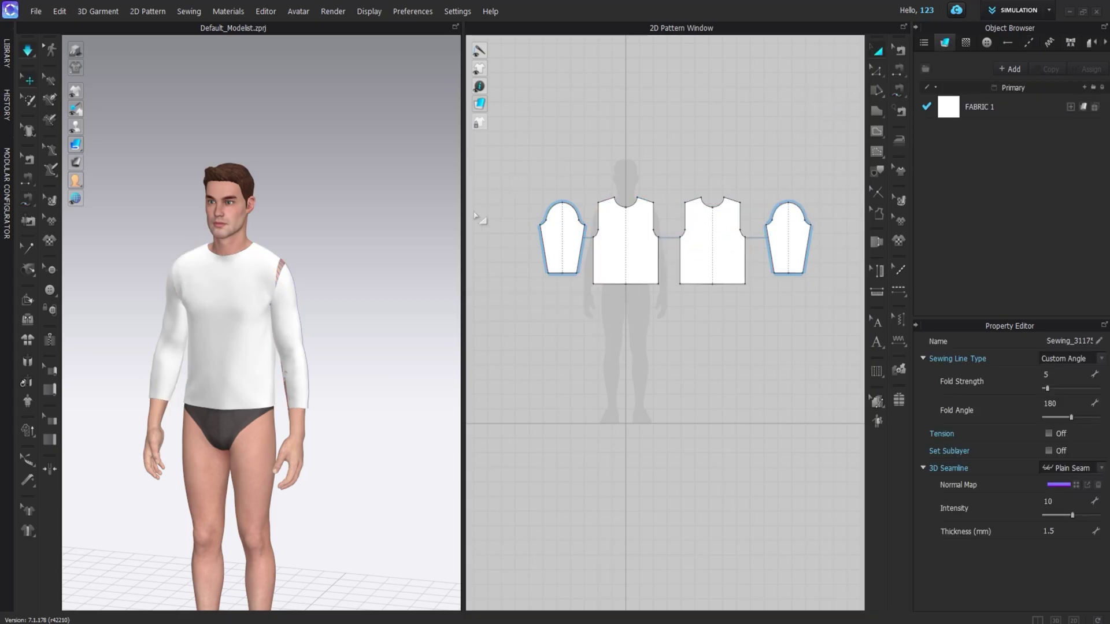
Step: Pull the front and back of the simulated top into place around the body and hem
{"action": "key", "text": "2"}
{"action": "left_click", "coordinate": [272, 323]}
{"action": "right_click_drag", "start_coordinate": [278, 312], "coordinate": [373, 293]}
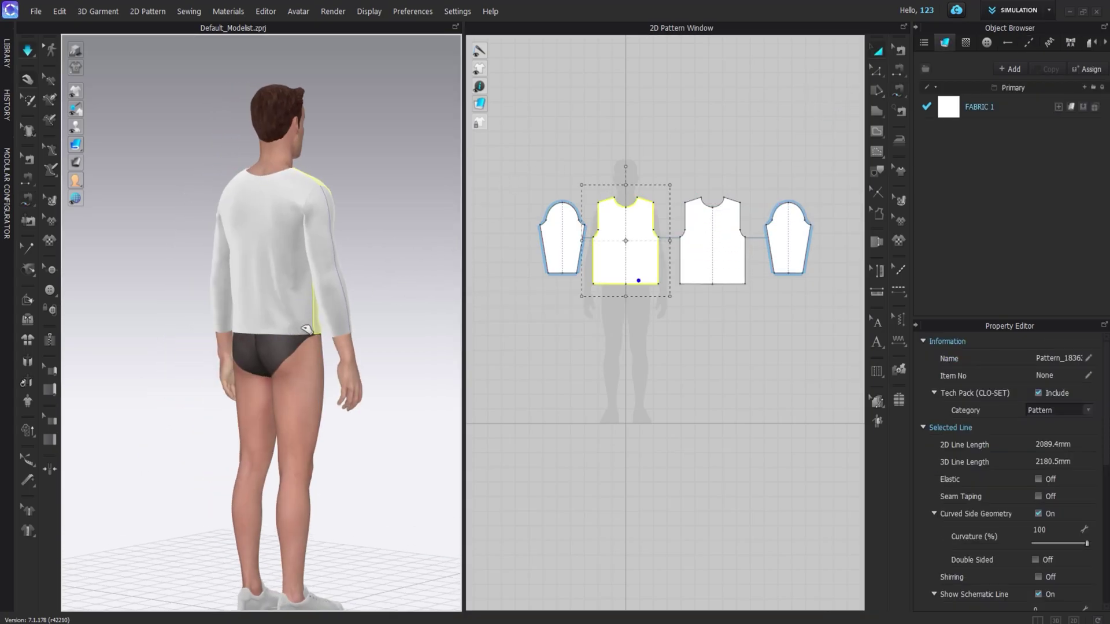
{"action": "left_click", "coordinate": [285, 318]}
{"action": "left_click", "coordinate": [238, 351]}
{"action": "right_click_drag", "start_coordinate": [238, 350], "coordinate": [266, 327]}
{"action": "left_click_drag", "start_coordinate": [248, 326], "coordinate": [250, 335]}
{"action": "left_click", "coordinate": [639, 315]}
Step: Draw a long, narrow rectangle below the front and back panels as the hem band
{"action": "scroll", "coordinate": [639, 316], "scroll_direction": "up", "scroll_amount": 4}
{"action": "middle_click_drag", "start_coordinate": [658, 286], "coordinate": [677, 271]}
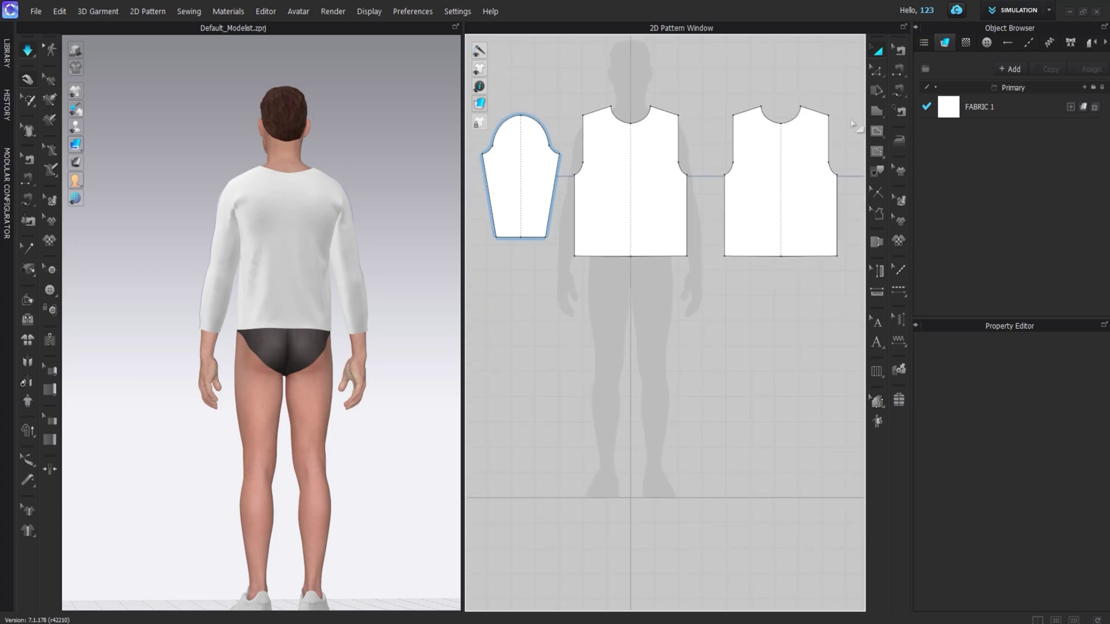
{"action": "left_click", "coordinate": [876, 131]}
{"action": "left_click", "coordinate": [913, 116]}
{"action": "left_click_drag", "start_coordinate": [783, 290], "coordinate": [783, 290]}
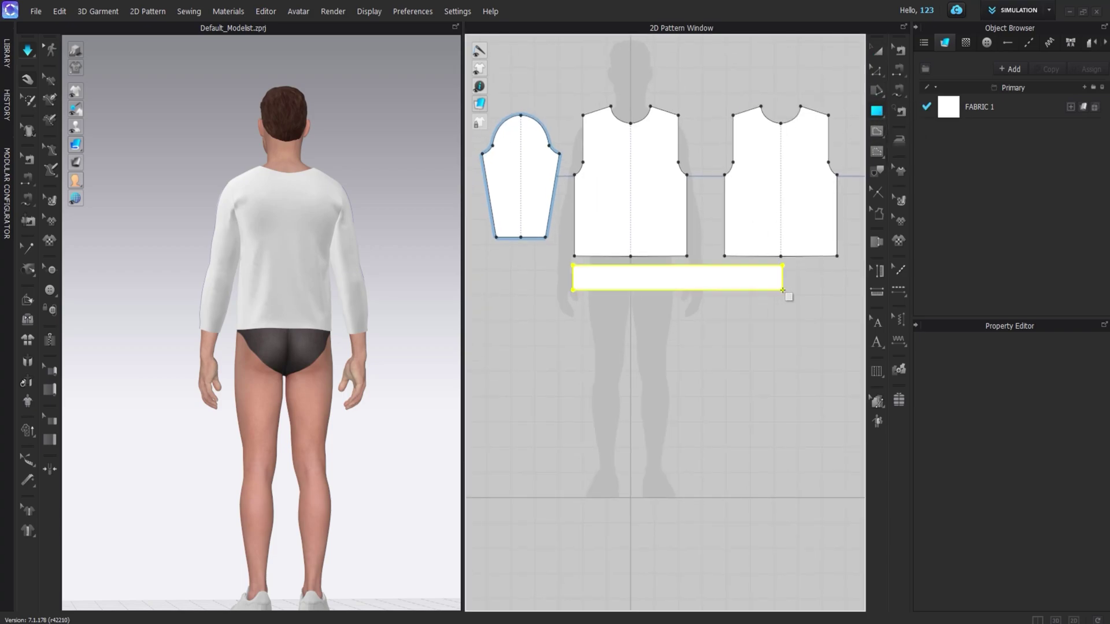
Step: Move the back panel close beside the front panel and widen the hem band to span beneath both hems
{"action": "left_click", "coordinate": [876, 51]}
{"action": "scroll", "coordinate": [728, 236], "scroll_direction": "up", "scroll_amount": 3}
{"action": "left_click_drag", "start_coordinate": [662, 315], "coordinate": [662, 311]}
{"action": "left_click_drag", "start_coordinate": [777, 170], "coordinate": [728, 166]}
{"action": "left_click", "coordinate": [788, 287]}
{"action": "left_click", "coordinate": [819, 346]}
{"action": "left_click_drag", "start_coordinate": [838, 284], "coordinate": [801, 309]}
{"action": "left_click_drag", "start_coordinate": [797, 230], "coordinate": [809, 231]}
{"action": "left_click", "coordinate": [847, 190]}
Step: Free-sew the left half of the front hem and the whole back hem to the band's upper edge, starting from its right end
{"action": "left_click", "coordinate": [899, 96]}
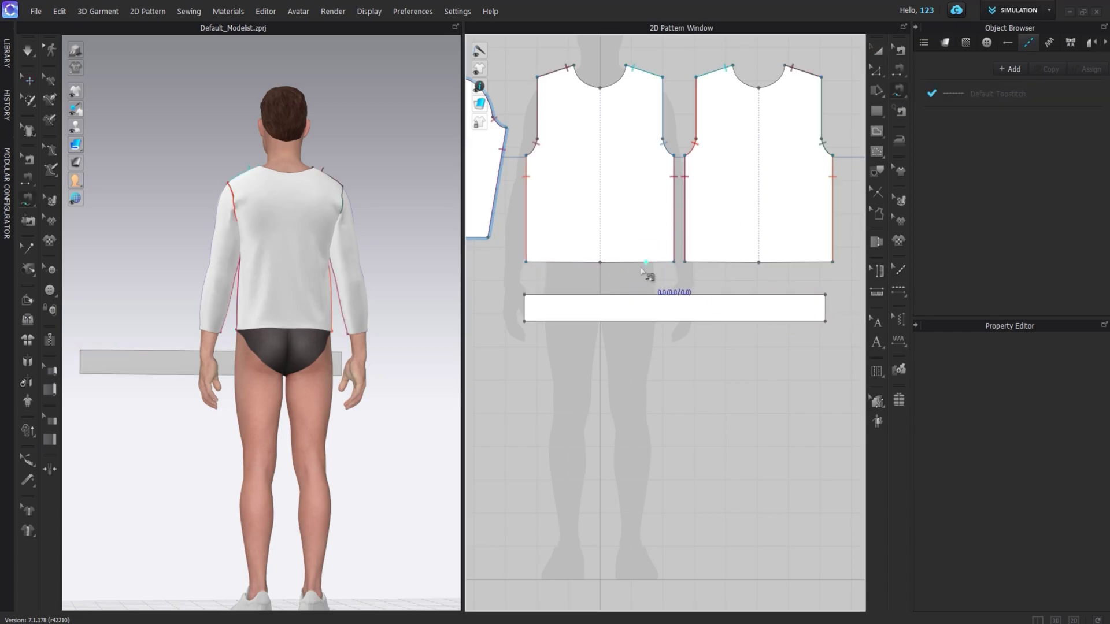
{"action": "left_click", "coordinate": [825, 295]}
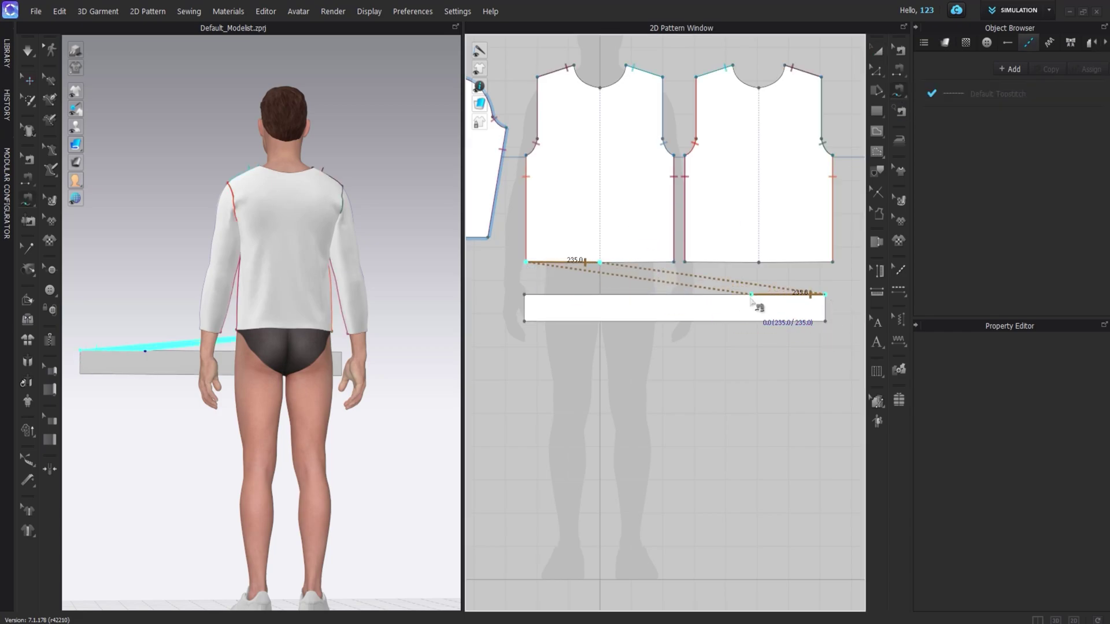
{"action": "left_click", "coordinate": [749, 296]}
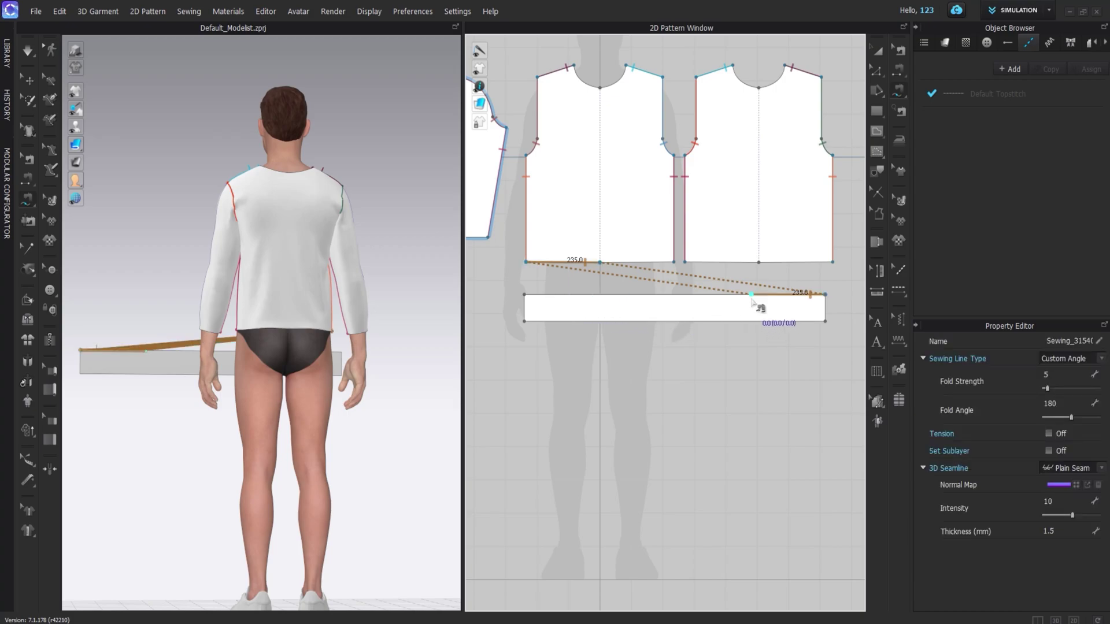
{"action": "key", "text": "Escape"}
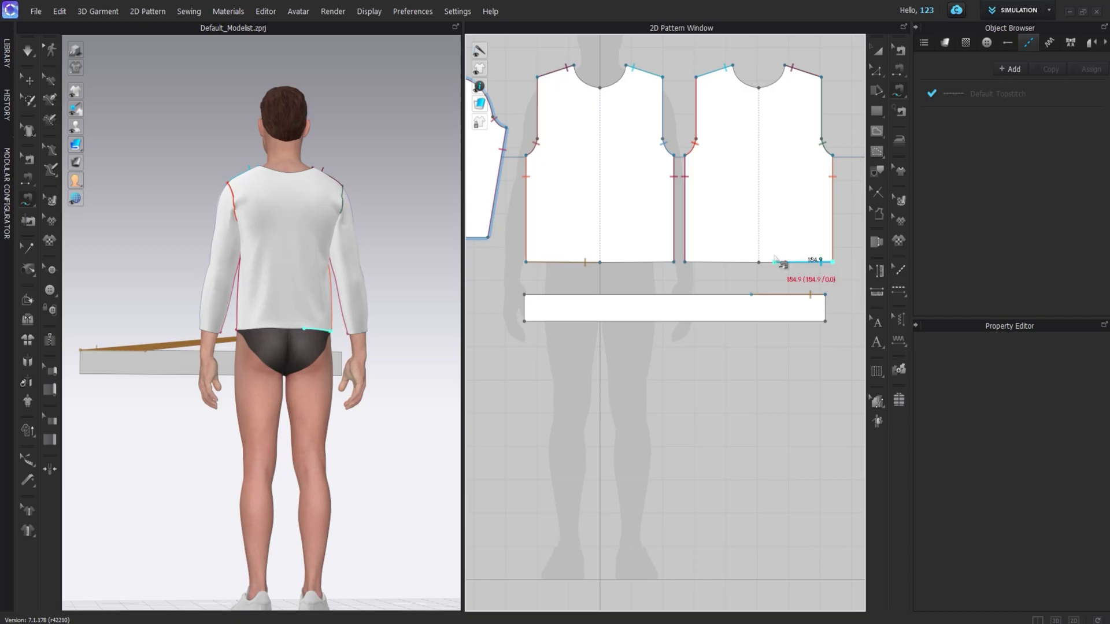
{"action": "left_click", "coordinate": [604, 294]}
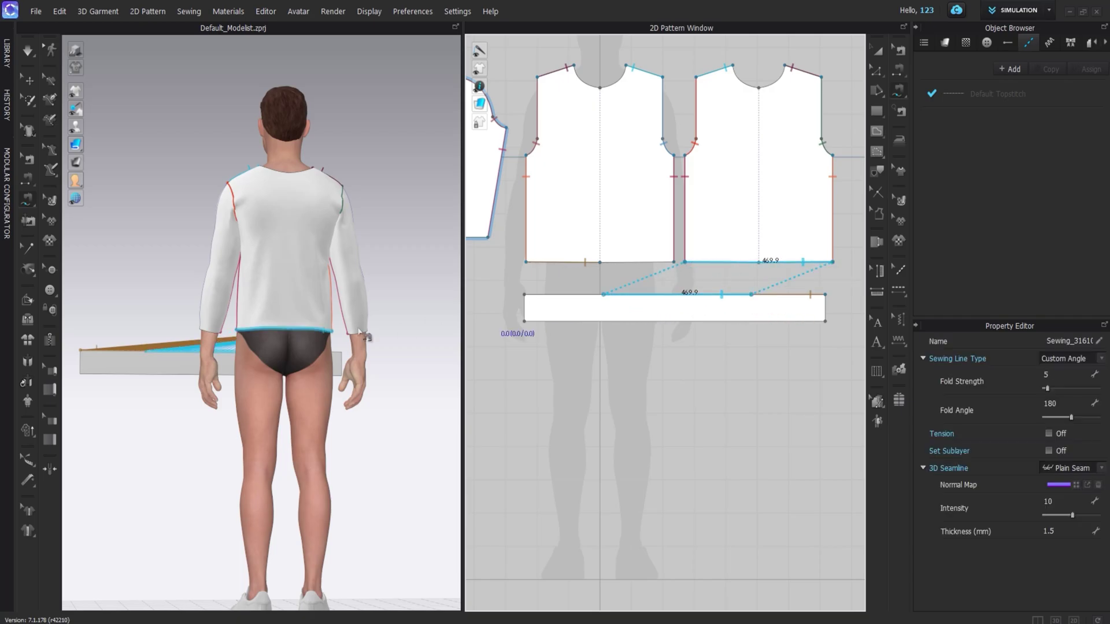
Step: Free-sew the remaining left section of the band's upper edge to the right half of the front hem
{"action": "right_click_drag", "start_coordinate": [304, 244], "coordinate": [535, 361]}
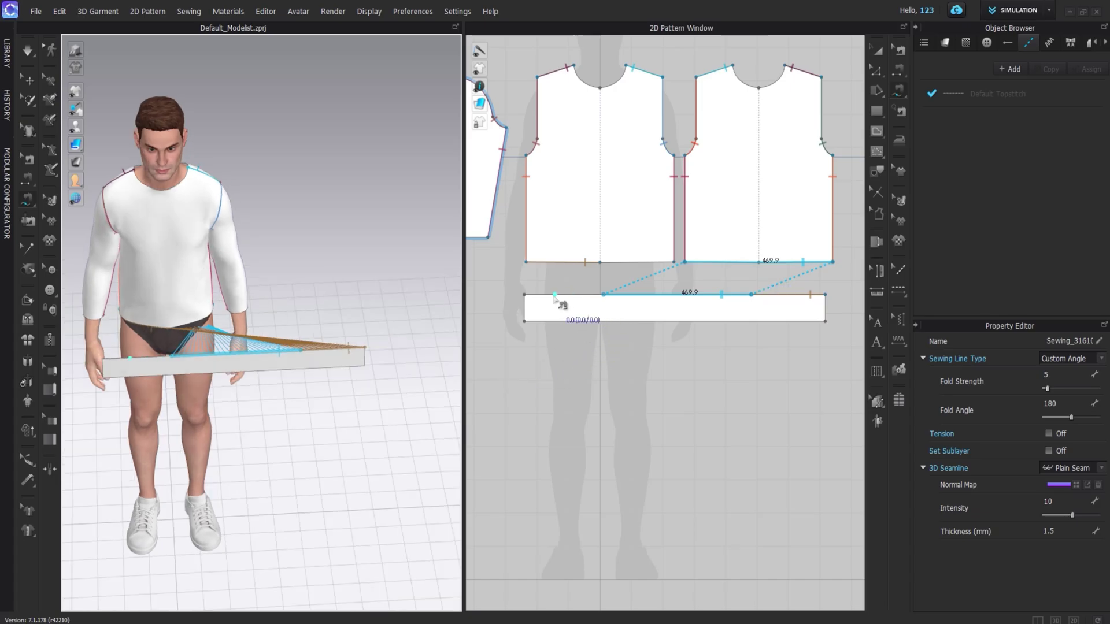
{"action": "left_click", "coordinate": [524, 295]}
{"action": "left_click", "coordinate": [600, 263]}
{"action": "left_click", "coordinate": [674, 263]}
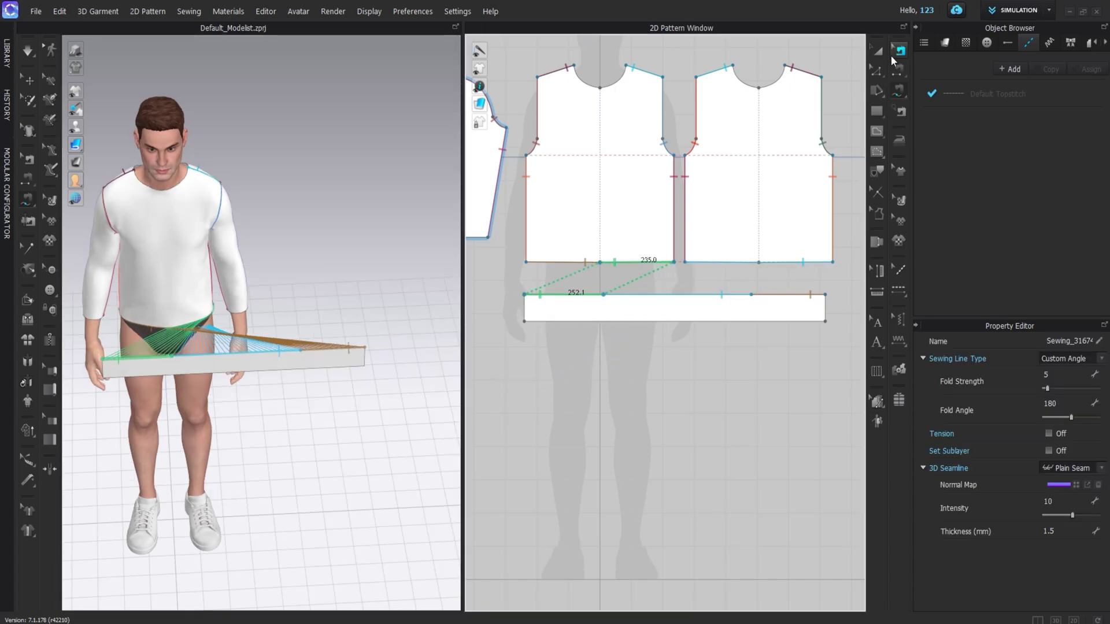
Step: Simulate the top with the hem band attached and view it from the back
{"action": "left_click", "coordinate": [878, 51]}
{"action": "key", "text": "space"}
{"action": "right_click_drag", "start_coordinate": [237, 292], "coordinate": [428, 372]}
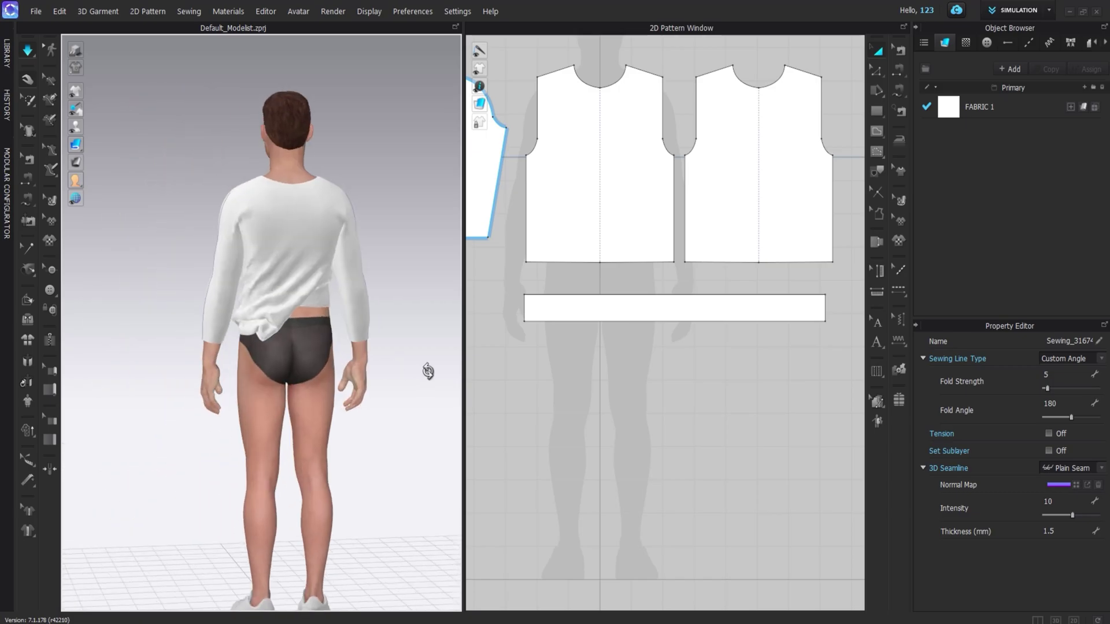
Step: Pull the bunched-up hem band down over the avatar's hips at the back and front during simulation
{"action": "left_click_drag", "start_coordinate": [292, 326], "coordinate": [471, 432]}
{"action": "left_click_drag", "start_coordinate": [334, 290], "coordinate": [469, 435]}
{"action": "right_click_drag", "start_coordinate": [341, 338], "coordinate": [159, 313]}
{"action": "left_click_drag", "start_coordinate": [345, 353], "coordinate": [376, 402]}
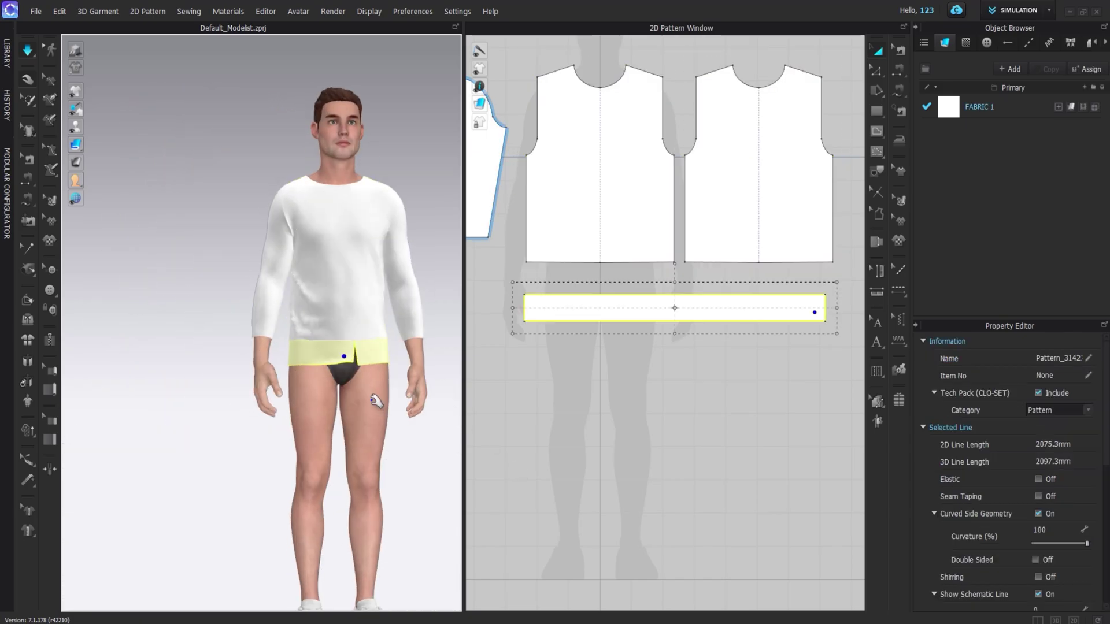
Step: Tug the hem band straight at the front and back of the avatar, and check its fit from the front
{"action": "middle_click_drag", "start_coordinate": [375, 376], "coordinate": [384, 322]}
{"action": "left_click_drag", "start_coordinate": [318, 305], "coordinate": [264, 319]}
{"action": "right_click_drag", "start_coordinate": [364, 320], "coordinate": [197, 312]}
{"action": "left_click_drag", "start_coordinate": [231, 303], "coordinate": [192, 312]}
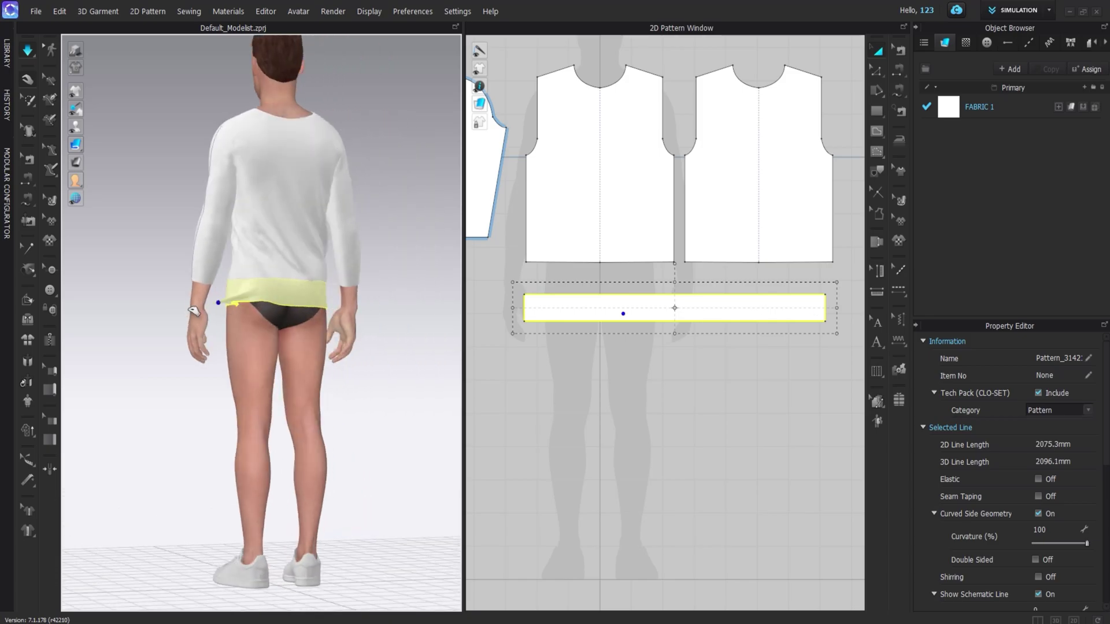
{"action": "left_click_drag", "start_coordinate": [318, 302], "coordinate": [347, 312]}
{"action": "right_click_drag", "start_coordinate": [281, 362], "coordinate": [413, 364]}
{"action": "mouse_move", "coordinate": [290, 386]}
{"action": "right_mouse_down"}
{"action": "mouse_move", "coordinate": [307, 368]}
{"action": "mouse_move", "coordinate": [270, 379]}
{"action": "right_mouse_up"}
{"action": "middle_click_drag", "start_coordinate": [270, 380], "coordinate": [244, 532]}
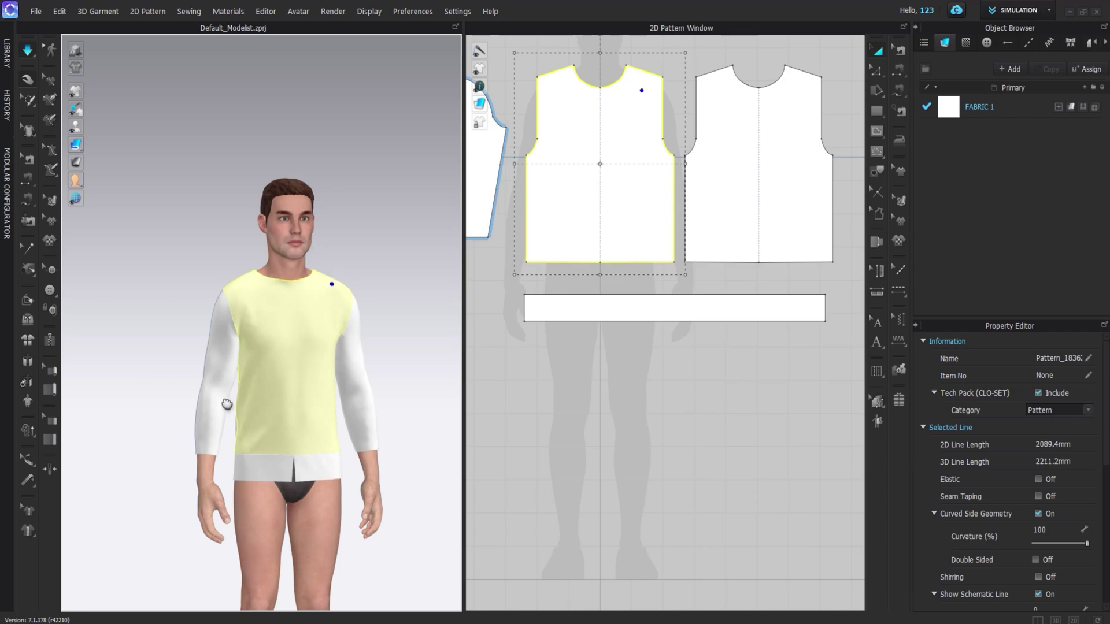
{"action": "right_click_drag", "start_coordinate": [227, 405], "coordinate": [331, 474]}
{"action": "middle_click_drag", "start_coordinate": [331, 474], "coordinate": [280, 399]}
{"action": "left_click", "coordinate": [280, 397]}
{"action": "left_click", "coordinate": [364, 382]}
{"action": "right_click_drag", "start_coordinate": [364, 382], "coordinate": [474, 361]}
Step: Draw an internal line down the front panel's centre from neckline to hem, and cut and sew the panel along it
{"action": "middle_click_drag", "start_coordinate": [615, 171], "coordinate": [625, 233]}
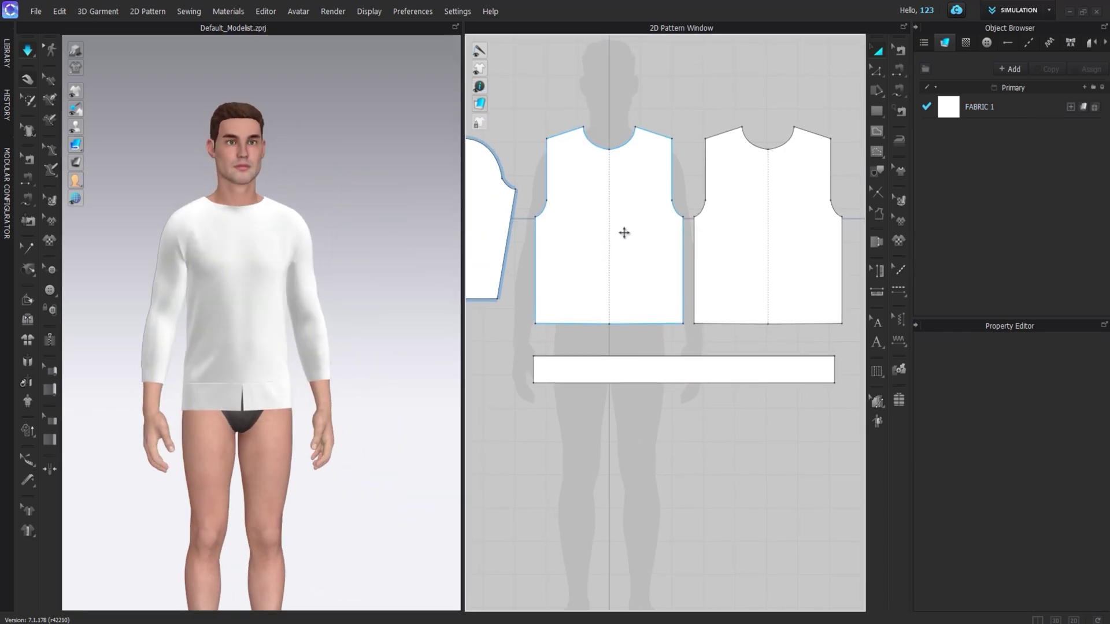
{"action": "left_click", "coordinate": [877, 132]}
{"action": "left_click", "coordinate": [911, 139]}
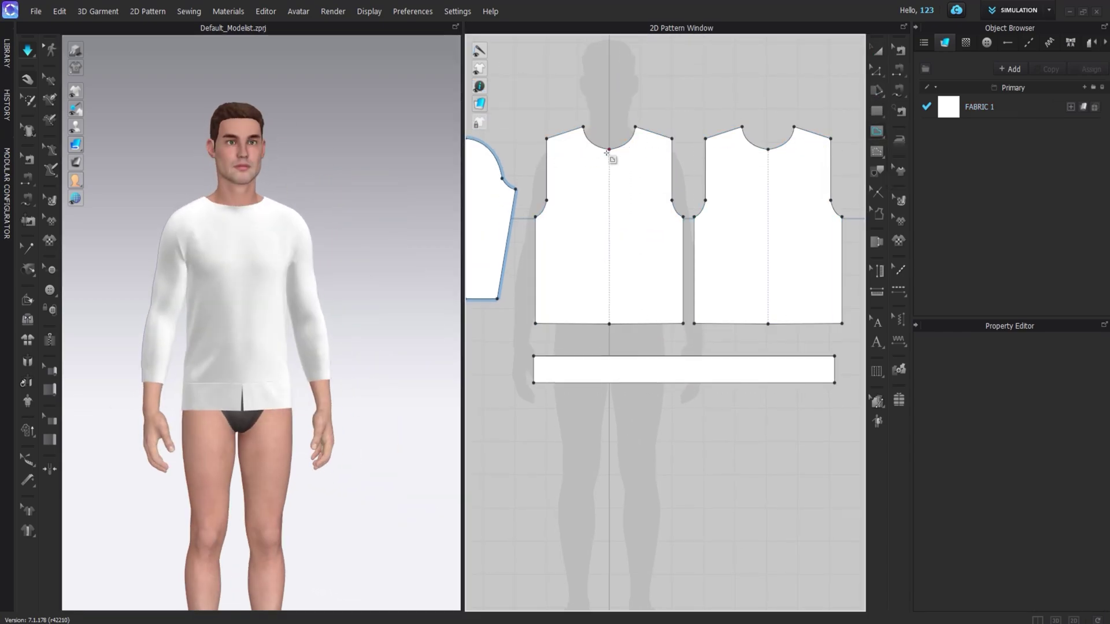
{"action": "left_click", "coordinate": [610, 324]}
{"action": "key", "text": "a"}
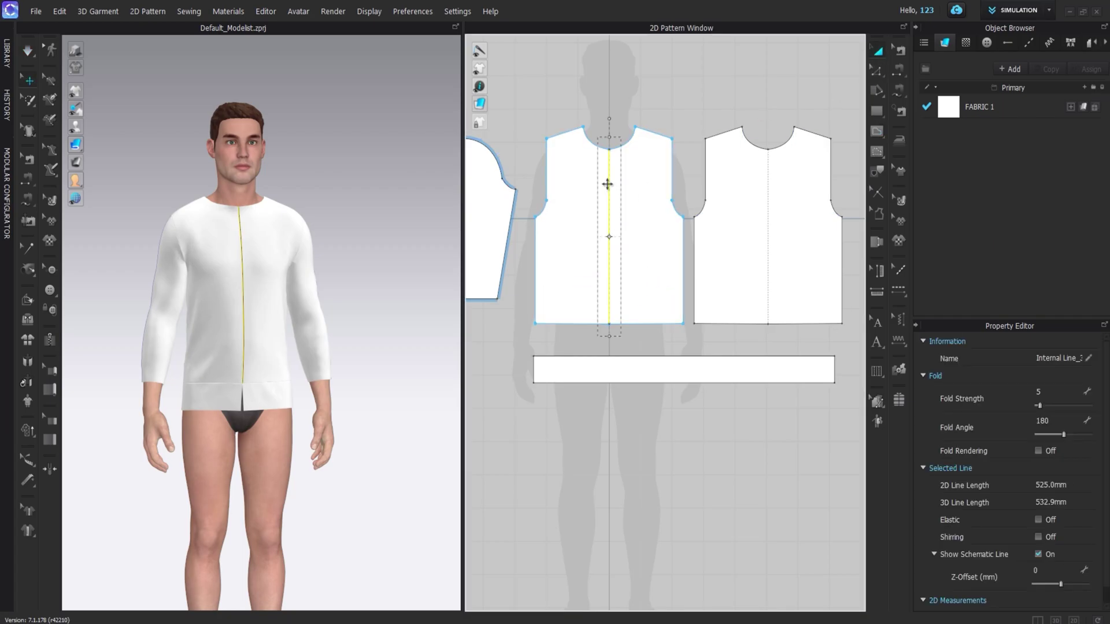
{"action": "right_click", "coordinate": [607, 182]}
{"action": "left_click", "coordinate": [634, 379]}
{"action": "left_click", "coordinate": [572, 231]}
Step: Draw a rectangular cuff piece about 159 mm wide and 81 mm high beside the hem band's left end
{"action": "left_click", "coordinate": [702, 364]}
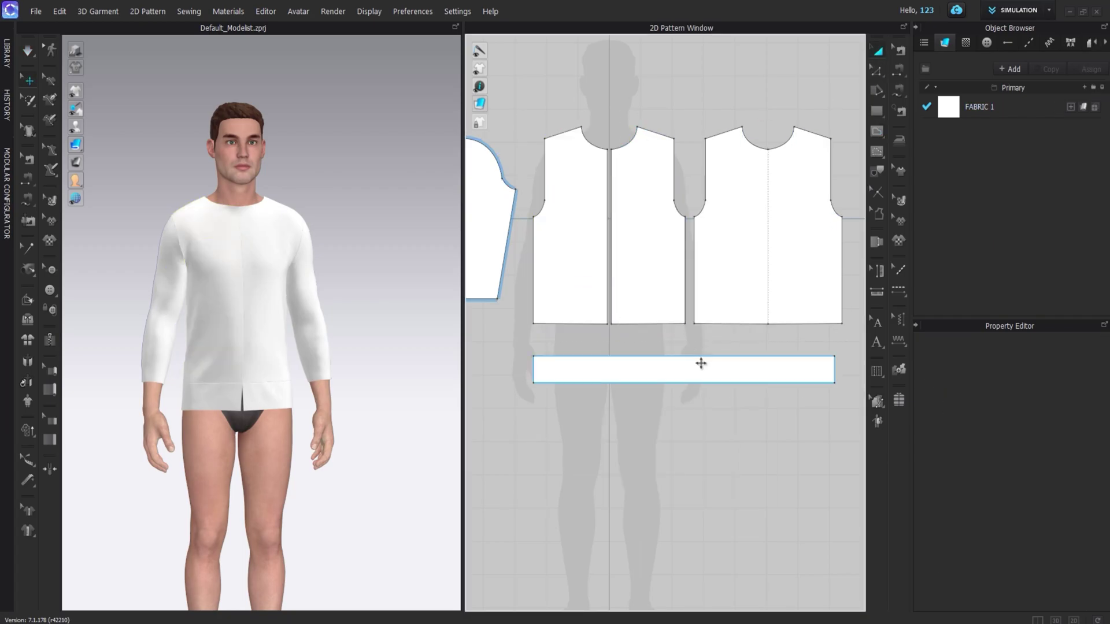
{"action": "left_click", "coordinate": [704, 74]}
{"action": "middle_click_drag", "start_coordinate": [704, 74], "coordinate": [706, 128]}
{"action": "left_click", "coordinate": [688, 417]}
{"action": "middle_click_drag", "start_coordinate": [578, 379], "coordinate": [662, 320]}
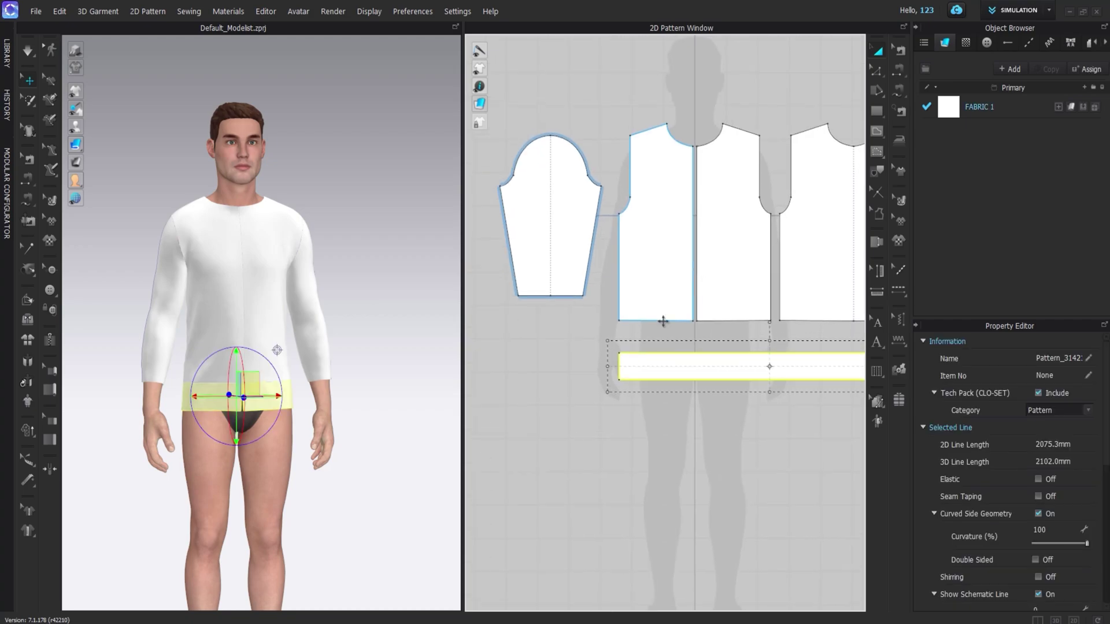
{"action": "scroll", "coordinate": [601, 379], "scroll_direction": "up", "scroll_amount": 5}
{"action": "left_click", "coordinate": [612, 359]}
{"action": "left_click", "coordinate": [877, 111]}
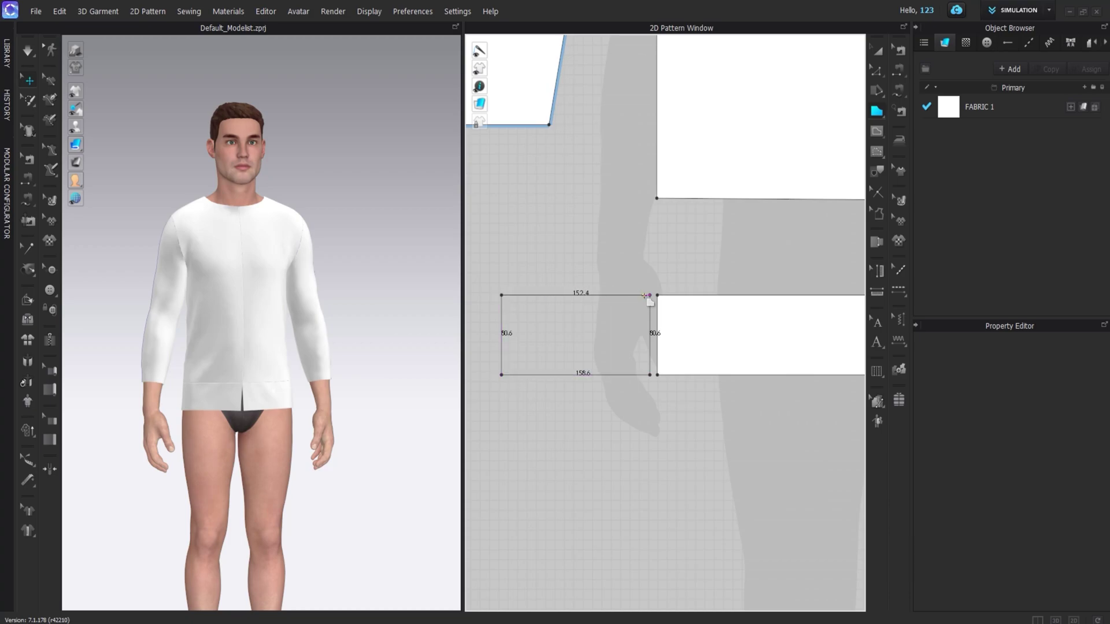
{"action": "left_click_drag", "start_coordinate": [650, 295], "coordinate": [650, 296]}
Step: Move the cuff beneath the left sleeve pattern and widen it to about 206 mm to match the sleeve hem
{"action": "left_click", "coordinate": [879, 51]}
{"action": "middle_click_drag", "start_coordinate": [630, 248], "coordinate": [733, 320]}
{"action": "left_click_drag", "start_coordinate": [717, 418], "coordinate": [618, 255]}
{"action": "middle_click_drag", "start_coordinate": [544, 262], "coordinate": [724, 288]}
{"action": "left_click_drag", "start_coordinate": [674, 271], "coordinate": [629, 270]}
{"action": "left_click_drag", "start_coordinate": [758, 252], "coordinate": [758, 273]}
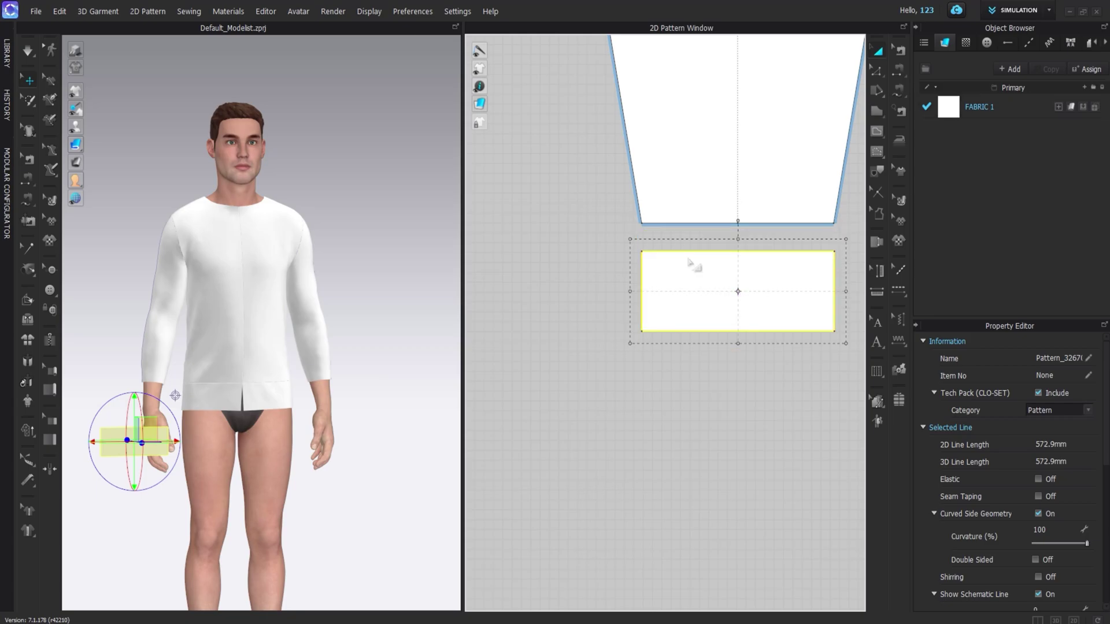
Step: Position the cuff at the avatar's wrist and sew its upper edge to the sleeve hem
{"action": "right_click_drag", "start_coordinate": [347, 347], "coordinate": [520, 364]}
{"action": "left_click_drag", "start_coordinate": [340, 475], "coordinate": [257, 383]}
{"action": "left_click", "coordinate": [543, 260]}
{"action": "left_click", "coordinate": [900, 92]}
{"action": "left_click", "coordinate": [944, 92]}
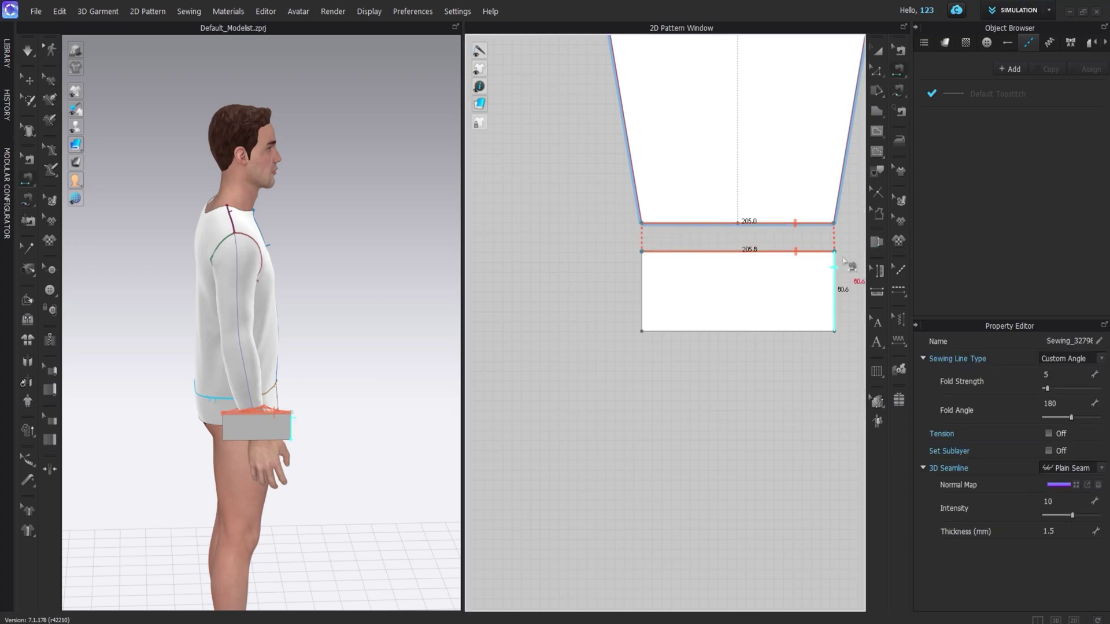
{"action": "left_click", "coordinate": [878, 111]}
{"action": "key", "text": "Escape"}
Step: Free-sew the cuff's two side edges together to close it around the wrist
{"action": "left_click", "coordinate": [901, 91]}
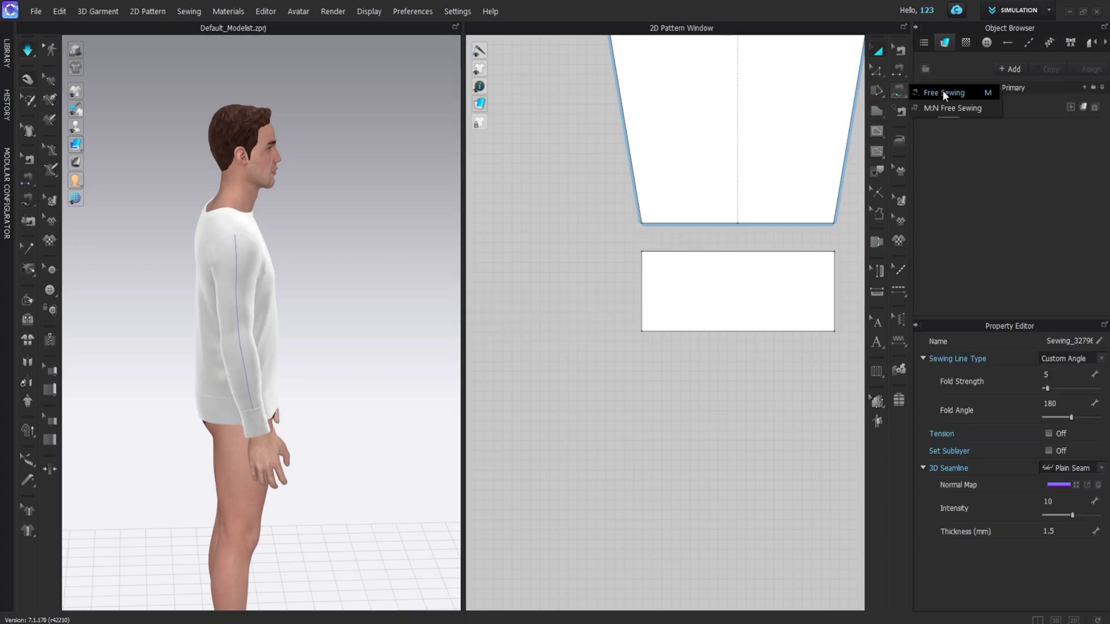
{"action": "left_click", "coordinate": [943, 91]}
{"action": "left_click", "coordinate": [834, 253]}
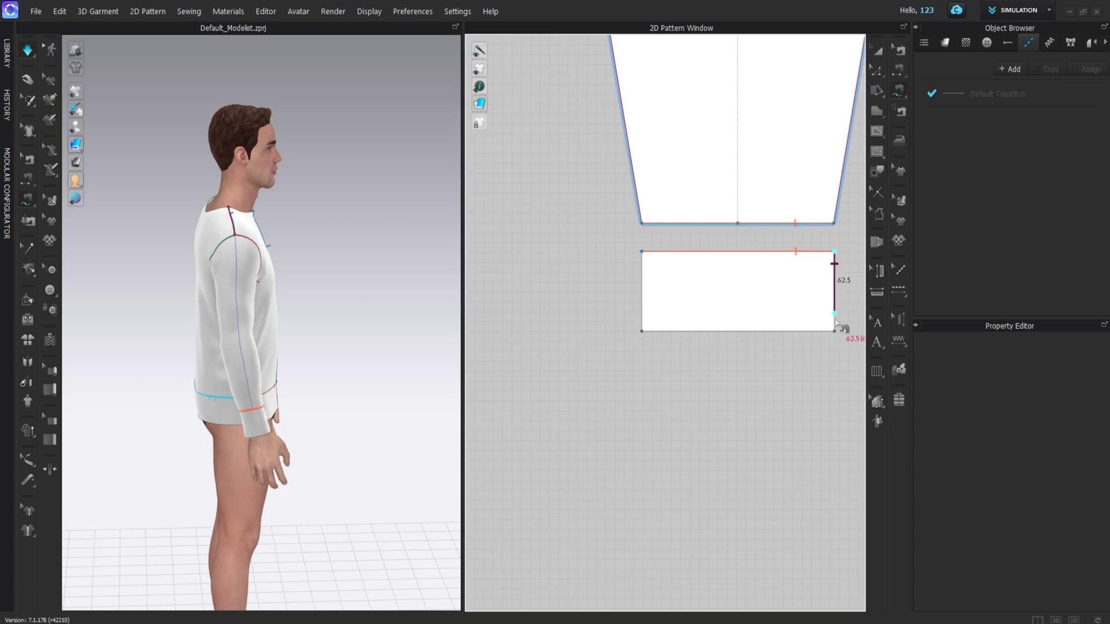
{"action": "left_click", "coordinate": [642, 331]}
{"action": "left_click", "coordinate": [882, 55]}
Step: Clone the cuff as a symmetric pattern with sewing and place it beneath the opposite sleeve
{"action": "scroll", "coordinate": [648, 306], "scroll_direction": "down", "scroll_amount": 7}
{"action": "middle_click_drag", "start_coordinate": [651, 308], "coordinate": [532, 290]}
{"action": "left_click", "coordinate": [545, 288]}
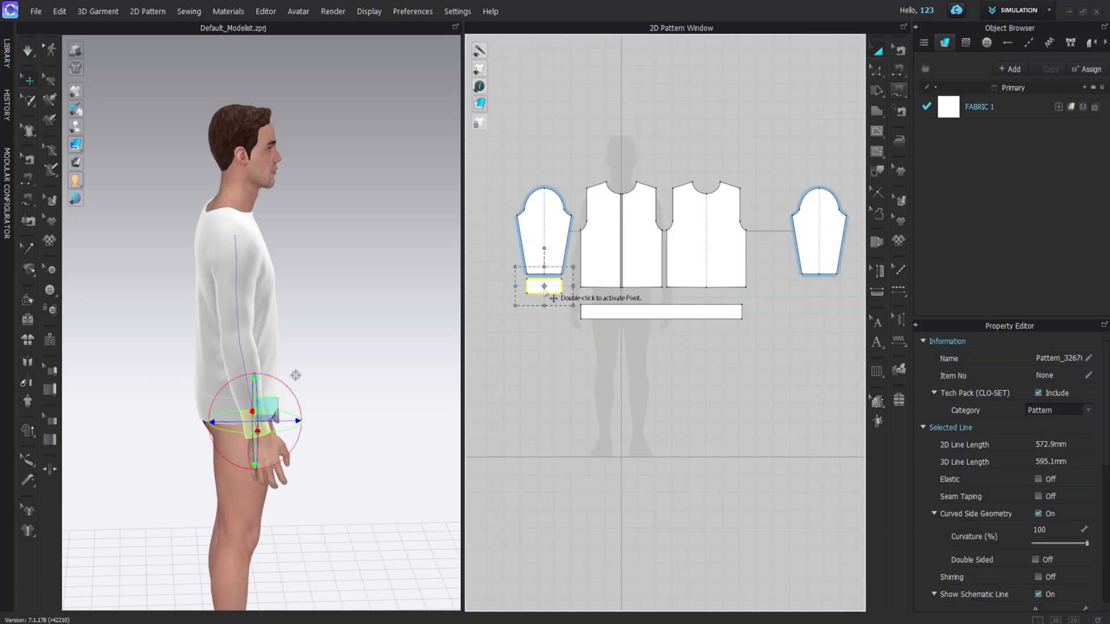
{"action": "key", "text": "ctrl+d"}
{"action": "left_click", "coordinate": [822, 313], "text": "shift"}
Step: Free-sew the remaining half of the mirrored sleeve's hem to its cuff's upper edge and simulate the garment
{"action": "right_click_drag", "start_coordinate": [428, 277], "coordinate": [351, 273]}
{"action": "middle_click_drag", "start_coordinate": [351, 272], "coordinate": [202, 246]}
{"action": "scroll", "coordinate": [806, 309], "scroll_direction": "up", "scroll_amount": 6}
{"action": "middle_click_drag", "start_coordinate": [806, 310], "coordinate": [620, 369]}
{"action": "scroll", "coordinate": [619, 369], "scroll_direction": "up", "scroll_amount": 2}
{"action": "left_click", "coordinate": [900, 70]}
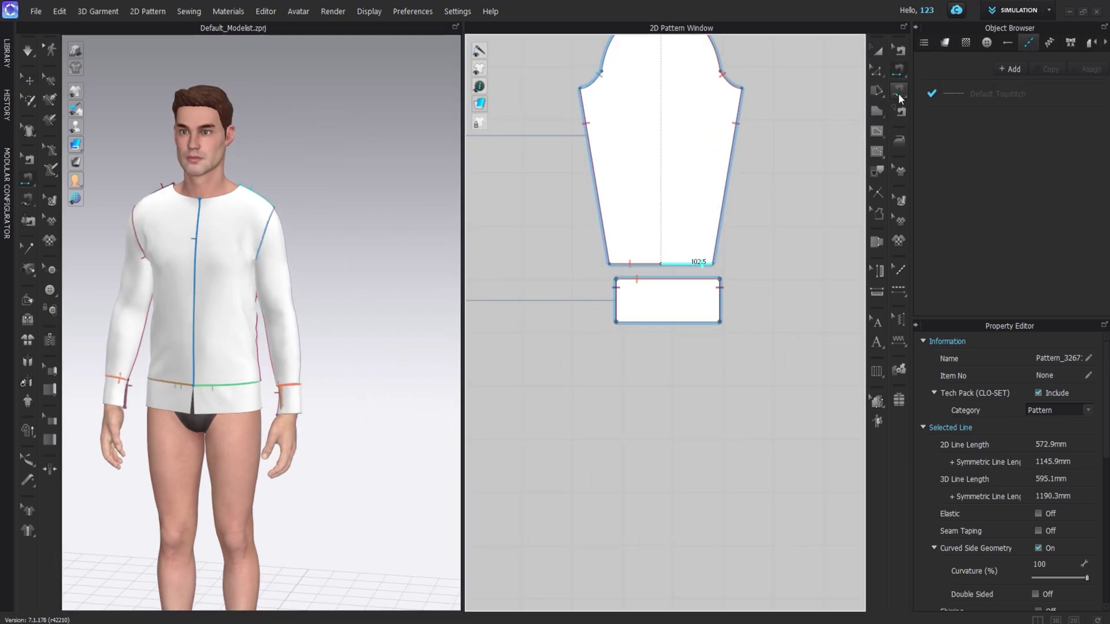
{"action": "left_click", "coordinate": [898, 91]}
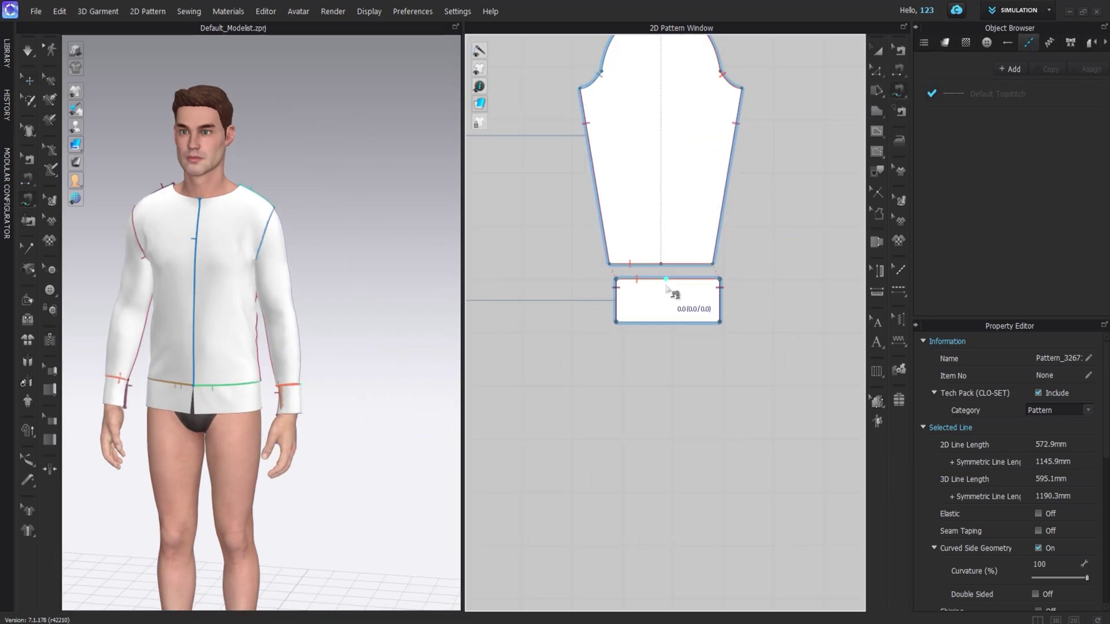
{"action": "left_click", "coordinate": [713, 264]}
{"action": "left_click", "coordinate": [554, 360]}
{"action": "left_click", "coordinate": [878, 52]}
{"action": "middle_click_drag", "start_coordinate": [585, 422], "coordinate": [603, 389]}
{"action": "key", "text": "space"}
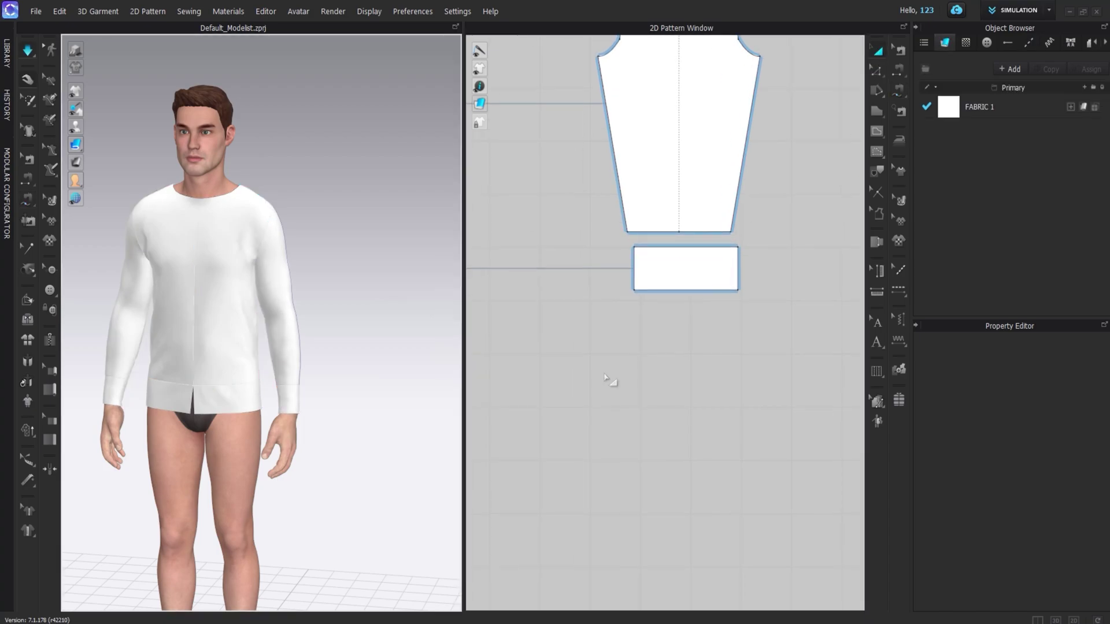
Step: Reduce the height of both cuffs and the hem band together, making the band about 62 mm high, and simulate
{"action": "left_click", "coordinate": [691, 285]}
{"action": "scroll", "coordinate": [691, 292], "scroll_direction": "up", "scroll_amount": 5}
{"action": "middle_click_drag", "start_coordinate": [601, 340], "coordinate": [792, 330]}
{"action": "scroll", "coordinate": [678, 310], "scroll_direction": "up", "scroll_amount": 3}
{"action": "left_click", "coordinate": [520, 288], "text": "shift"}
{"action": "left_click", "coordinate": [641, 310], "text": "shift"}
{"action": "scroll", "coordinate": [663, 328], "scroll_direction": "down", "scroll_amount": 2}
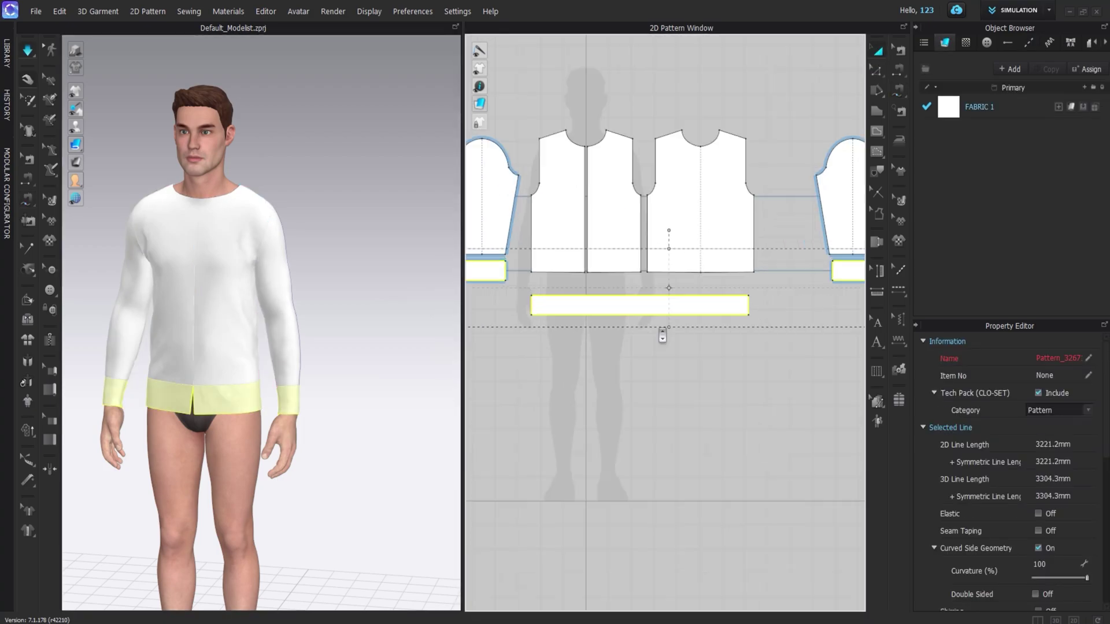
{"action": "scroll", "coordinate": [663, 335], "scroll_direction": "up", "scroll_amount": 2}
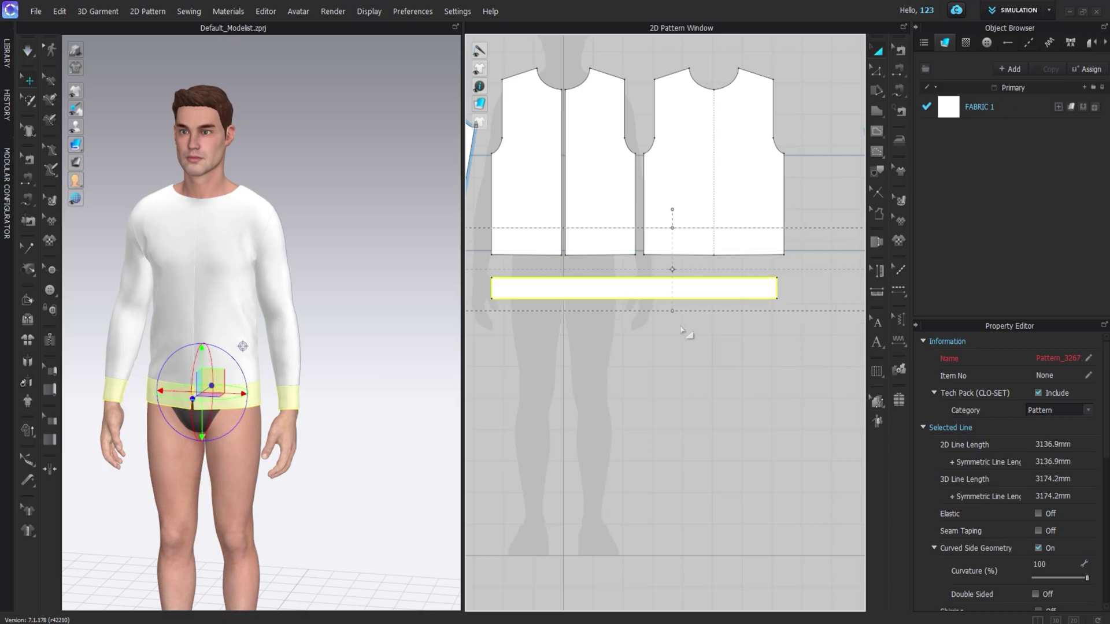
{"action": "scroll", "coordinate": [696, 323], "scroll_direction": "down", "scroll_amount": 3}
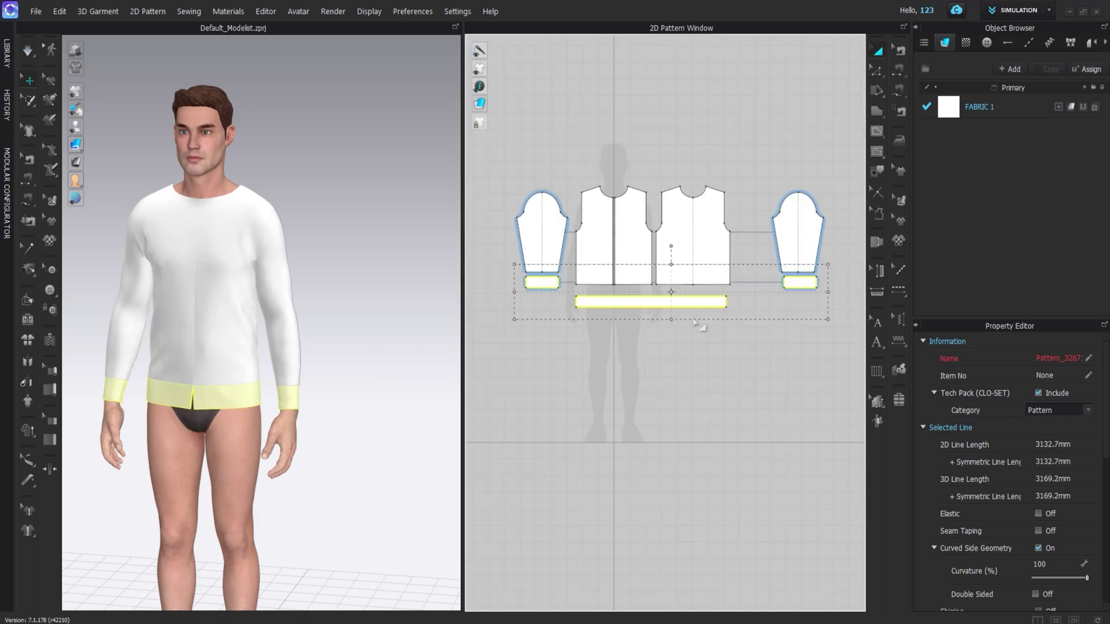
{"action": "left_click_drag", "start_coordinate": [663, 319], "coordinate": [662, 318]}
{"action": "key", "text": "space"}
Step: Move the hem band close beneath the panel hems, aligning its left end with the centre front opening
{"action": "right_click_drag", "start_coordinate": [350, 362], "coordinate": [416, 341]}
{"action": "scroll", "coordinate": [659, 339], "scroll_direction": "up", "scroll_amount": 2}
{"action": "left_click", "coordinate": [636, 395]}
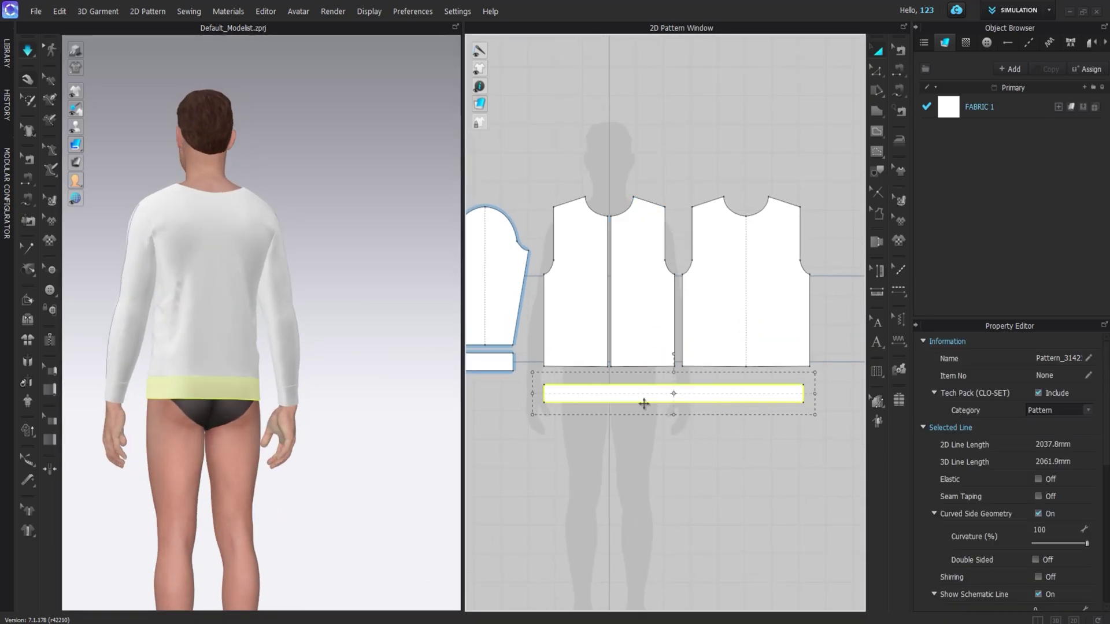
{"action": "scroll", "coordinate": [701, 399], "scroll_direction": "up", "scroll_amount": 5}
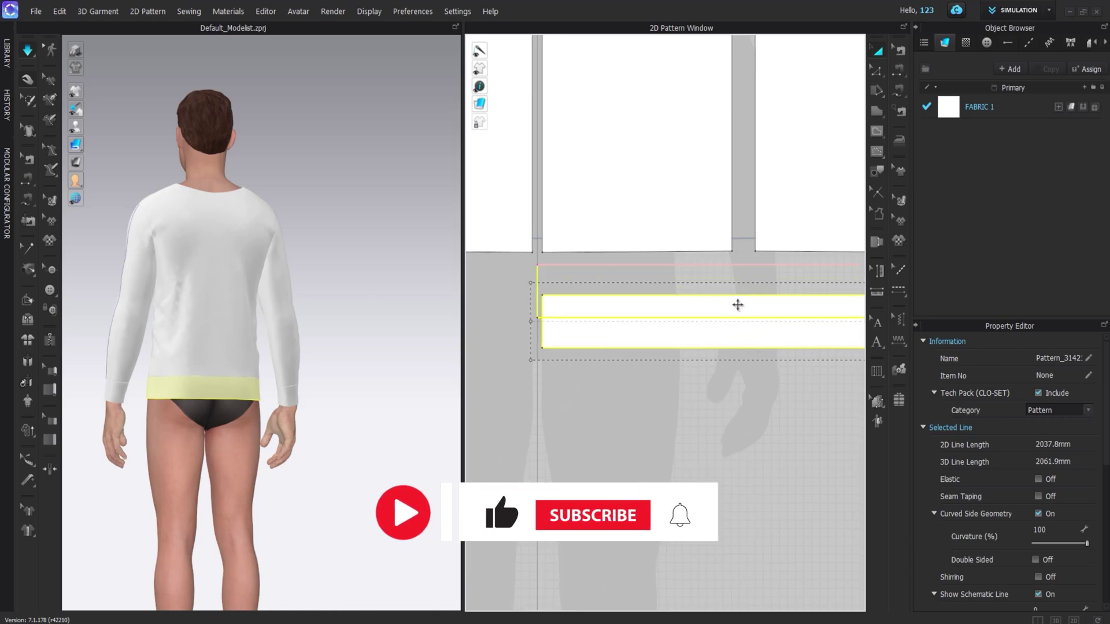
{"action": "left_click", "coordinate": [899, 52]}
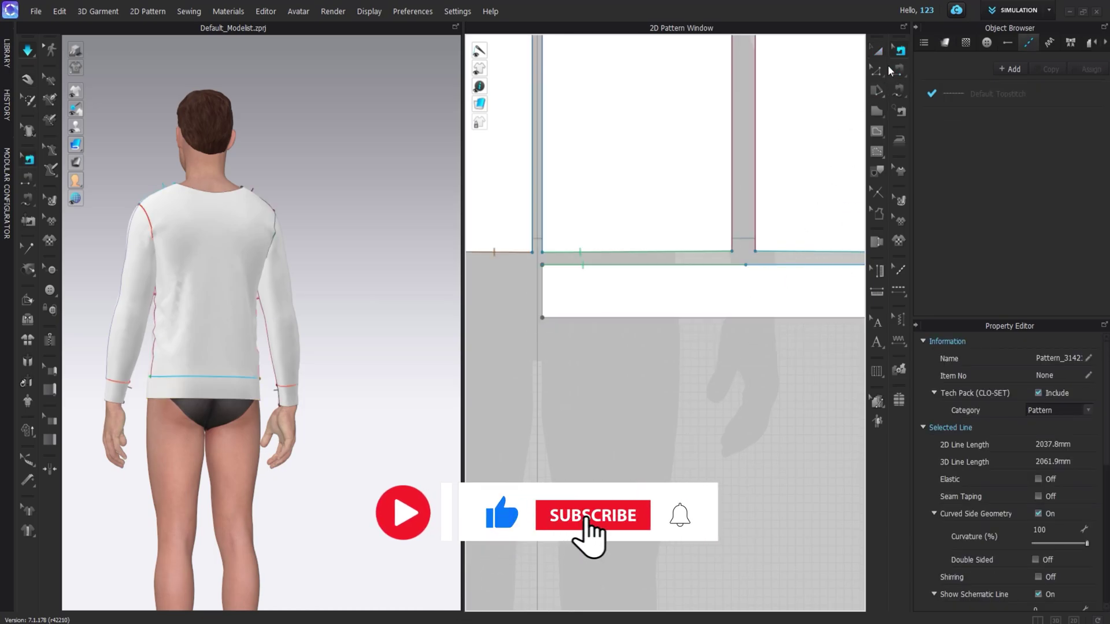
{"action": "key", "text": "a"}
{"action": "left_click", "coordinate": [738, 274]}
{"action": "left_click_drag", "start_coordinate": [744, 265], "coordinate": [733, 259]}
{"action": "left_click", "coordinate": [900, 51]}
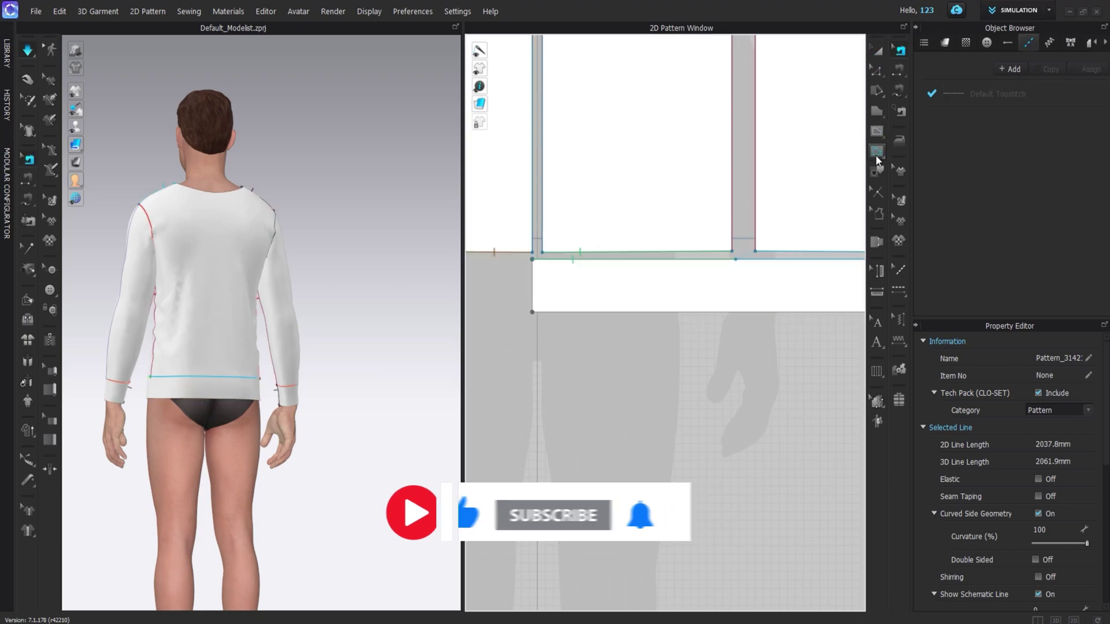
Step: Draw a vertical internal line across the hem band and shift it onto the seam point below the side seam
{"action": "left_click", "coordinate": [877, 133]}
{"action": "left_click", "coordinate": [932, 134]}
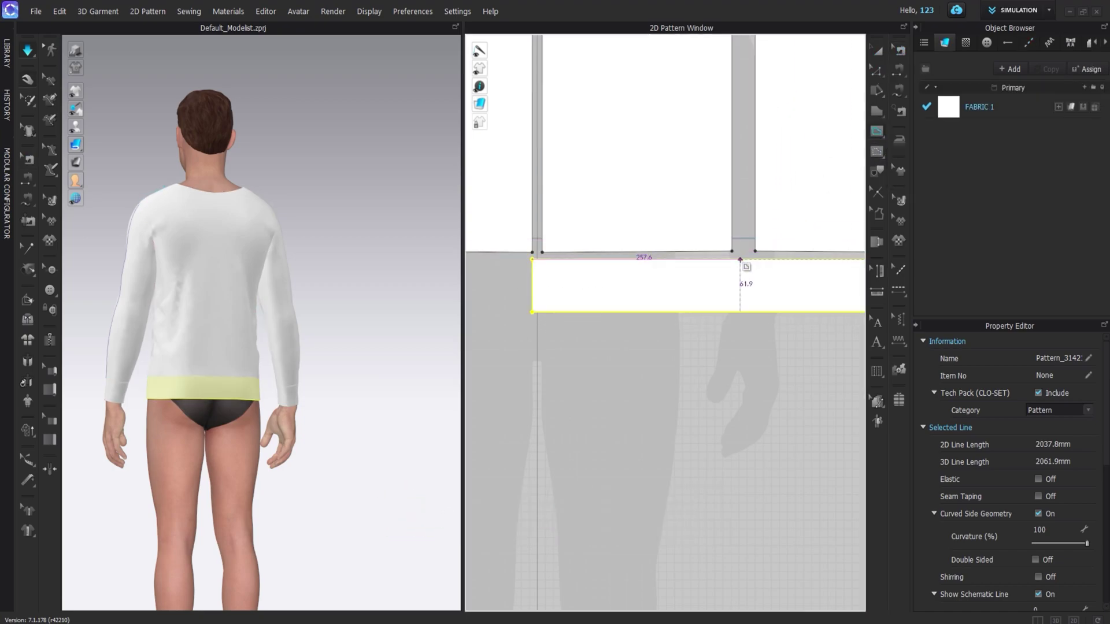
{"action": "left_click", "coordinate": [739, 310]}
{"action": "key", "text": "b"}
{"action": "scroll", "coordinate": [751, 303], "scroll_direction": "up", "scroll_amount": 5}
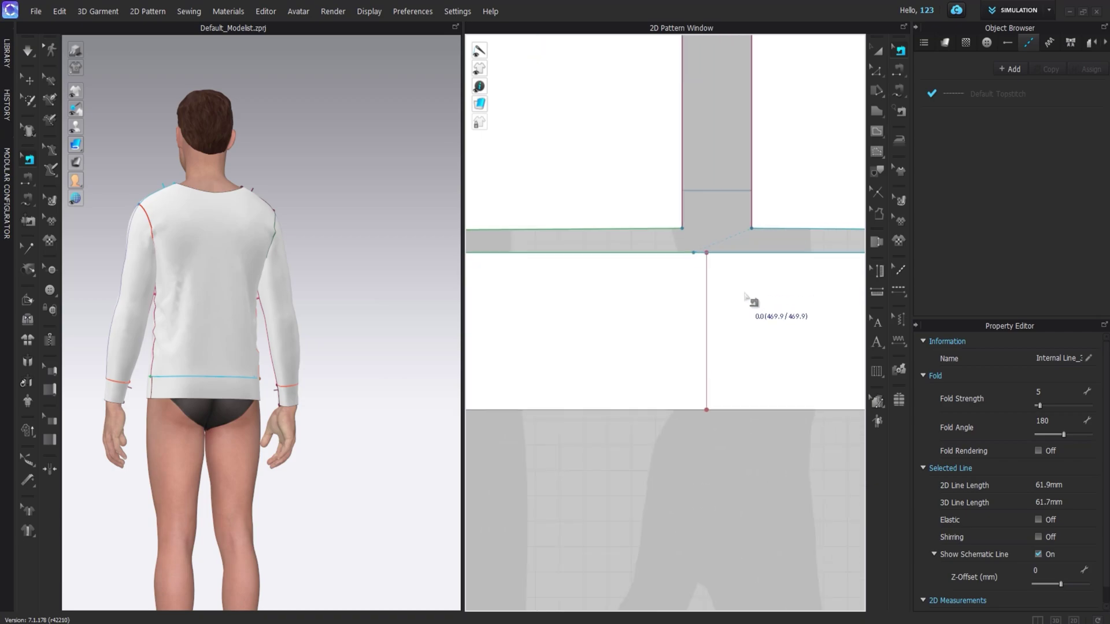
{"action": "key", "text": "a"}
{"action": "left_click_drag", "start_coordinate": [667, 259], "coordinate": [664, 264]}
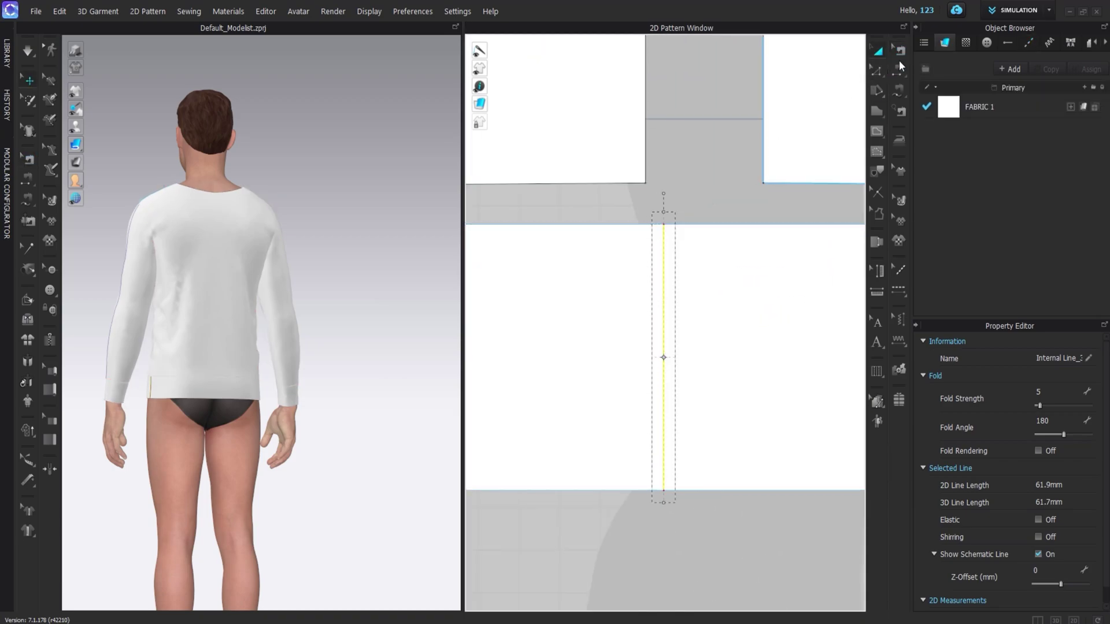
Step: Cut and sew the hem band along the vertical internal line at the side seam
{"action": "key", "text": "b"}
{"action": "key", "text": "a"}
{"action": "right_click", "coordinate": [663, 271]}
{"action": "left_click", "coordinate": [687, 469]}
{"action": "scroll", "coordinate": [673, 294], "scroll_direction": "down", "scroll_amount": 10}
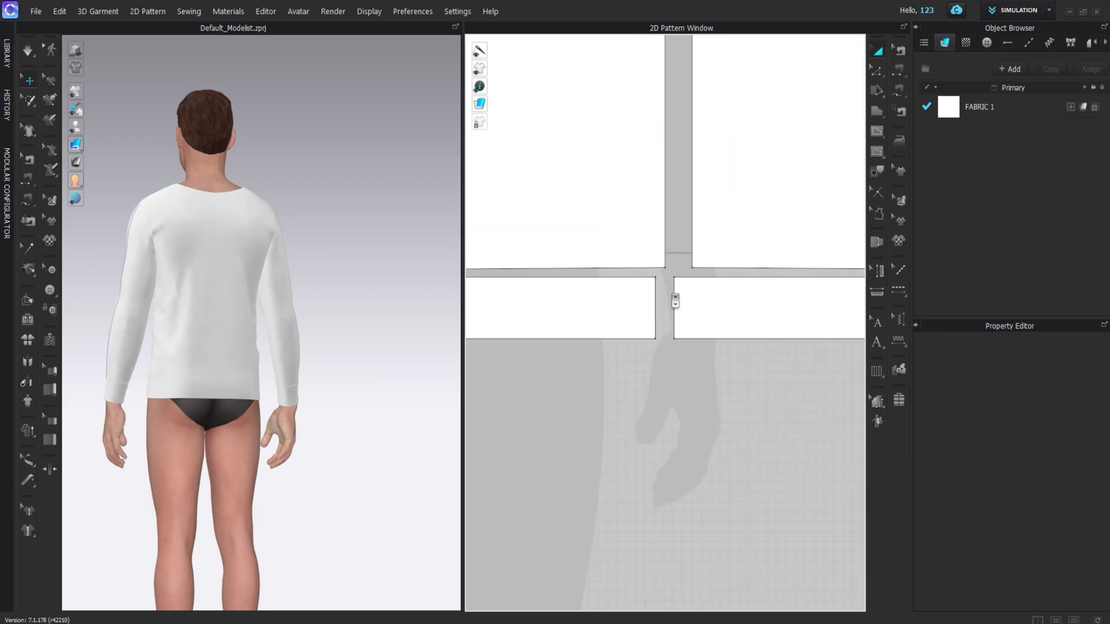
Step: Draw a small rectangular piece above the front neckline, about 464 mm around, and show the avatar from the front
{"action": "scroll", "coordinate": [630, 101], "scroll_direction": "up", "scroll_amount": 3}
{"action": "middle_click_drag", "start_coordinate": [626, 98], "coordinate": [678, 173]}
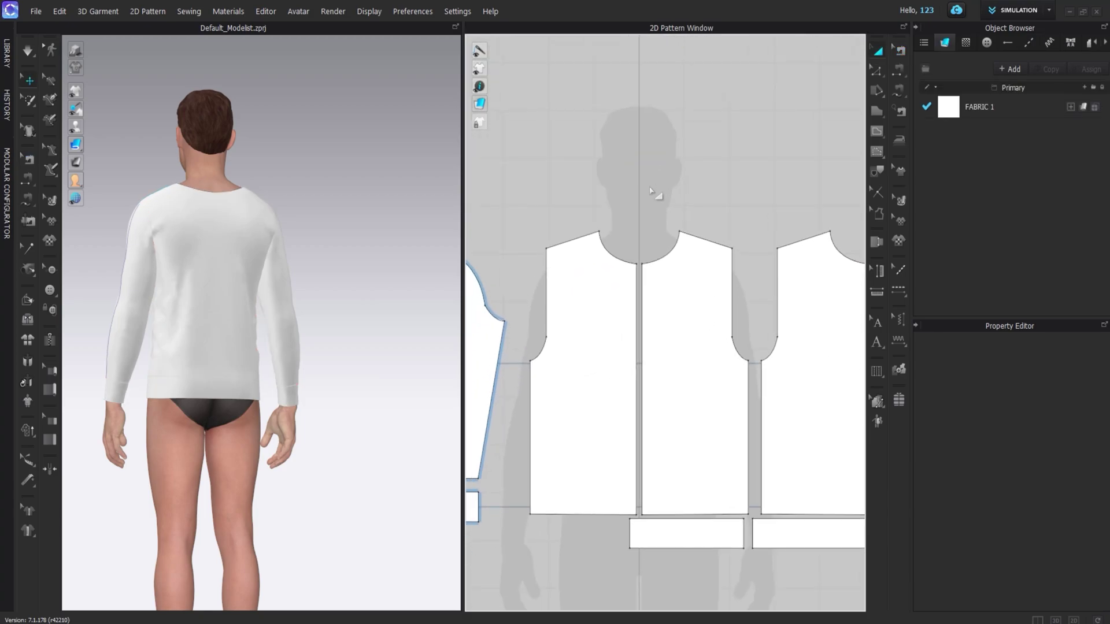
{"action": "left_click", "coordinate": [875, 114]}
{"action": "left_click", "coordinate": [931, 121]}
{"action": "left_click_drag", "start_coordinate": [670, 187], "coordinate": [670, 187]}
{"action": "left_click", "coordinate": [877, 51]}
{"action": "key", "text": "2"}
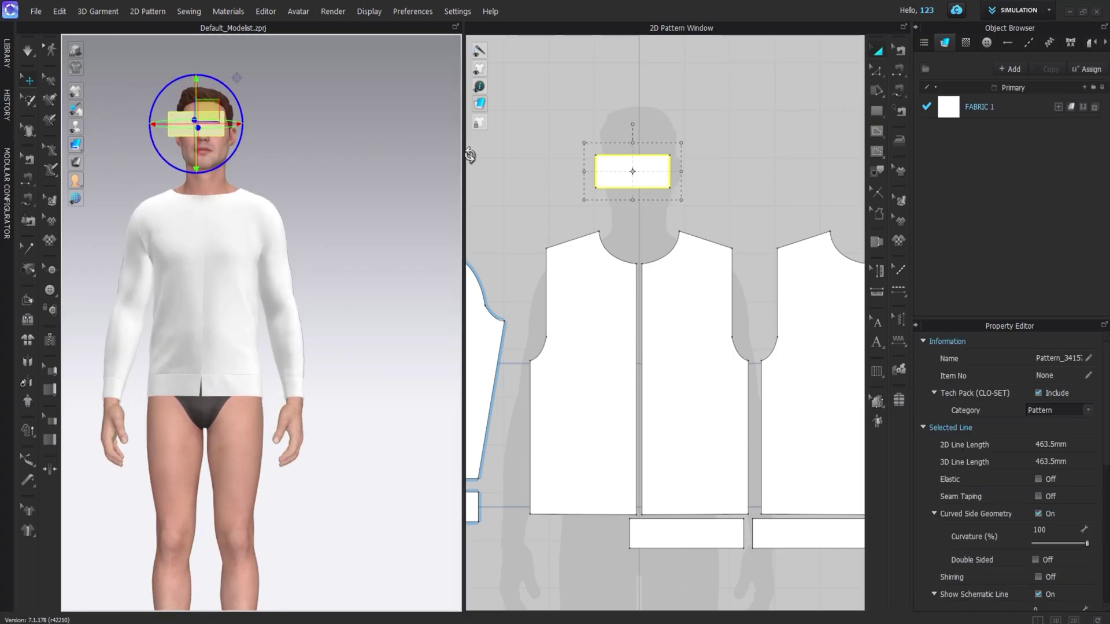
Step: Bevel the small rectangle's upper-left corner by adding points on both edges, about 13 mm along the top, and deleting the corner point
{"action": "scroll", "coordinate": [589, 126], "scroll_direction": "down", "scroll_amount": 4}
{"action": "middle_click_drag", "start_coordinate": [588, 126], "coordinate": [596, 142]}
{"action": "scroll", "coordinate": [614, 232], "scroll_direction": "down", "scroll_amount": 6}
{"action": "key", "text": "x"}
{"action": "left_click", "coordinate": [597, 183]}
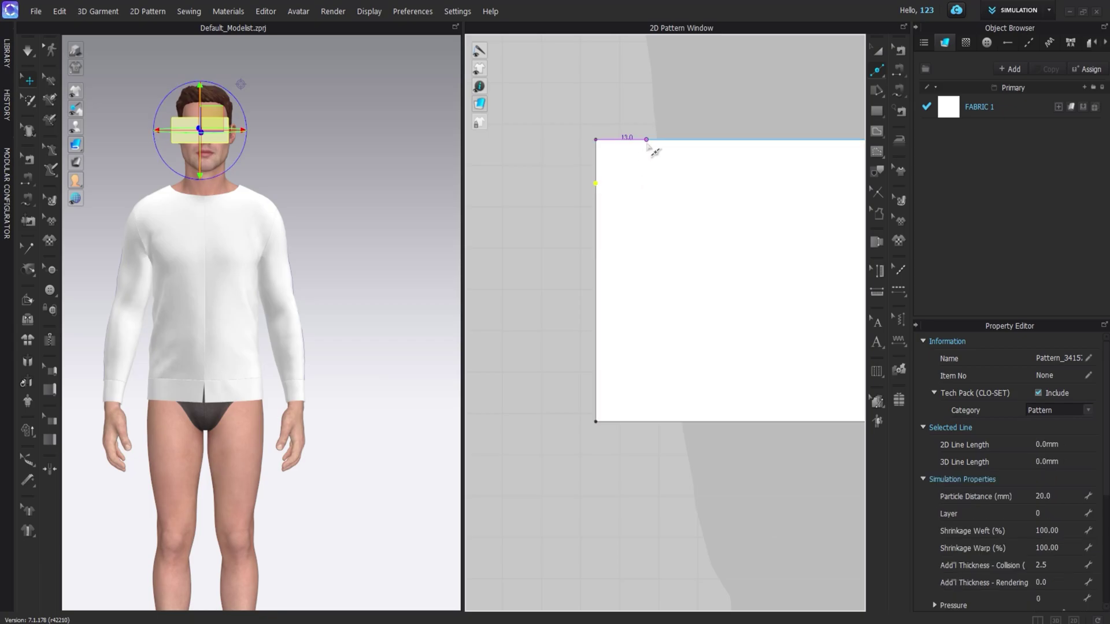
{"action": "key", "text": "Delete"}
Step: Bend the bevelled edge into a rounded corner and add points along the curve to smooth it
{"action": "key", "text": "c"}
{"action": "left_click_drag", "start_coordinate": [623, 162], "coordinate": [608, 149]}
{"action": "scroll", "coordinate": [611, 166], "scroll_direction": "down", "scroll_amount": 3}
{"action": "left_click", "coordinate": [600, 154]}
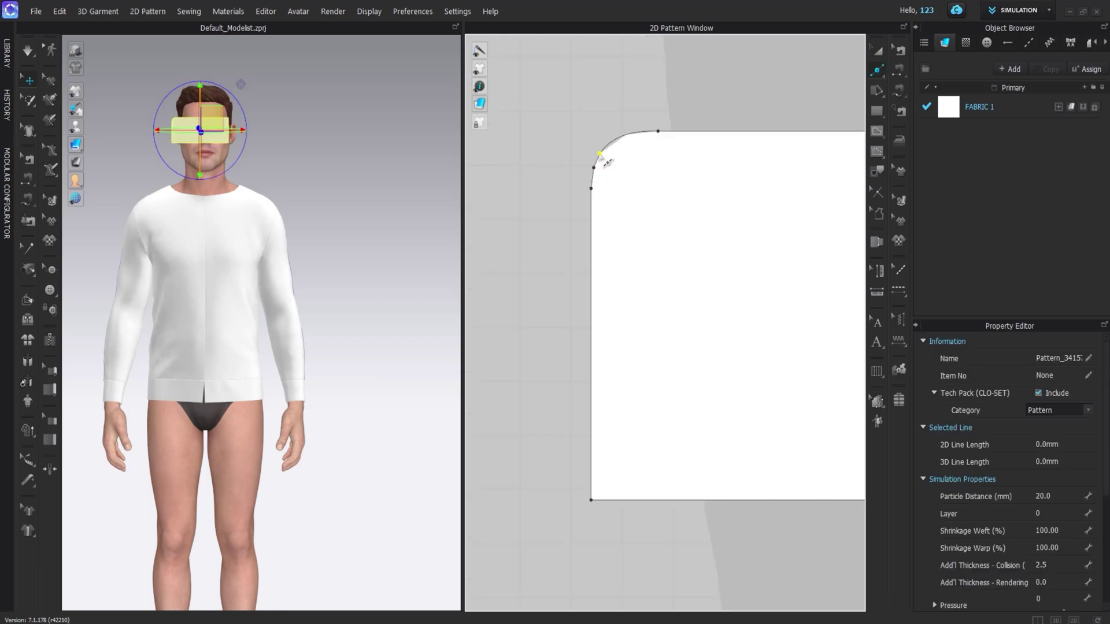
Step: Create a linked symmetric copy of the rounded piece and set it against the original's straight side in both the pattern layout and 3D
{"action": "key", "text": "a"}
{"action": "left_click", "coordinate": [719, 216]}
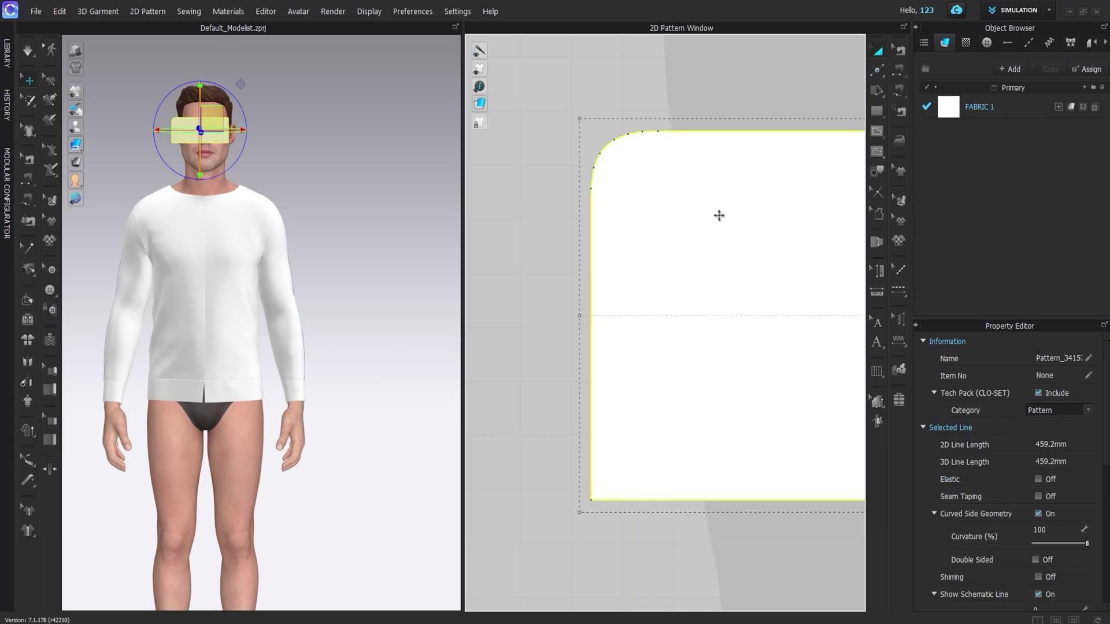
{"action": "scroll", "coordinate": [657, 252], "scroll_direction": "down", "scroll_amount": 7}
{"action": "right_click", "coordinate": [566, 242]}
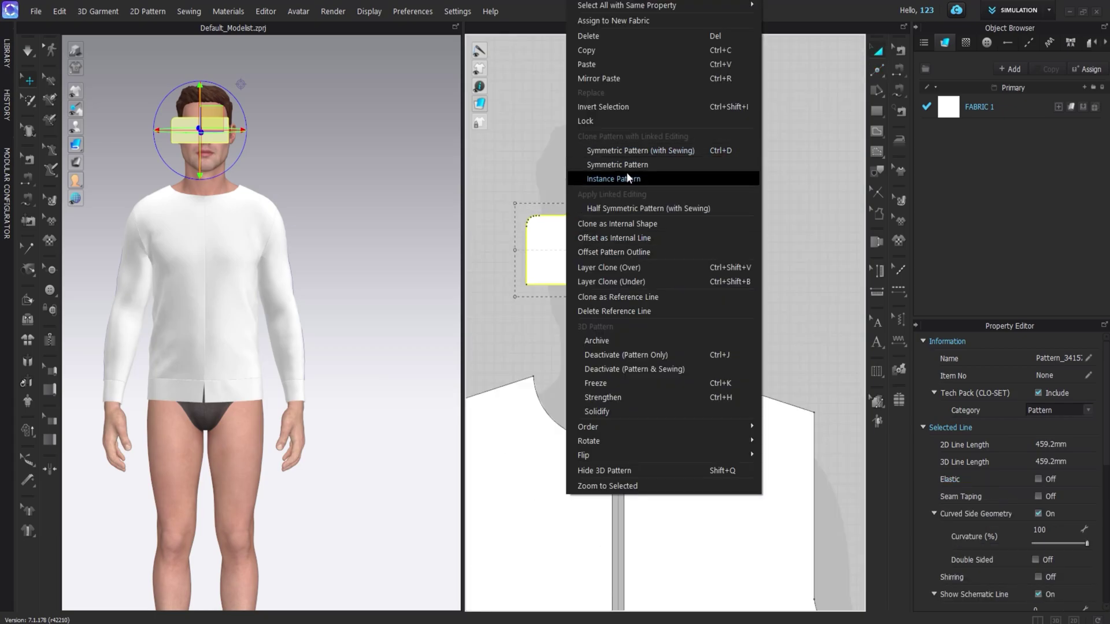
{"action": "left_click", "coordinate": [630, 203]}
{"action": "scroll", "coordinate": [713, 275], "scroll_direction": "up", "scroll_amount": 5}
{"action": "scroll", "coordinate": [713, 276], "scroll_direction": "up", "scroll_amount": 5}
{"action": "left_click_drag", "start_coordinate": [736, 272], "coordinate": [655, 295], "text": "shift"}
{"action": "scroll", "coordinate": [595, 414], "scroll_direction": "up", "scroll_amount": 3}
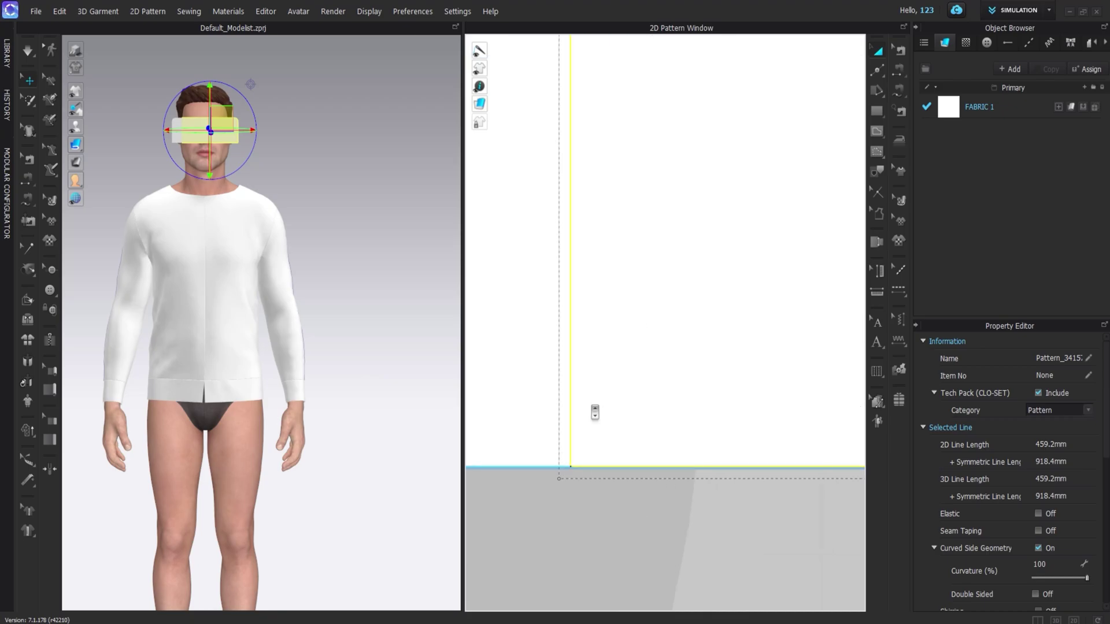
{"action": "left_click_drag", "start_coordinate": [607, 411], "coordinate": [613, 414], "text": "shift"}
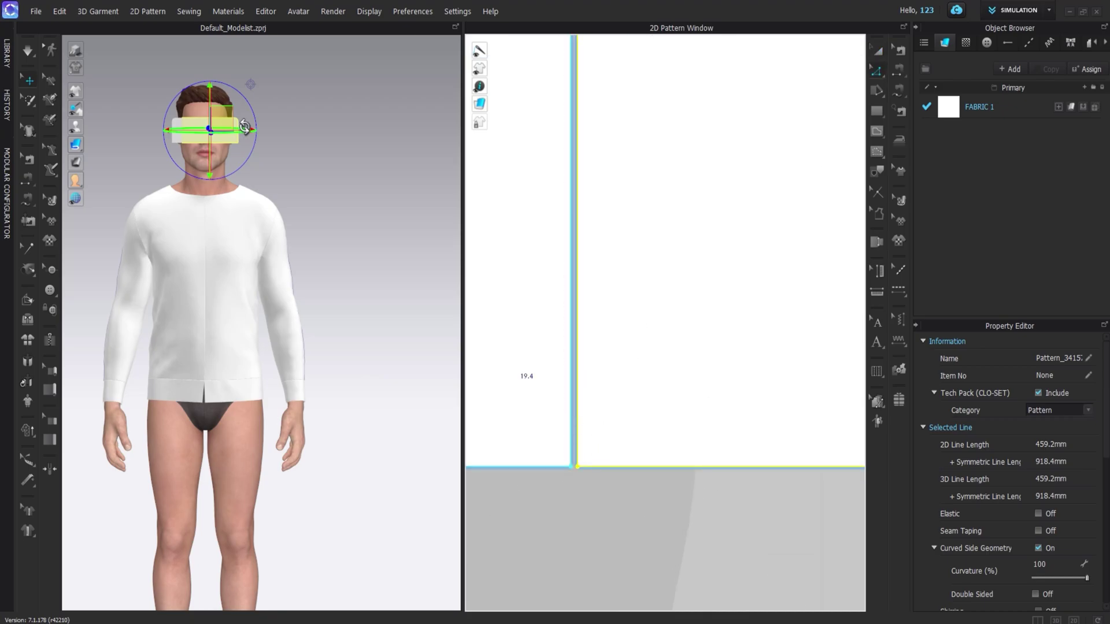
{"action": "left_click_drag", "start_coordinate": [253, 130], "coordinate": [296, 129]}
{"action": "left_click", "coordinate": [616, 537]}
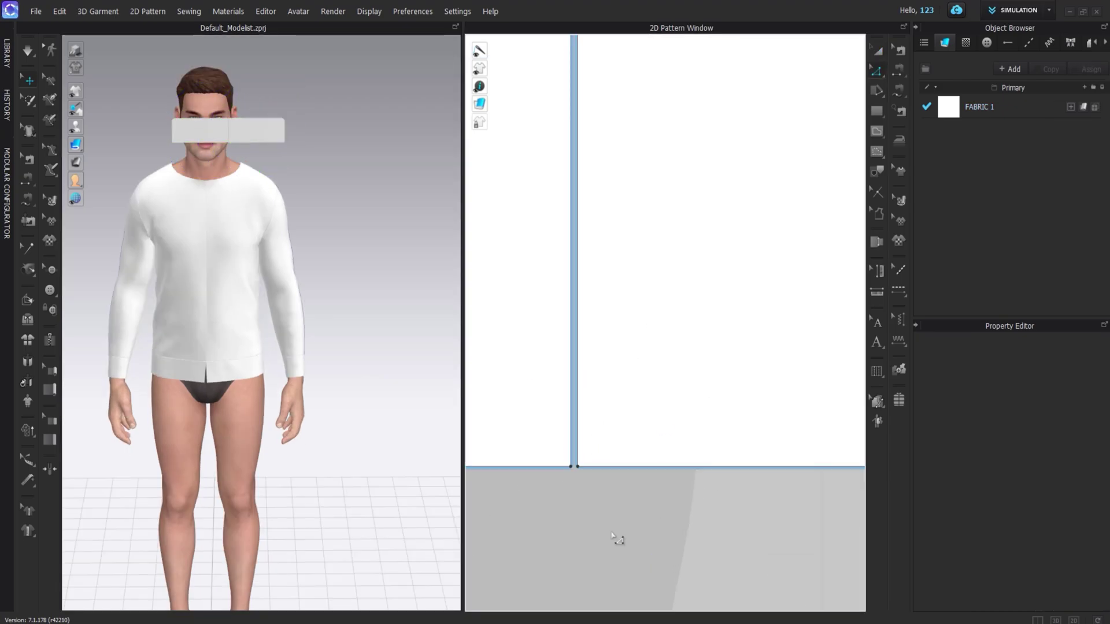
Step: Merge the two mirrored halves into one collar piece along their adjoining vertical edges
{"action": "left_click", "coordinate": [573, 415]}
{"action": "left_click", "coordinate": [572, 415], "text": "shift"}
{"action": "right_click", "coordinate": [571, 414]}
{"action": "left_click", "coordinate": [585, 317]}
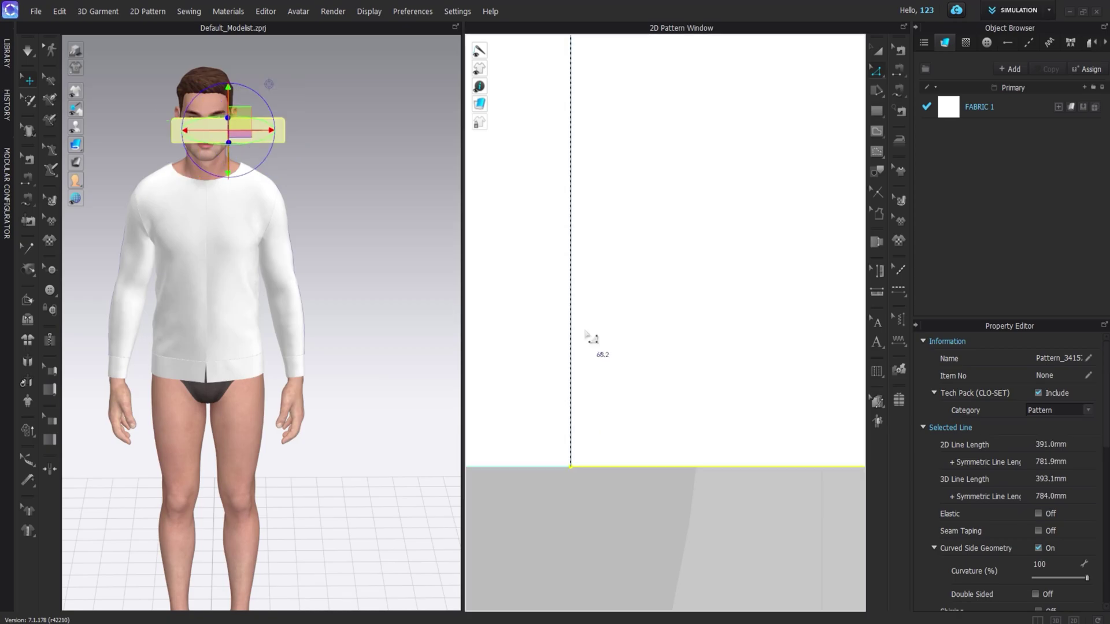
{"action": "right_click", "coordinate": [572, 334]}
{"action": "left_click", "coordinate": [580, 340]}
{"action": "scroll", "coordinate": [585, 340], "scroll_direction": "down", "scroll_amount": 6}
{"action": "scroll", "coordinate": [589, 341], "scroll_direction": "down", "scroll_amount": 5}
Step: Shift the collar piece over the front neckline and sew the left-hand front neckline curve to the right end of its lower edge
{"action": "left_click", "coordinate": [877, 51]}
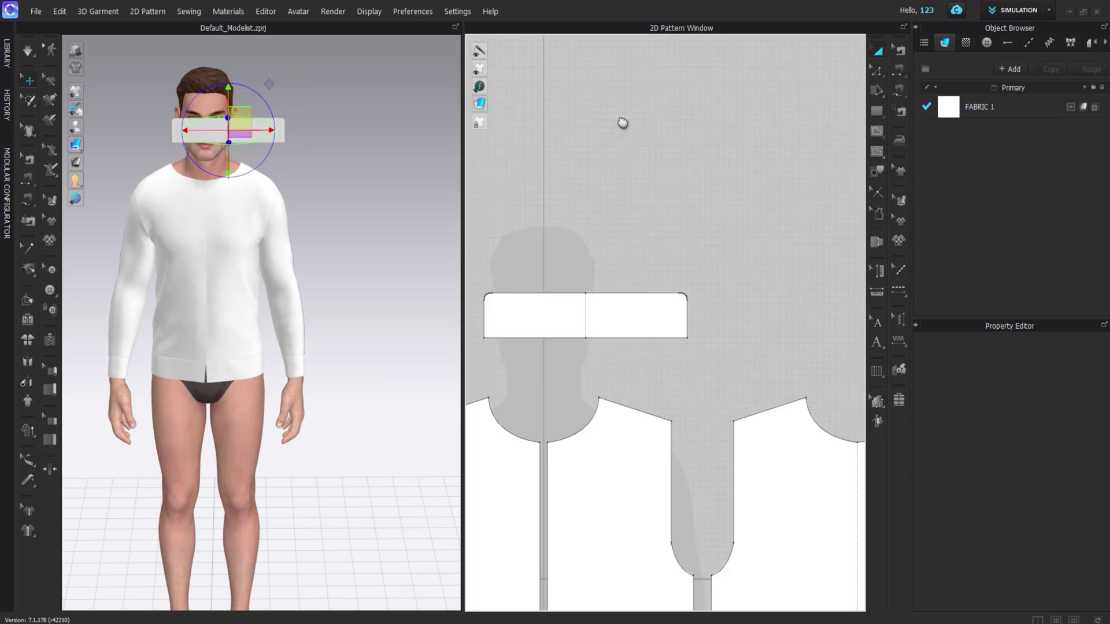
{"action": "middle_click_drag", "start_coordinate": [622, 123], "coordinate": [697, 112]}
{"action": "left_click_drag", "start_coordinate": [728, 300], "coordinate": [643, 305]}
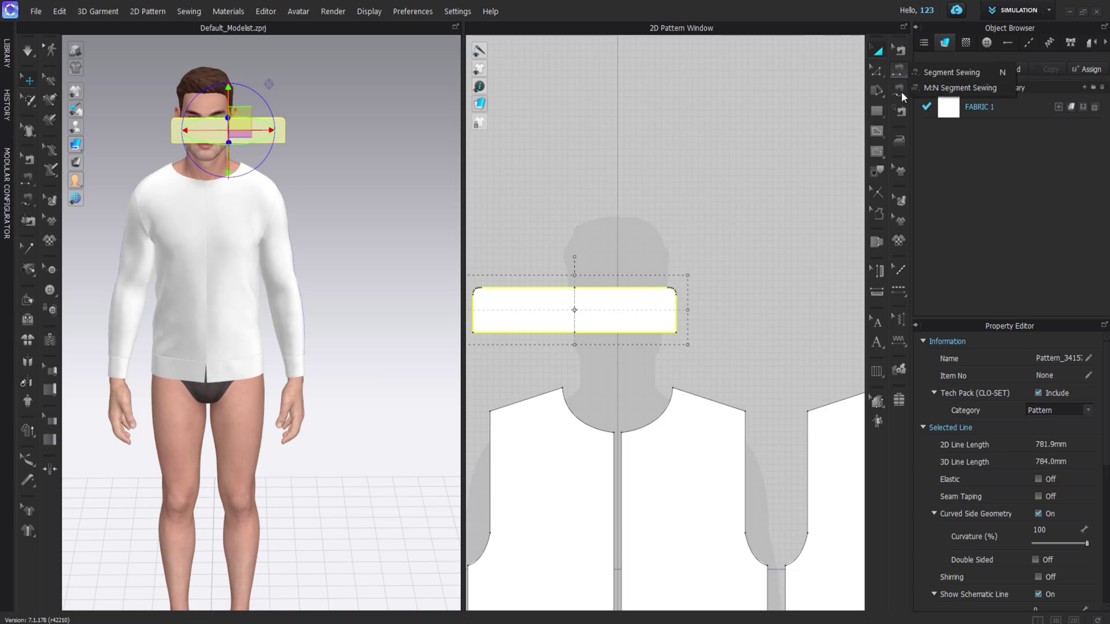
{"action": "left_click", "coordinate": [899, 91]}
{"action": "left_click", "coordinate": [614, 434]}
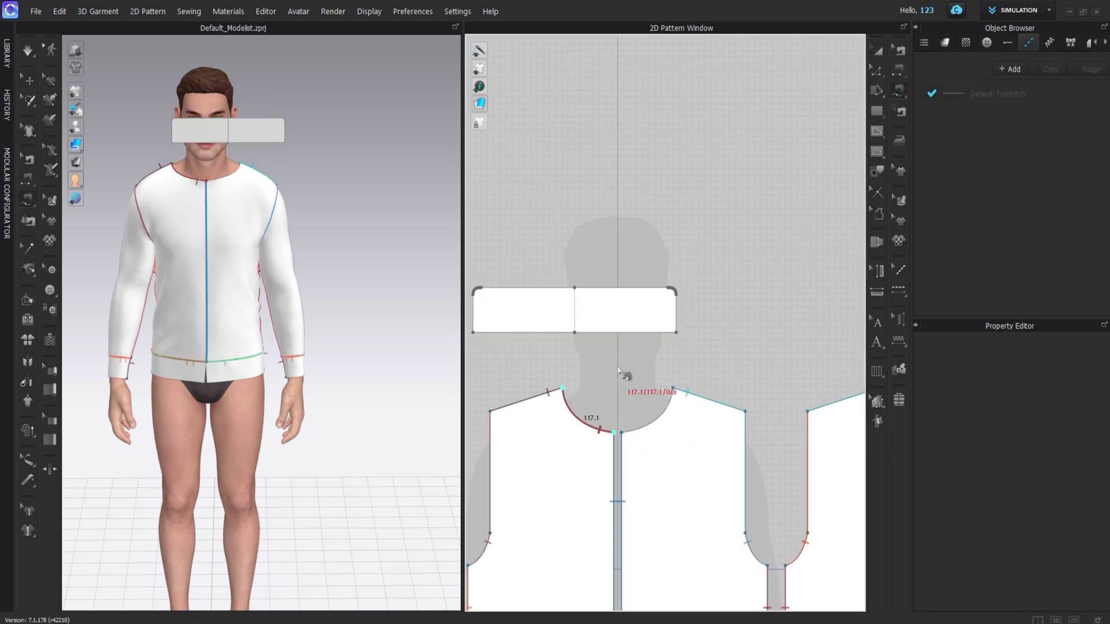
{"action": "left_click", "coordinate": [676, 334]}
{"action": "left_click", "coordinate": [606, 333]}
{"action": "scroll", "coordinate": [601, 347], "scroll_direction": "down", "scroll_amount": 4}
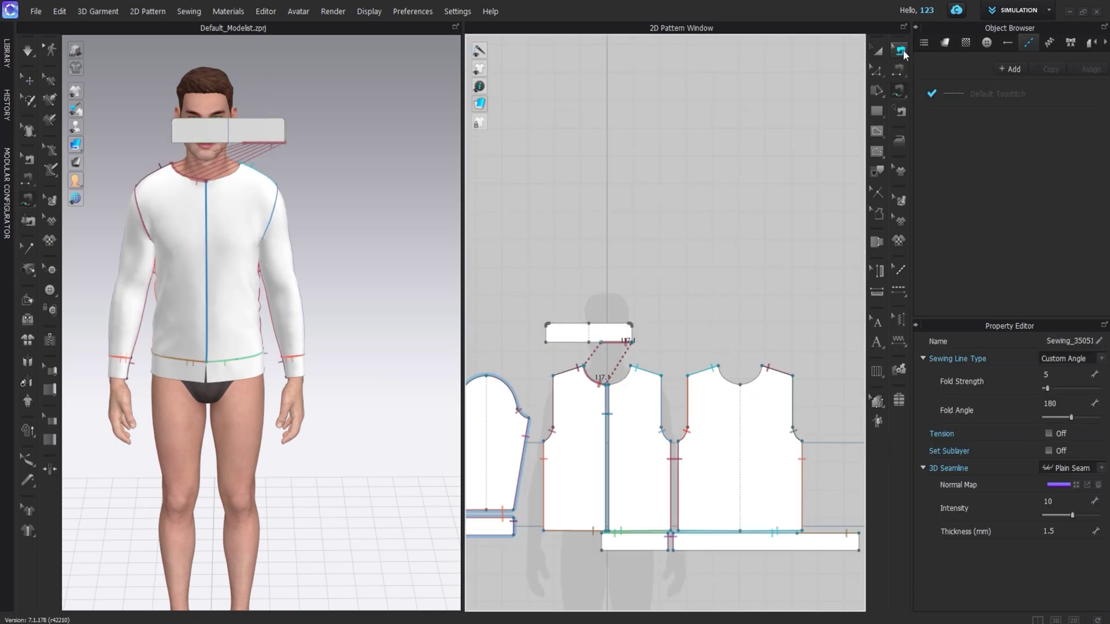
Step: Raise the centre point of the back piece's neckline by about 53 mm
{"action": "key", "text": "a"}
{"action": "left_click", "coordinate": [745, 386]}
{"action": "scroll", "coordinate": [741, 373], "scroll_direction": "up", "scroll_amount": 5}
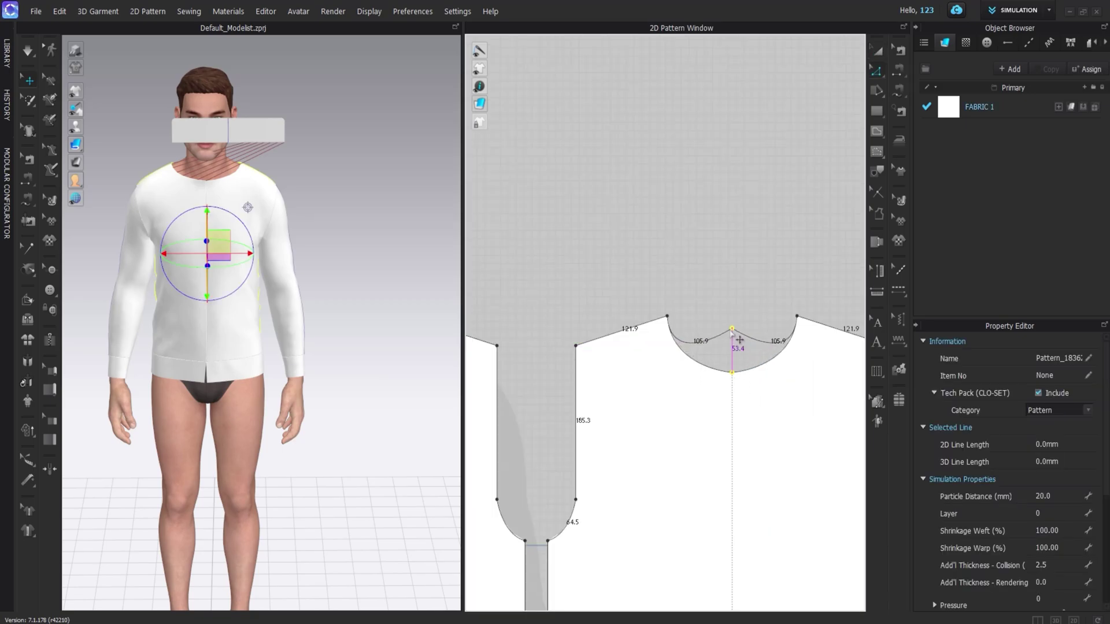
{"action": "left_click_drag", "start_coordinate": [731, 331], "coordinate": [730, 327]}
Step: Flatten both halves of the back neckline curve with their handles and lower the centre point slightly to form a shallow neckline
{"action": "scroll", "coordinate": [733, 341], "scroll_direction": "up", "scroll_amount": 2}
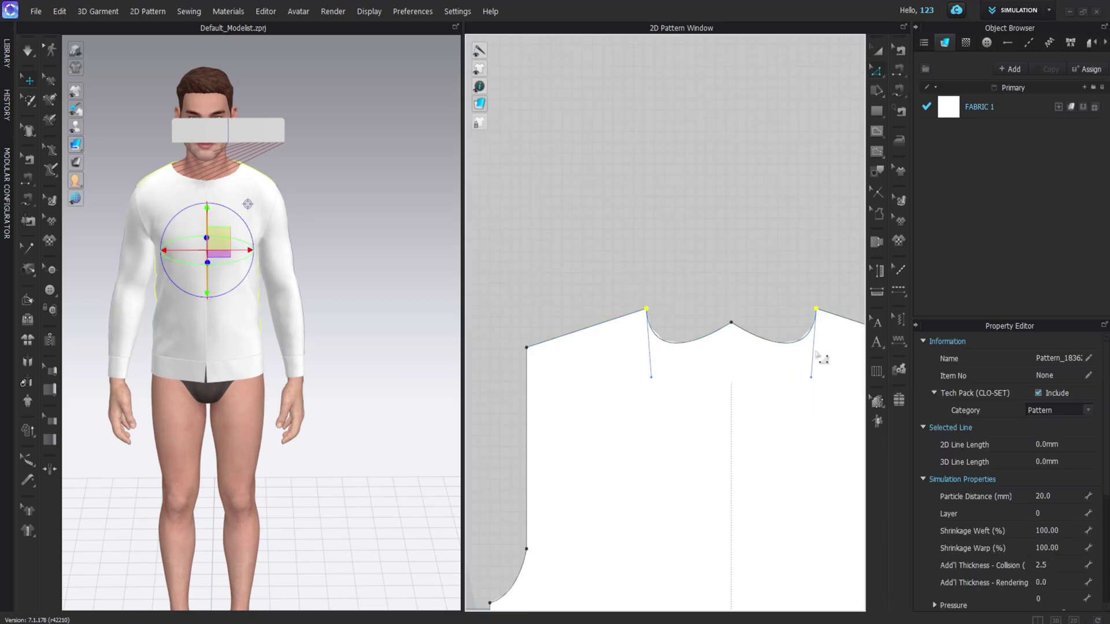
{"action": "left_click_drag", "start_coordinate": [818, 333], "coordinate": [817, 332]}
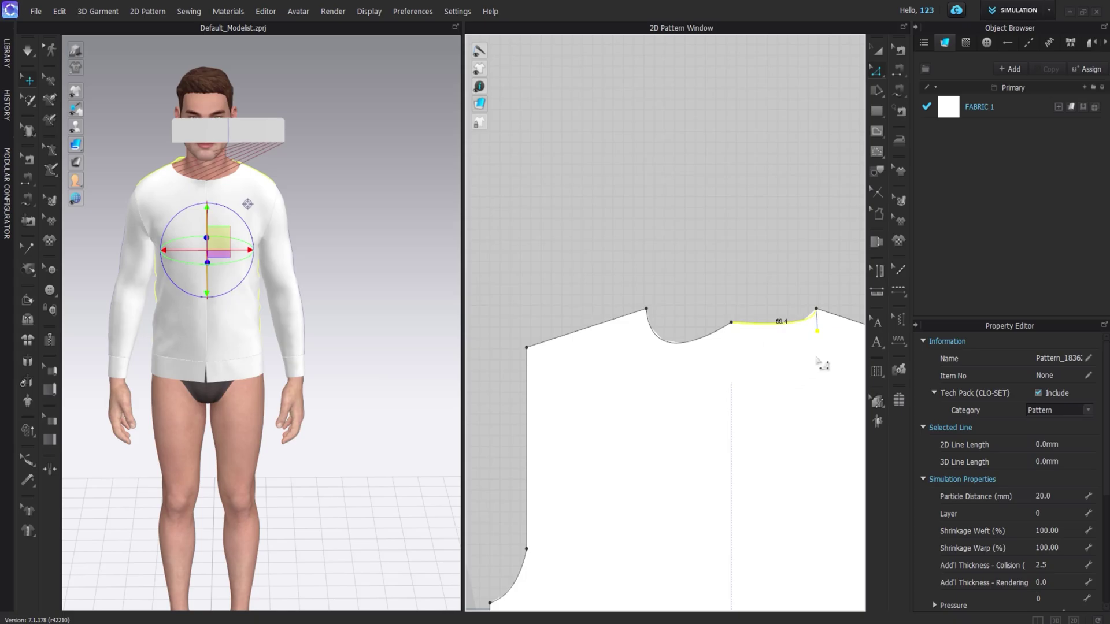
{"action": "scroll", "coordinate": [820, 363], "scroll_direction": "up", "scroll_amount": 2}
{"action": "scroll", "coordinate": [781, 370], "scroll_direction": "down", "scroll_amount": 1}
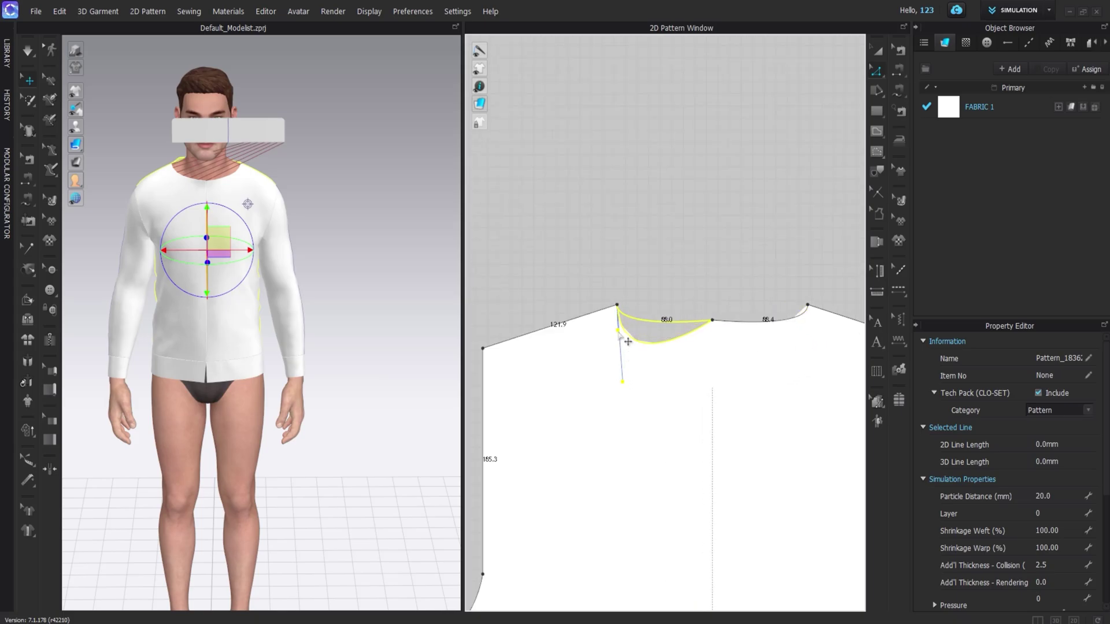
{"action": "left_click_drag", "start_coordinate": [618, 334], "coordinate": [618, 334]}
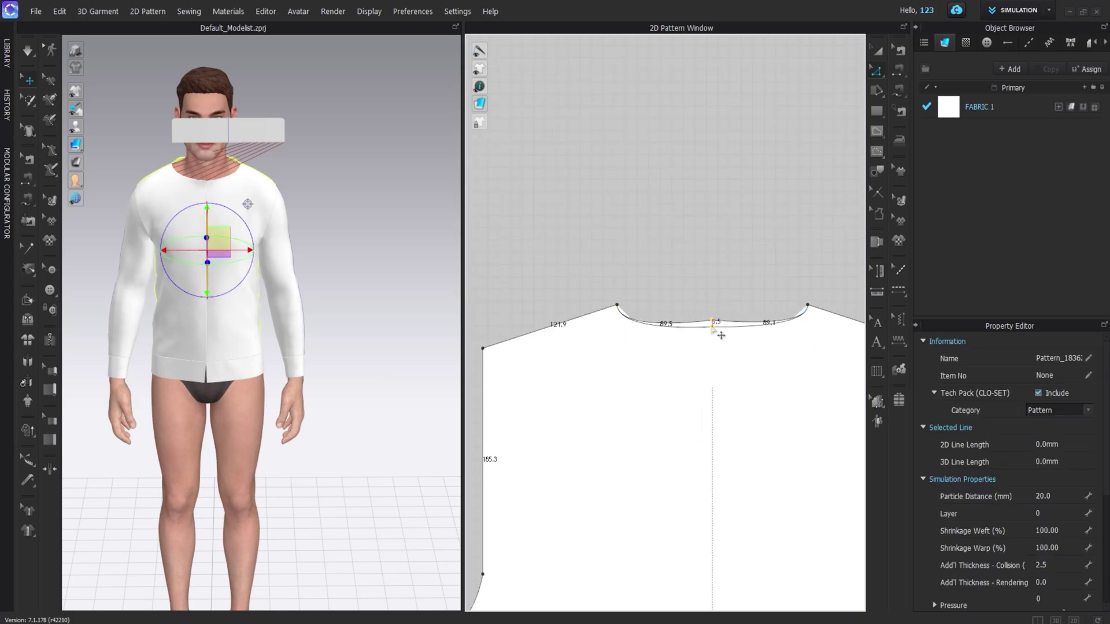
{"action": "left_click_drag", "start_coordinate": [712, 327], "coordinate": [712, 325]}
Step: Show the avatar from behind and move the collar piece sideways to beside the head in 3D
{"action": "left_click", "coordinate": [896, 113]}
{"action": "right_click_drag", "start_coordinate": [308, 217], "coordinate": [496, 253]}
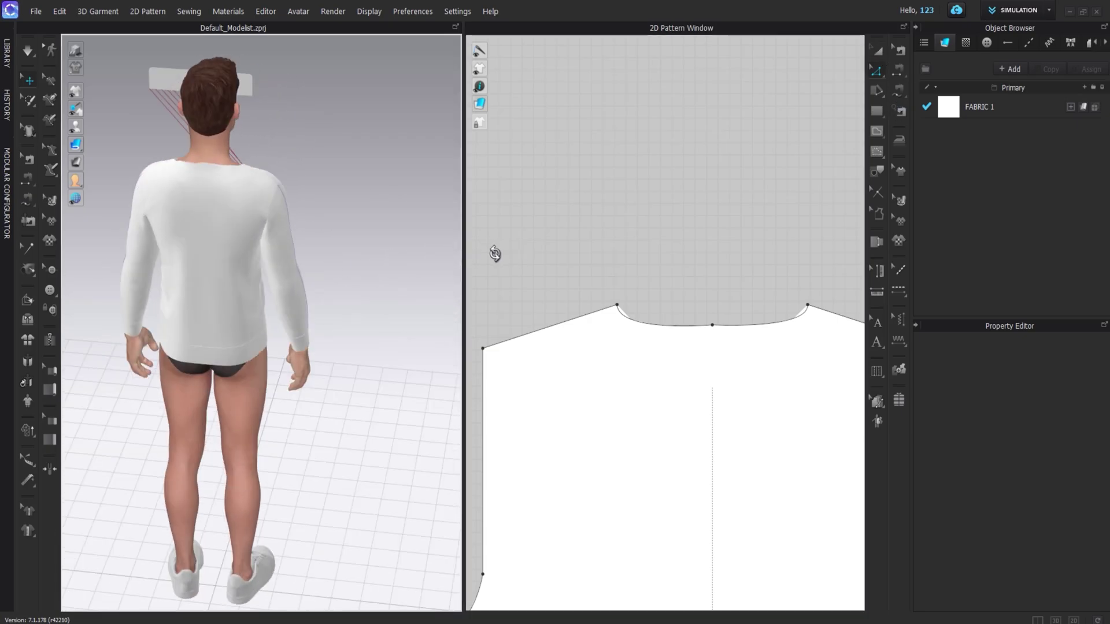
{"action": "middle_click_drag", "start_coordinate": [237, 79], "coordinate": [241, 187]}
{"action": "left_click", "coordinate": [186, 185]}
{"action": "left_click_drag", "start_coordinate": [208, 182], "coordinate": [316, 176]}
{"action": "left_click", "coordinate": [532, 203]}
Step: Sew the full back neckline curve to the collar's lower edge, starting where the front neckline seam ends
{"action": "scroll", "coordinate": [569, 281], "scroll_direction": "down", "scroll_amount": 6}
{"action": "middle_click_drag", "start_coordinate": [578, 286], "coordinate": [665, 304]}
{"action": "left_click", "coordinate": [899, 90]}
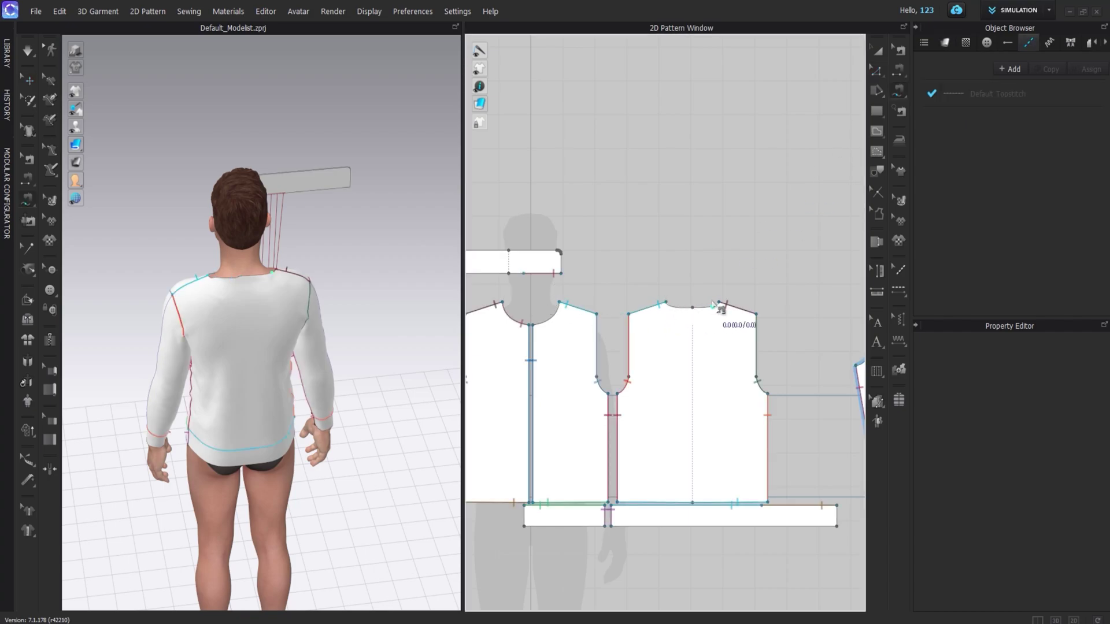
{"action": "left_click", "coordinate": [667, 303]}
{"action": "left_click", "coordinate": [523, 274]}
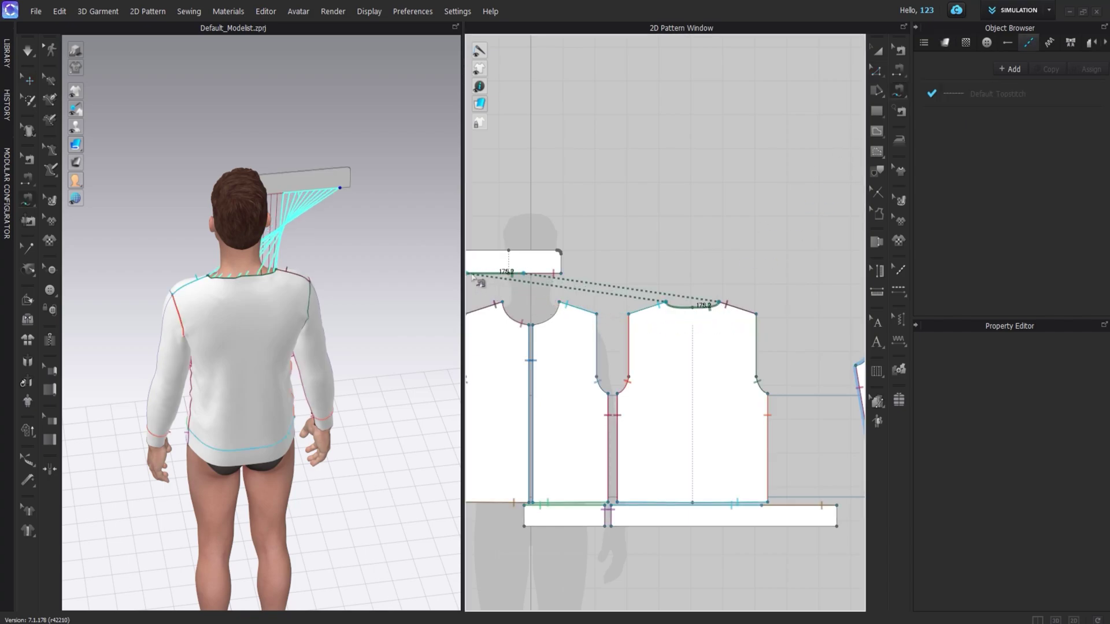
{"action": "left_click", "coordinate": [474, 273]}
Step: Widen the collar piece toward its left end to an outline of about 1039 mm
{"action": "middle_click_drag", "start_coordinate": [627, 216], "coordinate": [719, 216]}
{"action": "key", "text": "a"}
{"action": "left_click", "coordinate": [556, 259]}
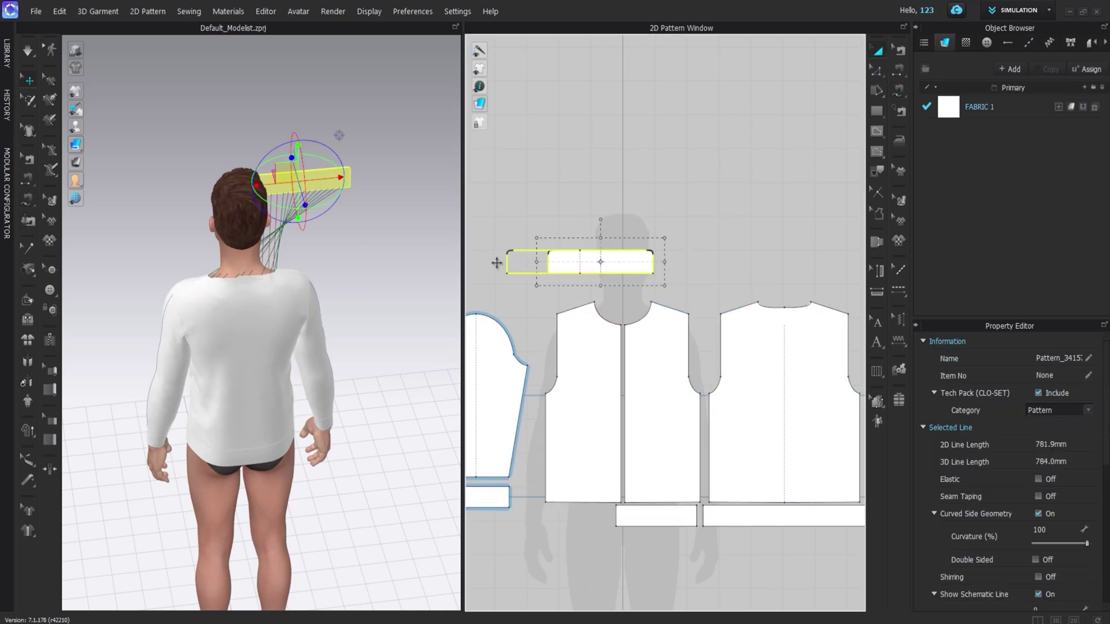
{"action": "left_click_drag", "start_coordinate": [496, 263], "coordinate": [495, 263]}
Step: Adjust the front and back seam ends on the collar's lower edge and sew the remaining front neckline half to its left end
{"action": "left_click", "coordinate": [899, 50]}
{"action": "scroll", "coordinate": [614, 280], "scroll_direction": "up", "scroll_amount": 3}
{"action": "left_click", "coordinate": [592, 269]}
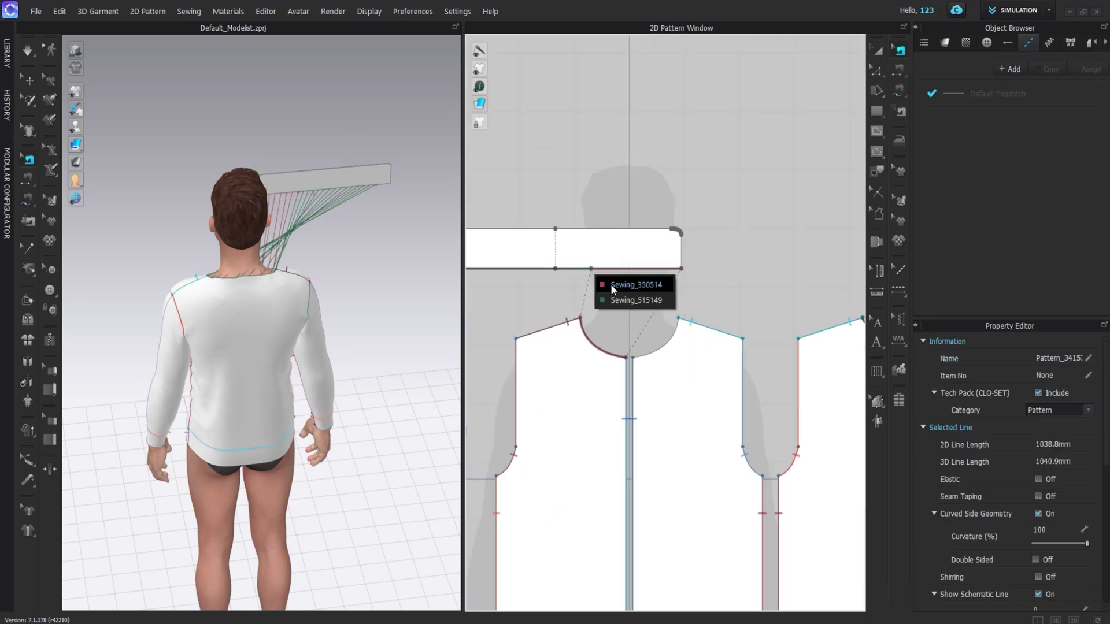
{"action": "left_click", "coordinate": [612, 286]}
{"action": "left_click_drag", "start_coordinate": [612, 270], "coordinate": [617, 269]}
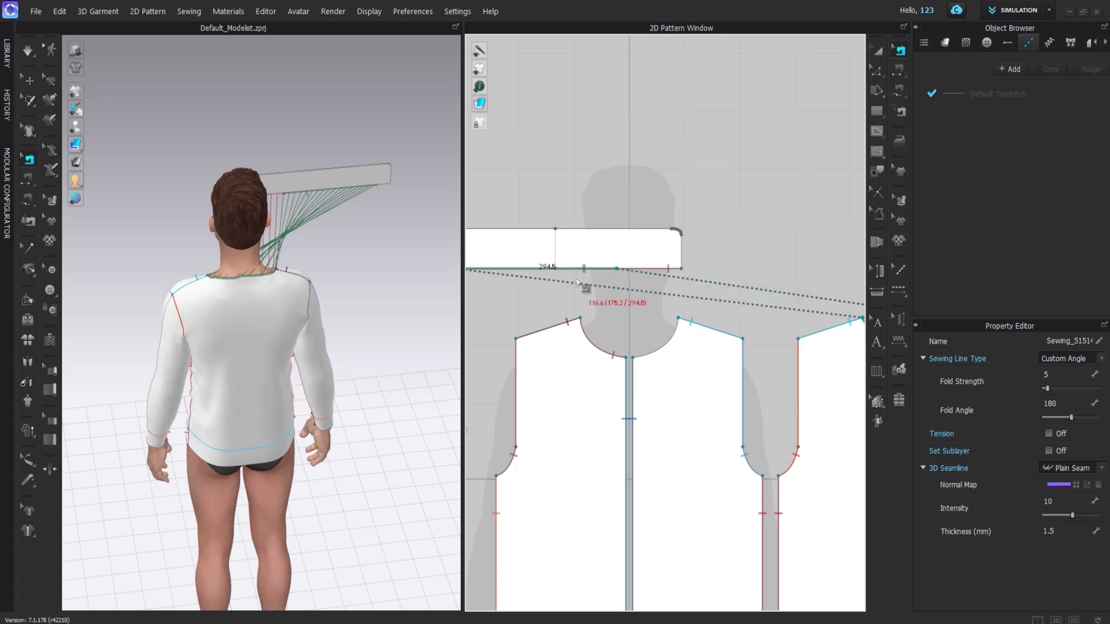
{"action": "middle_click_drag", "start_coordinate": [474, 277], "coordinate": [584, 282]}
{"action": "left_click_drag", "start_coordinate": [566, 273], "coordinate": [619, 274]}
{"action": "scroll", "coordinate": [622, 276], "scroll_direction": "down", "scroll_amount": 3}
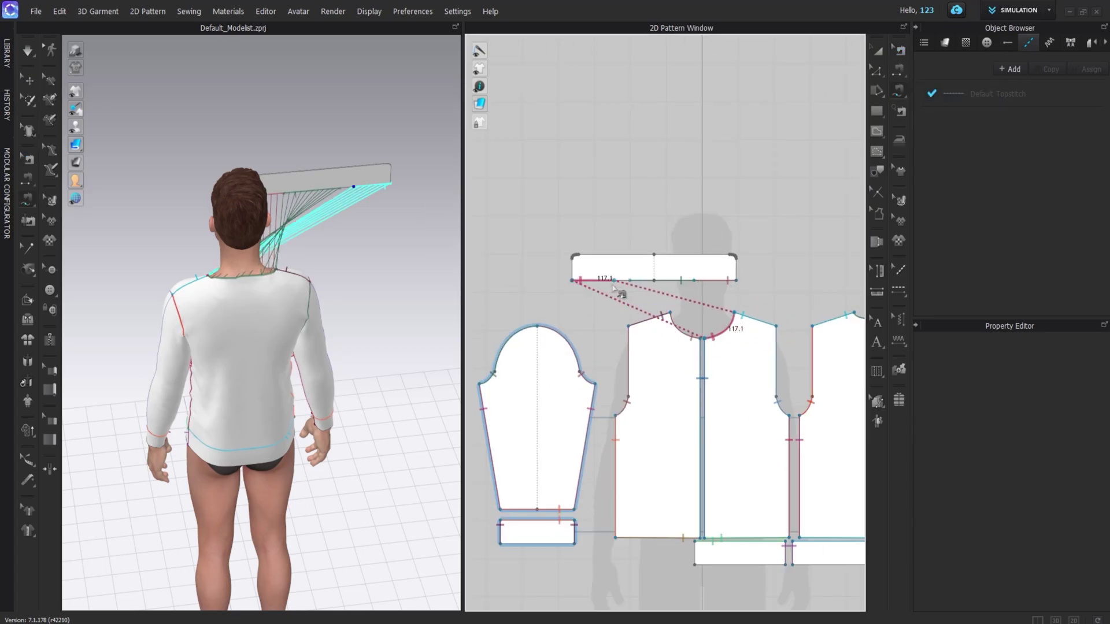
Step: Narrow the collar piece to an outline of about 968 mm and adjust the seam ends along its lower edge to meet each other
{"action": "key", "text": "a"}
{"action": "left_click", "coordinate": [601, 267]}
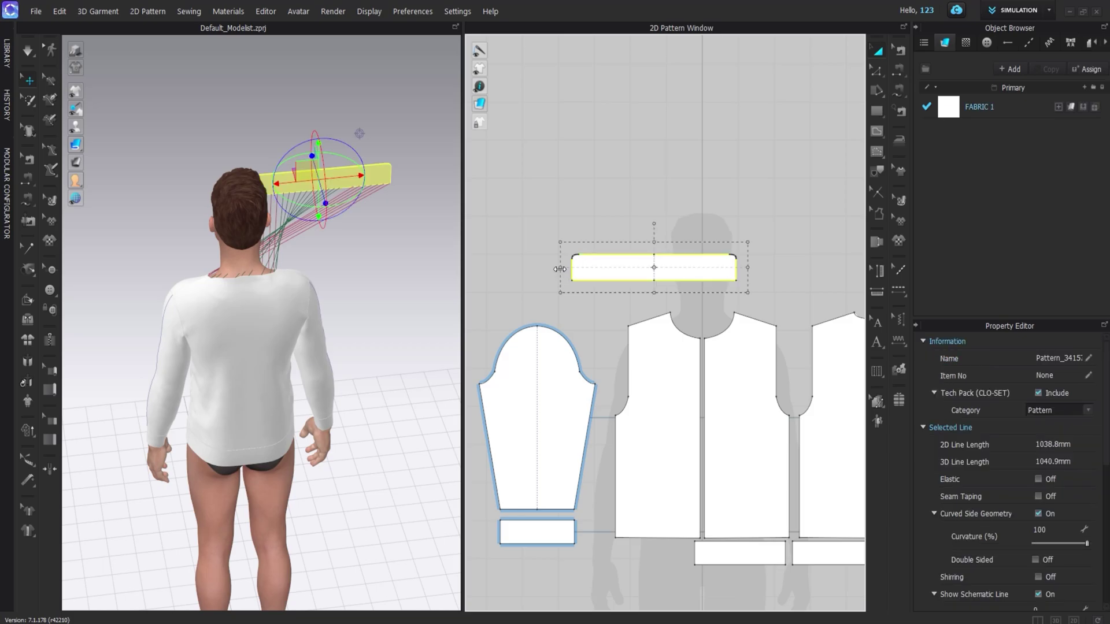
{"action": "key", "text": "b"}
{"action": "scroll", "coordinate": [606, 291], "scroll_direction": "up", "scroll_amount": 2}
{"action": "left_click", "coordinate": [617, 280]}
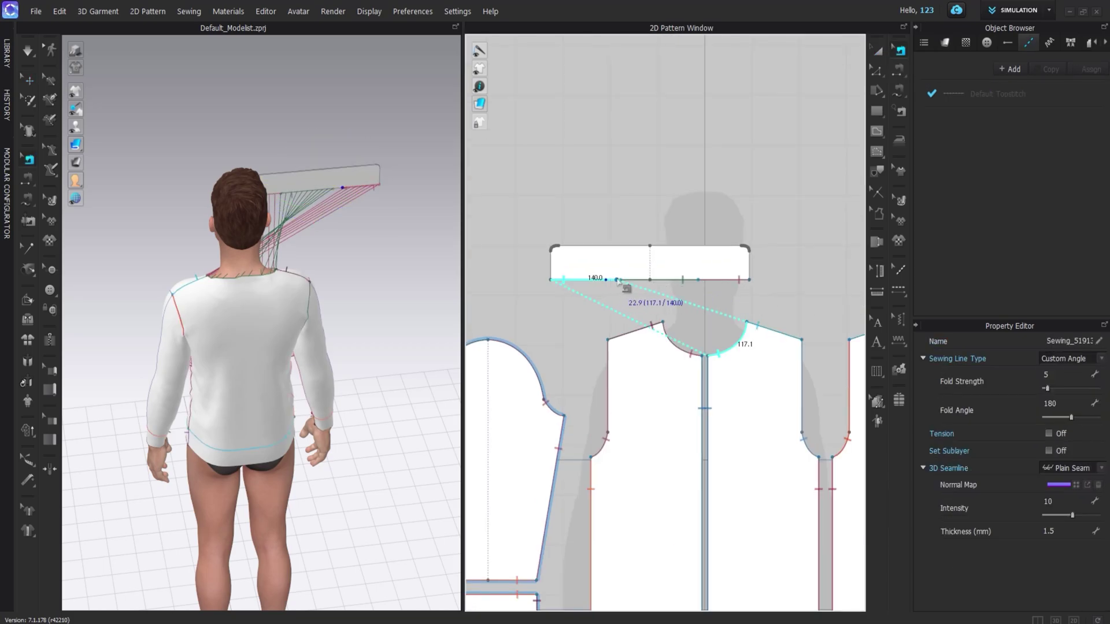
{"action": "scroll", "coordinate": [611, 282], "scroll_direction": "up", "scroll_amount": 3}
{"action": "left_click_drag", "start_coordinate": [626, 279], "coordinate": [602, 279]}
{"action": "left_click_drag", "start_coordinate": [761, 279], "coordinate": [748, 279]}
{"action": "left_click", "coordinate": [747, 279]}
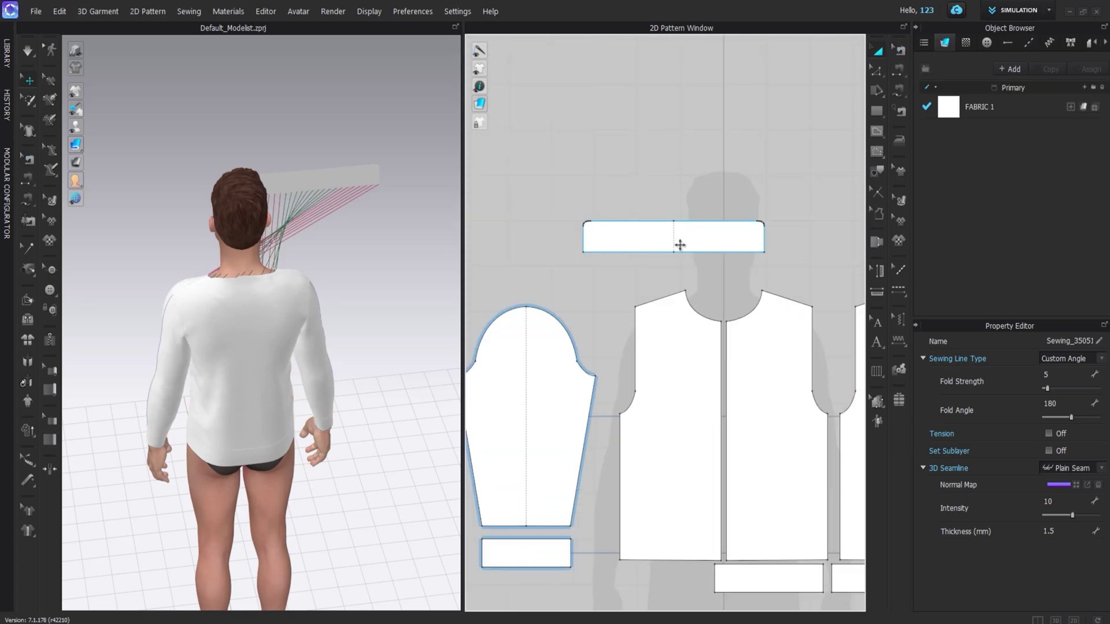
Step: Move and turn the collar piece in 3D to place it close to the avatar's neck
{"action": "left_click", "coordinate": [320, 178]}
{"action": "right_click_drag", "start_coordinate": [323, 231], "coordinate": [371, 191]}
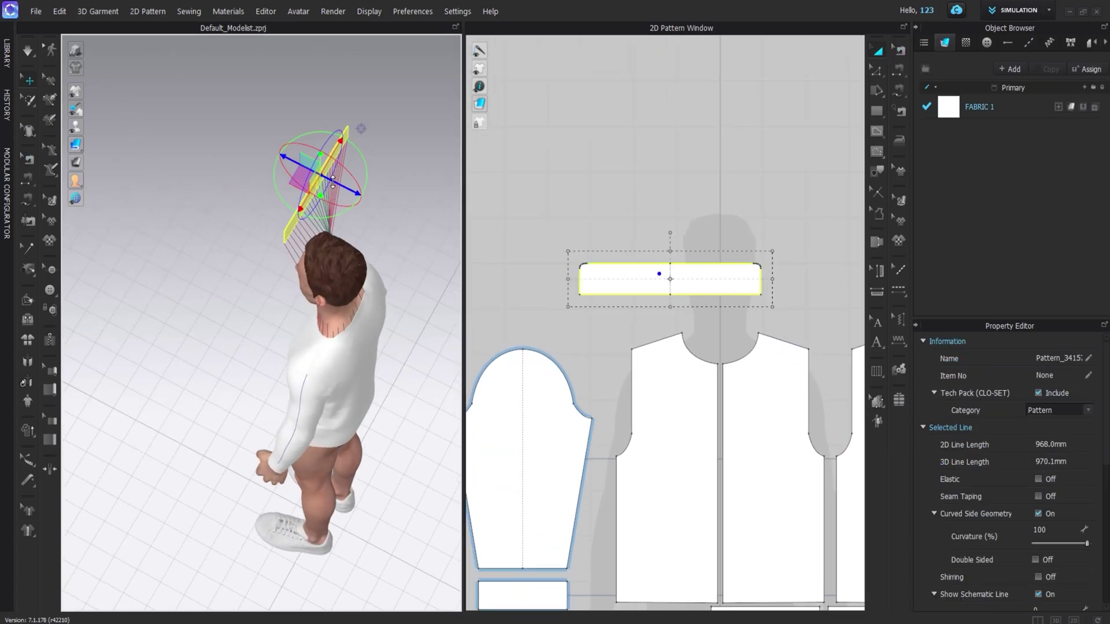
{"action": "left_click_drag", "start_coordinate": [334, 184], "coordinate": [369, 280]}
{"action": "right_click_drag", "start_coordinate": [377, 287], "coordinate": [177, 304]}
{"action": "left_click_drag", "start_coordinate": [177, 304], "coordinate": [43, 403]}
{"action": "left_click_drag", "start_coordinate": [148, 339], "coordinate": [246, 386]}
{"action": "right_click_drag", "start_coordinate": [252, 436], "coordinate": [240, 260]}
Step: Simulate the garment to pull the collar onto the neckline and show the avatar from the side
{"action": "key", "text": "space"}
{"action": "left_click_drag", "start_coordinate": [669, 311], "coordinate": [670, 306]}
{"action": "key", "text": "6"}
{"action": "left_click", "coordinate": [659, 200]}
Step: Select all the body, sleeve, cuff, hem band and collar pieces and set their additional rendering thickness to 2.5 mm
{"action": "left_click", "coordinate": [641, 284]}
{"action": "middle_click_drag", "start_coordinate": [684, 331], "coordinate": [661, 280]}
{"action": "scroll", "coordinate": [661, 279], "scroll_direction": "down", "scroll_amount": 3}
{"action": "left_click", "coordinate": [651, 315], "text": "shift"}
{"action": "left_click", "coordinate": [582, 341], "text": "shift"}
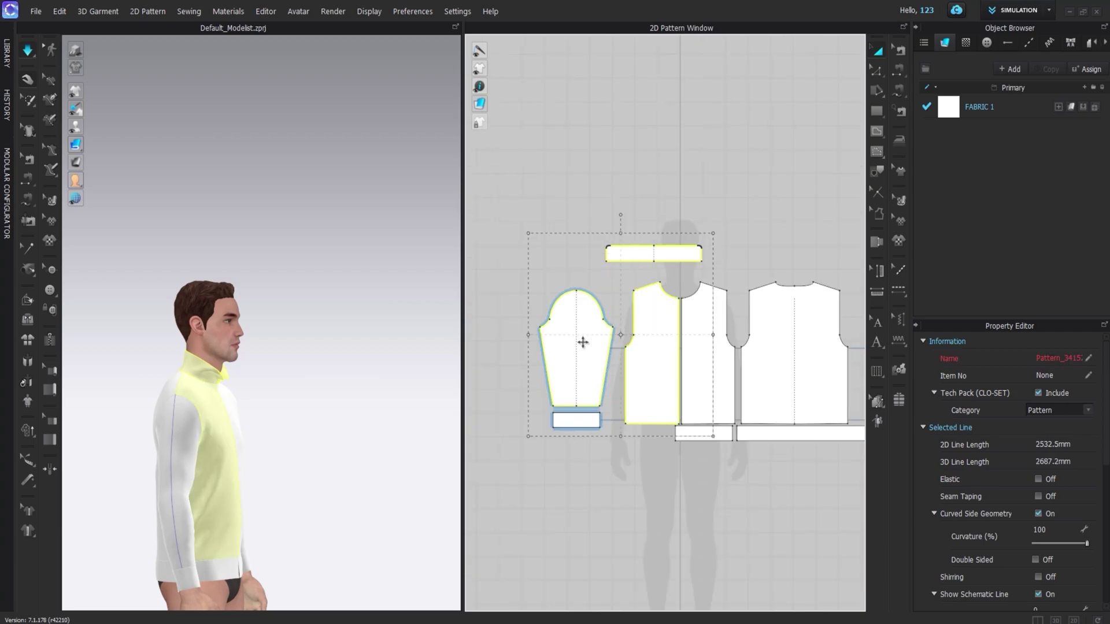
{"action": "left_click", "coordinate": [578, 419], "text": "shift"}
{"action": "left_click", "coordinate": [713, 399], "text": "shift"}
{"action": "left_click", "coordinate": [717, 434], "text": "shift"}
{"action": "left_click", "coordinate": [777, 405], "text": "shift"}
{"action": "left_click", "coordinate": [783, 432], "text": "shift"}
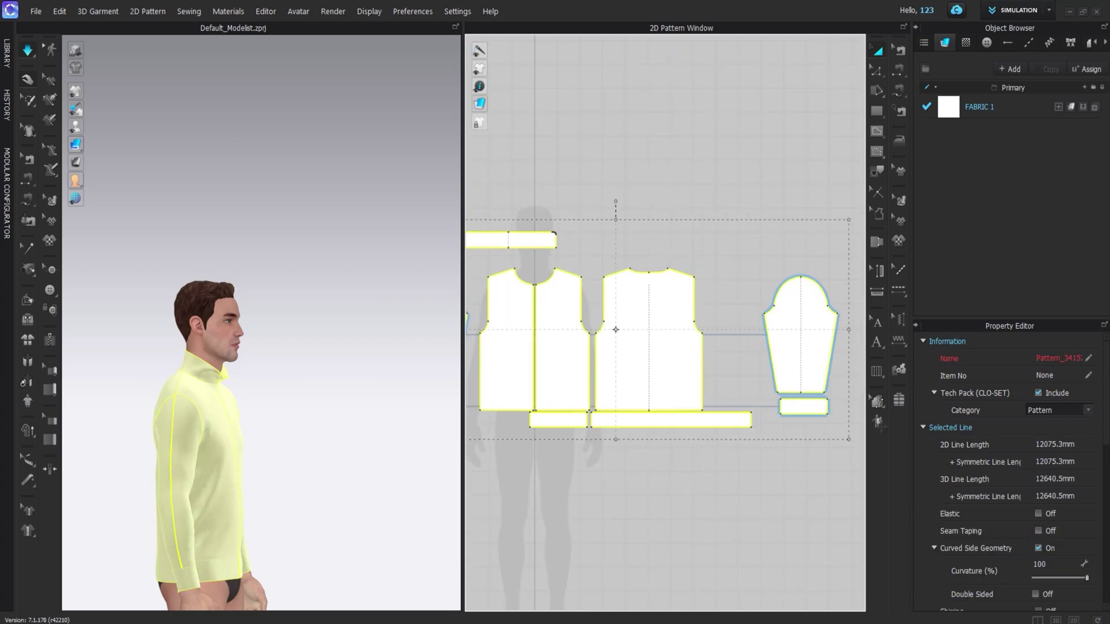
{"action": "scroll", "coordinate": [1012, 463], "scroll_direction": "down", "scroll_amount": 5}
{"action": "left_click", "coordinate": [1050, 483]}
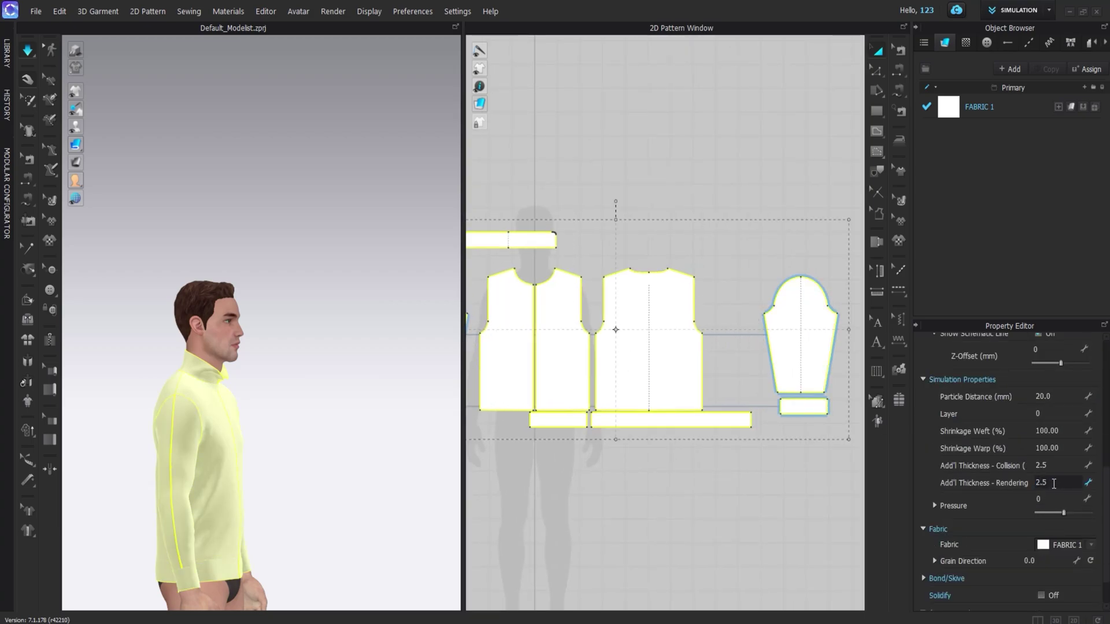
{"action": "key", "text": "Return"}
{"action": "left_click", "coordinate": [616, 219]}
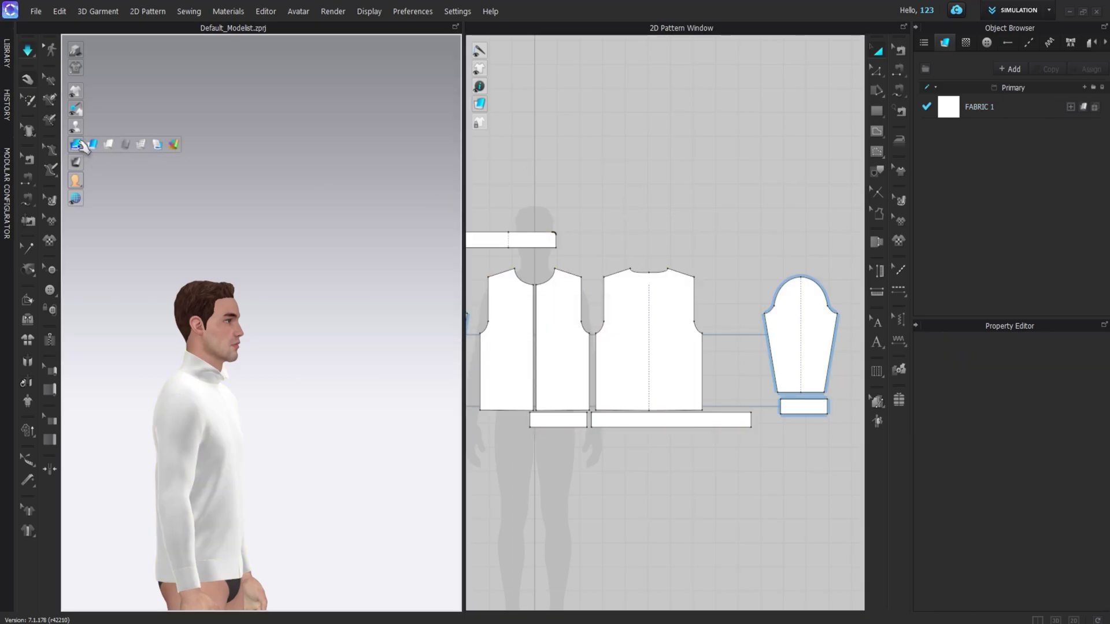
Step: Draw a vertical internal line about 65.5 mm long across the collar where its right-hand front seam meets the back seam
{"action": "middle_click_drag", "start_coordinate": [598, 200], "coordinate": [659, 220]}
{"action": "scroll", "coordinate": [628, 252], "scroll_direction": "up", "scroll_amount": 3}
{"action": "left_click", "coordinate": [631, 271]}
{"action": "scroll", "coordinate": [656, 296], "scroll_direction": "up", "scroll_amount": 4}
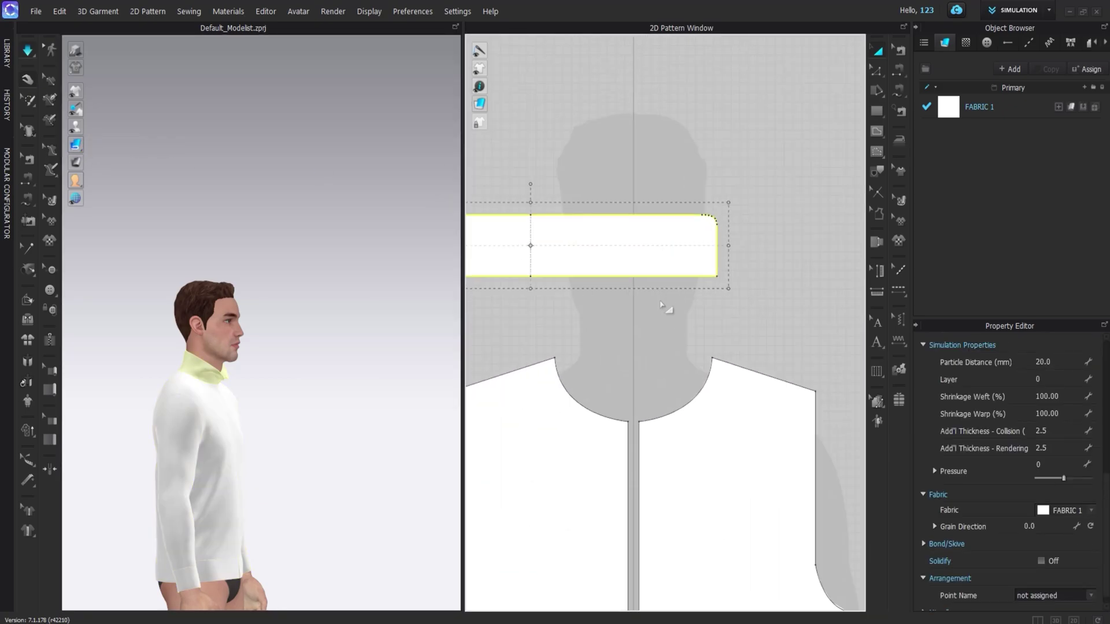
{"action": "left_click", "coordinate": [900, 51]}
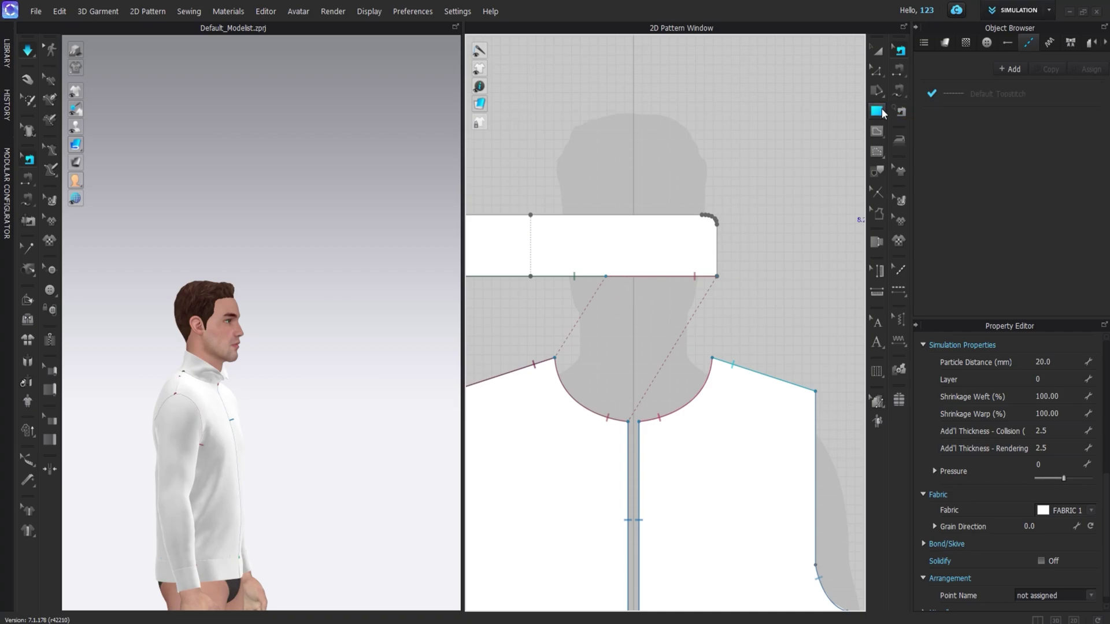
{"action": "left_click", "coordinate": [877, 132]}
{"action": "double_click", "coordinate": [602, 277]}
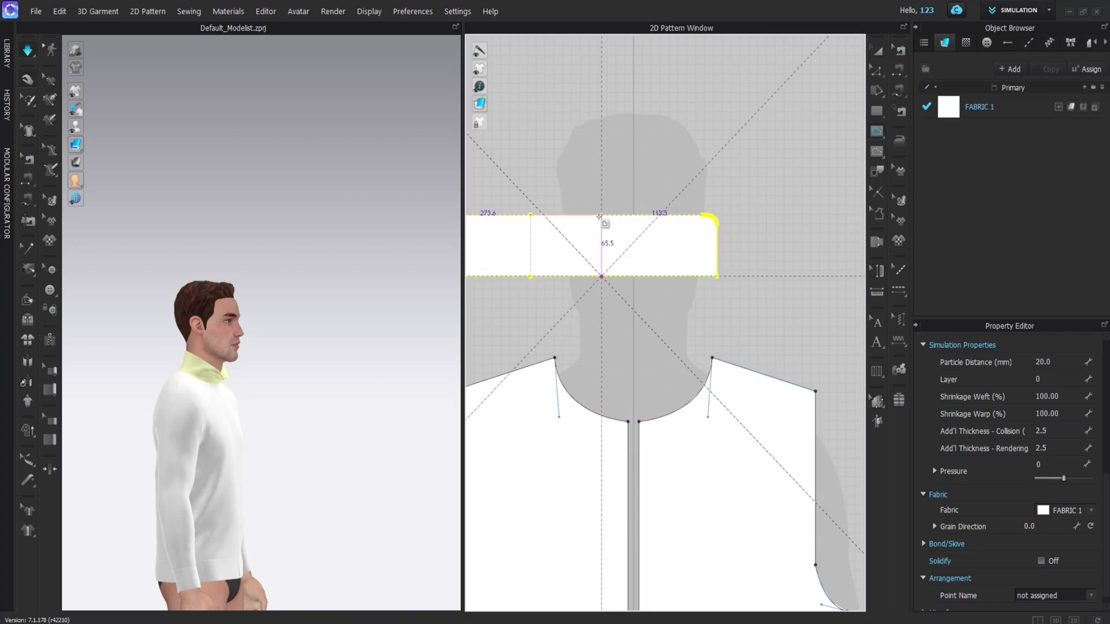
Step: Shift the collar's internal line slightly to line up with the junction of the front and back neckline seams
{"action": "left_click", "coordinate": [900, 50]}
{"action": "scroll", "coordinate": [610, 257], "scroll_direction": "up", "scroll_amount": 3}
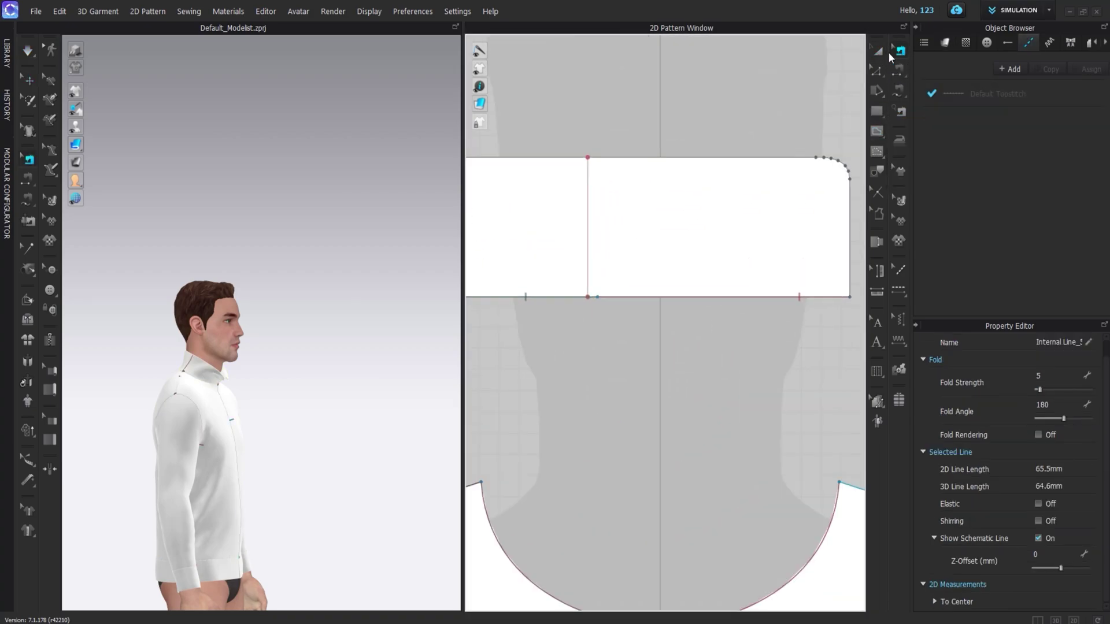
{"action": "scroll", "coordinate": [591, 229], "scroll_direction": "up", "scroll_amount": 3}
{"action": "left_click", "coordinate": [877, 50]}
{"action": "mouse_move", "coordinate": [592, 266]}
{"action": "left_mouse_down"}
{"action": "mouse_move", "coordinate": [619, 263]}
{"action": "mouse_move", "coordinate": [608, 270]}
{"action": "left_mouse_up"}
{"action": "left_click", "coordinate": [896, 53]}
Step: Cut the collar piece apart along the vertical internal line
{"action": "left_click", "coordinate": [878, 50]}
{"action": "left_click", "coordinate": [614, 271]}
{"action": "scroll", "coordinate": [550, 307], "scroll_direction": "down", "scroll_amount": 3}
{"action": "right_click", "coordinate": [576, 234]}
{"action": "left_click", "coordinate": [591, 434]}
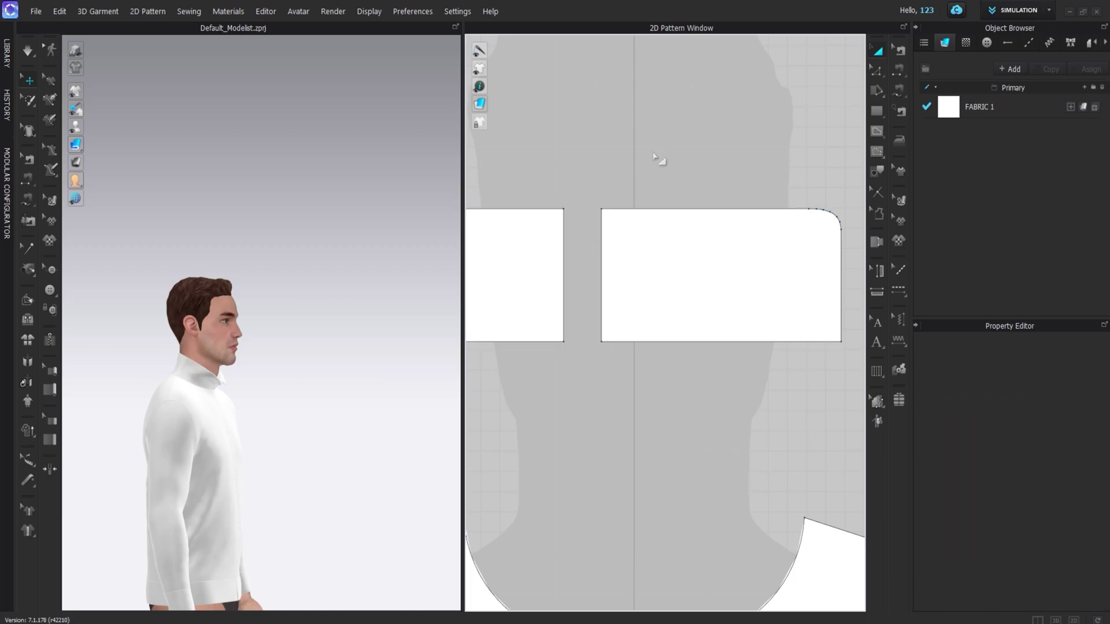
Step: Arrange the two collar pieces on either side of the centre front line with their rounded corners facing each other
{"action": "scroll", "coordinate": [648, 239], "scroll_direction": "down", "scroll_amount": 3}
{"action": "left_click_drag", "start_coordinate": [613, 227], "coordinate": [859, 128]}
{"action": "left_click_drag", "start_coordinate": [640, 266], "coordinate": [567, 360]}
{"action": "left_click_drag", "start_coordinate": [701, 152], "coordinate": [683, 347]}
{"action": "left_click", "coordinate": [677, 207]}
Step: Move the hem band pieces below the front pieces so their ends face each other at the centre front line
{"action": "scroll", "coordinate": [678, 173], "scroll_direction": "down", "scroll_amount": 3}
{"action": "scroll", "coordinate": [710, 509], "scroll_direction": "up", "scroll_amount": 5}
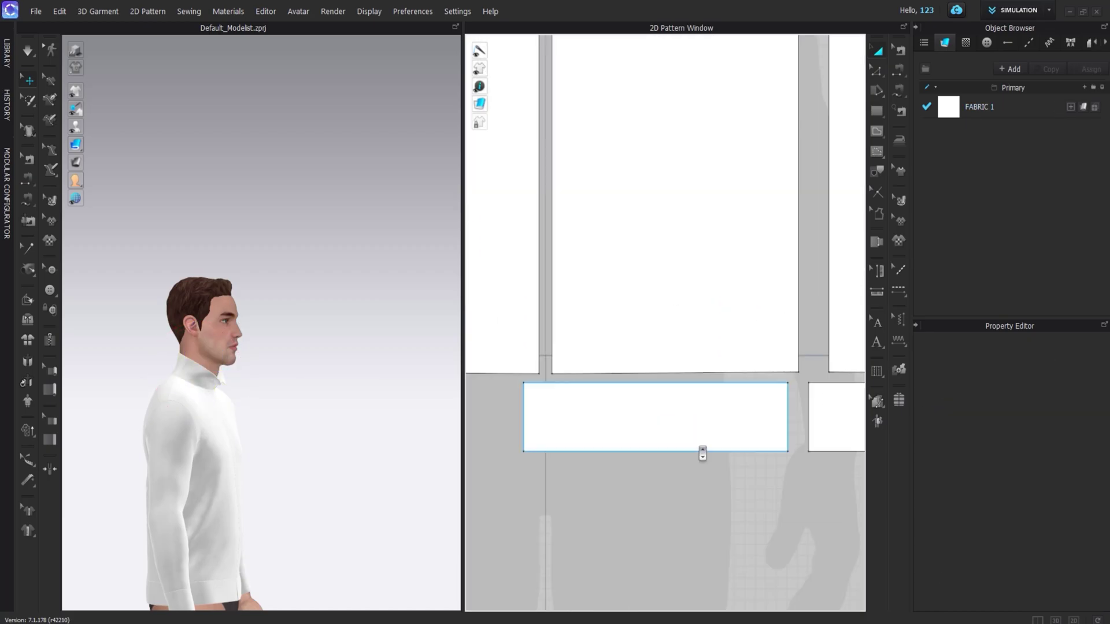
{"action": "left_click", "coordinate": [701, 439]}
{"action": "scroll", "coordinate": [810, 428], "scroll_direction": "down", "scroll_amount": 2}
{"action": "scroll", "coordinate": [501, 466], "scroll_direction": "down", "scroll_amount": 2}
{"action": "scroll", "coordinate": [613, 395], "scroll_direction": "up", "scroll_amount": 4}
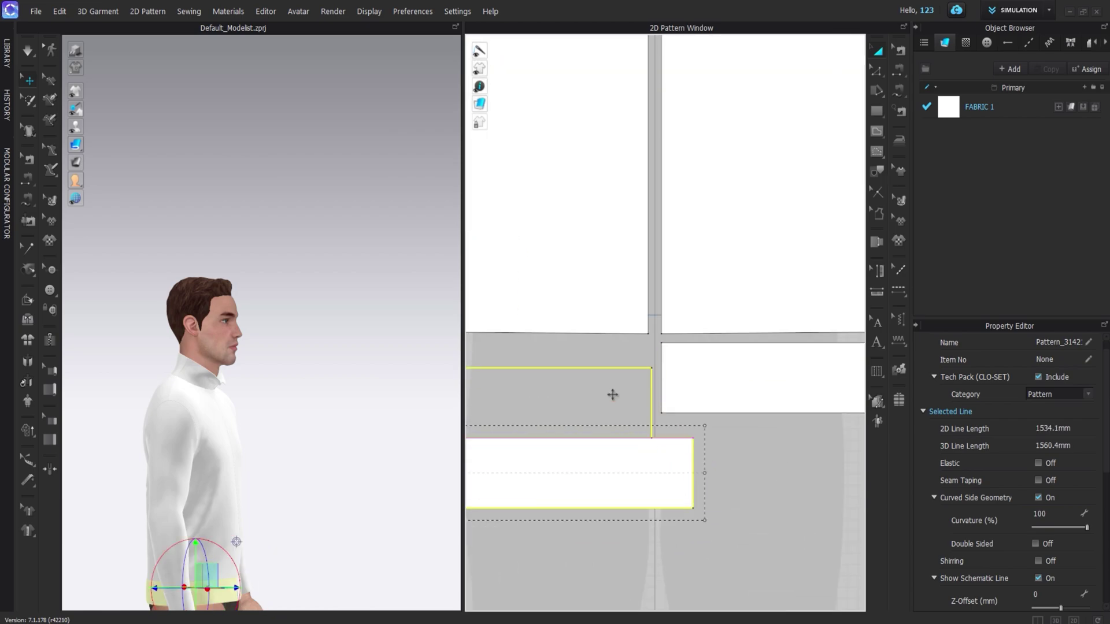
{"action": "left_click", "coordinate": [609, 376]}
{"action": "scroll", "coordinate": [691, 252], "scroll_direction": "down", "scroll_amount": 3}
{"action": "scroll", "coordinate": [646, 236], "scroll_direction": "up", "scroll_amount": 3}
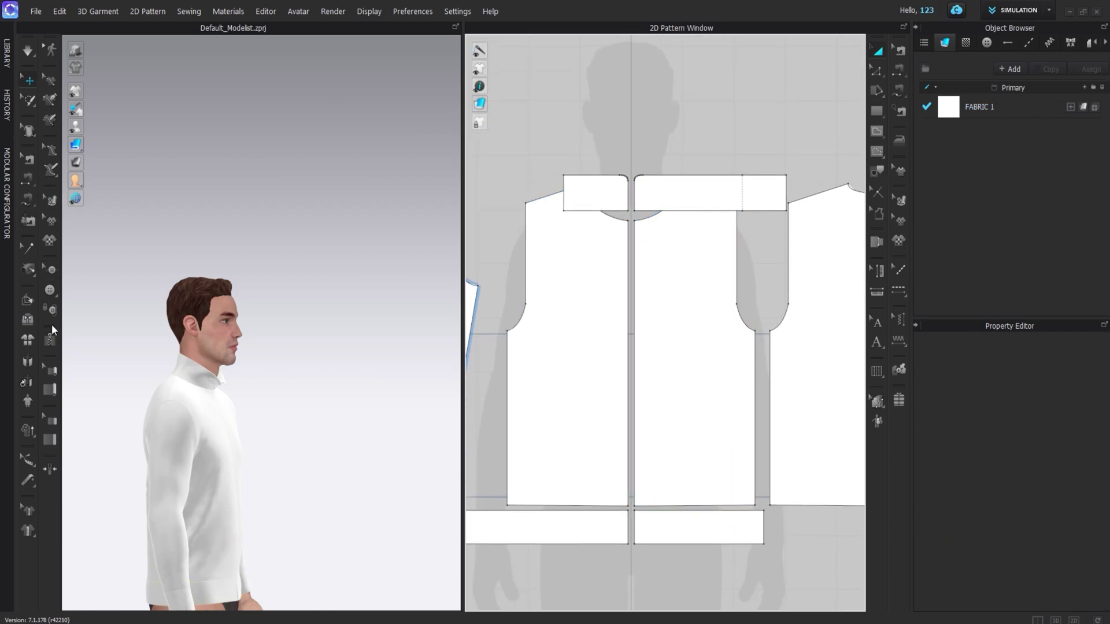
{"action": "left_click", "coordinate": [49, 340]}
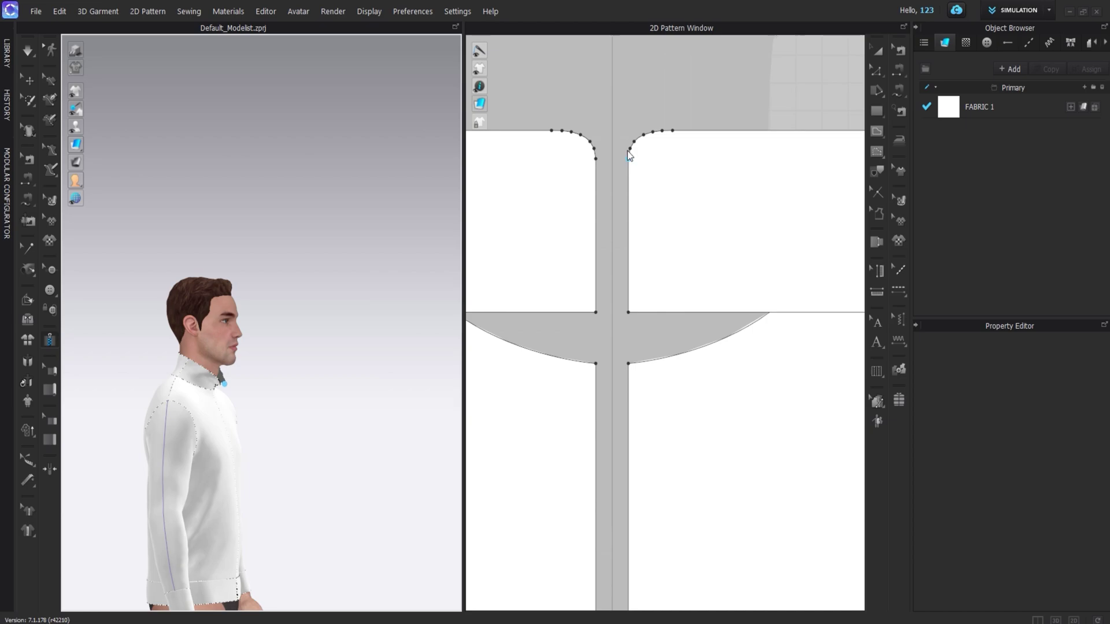
{"action": "left_click", "coordinate": [628, 153]}
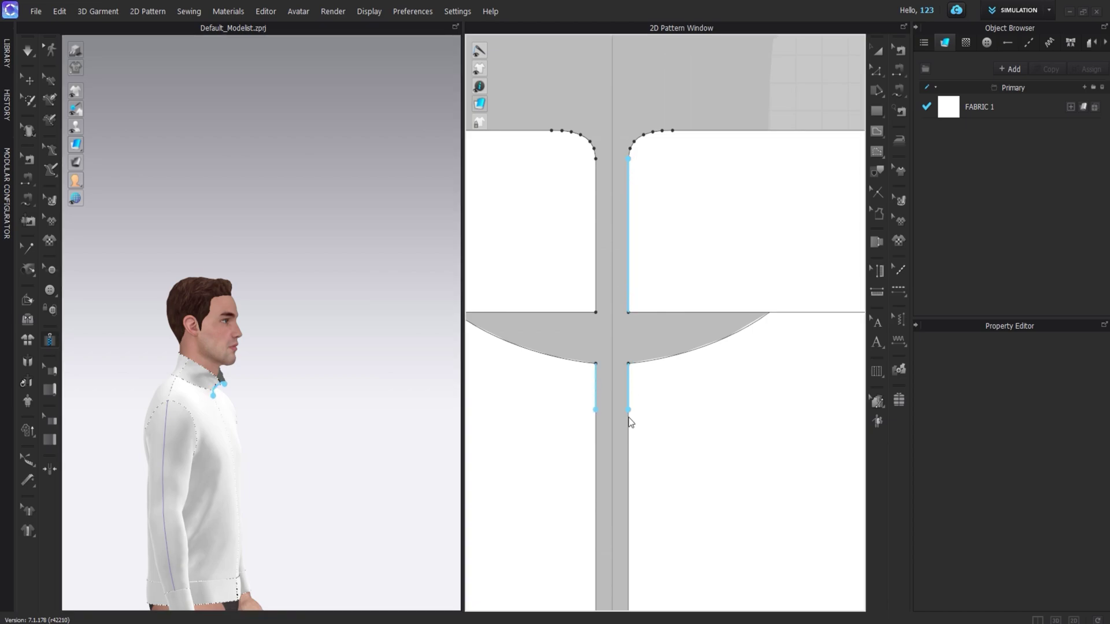
{"action": "scroll", "coordinate": [636, 463], "scroll_direction": "down", "scroll_amount": 4}
{"action": "middle_click_drag", "start_coordinate": [636, 469], "coordinate": [623, 134]}
{"action": "scroll", "coordinate": [624, 134], "scroll_direction": "down", "scroll_amount": 3}
{"action": "middle_click_drag", "start_coordinate": [619, 341], "coordinate": [621, 209]}
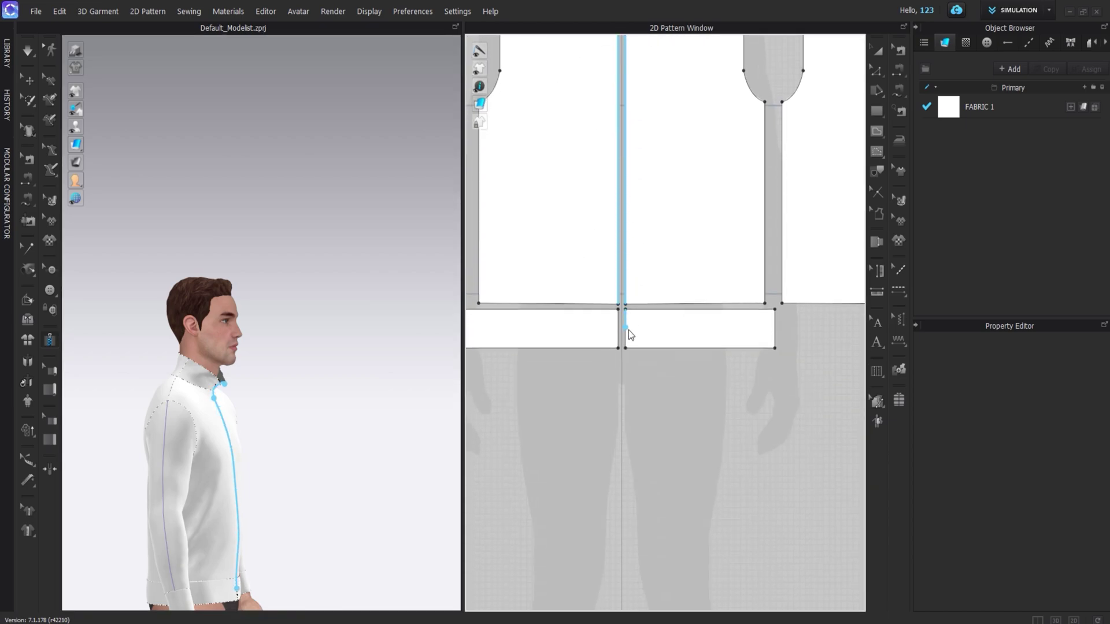
{"action": "double_click", "coordinate": [625, 354]}
Step: Move the left-hand front piece away from the centre line to widen the gap between the two front edges
{"action": "right_click_drag", "start_coordinate": [340, 364], "coordinate": [232, 413]}
{"action": "scroll", "coordinate": [636, 226], "scroll_direction": "down", "scroll_amount": 3}
{"action": "middle_click_drag", "start_coordinate": [636, 226], "coordinate": [637, 334]}
{"action": "left_click", "coordinate": [877, 52]}
{"action": "scroll", "coordinate": [655, 184], "scroll_direction": "up", "scroll_amount": 2}
{"action": "left_click_drag", "start_coordinate": [590, 227], "coordinate": [561, 228]}
{"action": "left_click", "coordinate": [667, 241]}
{"action": "left_click", "coordinate": [642, 137]}
Step: Add a zipper in the pattern layout, tracing both front opening edges from the collar down to the bottom of the hem band
{"action": "left_click", "coordinate": [49, 338]}
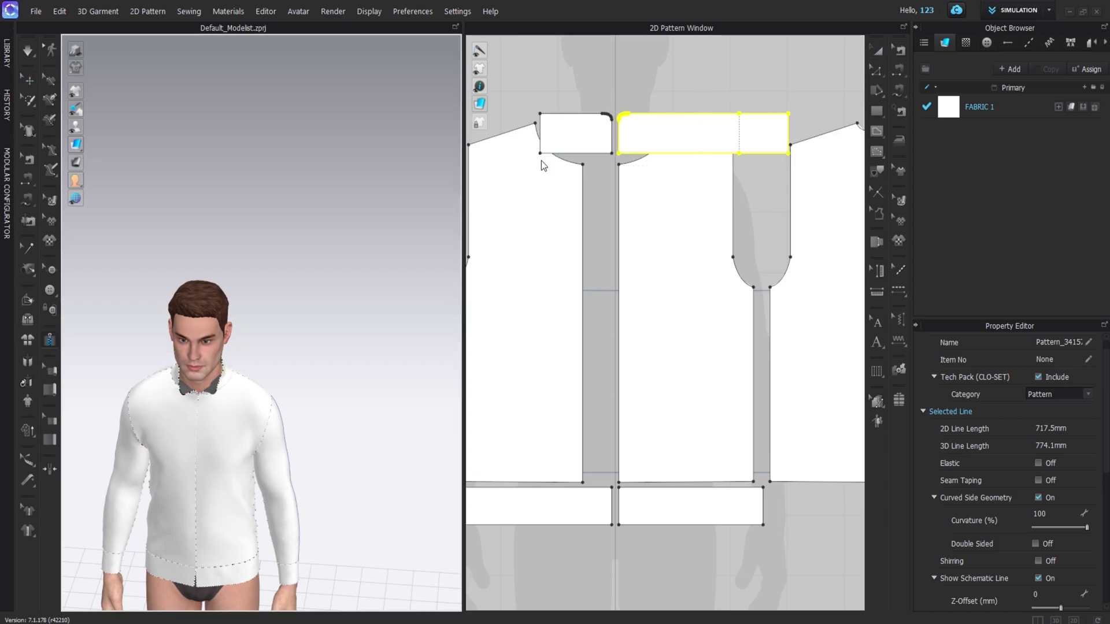
{"action": "scroll", "coordinate": [622, 123], "scroll_direction": "up", "scroll_amount": 4}
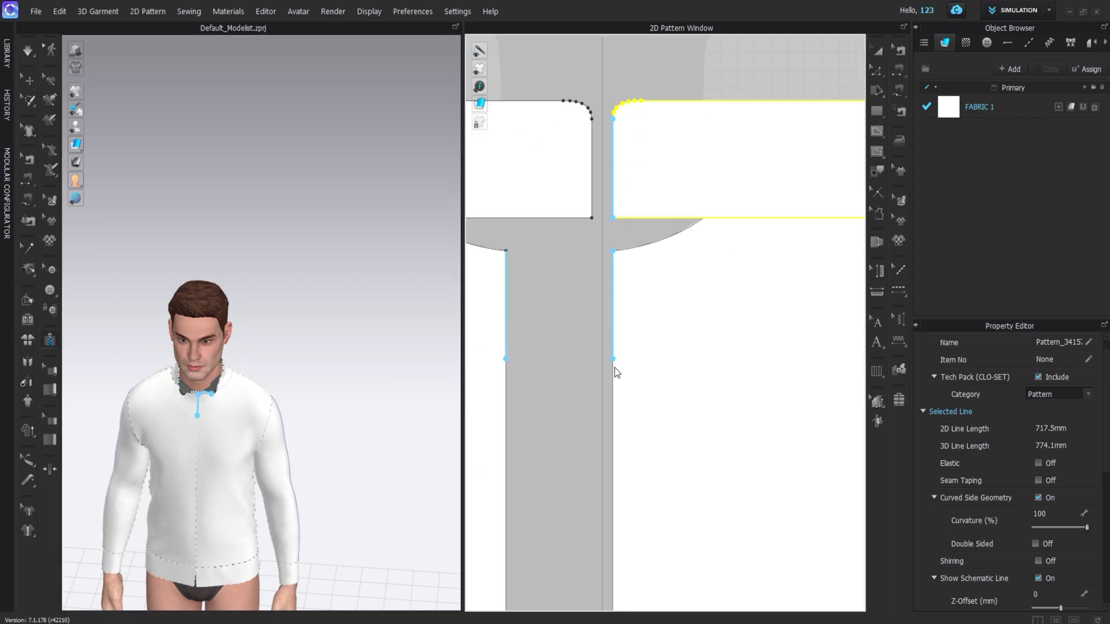
{"action": "scroll", "coordinate": [614, 388], "scroll_direction": "down", "scroll_amount": 4}
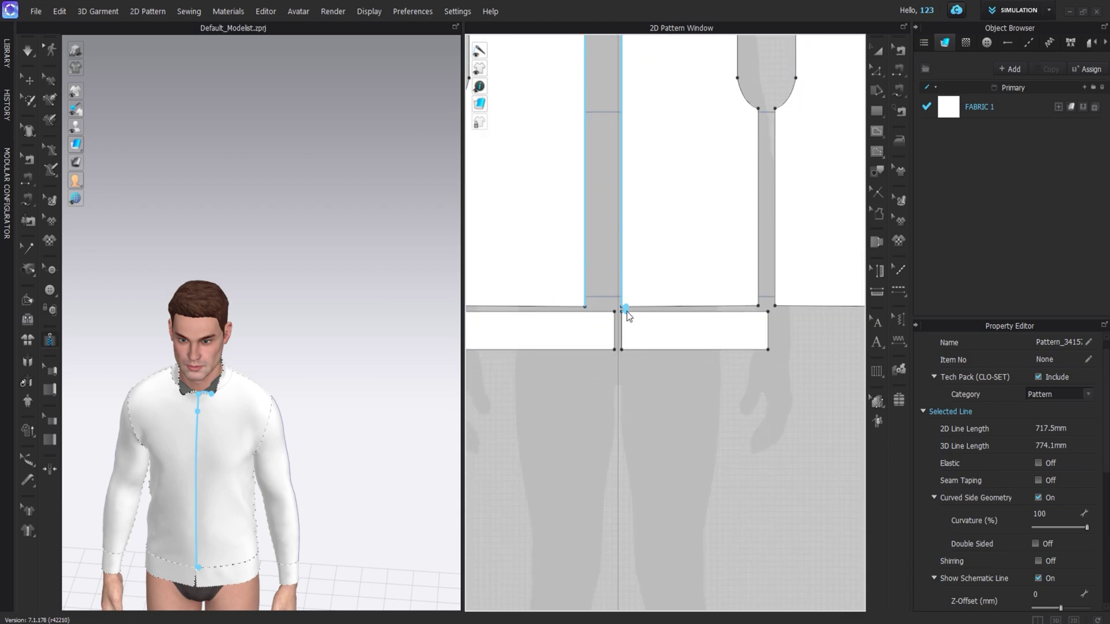
{"action": "double_click", "coordinate": [623, 351]}
{"action": "scroll", "coordinate": [601, 170], "scroll_direction": "up", "scroll_amount": 5}
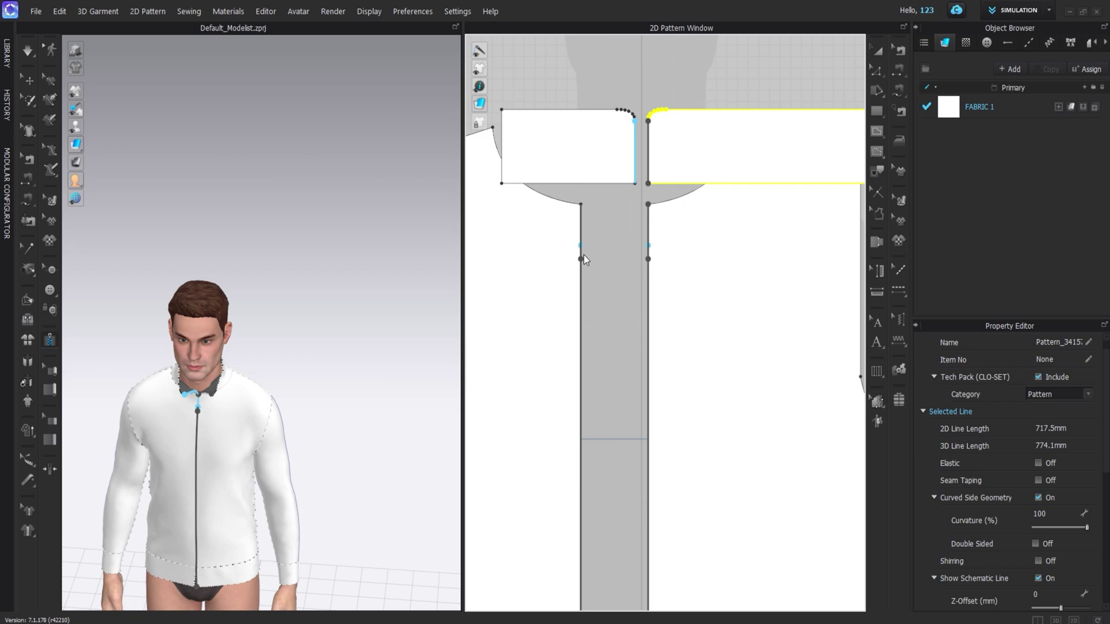
{"action": "middle_click_drag", "start_coordinate": [584, 467], "coordinate": [601, 164]}
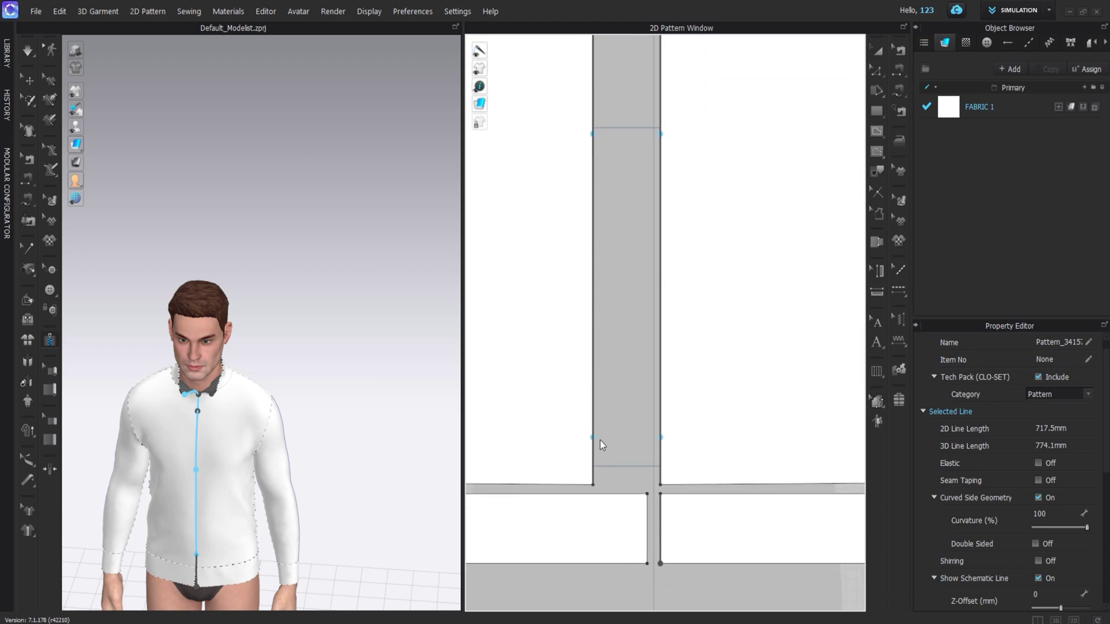
{"action": "middle_click_drag", "start_coordinate": [600, 441], "coordinate": [596, 285]}
{"action": "double_click", "coordinate": [643, 408]}
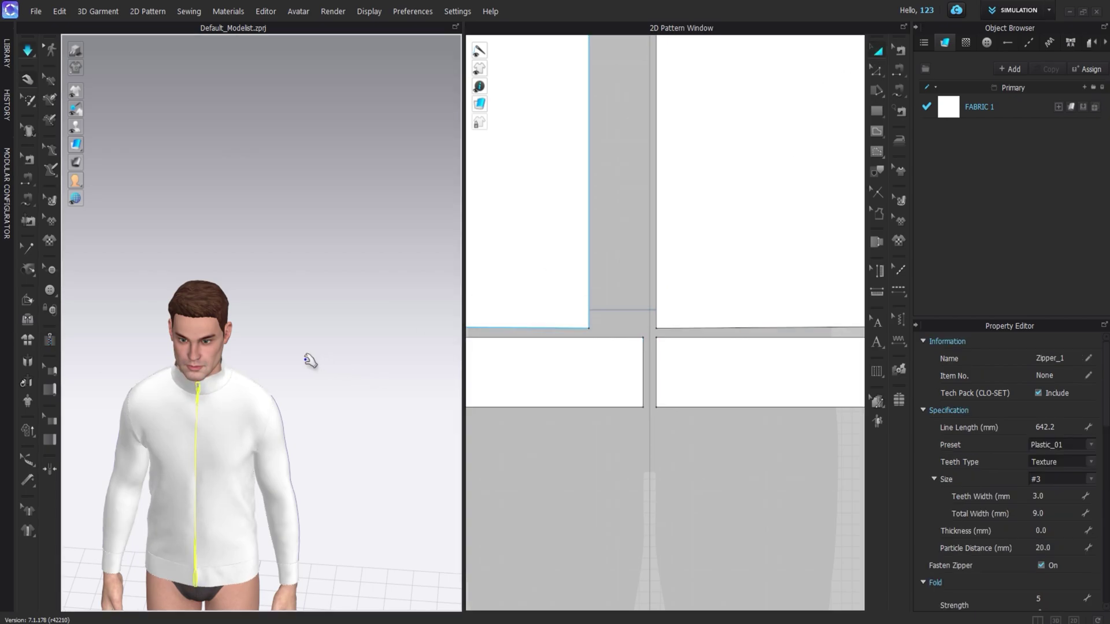
Step: Simulate the garment and examine how the zipper sits at the hem band
{"action": "right_click_drag", "start_coordinate": [220, 365], "coordinate": [163, 285]}
{"action": "key", "text": "space"}
{"action": "scroll", "coordinate": [167, 289], "scroll_direction": "up", "scroll_amount": 3}
{"action": "middle_click_drag", "start_coordinate": [278, 393], "coordinate": [282, 299]}
{"action": "scroll", "coordinate": [281, 299], "scroll_direction": "up", "scroll_amount": 4}
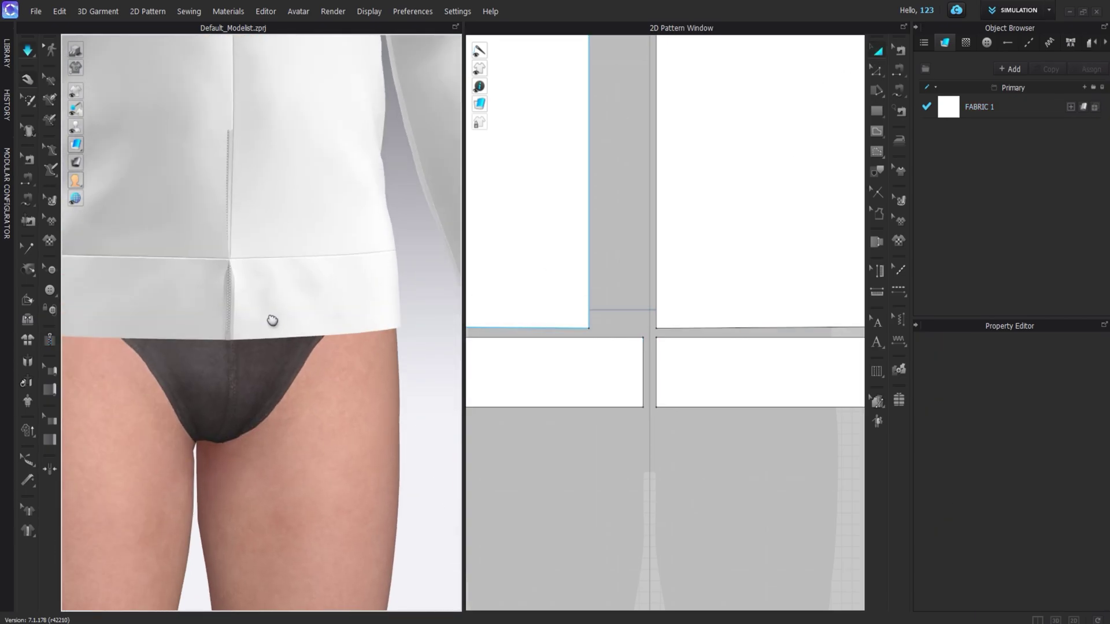
Step: Delete the zipper from the centre front opening
{"action": "left_click", "coordinate": [268, 206]}
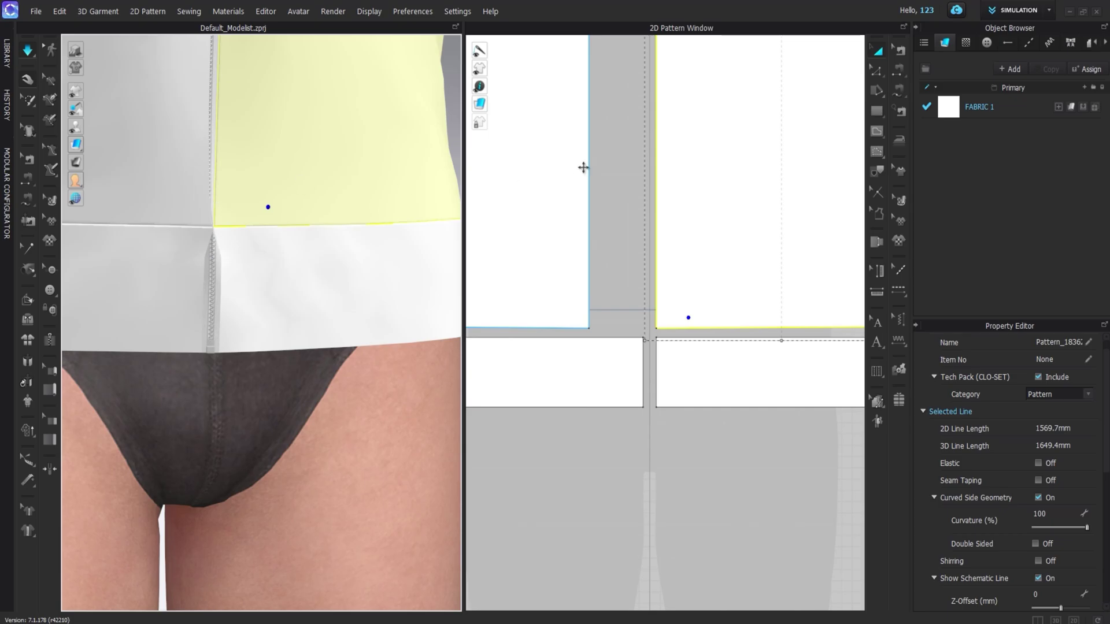
{"action": "right_click", "coordinate": [689, 220]}
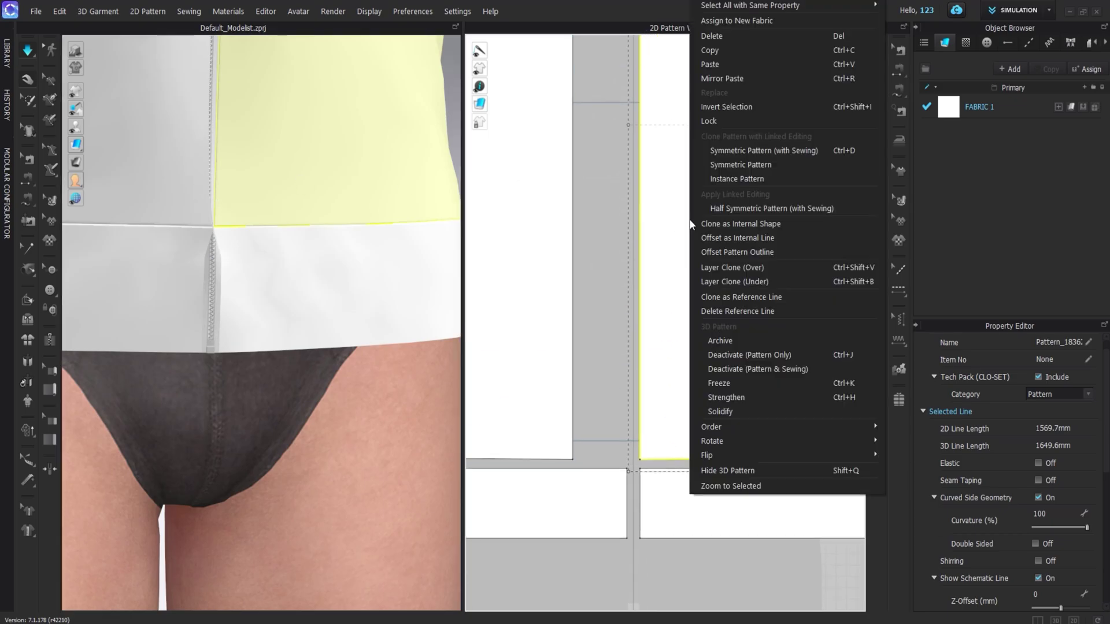
{"action": "left_click", "coordinate": [725, 211]}
{"action": "left_click", "coordinate": [555, 360]}
{"action": "scroll", "coordinate": [602, 373], "scroll_direction": "down", "scroll_amount": 6}
{"action": "left_click", "coordinate": [626, 261]}
{"action": "scroll", "coordinate": [263, 322], "scroll_direction": "up", "scroll_amount": 2}
{"action": "left_click", "coordinate": [191, 282]}
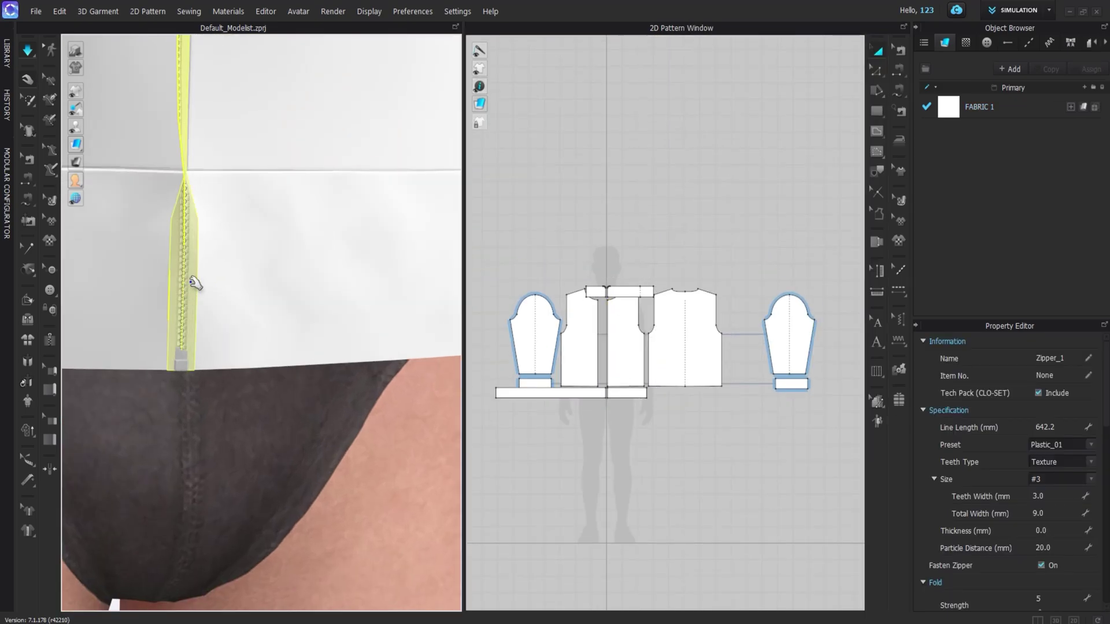
{"action": "key", "text": "Delete"}
Step: Delete the centre front seam that joins the two front pieces
{"action": "left_click", "coordinate": [899, 50]}
{"action": "scroll", "coordinate": [605, 360], "scroll_direction": "up", "scroll_amount": 4}
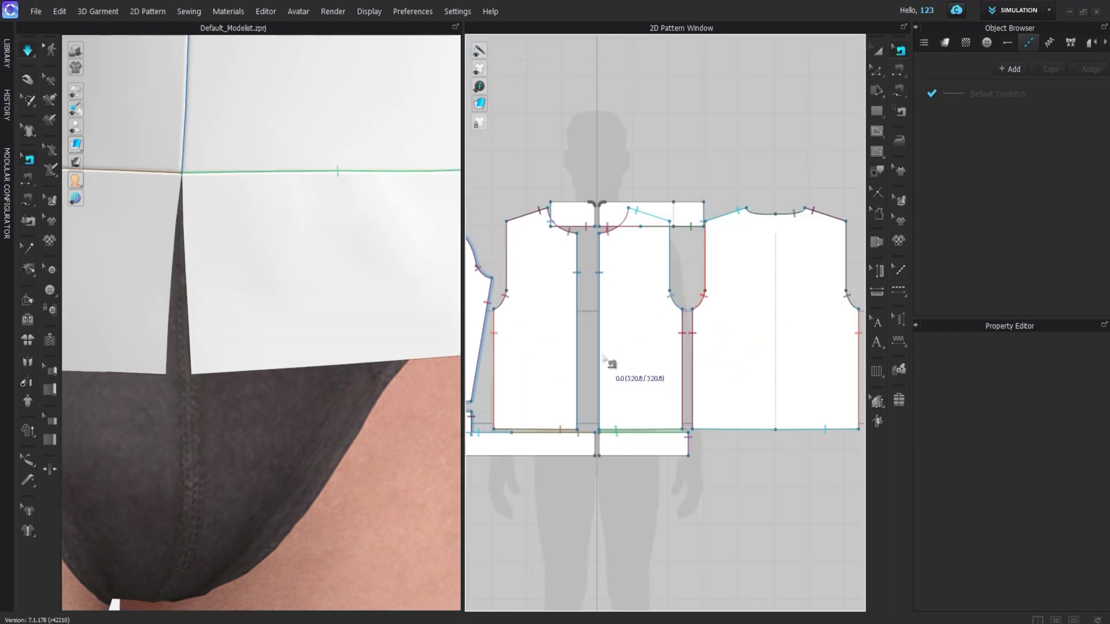
{"action": "left_click", "coordinate": [601, 355]}
{"action": "key", "text": "Delete"}
{"action": "key", "text": "a"}
{"action": "scroll", "coordinate": [606, 271], "scroll_direction": "up", "scroll_amount": 3}
{"action": "middle_click_drag", "start_coordinate": [606, 272], "coordinate": [648, 247]}
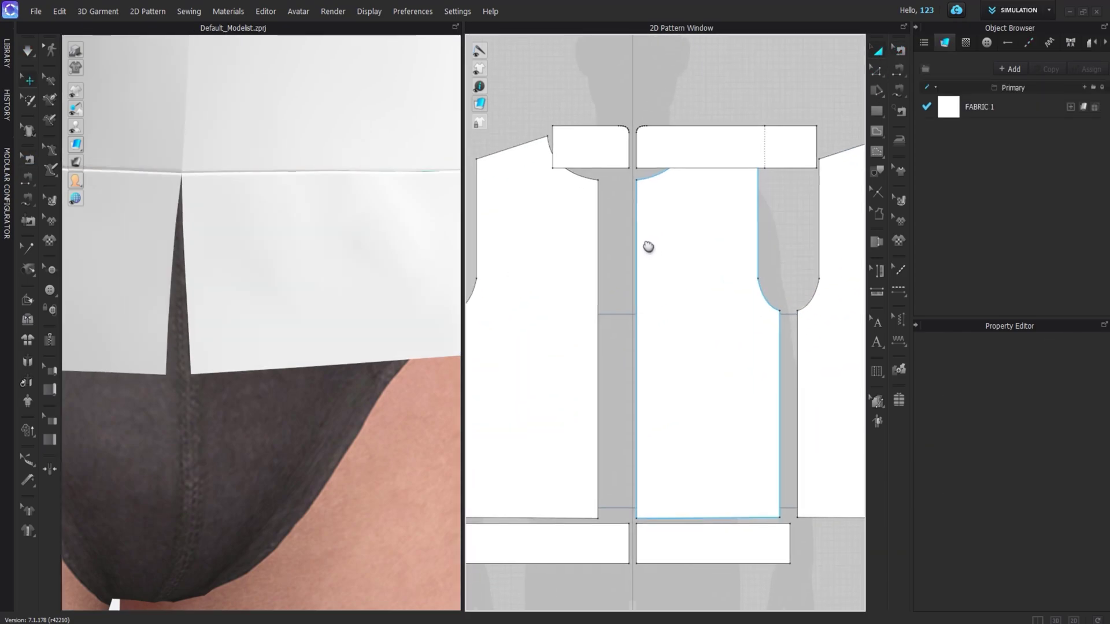
{"action": "left_click", "coordinate": [50, 340]}
{"action": "scroll", "coordinate": [637, 139], "scroll_direction": "up", "scroll_amount": 5}
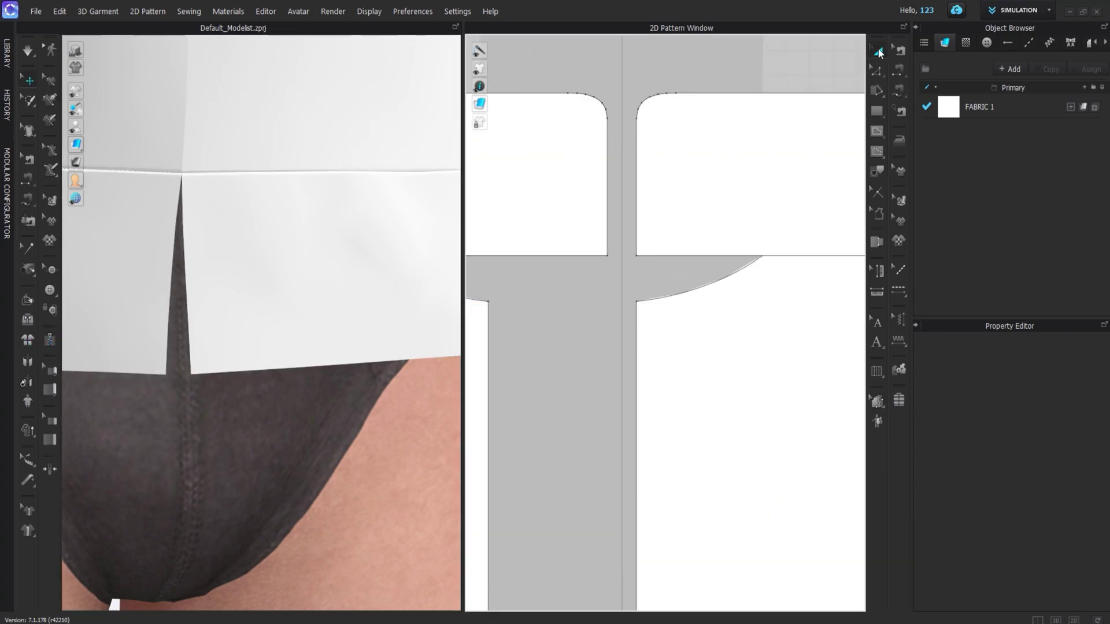
{"action": "left_click", "coordinate": [735, 190]}
{"action": "left_click", "coordinate": [50, 340]}
{"action": "scroll", "coordinate": [635, 136], "scroll_direction": "down", "scroll_amount": 8}
{"action": "middle_click_drag", "start_coordinate": [658, 169], "coordinate": [609, 262]}
Step: Simulate the garment with its front unsewn and shift the short collar piece away from the centre line
{"action": "key", "text": "a"}
{"action": "left_click", "coordinate": [677, 131]}
{"action": "key", "text": "space"}
{"action": "scroll", "coordinate": [566, 278], "scroll_direction": "up", "scroll_amount": 8}
{"action": "left_click_drag", "start_coordinate": [596, 150], "coordinate": [568, 151]}
{"action": "left_click", "coordinate": [674, 248]}
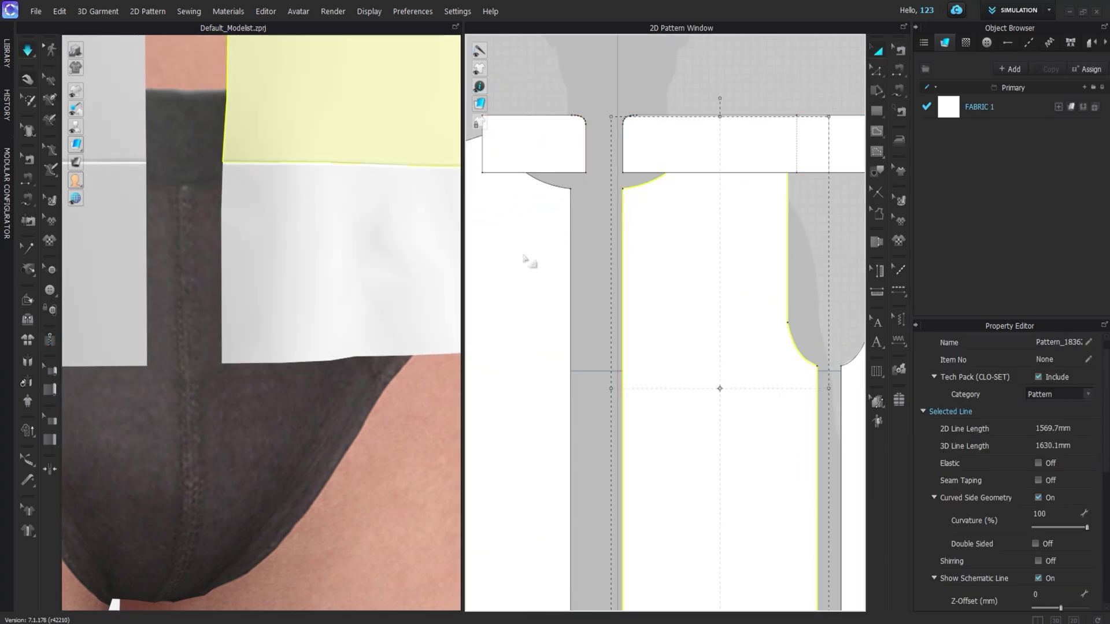
Step: Stop the simulation and select the FABRIC 1 fabric
{"action": "left_click", "coordinate": [51, 342]}
{"action": "scroll", "coordinate": [624, 134], "scroll_direction": "up", "scroll_amount": 6}
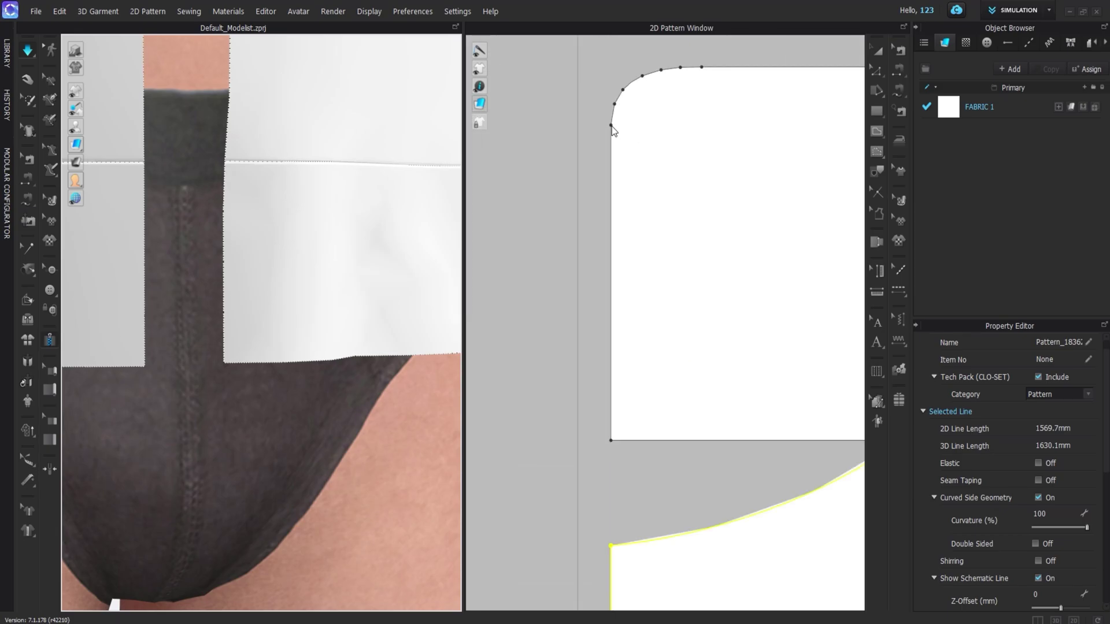
{"action": "key", "text": "space"}
{"action": "scroll", "coordinate": [606, 341], "scroll_direction": "down", "scroll_amount": 6}
{"action": "key", "text": "a"}
{"action": "scroll", "coordinate": [583, 282], "scroll_direction": "down", "scroll_amount": 4}
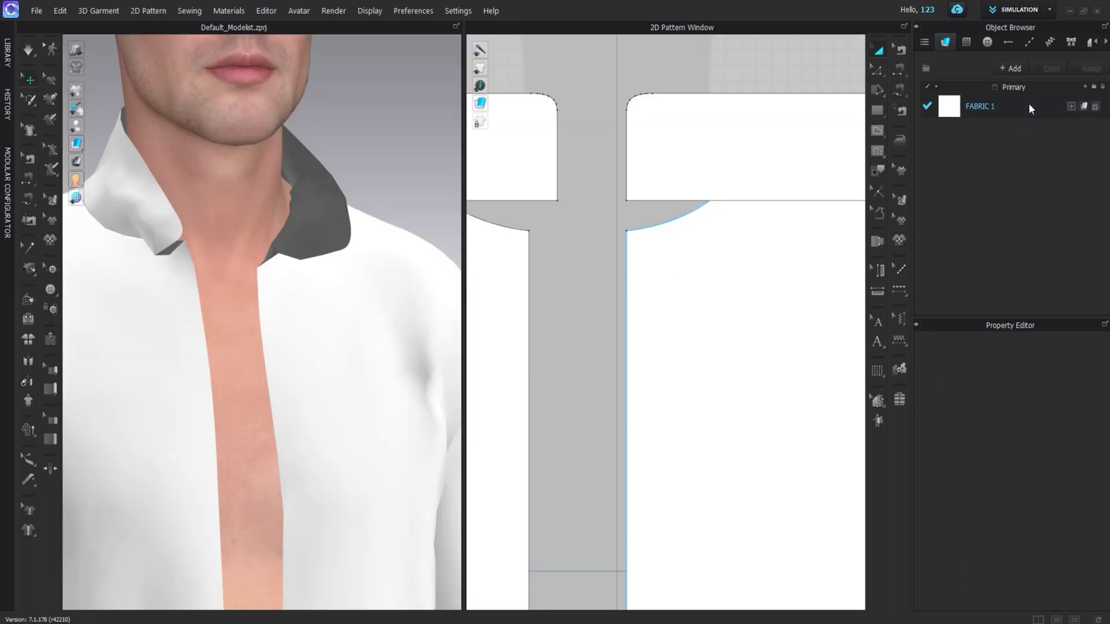
{"action": "left_click", "coordinate": [1029, 105]}
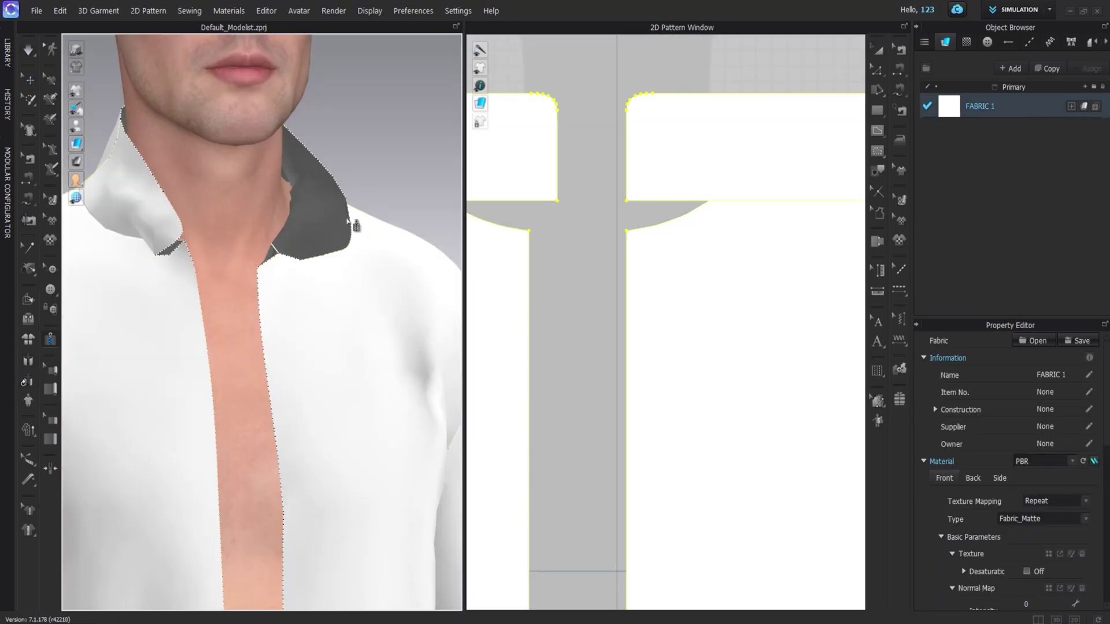
{"action": "left_click", "coordinate": [624, 112]}
{"action": "middle_click_drag", "start_coordinate": [626, 338], "coordinate": [601, 173]}
{"action": "scroll", "coordinate": [601, 173], "scroll_direction": "down", "scroll_amount": 3}
{"action": "middle_click_drag", "start_coordinate": [603, 283], "coordinate": [595, 53]}
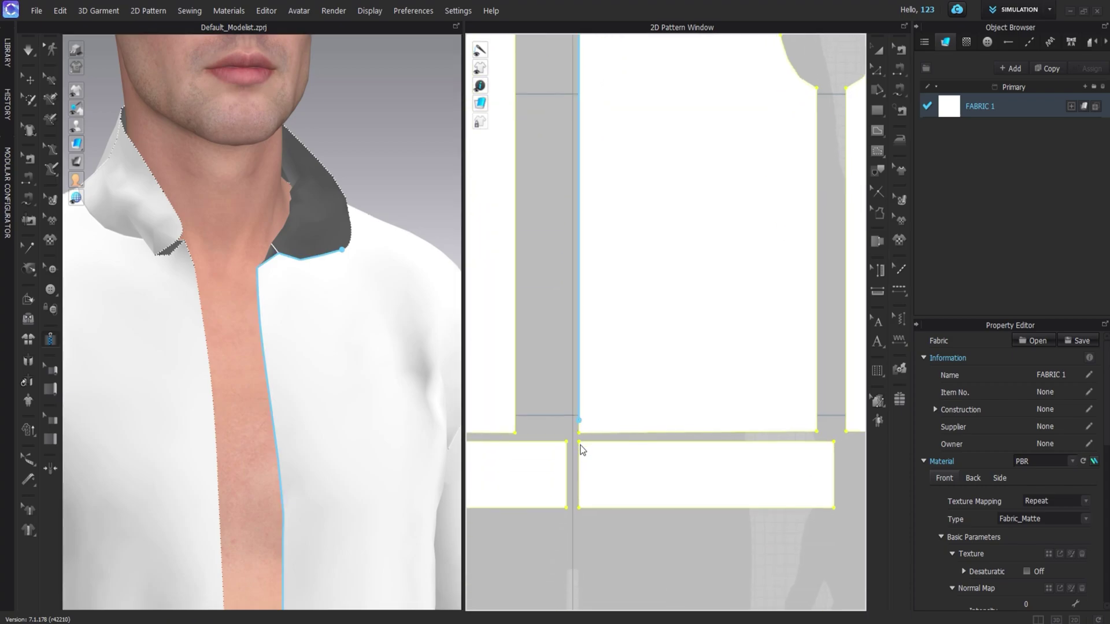
{"action": "scroll", "coordinate": [587, 499], "scroll_direction": "up", "scroll_amount": 3}
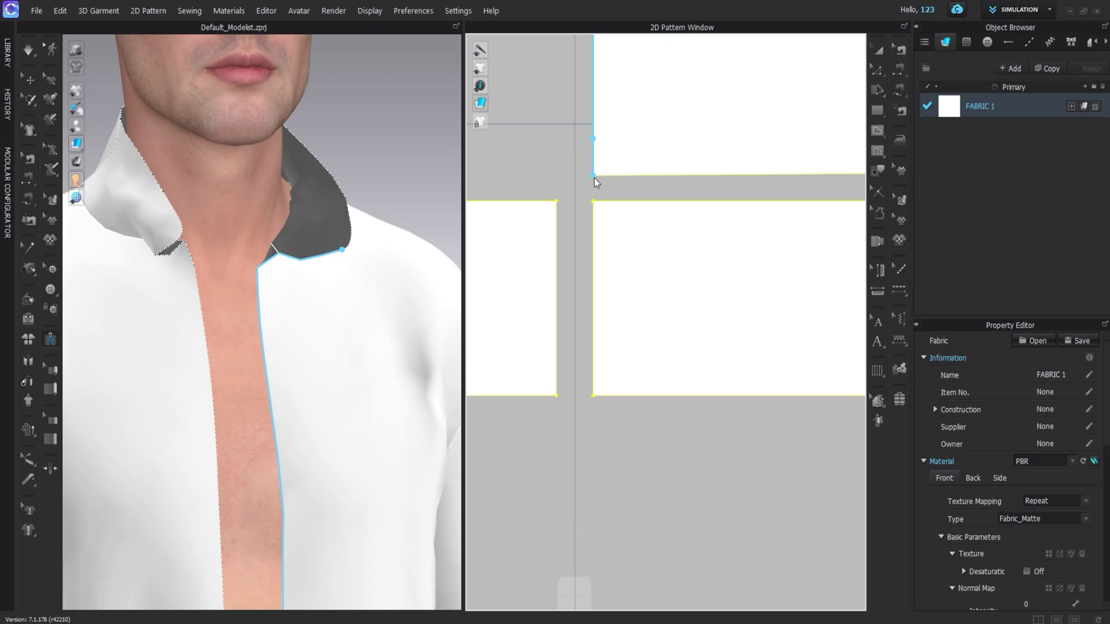
{"action": "key", "text": "a"}
Step: Create a zipper on the 3D garment, tracing both open front edges from the collar's front corners to the bottom of the hem band
{"action": "scroll", "coordinate": [603, 228], "scroll_direction": "down", "scroll_amount": 3}
{"action": "scroll", "coordinate": [308, 186], "scroll_direction": "down", "scroll_amount": 5}
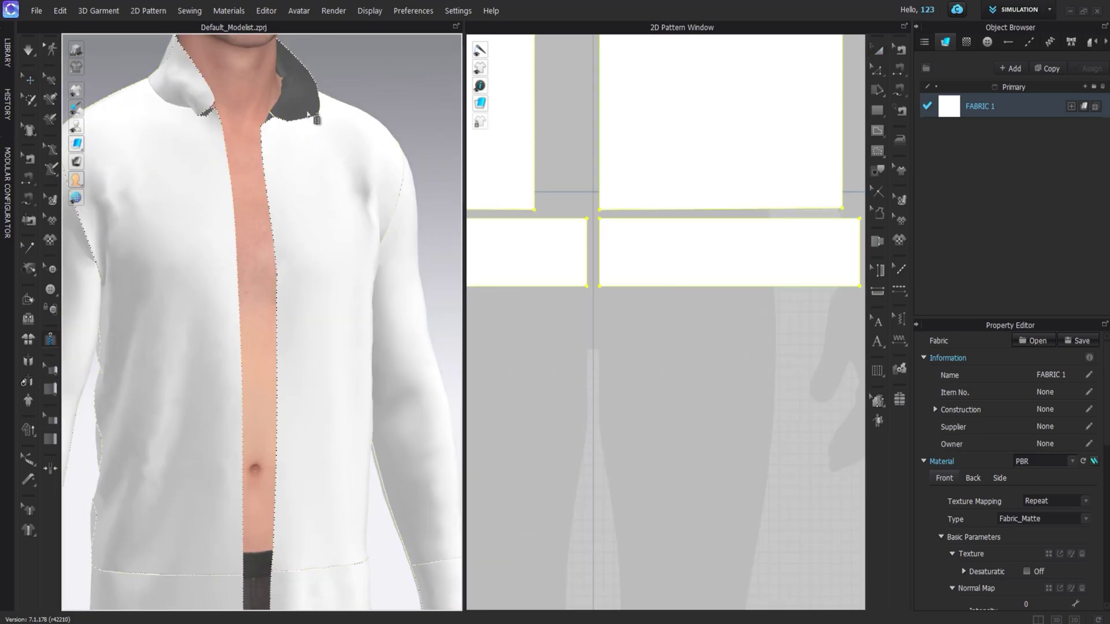
{"action": "scroll", "coordinate": [316, 120], "scroll_direction": "up", "scroll_amount": 3}
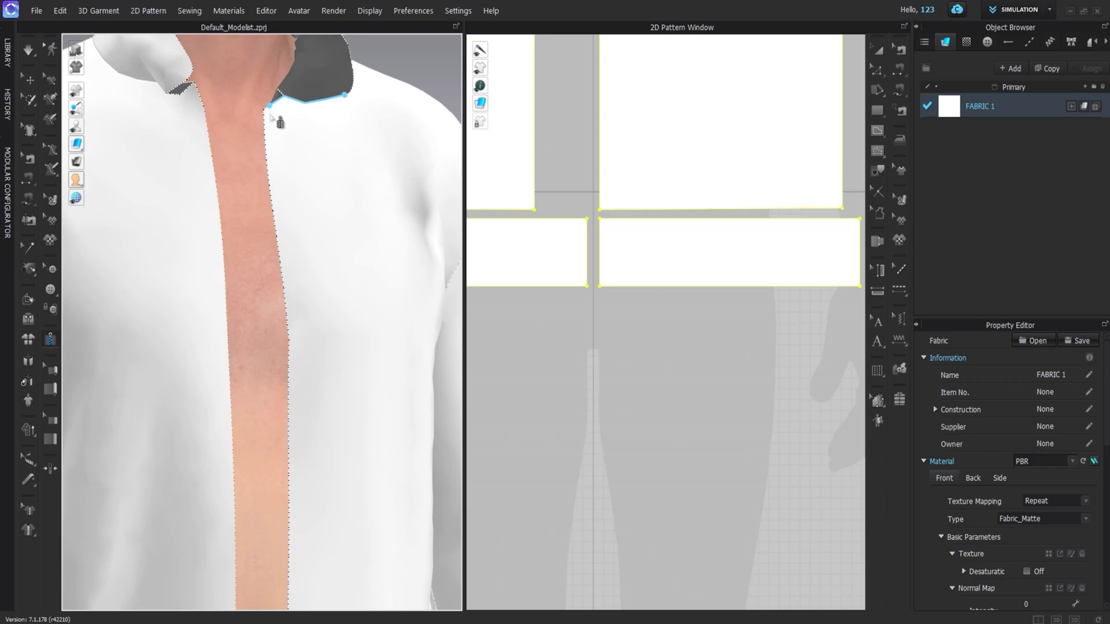
{"action": "middle_click_drag", "start_coordinate": [289, 359], "coordinate": [288, 156]}
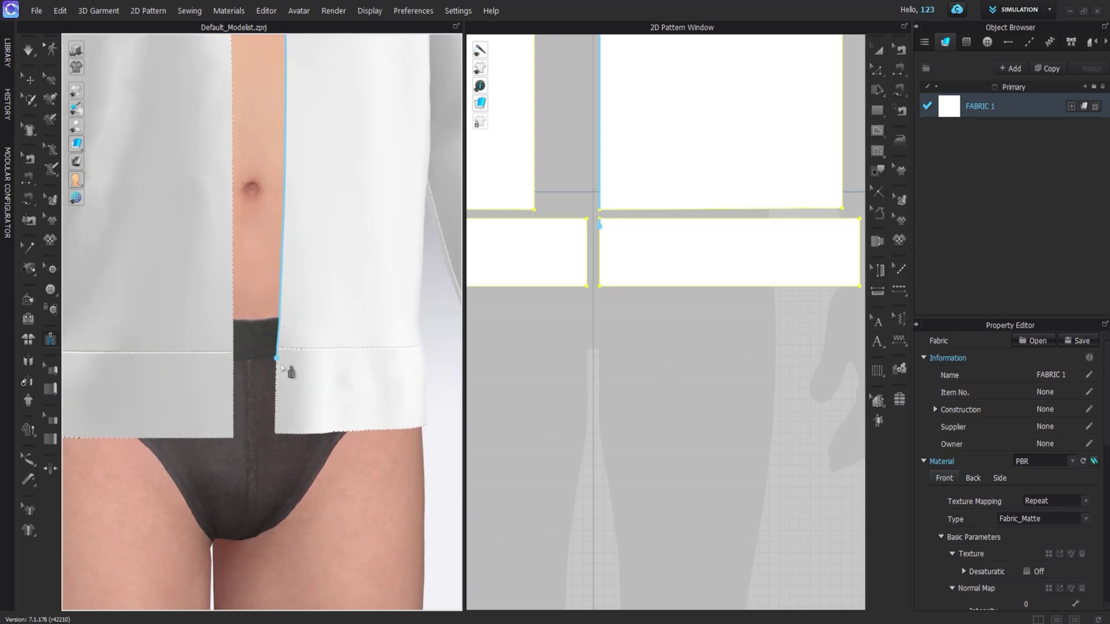
{"action": "double_click", "coordinate": [276, 437]}
{"action": "middle_click_drag", "start_coordinate": [290, 248], "coordinate": [294, 411]}
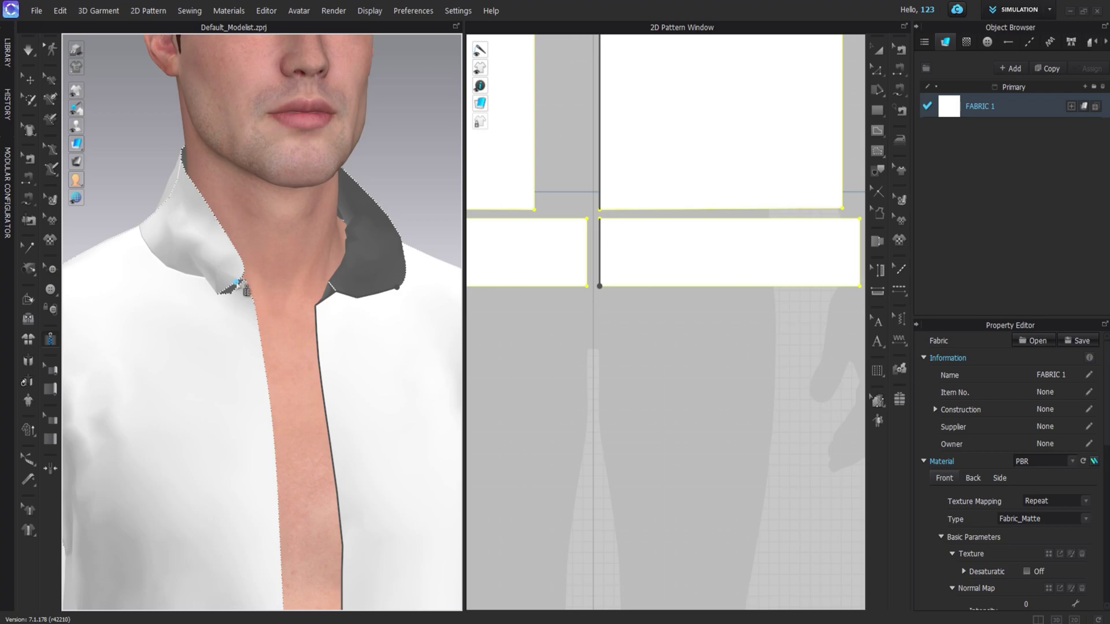
{"action": "middle_click_drag", "start_coordinate": [277, 428], "coordinate": [277, 182]}
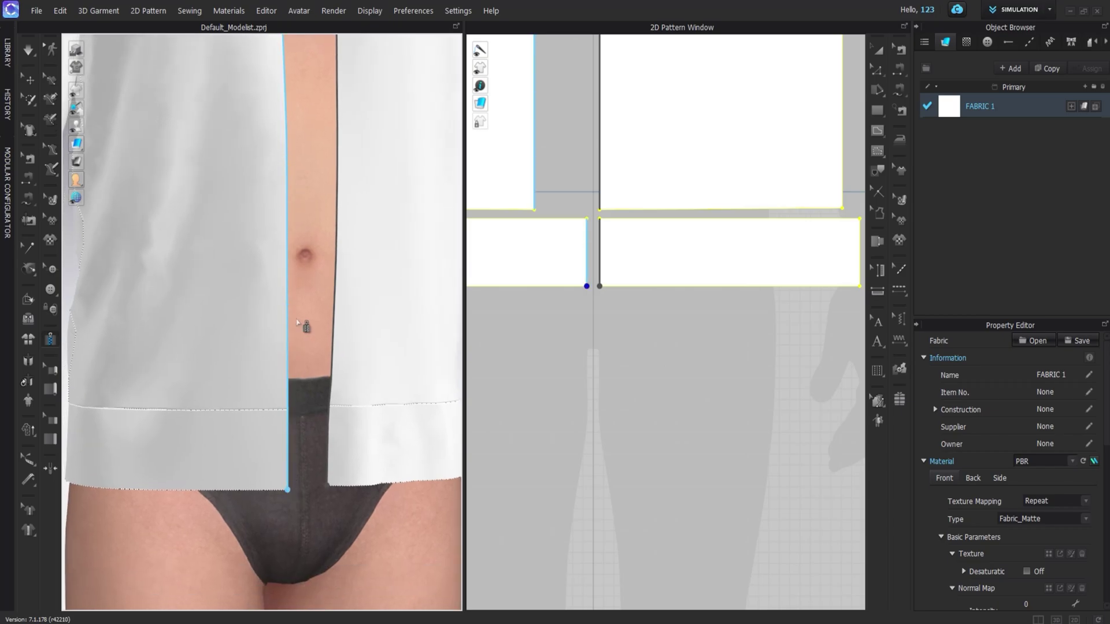
{"action": "left_click", "coordinate": [333, 274]}
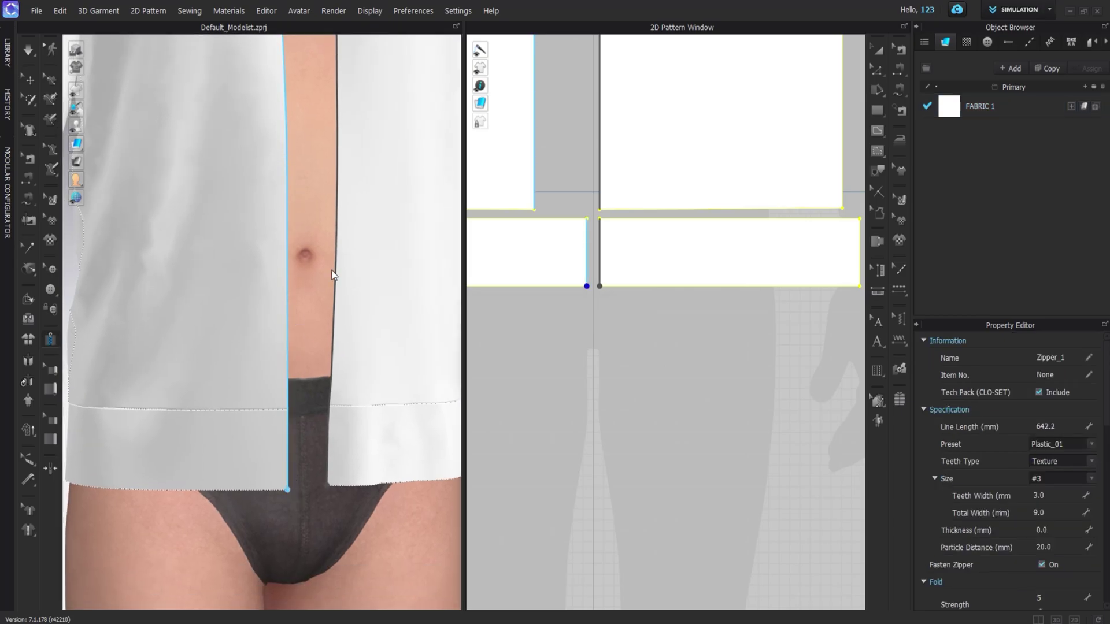
Step: Simulate the garment with the zipper fastened so that the front opening closes and the collar settles on the avatar
{"action": "key", "text": "2"}
{"action": "key", "text": "space"}
{"action": "middle_click_drag", "start_coordinate": [265, 130], "coordinate": [265, 234]}
{"action": "scroll", "coordinate": [264, 234], "scroll_direction": "up", "scroll_amount": 3}
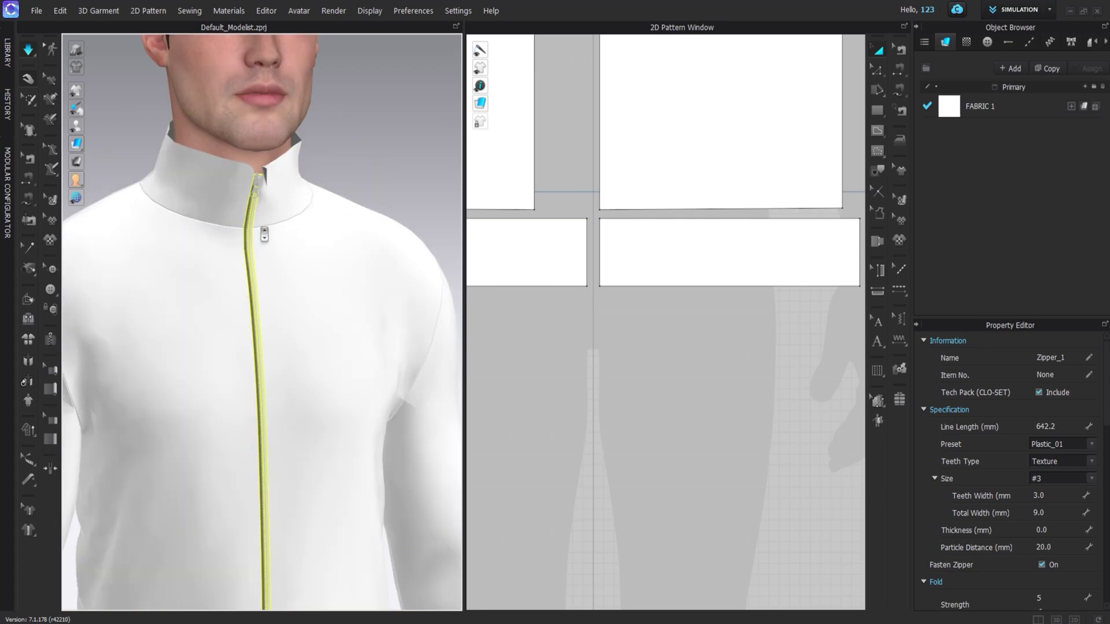
{"action": "scroll", "coordinate": [280, 280], "scroll_direction": "down", "scroll_amount": 3}
{"action": "left_click", "coordinate": [289, 254]}
{"action": "scroll", "coordinate": [271, 185], "scroll_direction": "down", "scroll_amount": 3}
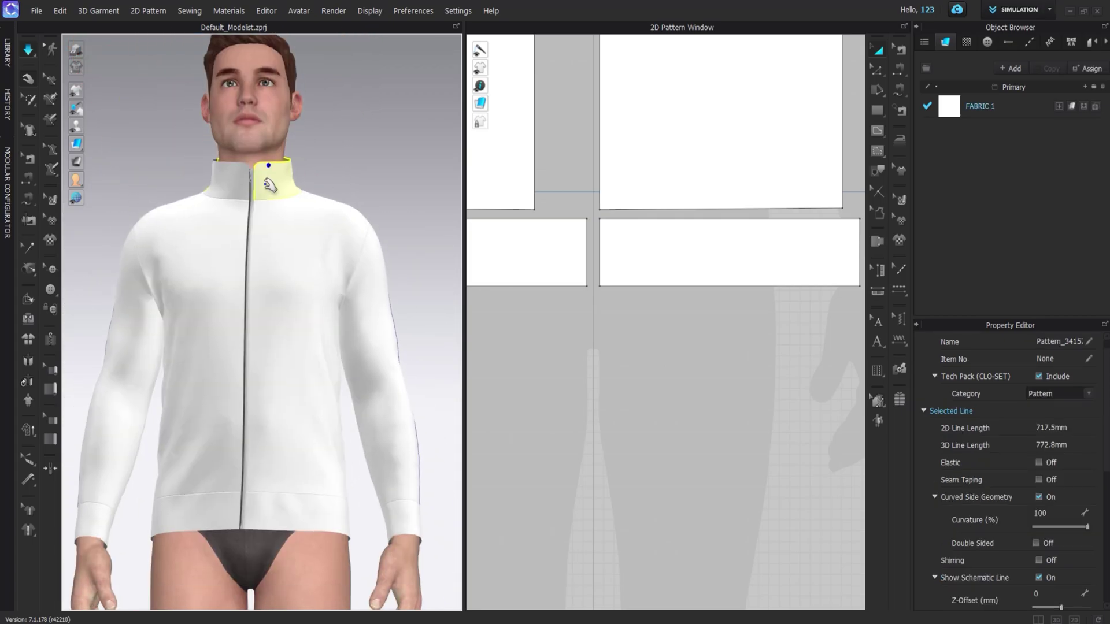
{"action": "scroll", "coordinate": [270, 185], "scroll_direction": "down", "scroll_amount": 2}
{"action": "left_click", "coordinate": [339, 167]}
Step: Hide the avatar and show the zipped garment in front view
{"action": "scroll", "coordinate": [335, 191], "scroll_direction": "down", "scroll_amount": 3}
{"action": "mouse_move", "coordinate": [298, 287]}
{"action": "right_mouse_down"}
{"action": "mouse_move", "coordinate": [525, 278]}
{"action": "mouse_move", "coordinate": [350, 309]}
{"action": "mouse_move", "coordinate": [223, 312]}
{"action": "mouse_move", "coordinate": [295, 290]}
{"action": "right_mouse_up"}
{"action": "key", "text": "shift+a"}
{"action": "key", "text": "2"}
Step: Switch the 3D garment's surface display style so that the inner side of the fabric appears white
{"action": "middle_click_drag", "start_coordinate": [604, 195], "coordinate": [615, 344]}
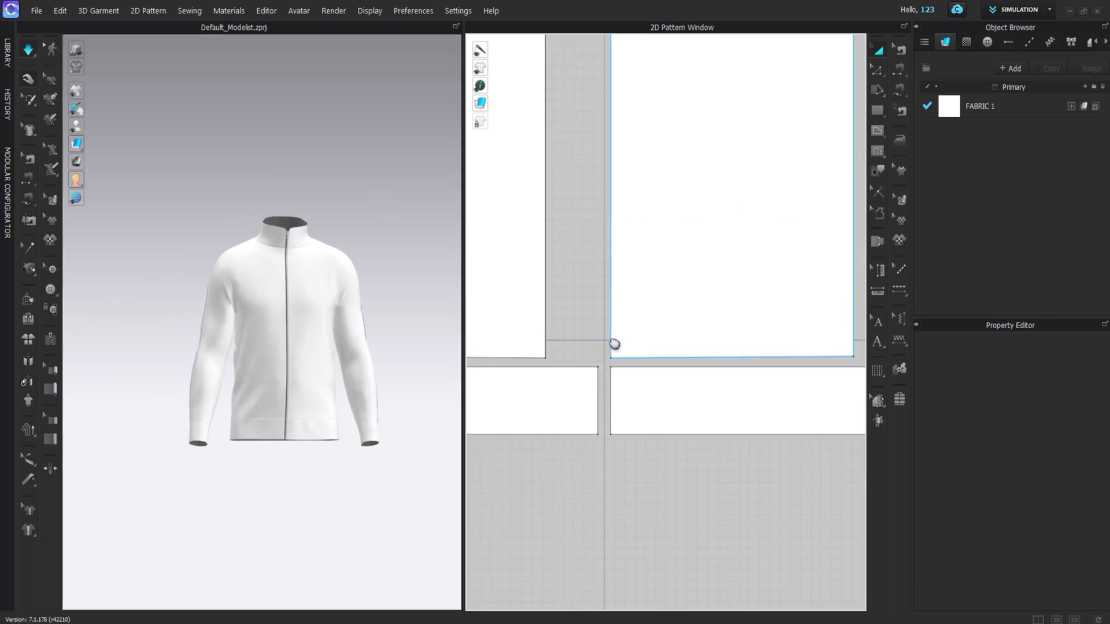
{"action": "scroll", "coordinate": [615, 344], "scroll_direction": "down", "scroll_amount": 3}
{"action": "left_click", "coordinate": [602, 176]}
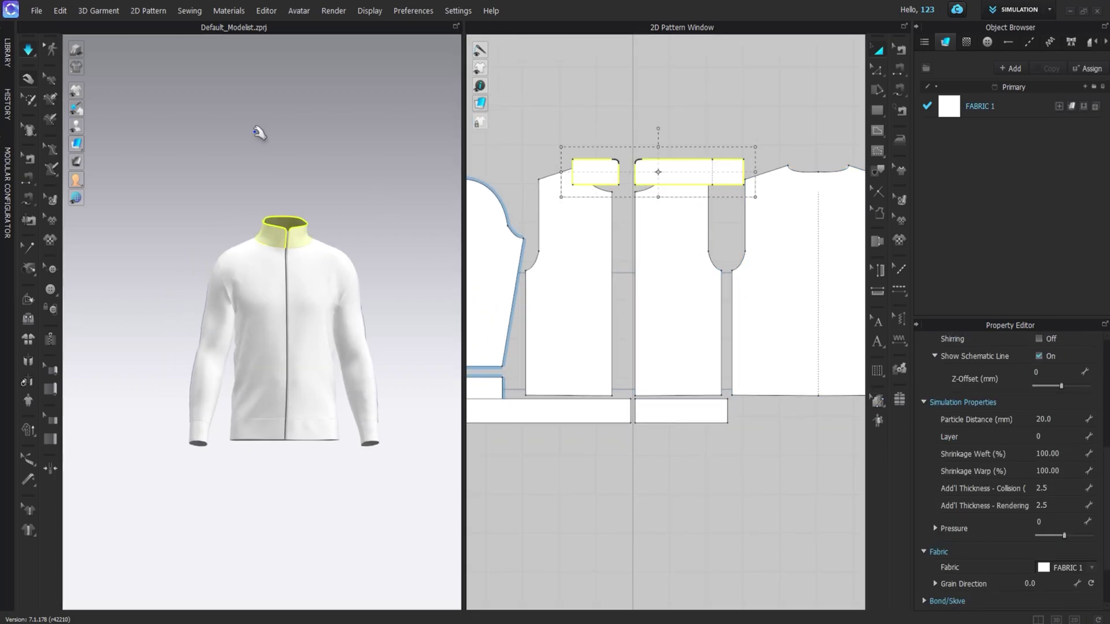
{"action": "left_click", "coordinate": [98, 144]}
{"action": "left_click", "coordinate": [223, 131]}
{"action": "left_click", "coordinate": [50, 339]}
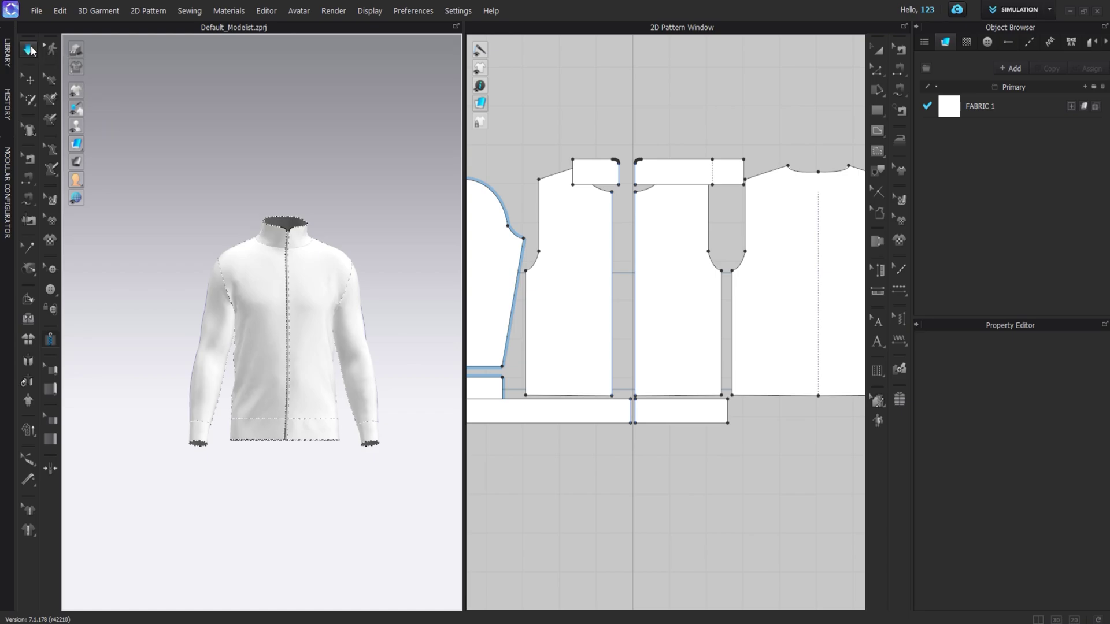
{"action": "left_click", "coordinate": [32, 51]}
{"action": "mouse_move", "coordinate": [75, 90]}
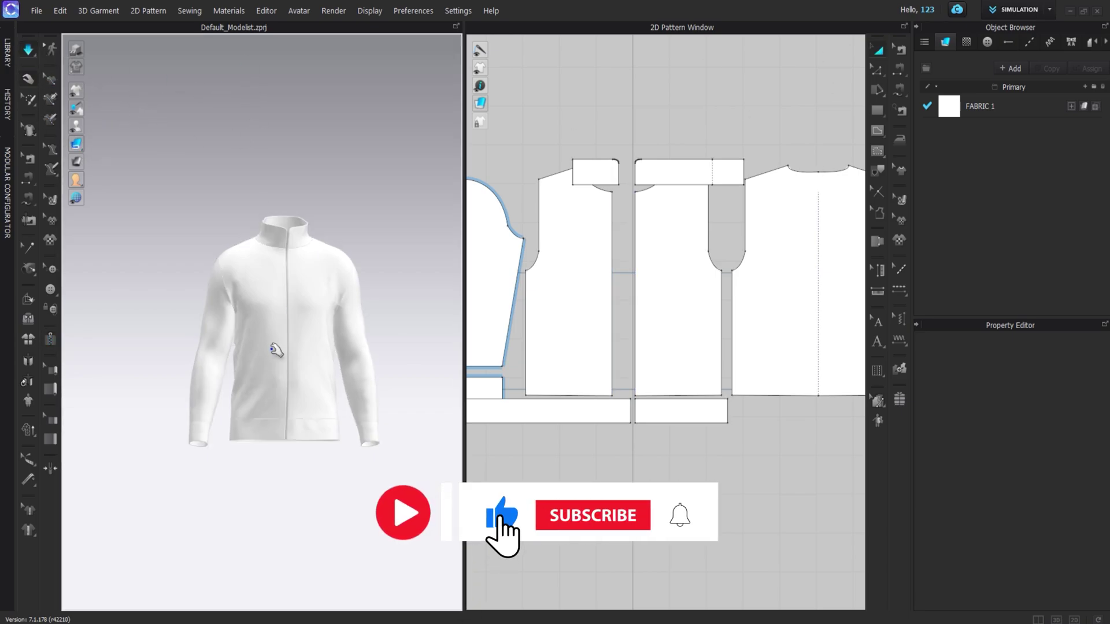
Step: Show the avatar again and turn the garment to its back view
{"action": "right_click_drag", "start_coordinate": [272, 349], "coordinate": [260, 437]}
{"action": "key", "text": "shift+a"}
{"action": "left_click_drag", "start_coordinate": [332, 444], "coordinate": [339, 485]}
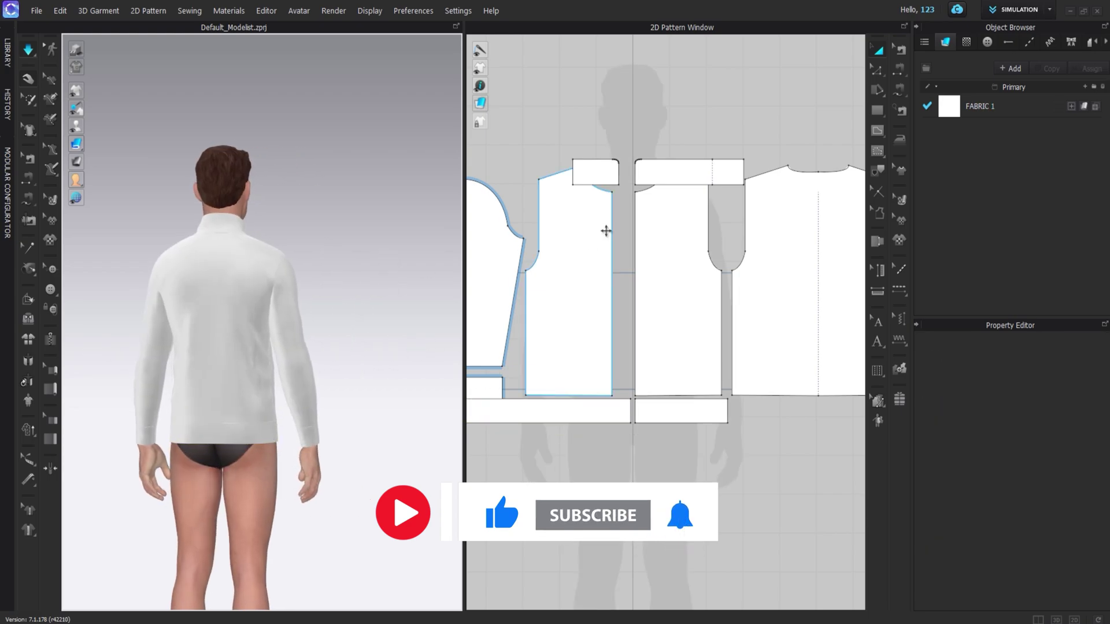
Step: Draw a V-shaped internal polyline across the sleeve below the armhole, with its point on the sleeve's centre line
{"action": "scroll", "coordinate": [606, 231], "scroll_direction": "down", "scroll_amount": 2}
{"action": "mouse_move", "coordinate": [581, 250]}
{"action": "middle_mouse_down"}
{"action": "mouse_move", "coordinate": [627, 250]}
{"action": "mouse_move", "coordinate": [632, 234]}
{"action": "mouse_move", "coordinate": [579, 234]}
{"action": "middle_mouse_up"}
{"action": "scroll", "coordinate": [578, 249], "scroll_direction": "up", "scroll_amount": 3}
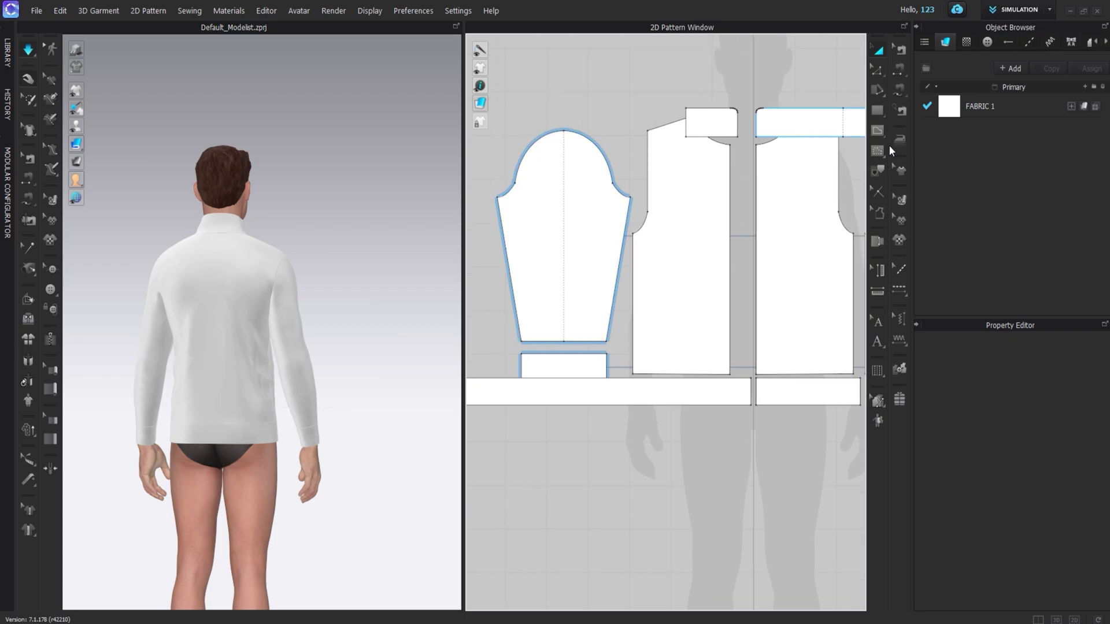
{"action": "left_click", "coordinate": [879, 152]}
{"action": "left_click", "coordinate": [879, 131]}
{"action": "left_click", "coordinate": [907, 133]}
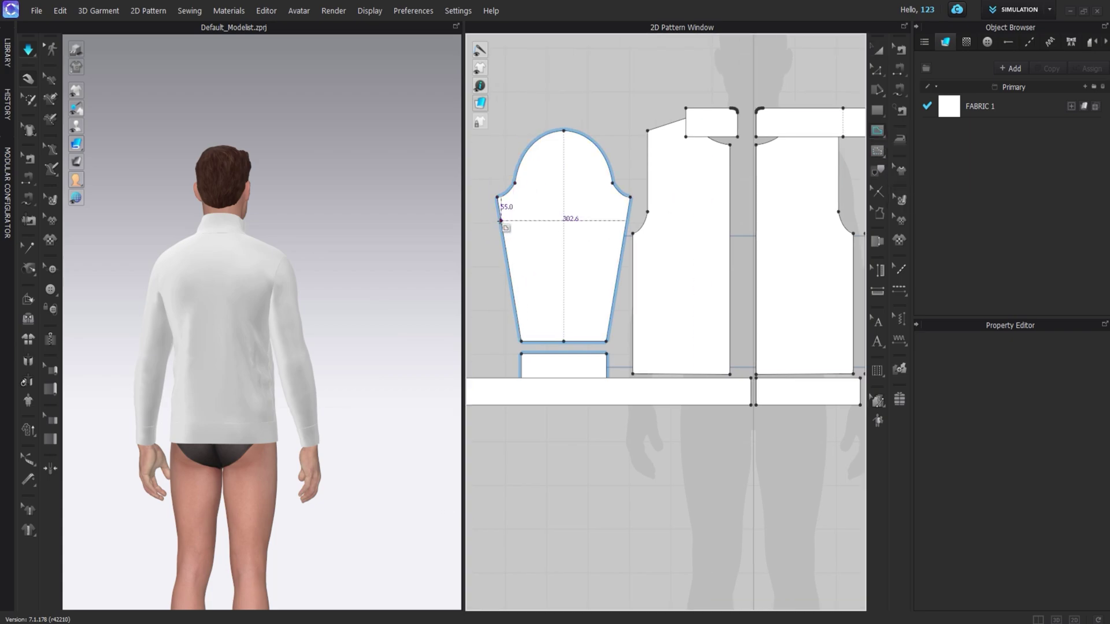
{"action": "left_click", "coordinate": [501, 218]}
{"action": "left_click", "coordinate": [554, 359]}
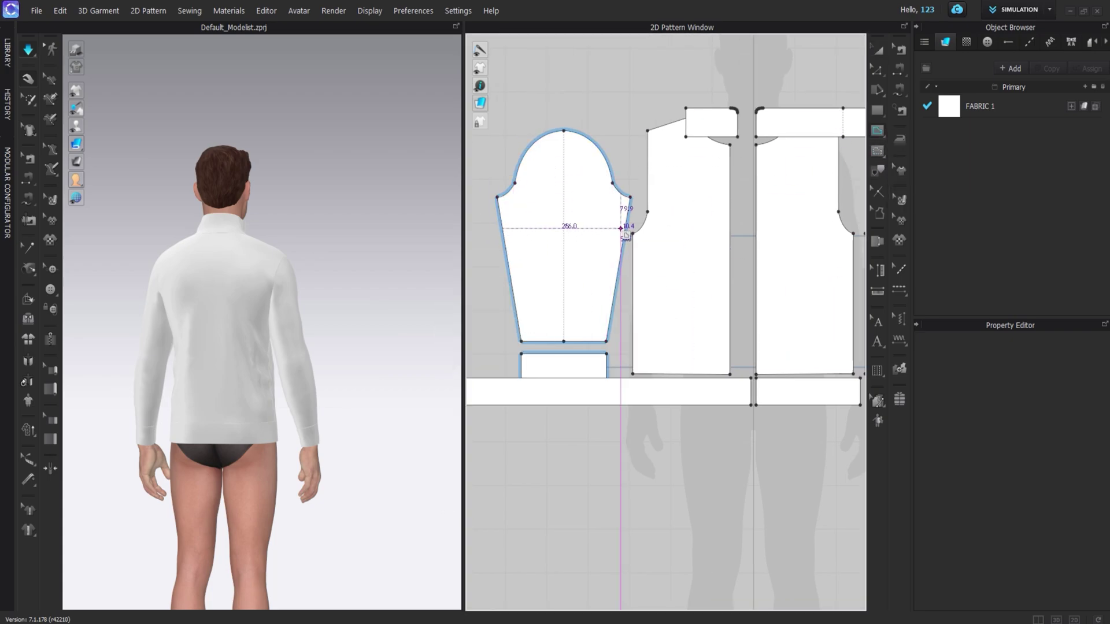
{"action": "left_click", "coordinate": [564, 254]}
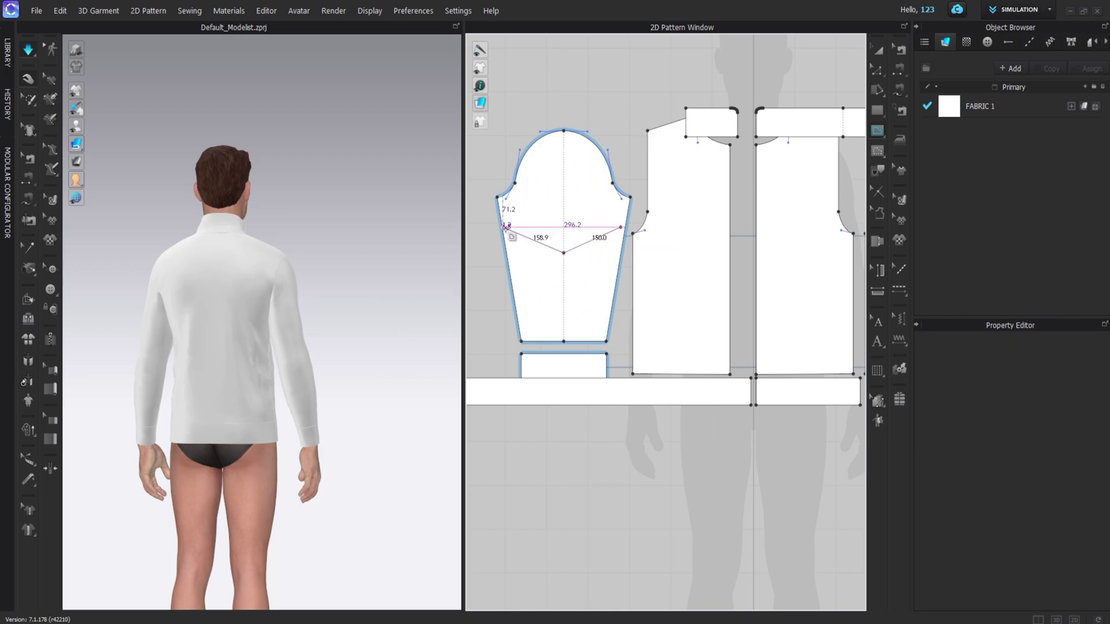
{"action": "double_click", "coordinate": [501, 228]}
Step: Stretch the V line's end towards the sleeve's side edge and move the whole line up to armhole level
{"action": "key", "text": "z"}
{"action": "scroll", "coordinate": [633, 215], "scroll_direction": "up", "scroll_amount": 3}
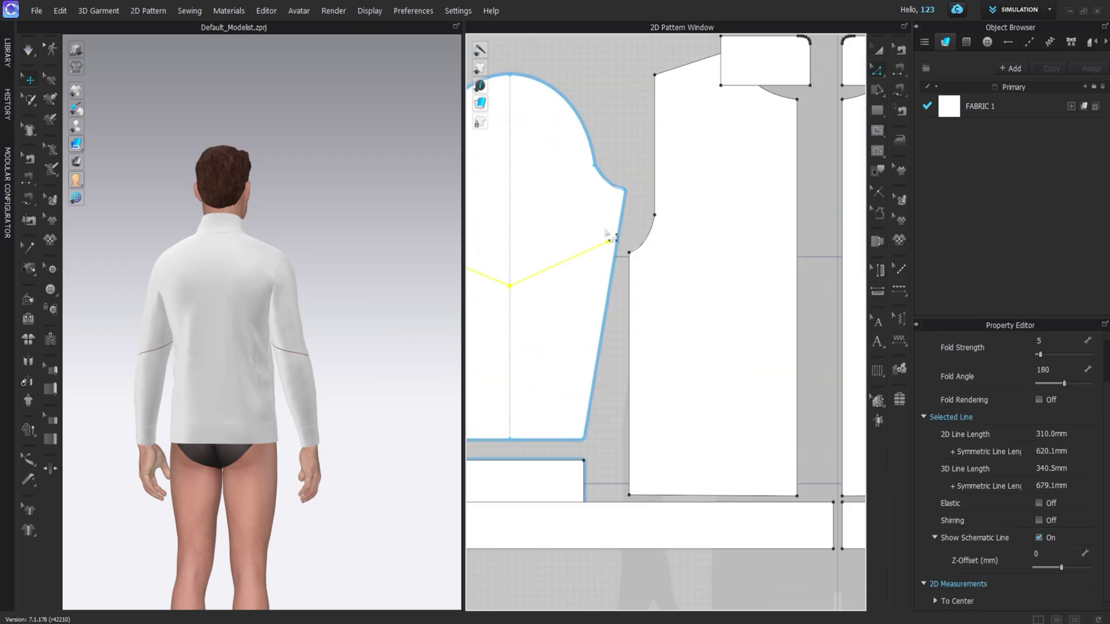
{"action": "middle_click_drag", "start_coordinate": [608, 238], "coordinate": [725, 223]}
{"action": "left_click_drag", "start_coordinate": [725, 224], "coordinate": [733, 223]}
{"action": "left_click", "coordinate": [878, 50]}
{"action": "left_click", "coordinate": [576, 250]}
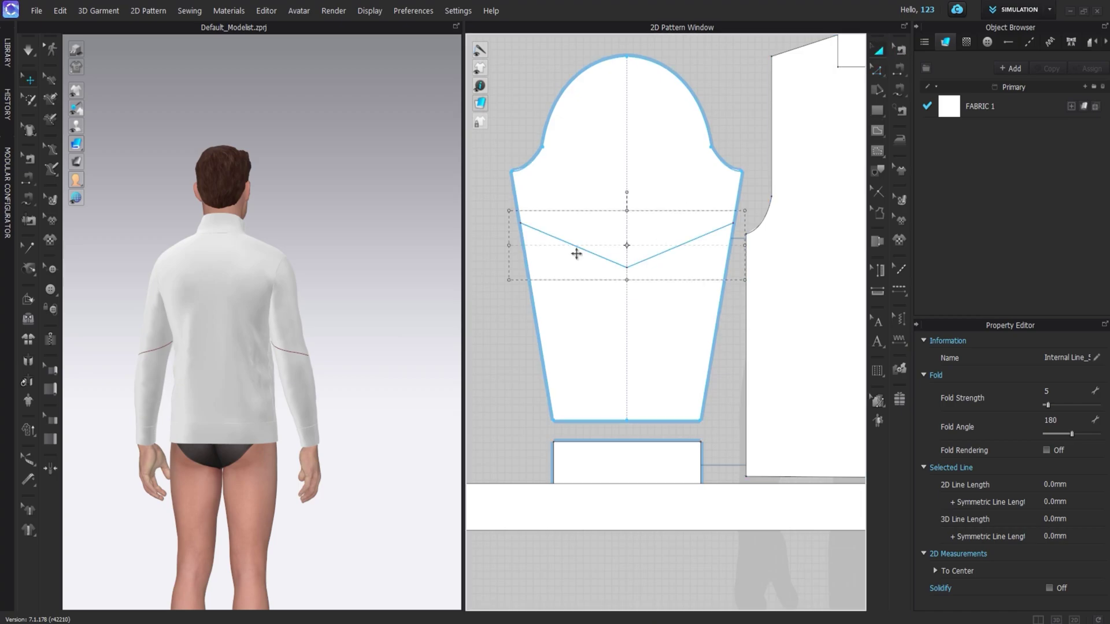
{"action": "right_click_drag", "start_coordinate": [323, 289], "coordinate": [89, 302]}
{"action": "left_click_drag", "start_coordinate": [654, 253], "coordinate": [655, 205]}
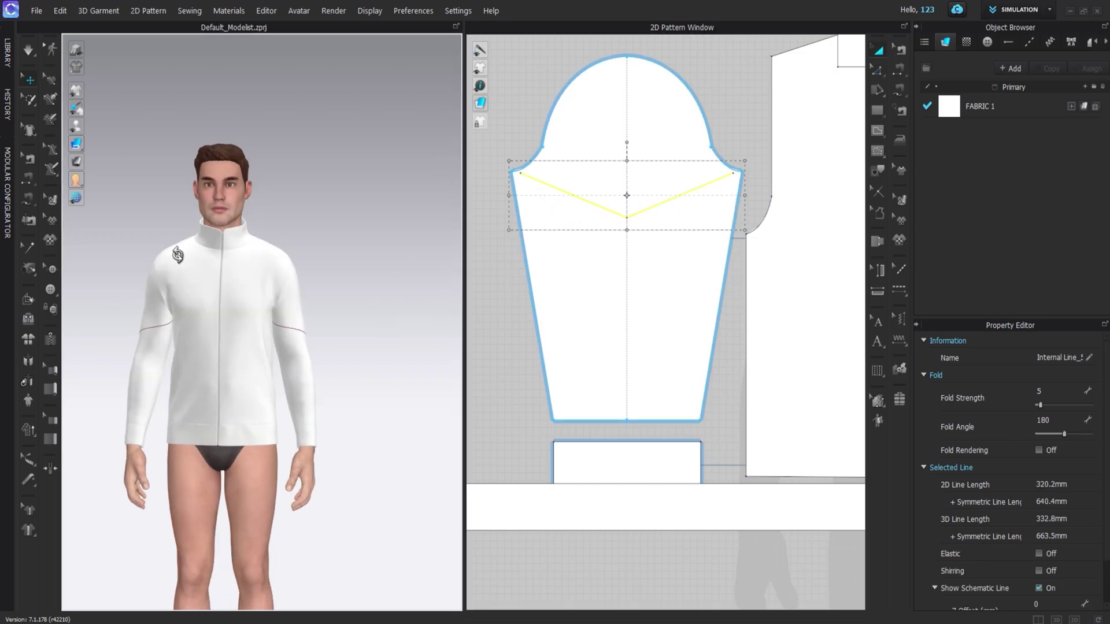
Step: Extend both ends of the V line to the sleeve's side edges just below the armhole curve
{"action": "scroll", "coordinate": [515, 174], "scroll_direction": "up", "scroll_amount": 3}
{"action": "middle_click_drag", "start_coordinate": [668, 221], "coordinate": [706, 283]}
{"action": "left_click_drag", "start_coordinate": [538, 222], "coordinate": [523, 218]}
{"action": "scroll", "coordinate": [529, 225], "scroll_direction": "down", "scroll_amount": 3}
{"action": "scroll", "coordinate": [720, 230], "scroll_direction": "up", "scroll_amount": 2}
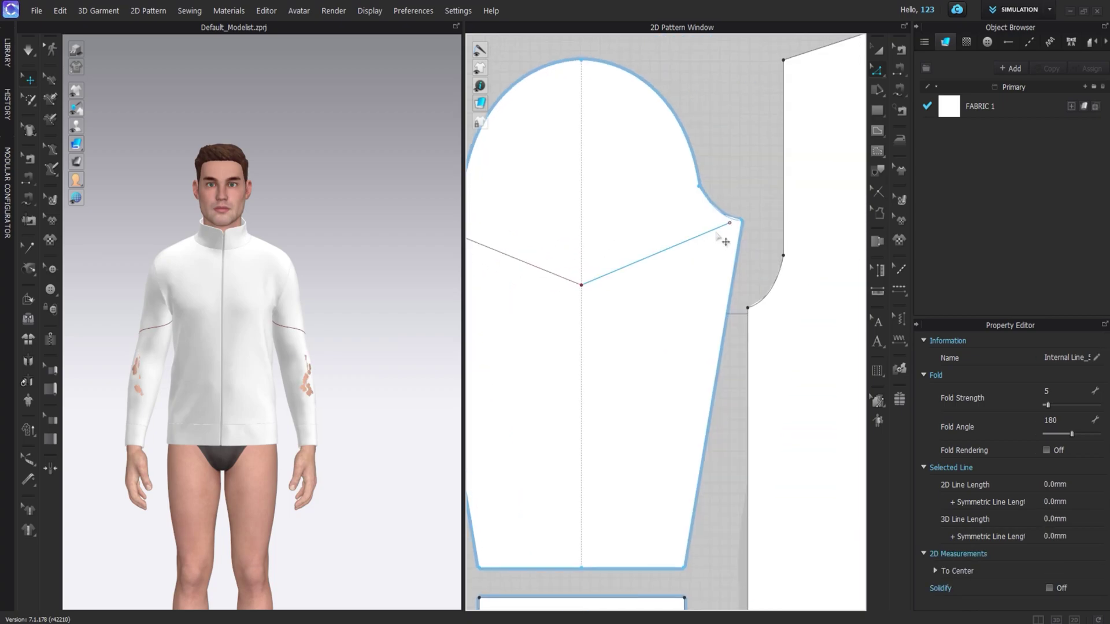
{"action": "left_click_drag", "start_coordinate": [730, 223], "coordinate": [654, 303]}
Step: Add a second, parallel V line on the sleeve a short distance below the first
{"action": "scroll", "coordinate": [786, 228], "scroll_direction": "down", "scroll_amount": 2}
{"action": "key", "text": "a"}
{"action": "left_click", "coordinate": [705, 247]}
{"action": "right_click_drag", "start_coordinate": [405, 277], "coordinate": [424, 258]}
{"action": "left_click", "coordinate": [509, 251]}
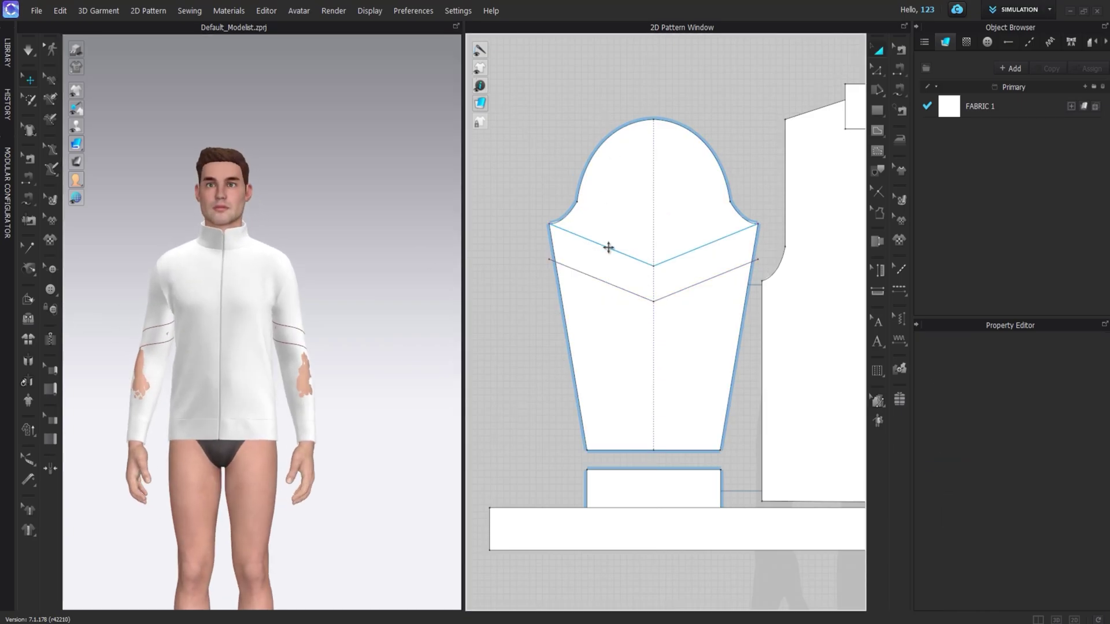
{"action": "left_click", "coordinate": [609, 248]}
{"action": "left_click", "coordinate": [615, 287], "text": "shift"}
{"action": "right_click", "coordinate": [615, 288]}
{"action": "left_click", "coordinate": [736, 154]}
{"action": "left_click", "coordinate": [711, 285]}
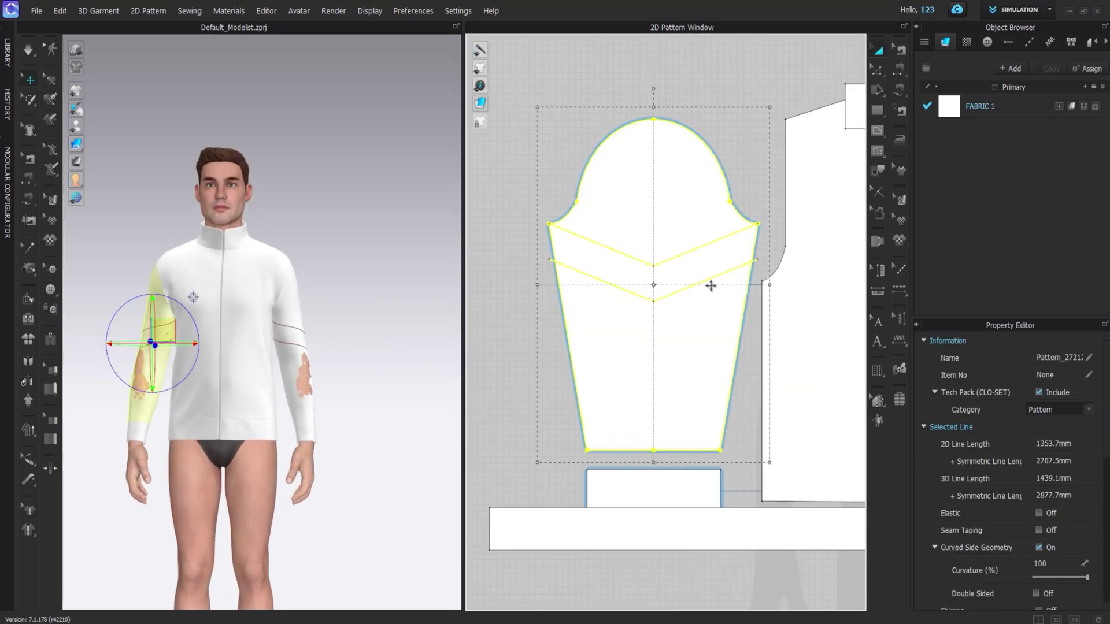
Step: Paste a copy of the sleeve's lower V line onto the front panel, fitting it between the armhole base and the centre front edge
{"action": "scroll", "coordinate": [706, 277], "scroll_direction": "down", "scroll_amount": 3}
{"action": "middle_click_drag", "start_coordinate": [707, 278], "coordinate": [612, 265]}
{"action": "left_click", "coordinate": [623, 267]}
{"action": "key", "text": "ctrl+c"}
{"action": "key", "text": "ctrl+v"}
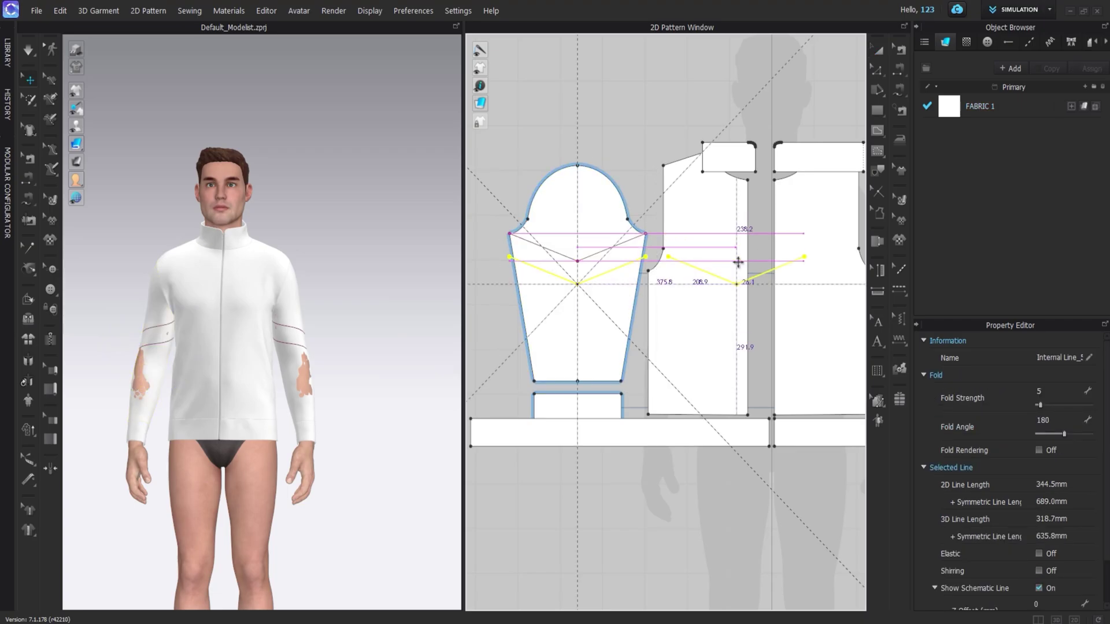
{"action": "left_click", "coordinate": [748, 261]}
{"action": "left_click_drag", "start_coordinate": [762, 281], "coordinate": [762, 313]}
{"action": "key", "text": "z"}
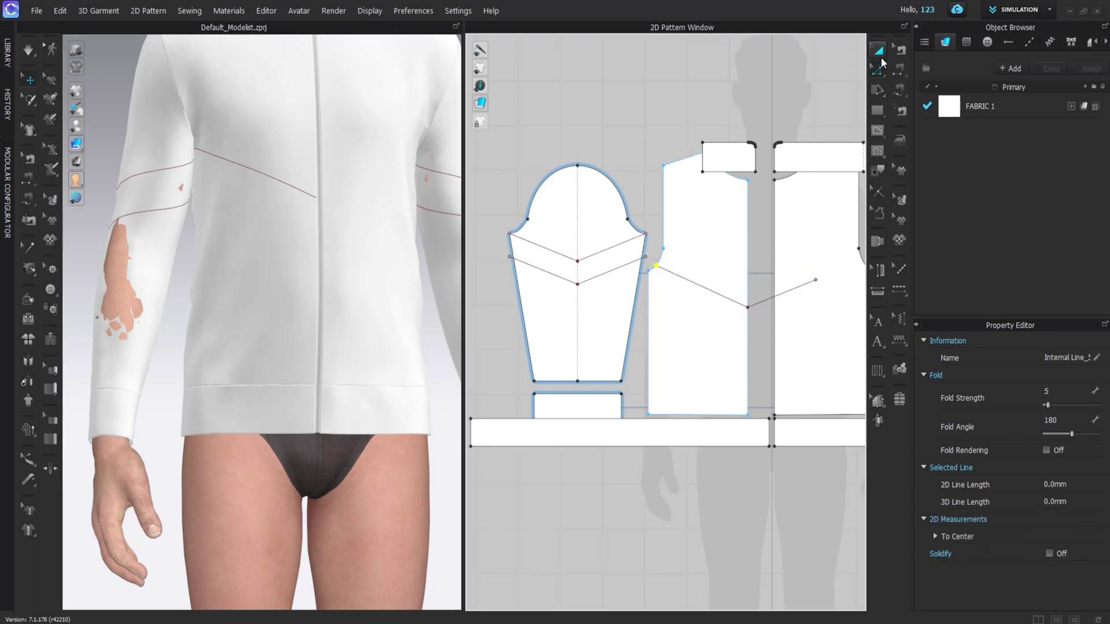
{"action": "left_click_drag", "start_coordinate": [770, 299], "coordinate": [768, 307]}
Step: Paste a second copy of the line below it on the front panel and extend its outer end to the side edge
{"action": "key", "text": "ctrl+c"}
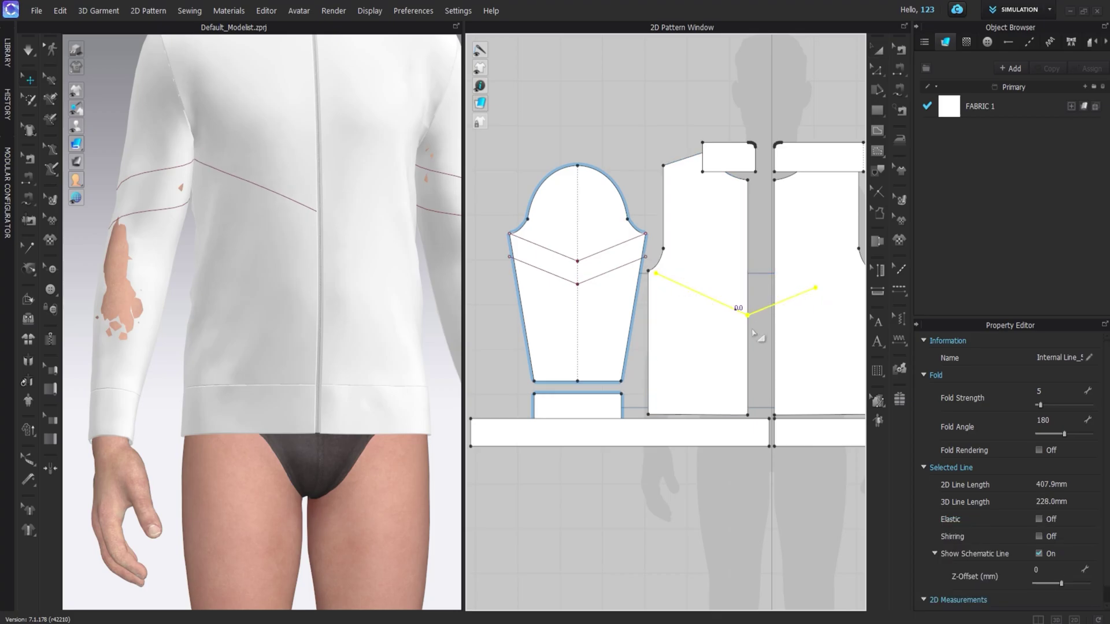
{"action": "key", "text": "ctrl+v"}
{"action": "left_click", "coordinate": [665, 312]}
{"action": "left_click_drag", "start_coordinate": [657, 305], "coordinate": [645, 297]}
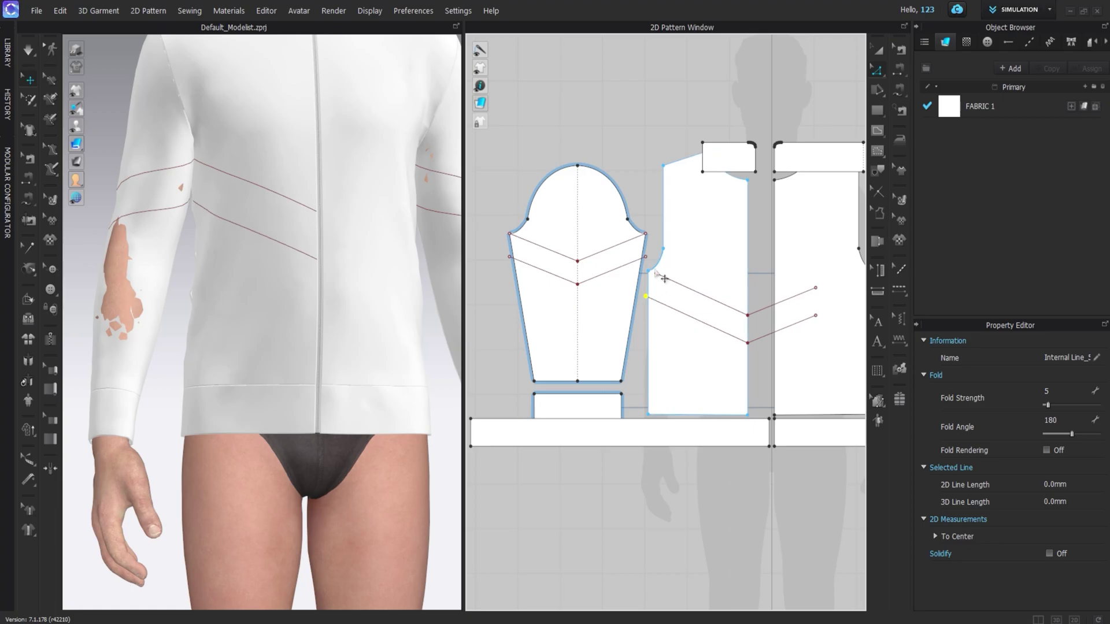
{"action": "right_click_drag", "start_coordinate": [171, 206], "coordinate": [127, 212]}
Step: Cut and sew the sleeve along both V lines to separate a chevron band
{"action": "left_click", "coordinate": [607, 255]}
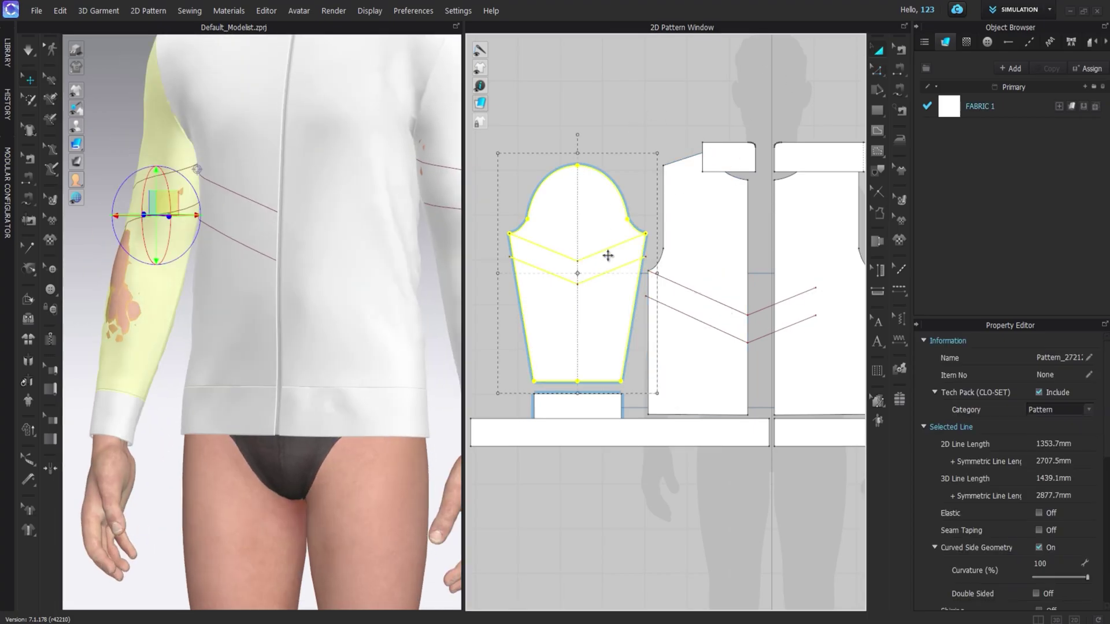
{"action": "right_click", "coordinate": [612, 249]}
{"action": "left_click", "coordinate": [621, 306]}
{"action": "left_click", "coordinate": [607, 276]}
{"action": "right_click", "coordinate": [605, 271]}
{"action": "left_click", "coordinate": [647, 463]}
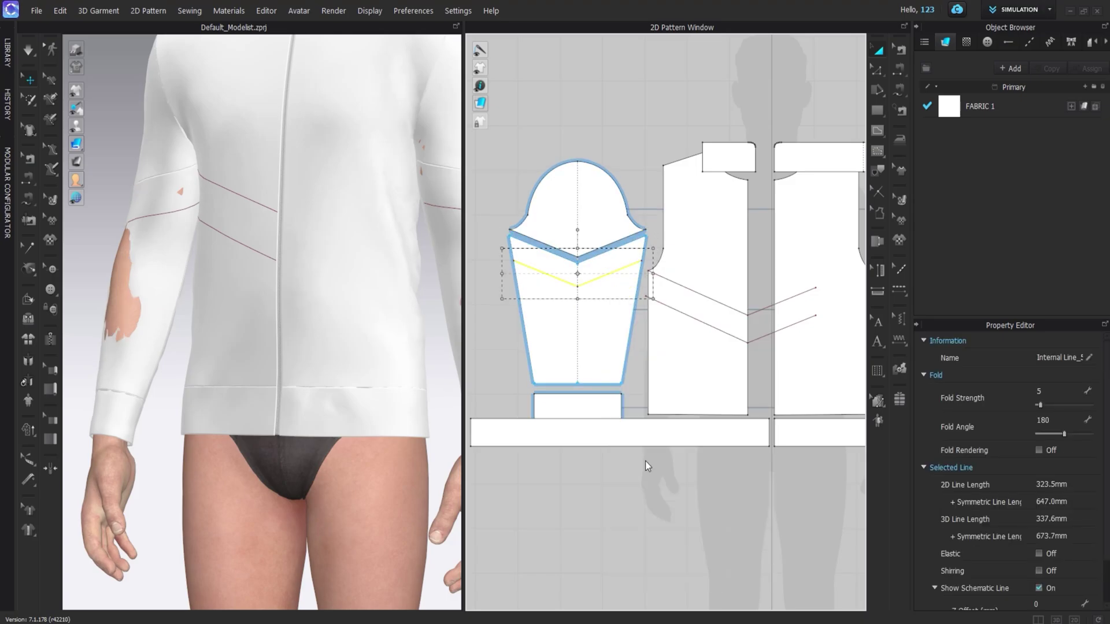
Step: Simulate the garment and pull the lower sleeve sections out over the exposed forearms on both sides
{"action": "key", "text": "space"}
{"action": "scroll", "coordinate": [140, 287], "scroll_direction": "down", "scroll_amount": 2}
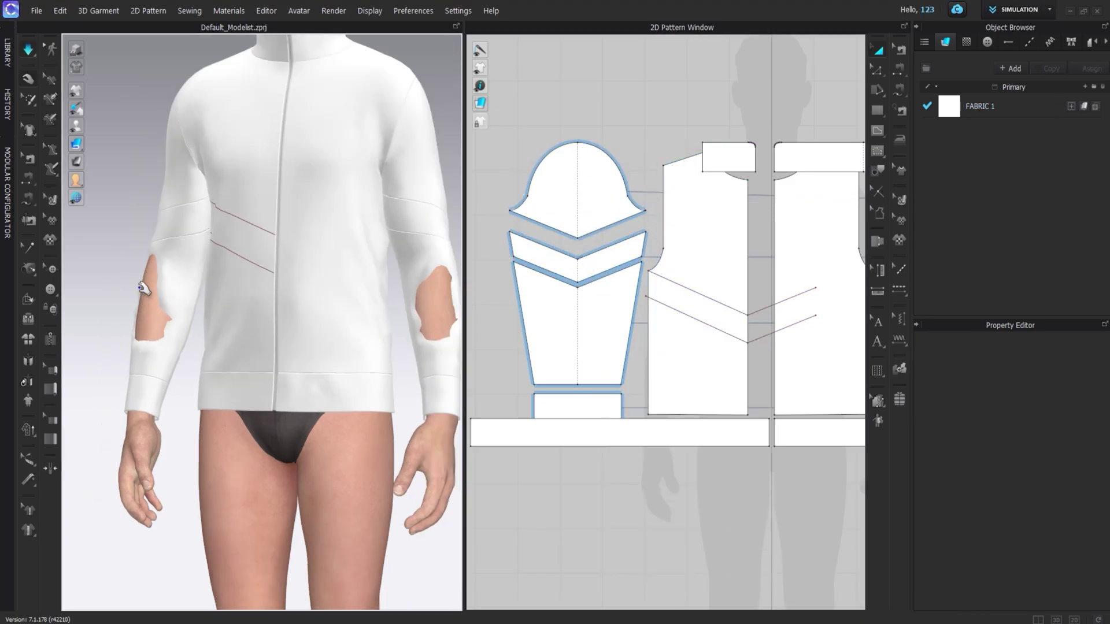
{"action": "left_click", "coordinate": [173, 299]}
{"action": "right_click_drag", "start_coordinate": [173, 300], "coordinate": [352, 354]}
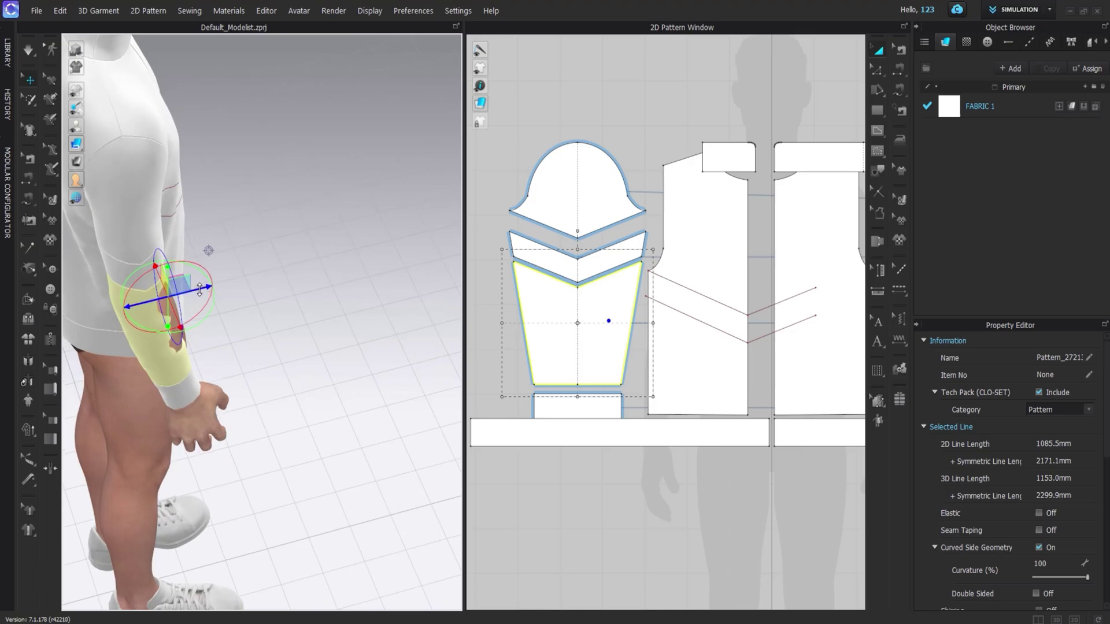
{"action": "left_click_drag", "start_coordinate": [187, 322], "coordinate": [174, 322]}
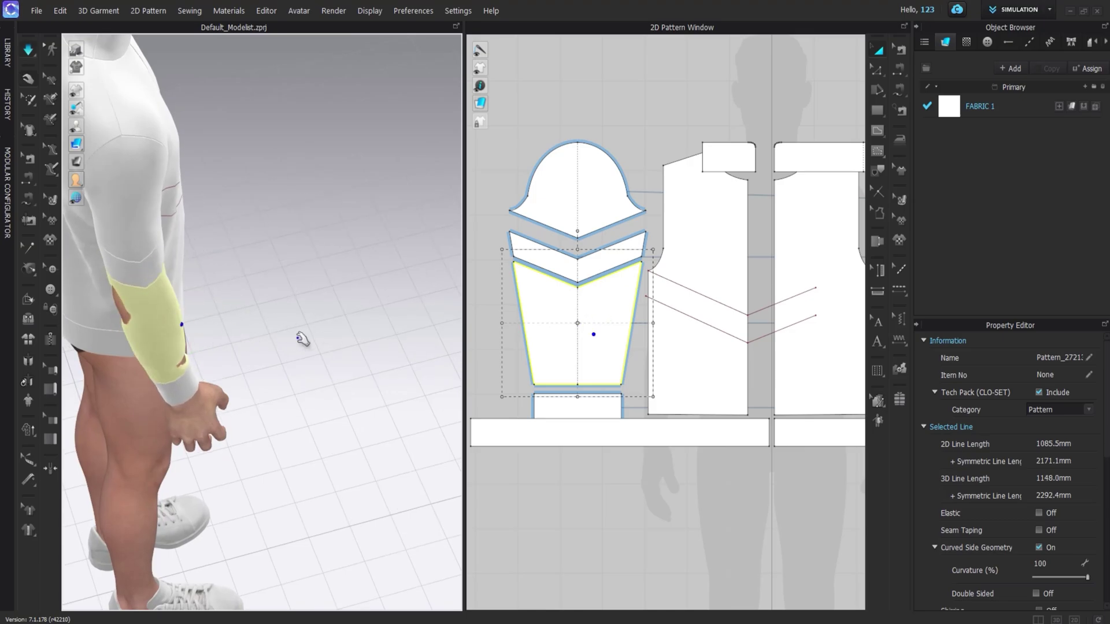
{"action": "right_click_drag", "start_coordinate": [133, 317], "coordinate": [50, 337]}
{"action": "middle_click_drag", "start_coordinate": [410, 298], "coordinate": [315, 317]}
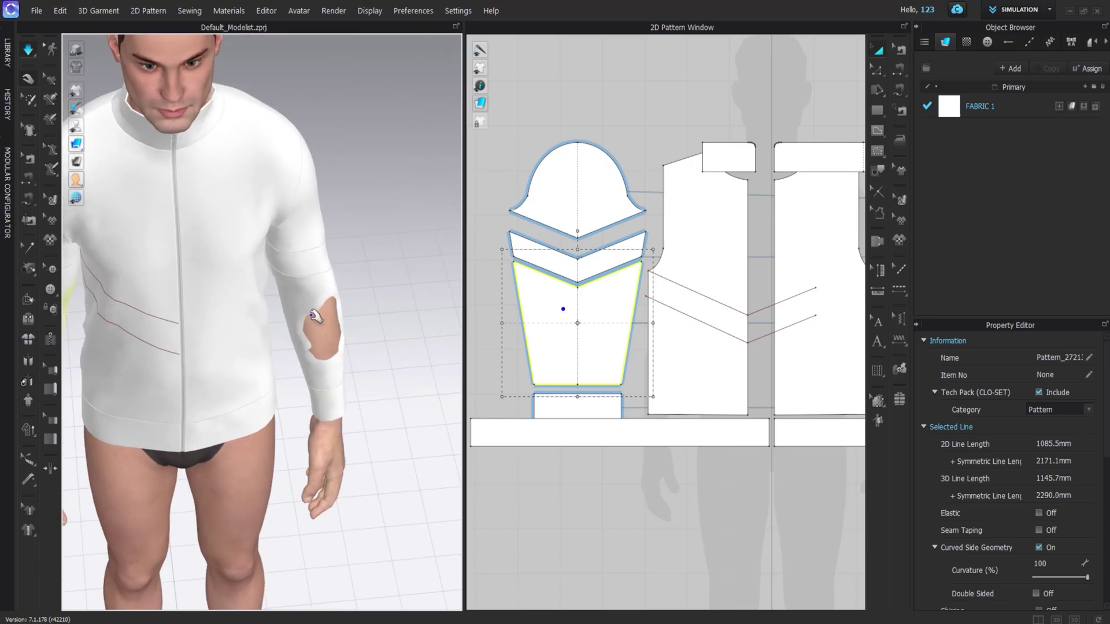
{"action": "left_click", "coordinate": [313, 306]}
{"action": "left_click", "coordinate": [354, 338]}
Step: Delete the portions of both diagonal lines that extend past the centre front edge onto the opposite panel
{"action": "middle_click_drag", "start_coordinate": [752, 308], "coordinate": [661, 307]}
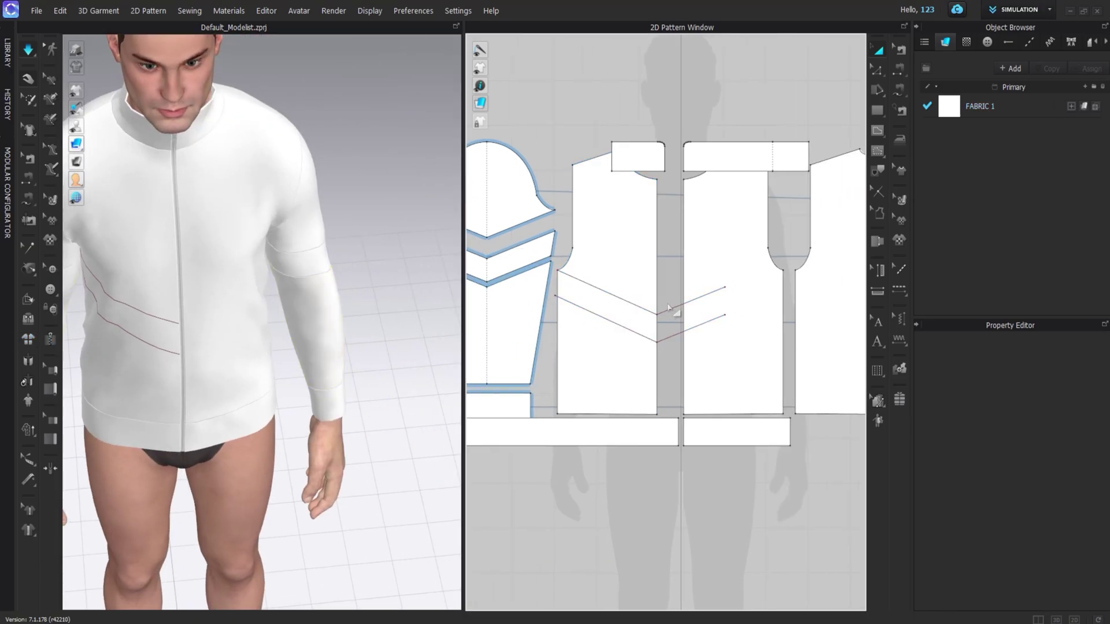
{"action": "left_click", "coordinate": [670, 308]}
{"action": "key", "text": "Delete"}
{"action": "left_click", "coordinate": [726, 315]}
{"action": "key", "text": "Delete"}
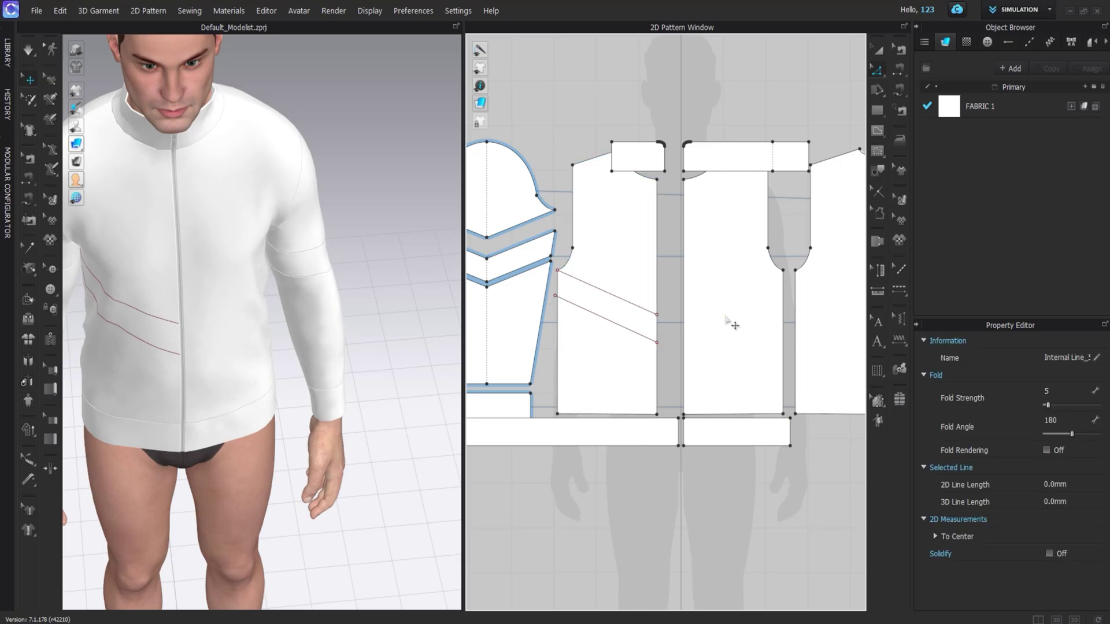
Step: Copy both diagonal lines and paste them mirrored onto the opposite front panel, aligned with its centre front edge
{"action": "left_click", "coordinate": [878, 50]}
{"action": "left_click", "coordinate": [628, 306]}
{"action": "left_click", "coordinate": [636, 329], "text": "shift"}
{"action": "key", "text": "ctrl+c"}
{"action": "key", "text": "ctrl+r"}
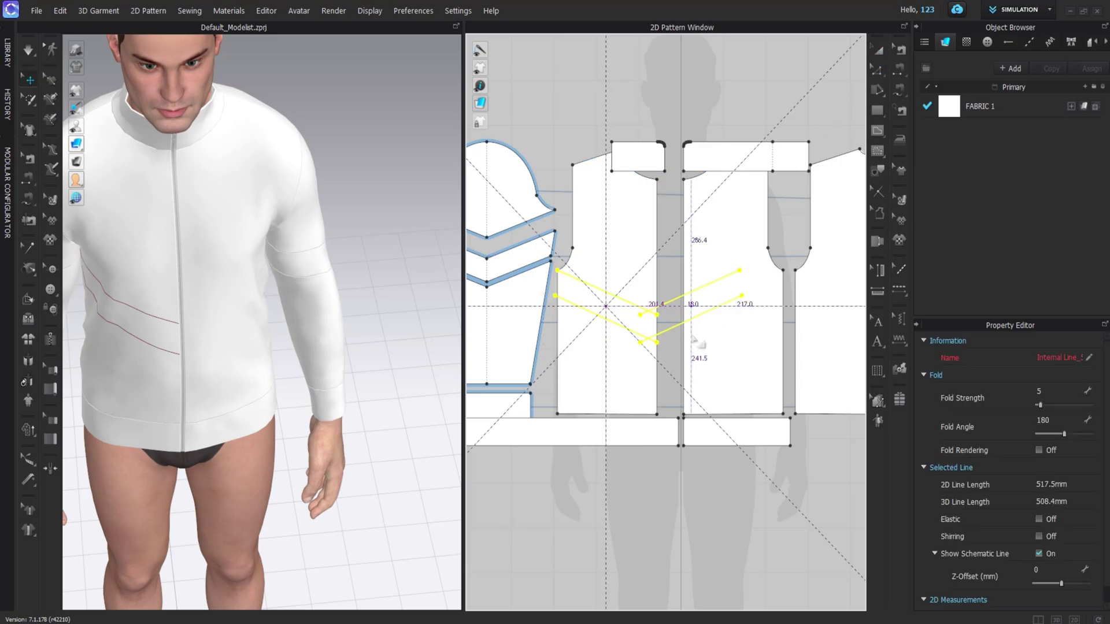
{"action": "left_click", "coordinate": [742, 334]}
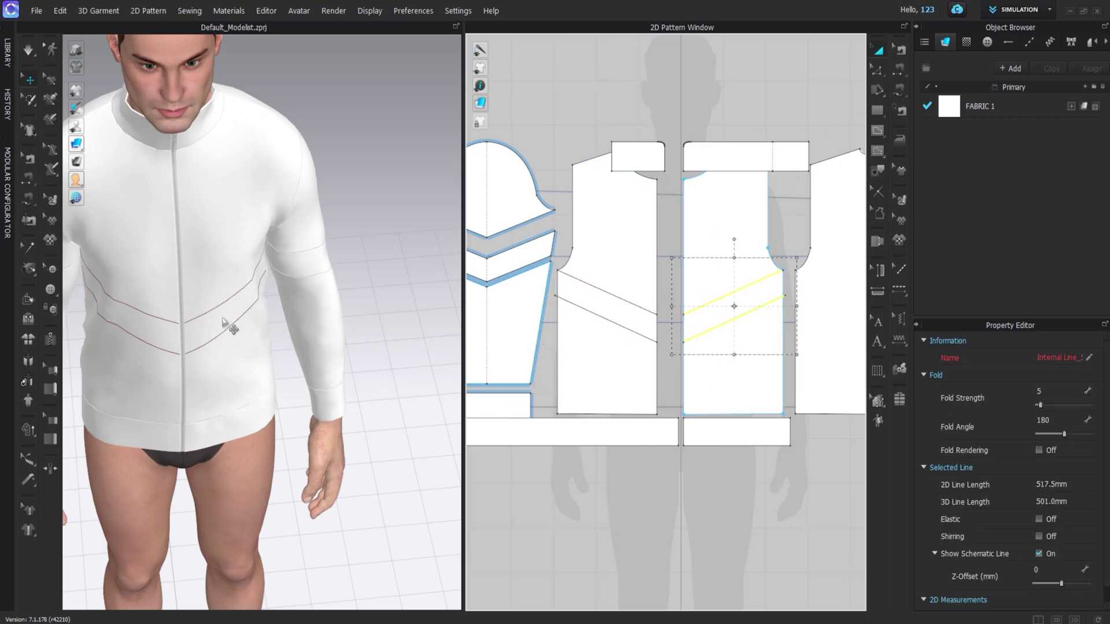
Step: Cut and sew the front panel with the mirrored lines along both diagonals
{"action": "key", "text": "2"}
{"action": "scroll", "coordinate": [787, 279], "scroll_direction": "up", "scroll_amount": 2}
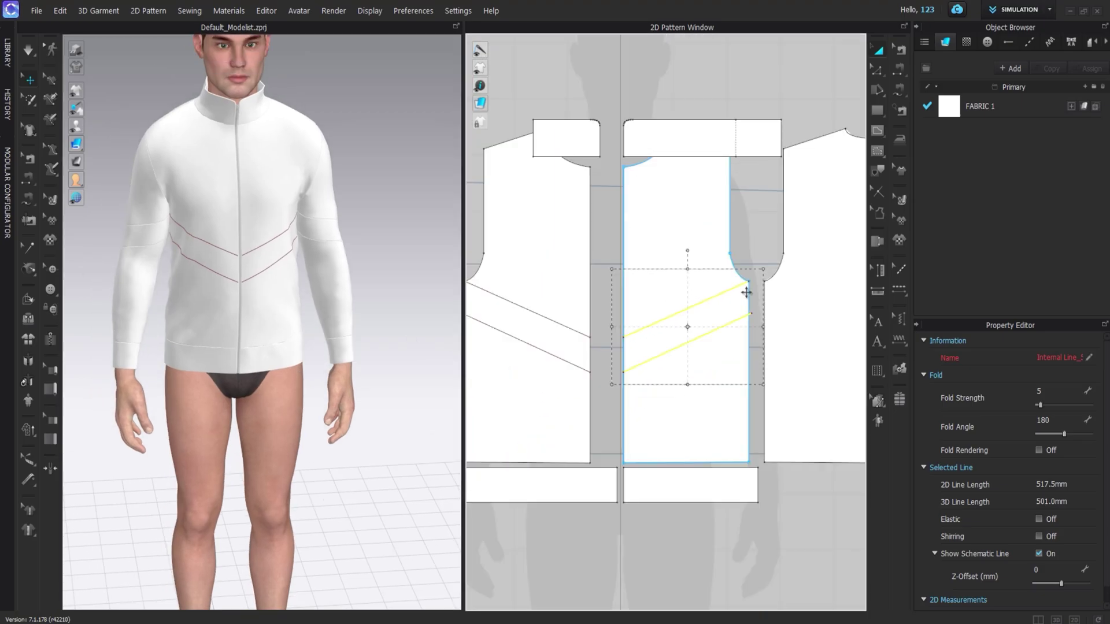
{"action": "right_click", "coordinate": [721, 325]}
{"action": "left_click", "coordinate": [756, 222]}
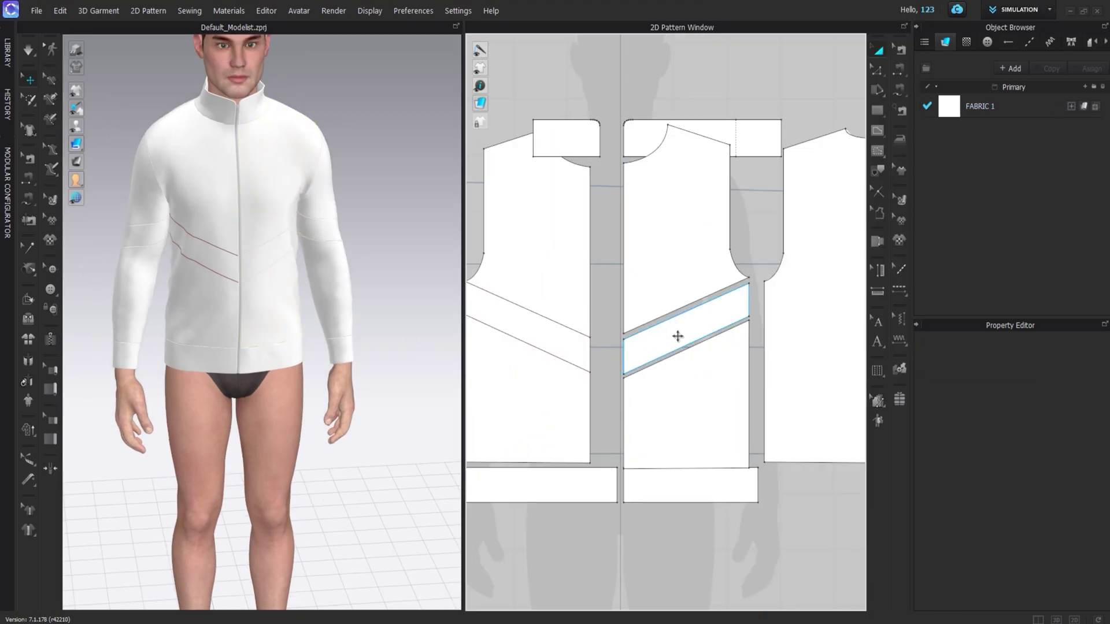
Step: Cut and sew the other front panel along its two diagonal lines
{"action": "middle_click_drag", "start_coordinate": [677, 335], "coordinate": [738, 330]}
{"action": "left_click", "coordinate": [629, 325]}
{"action": "right_click", "coordinate": [626, 357]}
{"action": "left_click", "coordinate": [662, 224]}
Step: Copy the two diagonal lines onto one half of the back panel and paste them mirrored onto the other half, meeting at centre back
{"action": "scroll", "coordinate": [701, 267], "scroll_direction": "down", "scroll_amount": 3}
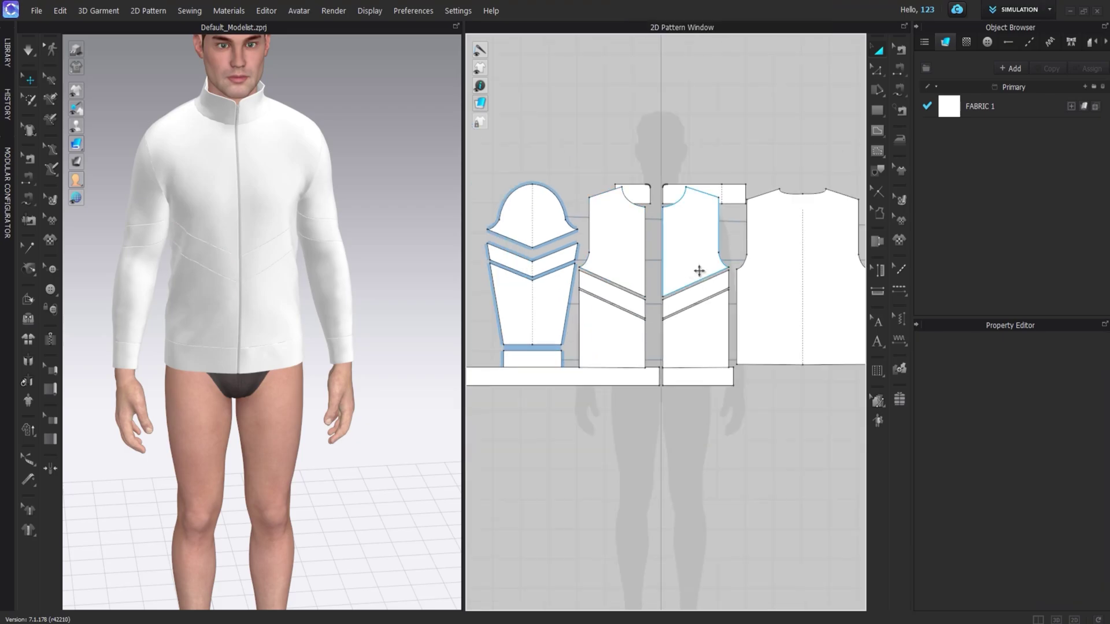
{"action": "scroll", "coordinate": [701, 268], "scroll_direction": "up", "scroll_amount": 4}
{"action": "scroll", "coordinate": [660, 260], "scroll_direction": "down", "scroll_amount": 2}
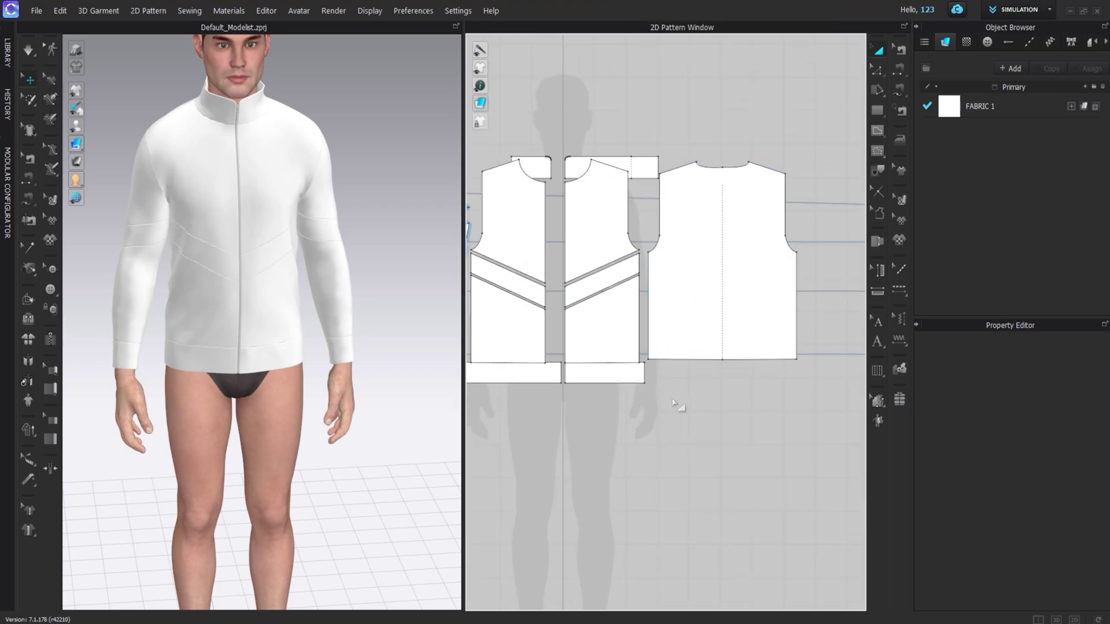
{"action": "scroll", "coordinate": [620, 270], "scroll_direction": "down", "scroll_amount": 2}
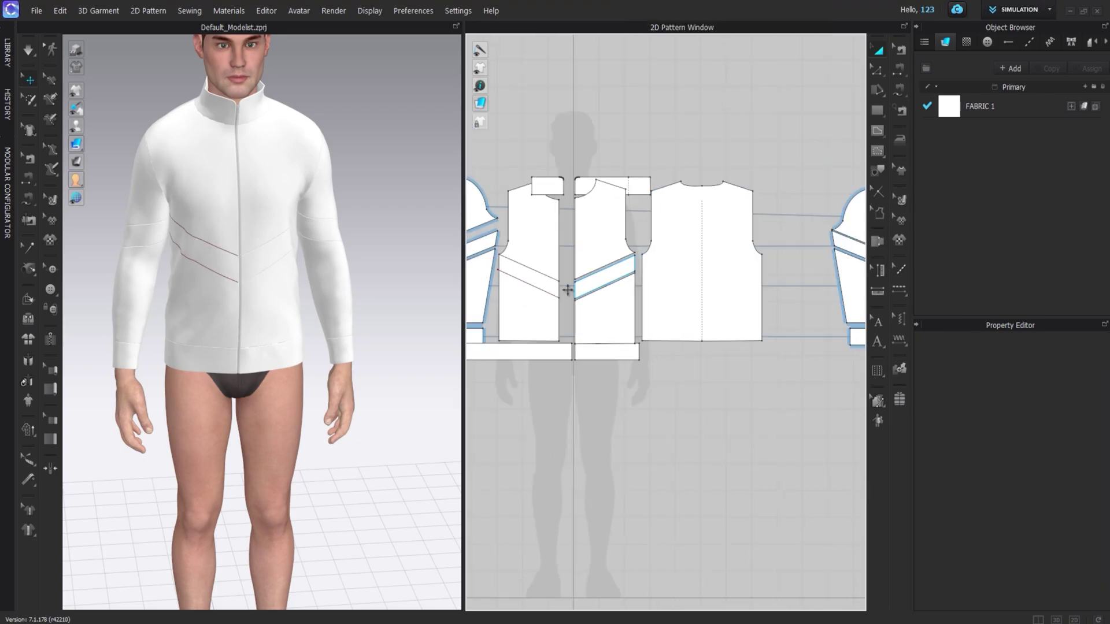
{"action": "left_click", "coordinate": [544, 289]}
{"action": "key", "text": "ctrl+v"}
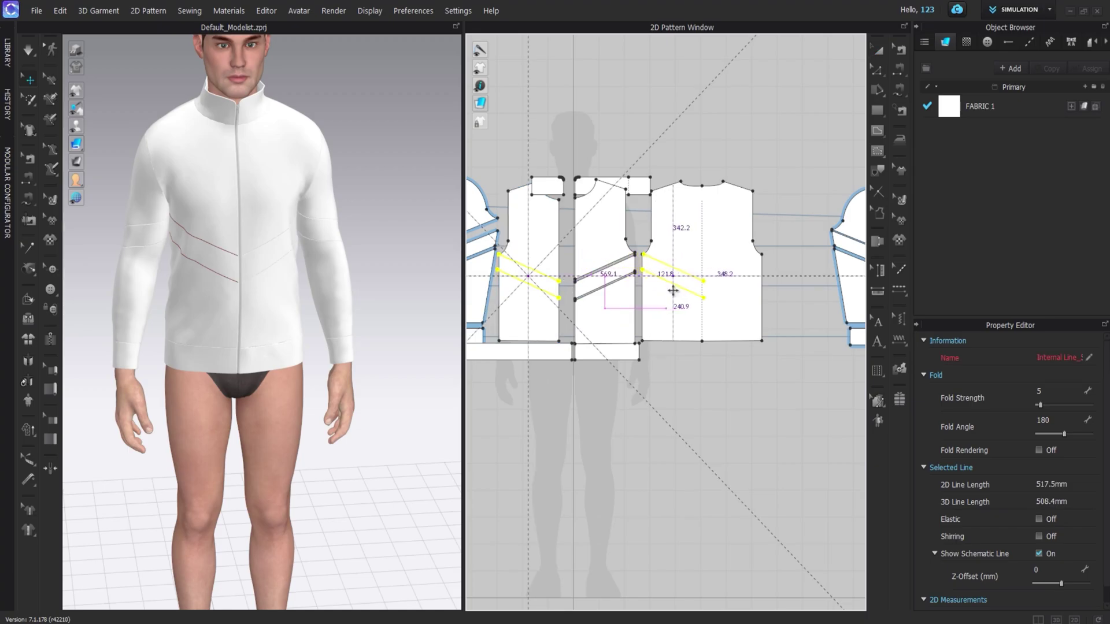
{"action": "left_click", "coordinate": [686, 289]}
{"action": "scroll", "coordinate": [656, 269], "scroll_direction": "up", "scroll_amount": 5}
{"action": "scroll", "coordinate": [639, 258], "scroll_direction": "down", "scroll_amount": 5}
{"action": "left_click_drag", "start_coordinate": [640, 257], "coordinate": [762, 264]}
{"action": "left_click", "coordinate": [764, 264]}
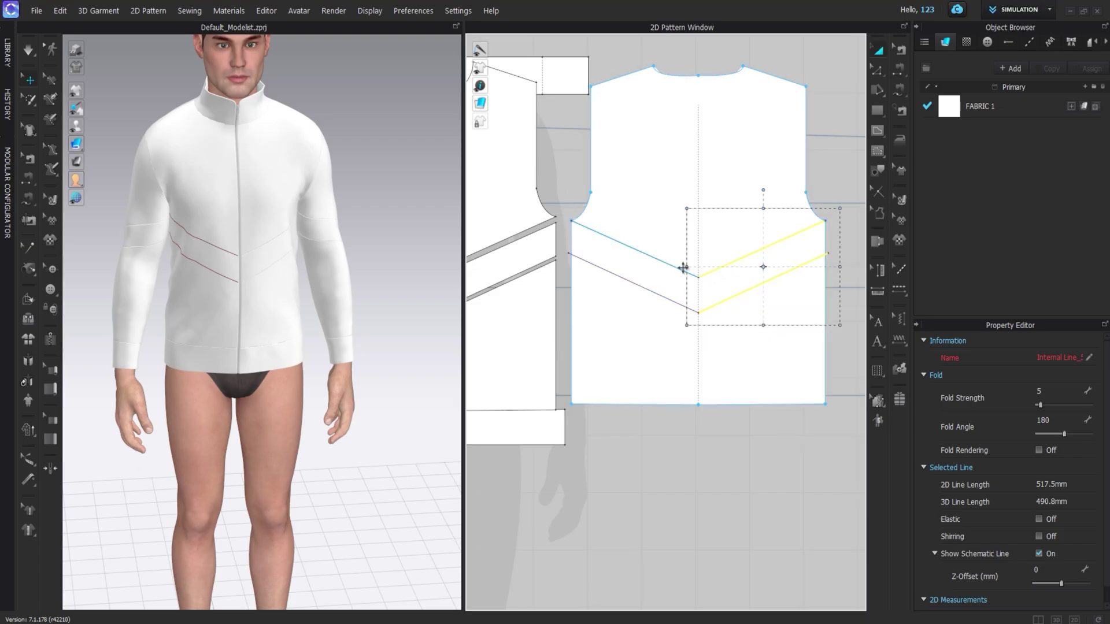
Step: Cut and sew the back panel along both chevron lines
{"action": "left_click", "coordinate": [684, 270], "text": "shift"}
{"action": "left_click", "coordinate": [664, 295], "text": "shift"}
{"action": "right_click", "coordinate": [655, 294]}
{"action": "left_click", "coordinate": [694, 268]}
{"action": "scroll", "coordinate": [607, 288], "scroll_direction": "down", "scroll_amount": 2}
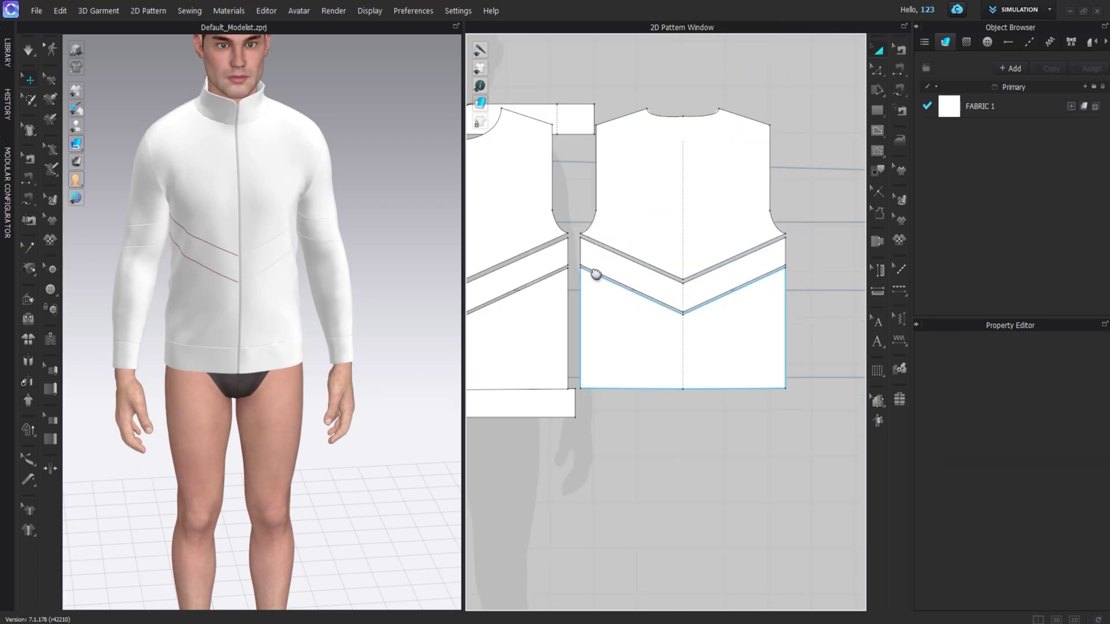
Step: Cut and sew the remaining uncut front panel along its two diagonal lines
{"action": "middle_click_drag", "start_coordinate": [595, 274], "coordinate": [764, 246]}
{"action": "left_click", "coordinate": [558, 233]}
{"action": "left_click", "coordinate": [559, 259], "text": "shift"}
{"action": "right_click", "coordinate": [557, 260]}
{"action": "left_click", "coordinate": [581, 489]}
Step: Simulate the garment and, from the back view, pull the back hem to settle the fabric
{"action": "right_click_drag", "start_coordinate": [328, 296], "coordinate": [305, 245]}
{"action": "scroll", "coordinate": [243, 283], "scroll_direction": "down", "scroll_amount": 3}
{"action": "right_click_drag", "start_coordinate": [243, 283], "coordinate": [299, 310]}
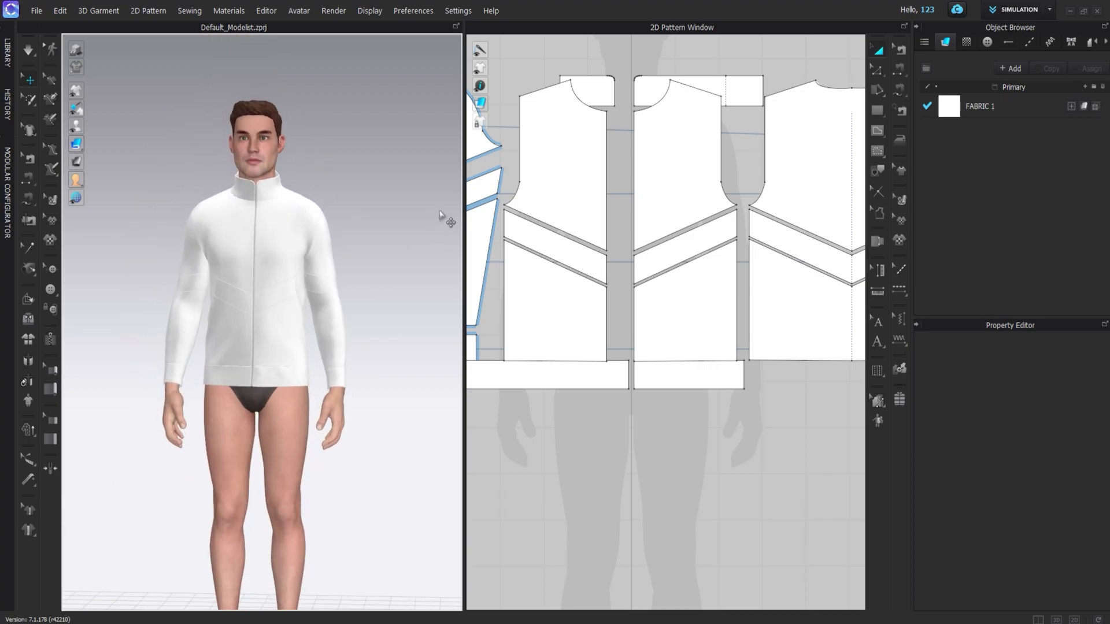
{"action": "key", "text": "space"}
{"action": "key", "text": "8"}
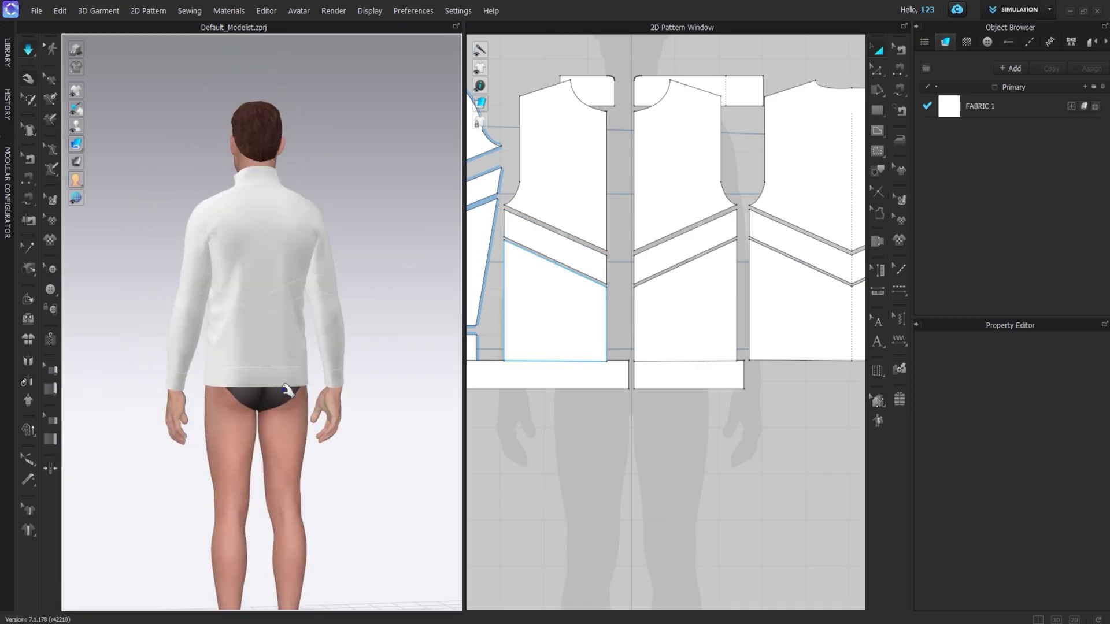
{"action": "mouse_move", "coordinate": [296, 384]}
{"action": "left_mouse_down"}
{"action": "mouse_move", "coordinate": [308, 418]}
{"action": "mouse_move", "coordinate": [303, 399]}
{"action": "left_mouse_up"}
{"action": "left_click", "coordinate": [623, 320]}
Step: Add free topstitching with Default Topstitch along the upper back panel's neckline, shoulders and armhole
{"action": "scroll", "coordinate": [627, 319], "scroll_direction": "down", "scroll_amount": 3}
{"action": "scroll", "coordinate": [734, 292], "scroll_direction": "up", "scroll_amount": 3}
{"action": "middle_click_drag", "start_coordinate": [735, 291], "coordinate": [562, 297]}
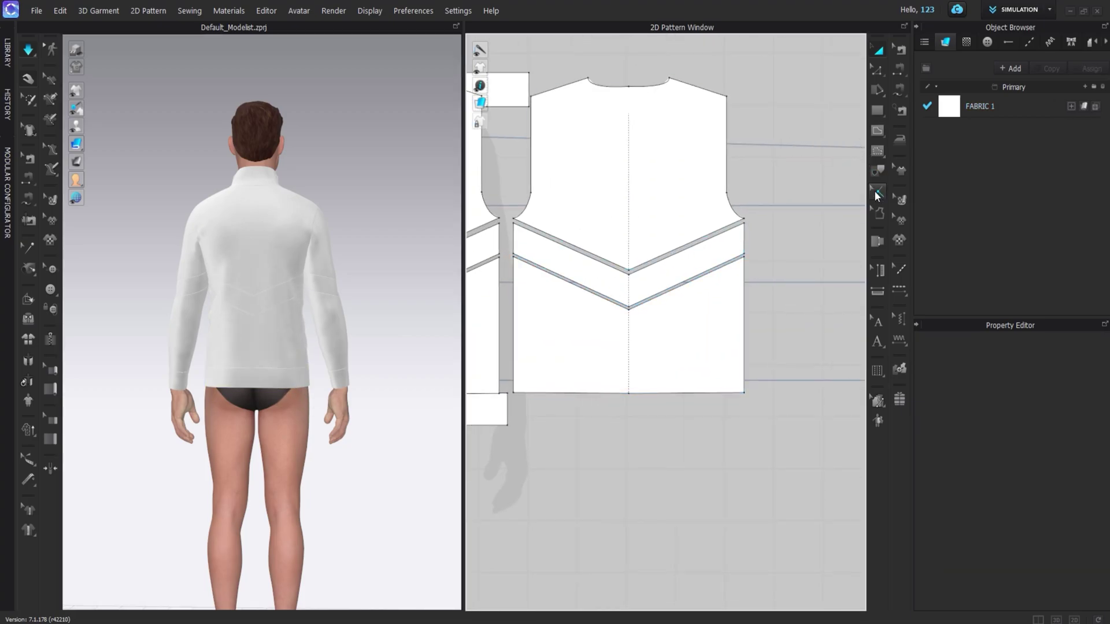
{"action": "left_click", "coordinate": [899, 291]}
{"action": "scroll", "coordinate": [549, 133], "scroll_direction": "up", "scroll_amount": 4}
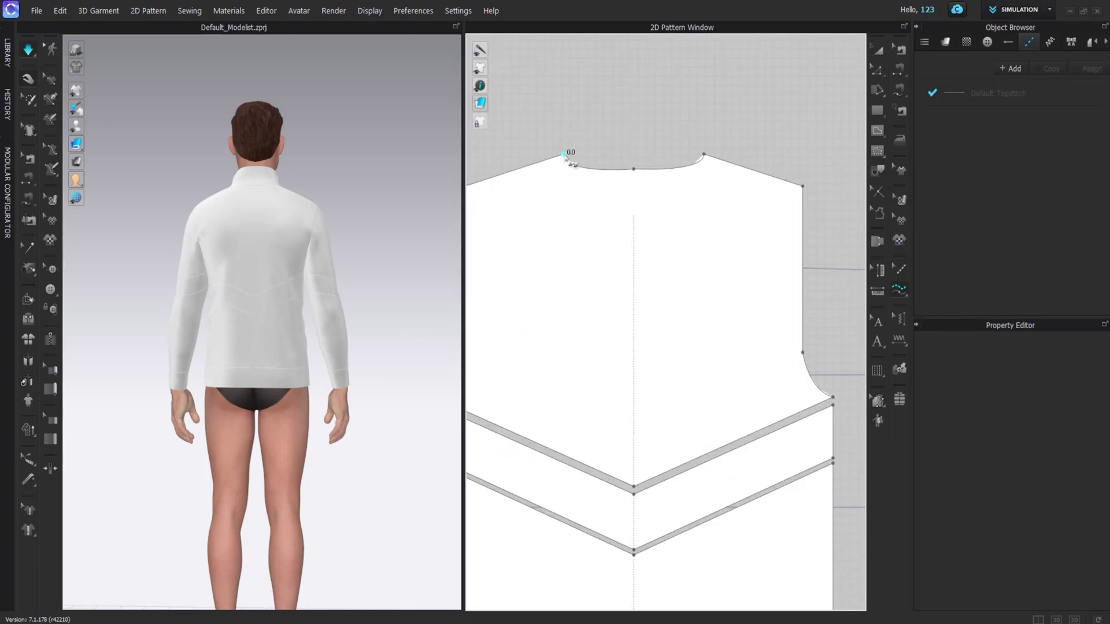
{"action": "left_click", "coordinate": [707, 158]}
{"action": "scroll", "coordinate": [771, 190], "scroll_direction": "down", "scroll_amount": 2}
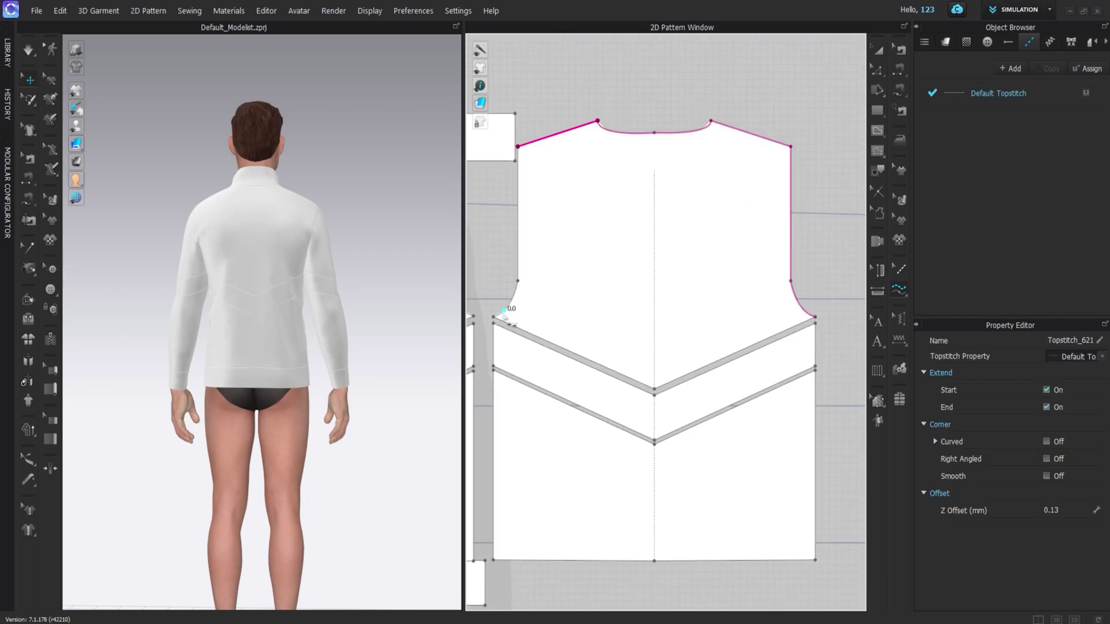
Step: Topstitch the upper back panel's chevron edge and the upper and lower chevron edges of the band beneath it
{"action": "left_click", "coordinate": [657, 391]}
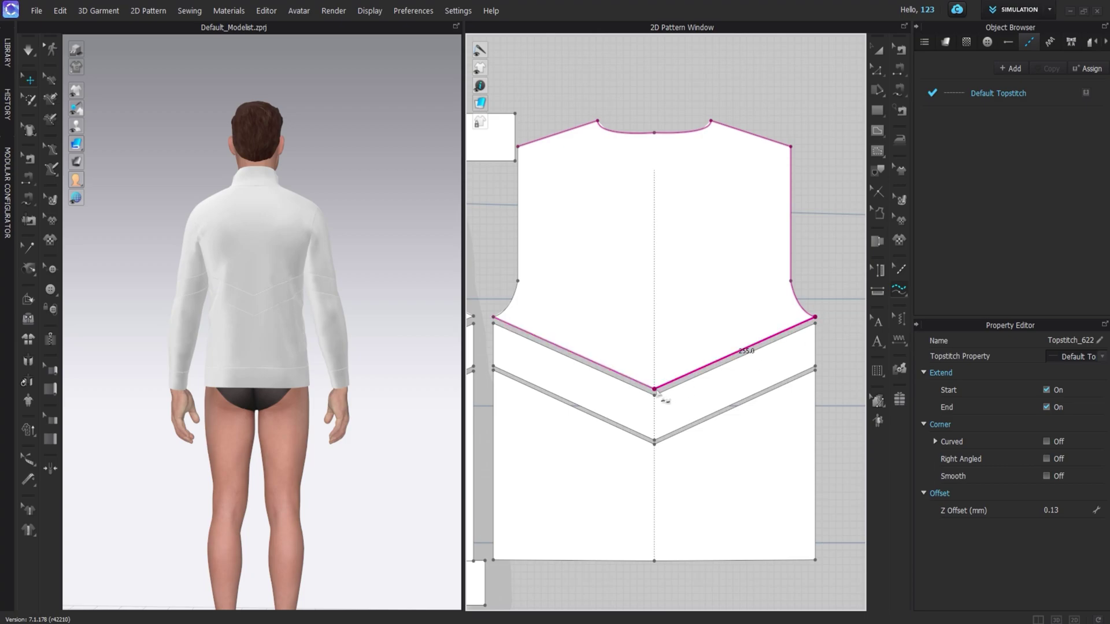
{"action": "left_click", "coordinate": [496, 336]}
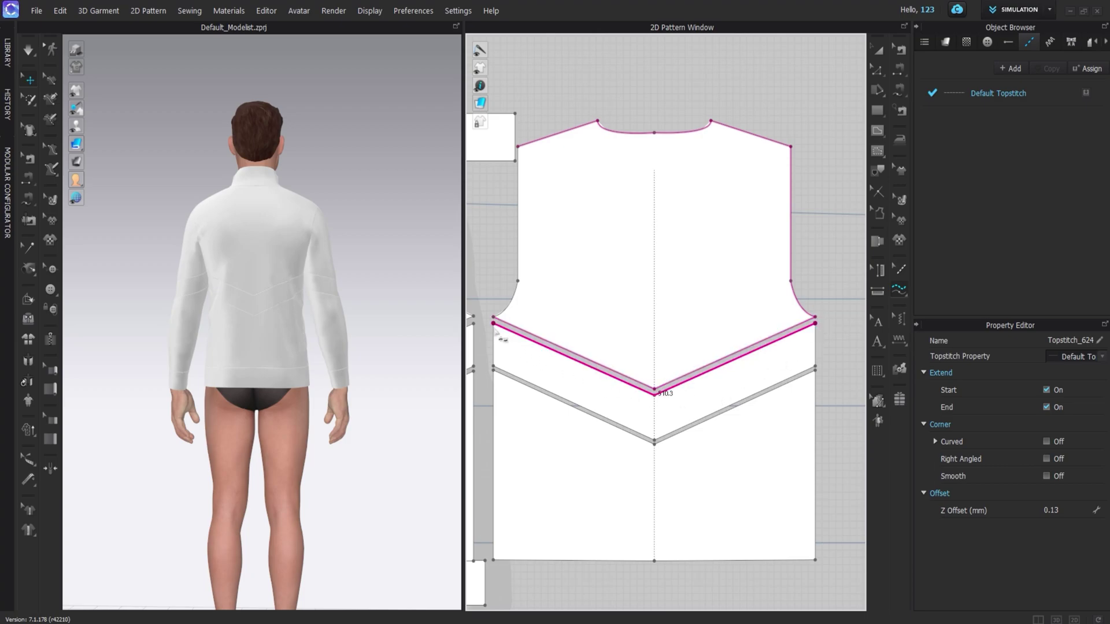
{"action": "left_click", "coordinate": [815, 366]}
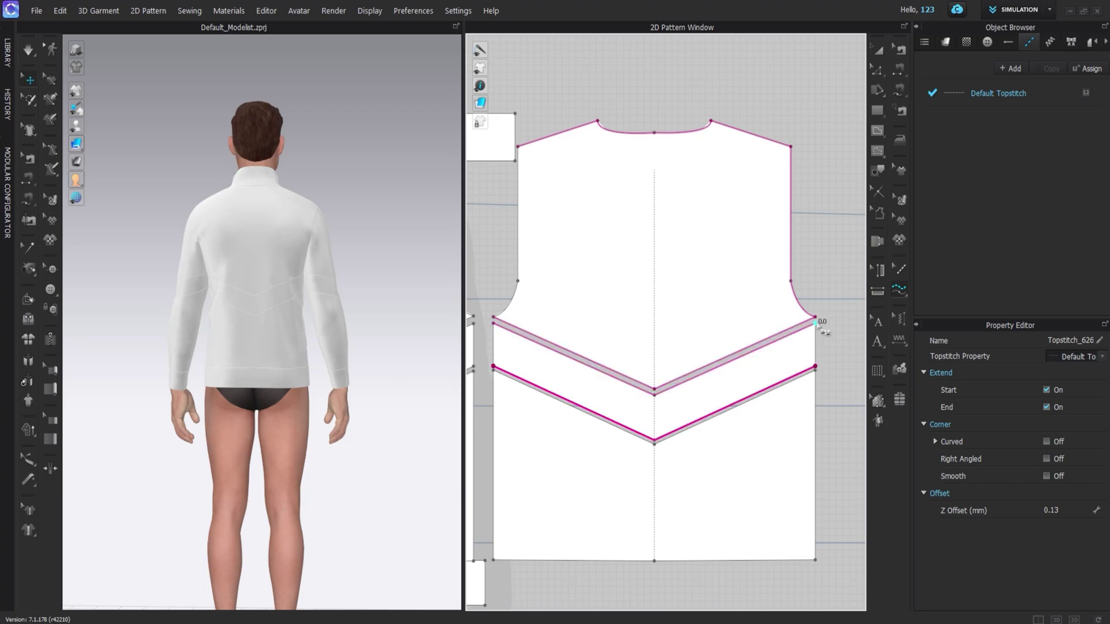
Step: Topstitch both side edges of the back chevron band and the chevron edge of the lower back panel
{"action": "left_click", "coordinate": [816, 324]}
{"action": "left_click", "coordinate": [815, 366]}
{"action": "left_click", "coordinate": [493, 371]}
{"action": "middle_click_drag", "start_coordinate": [494, 336], "coordinate": [490, 253]}
{"action": "left_click", "coordinate": [490, 240]}
{"action": "left_click", "coordinate": [490, 283]}
Step: Topstitch both side edges and the hem edge of the lower back panel
{"action": "left_click", "coordinate": [490, 288]}
{"action": "left_click", "coordinate": [490, 478]}
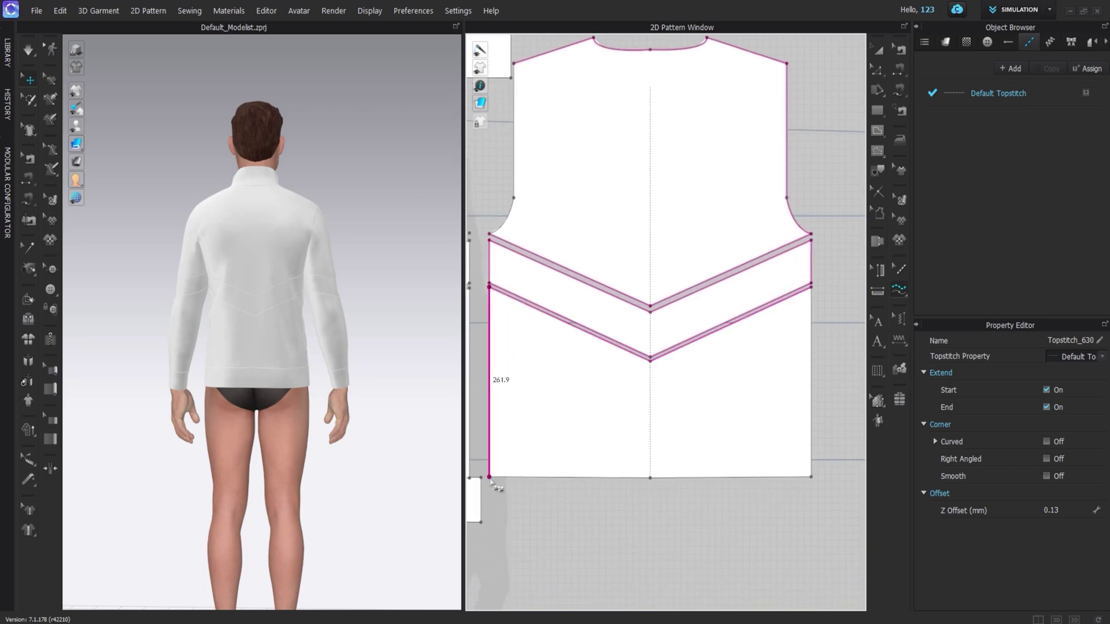
{"action": "left_click", "coordinate": [491, 481]}
{"action": "left_click", "coordinate": [812, 479]}
{"action": "left_click", "coordinate": [812, 479]}
{"action": "left_click", "coordinate": [814, 290]}
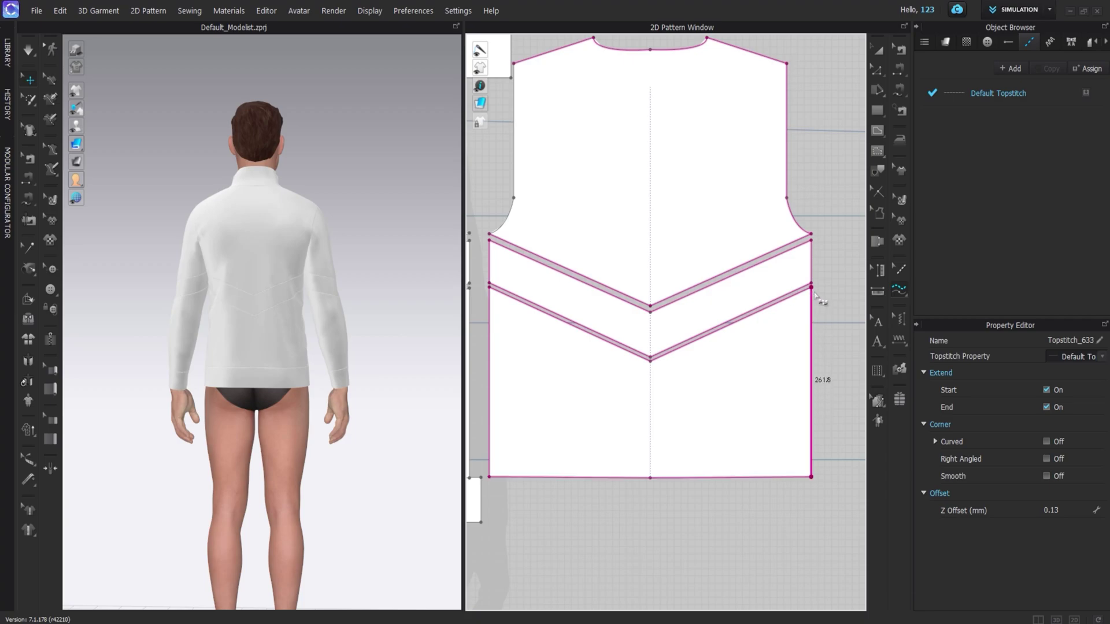
Step: Topstitch around the edges of both stand collar pieces, including their rounded front corners
{"action": "scroll", "coordinate": [736, 269], "scroll_direction": "down", "scroll_amount": 2}
{"action": "middle_click_drag", "start_coordinate": [735, 269], "coordinate": [852, 282]}
{"action": "scroll", "coordinate": [625, 149], "scroll_direction": "up", "scroll_amount": 3}
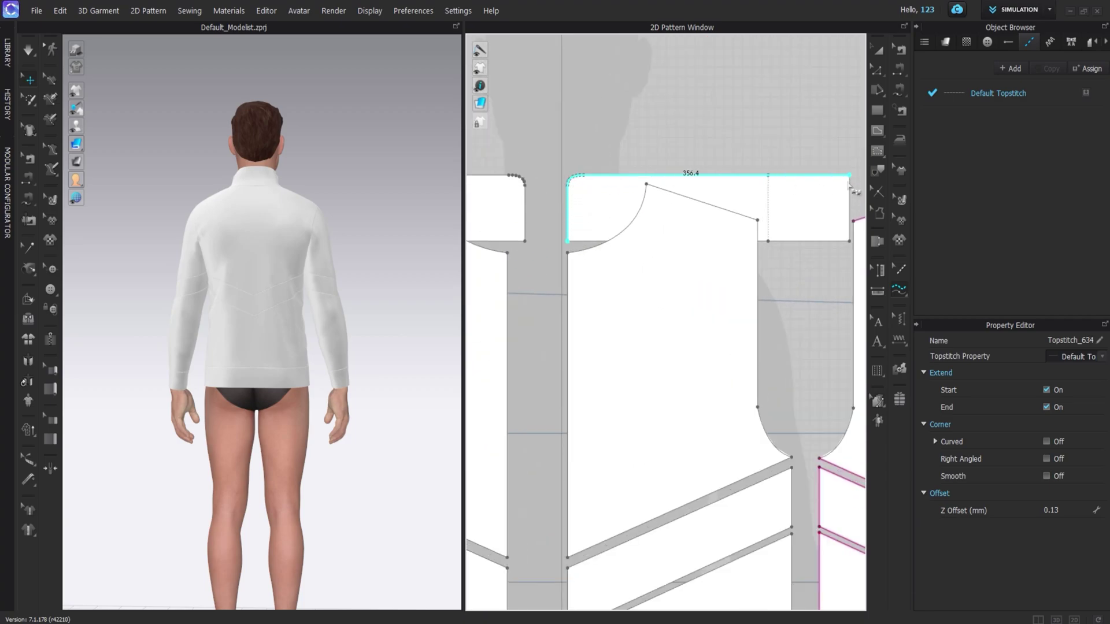
{"action": "left_click", "coordinate": [849, 183]}
{"action": "left_click", "coordinate": [567, 241]}
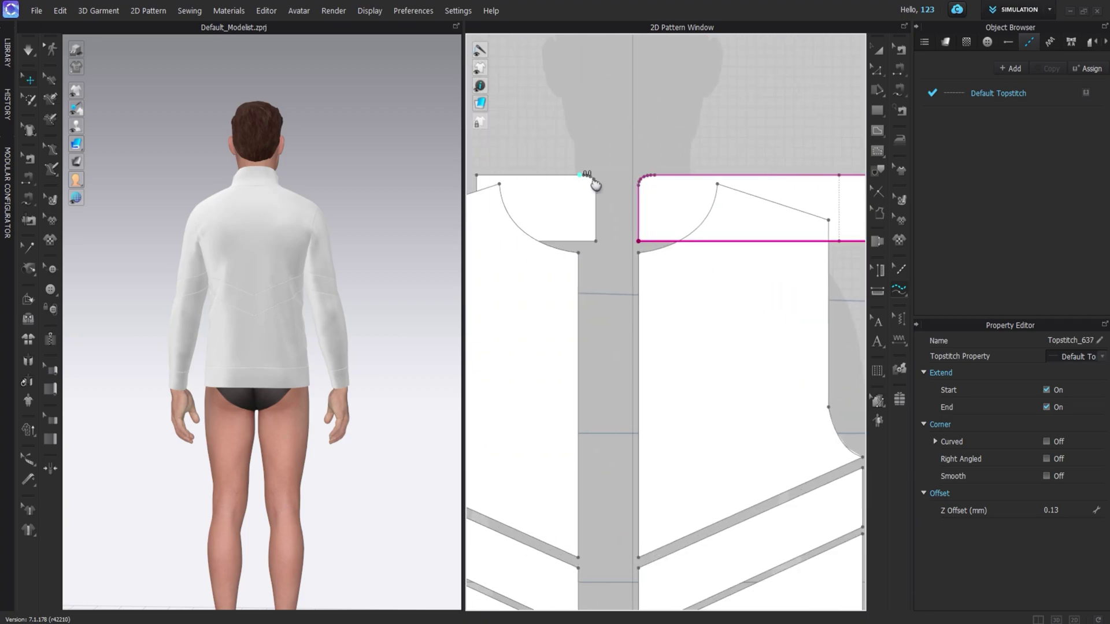
{"action": "left_click", "coordinate": [686, 236]}
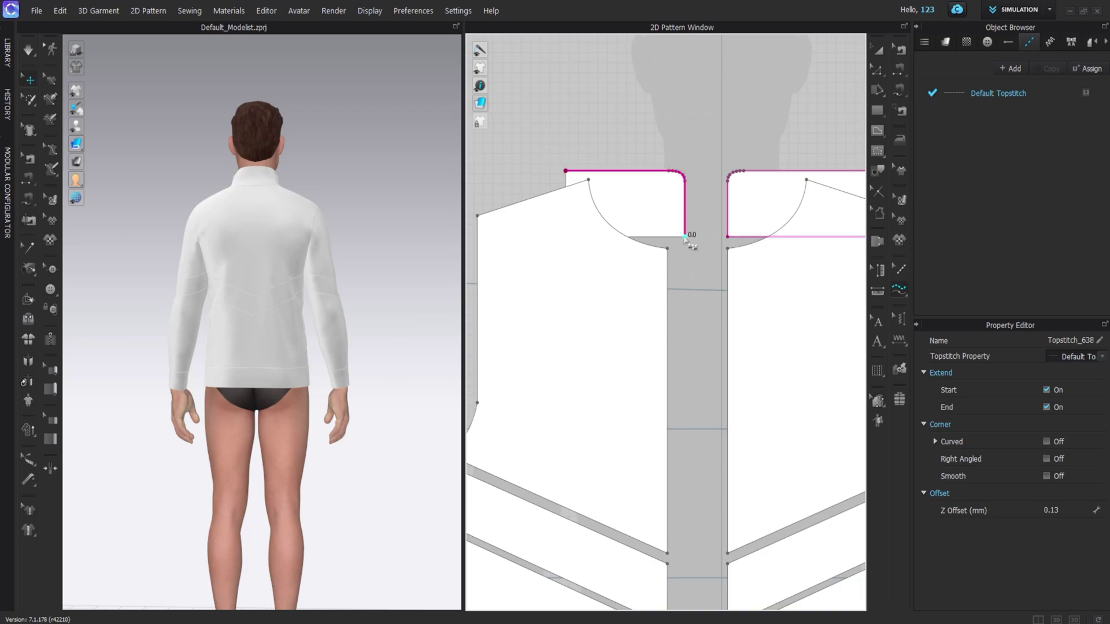
{"action": "left_click", "coordinate": [562, 182]}
Step: Topstitch the necklines and shoulders of both upper front panels and the armhole of one of them
{"action": "left_click", "coordinate": [643, 246]}
{"action": "left_click", "coordinate": [807, 180]}
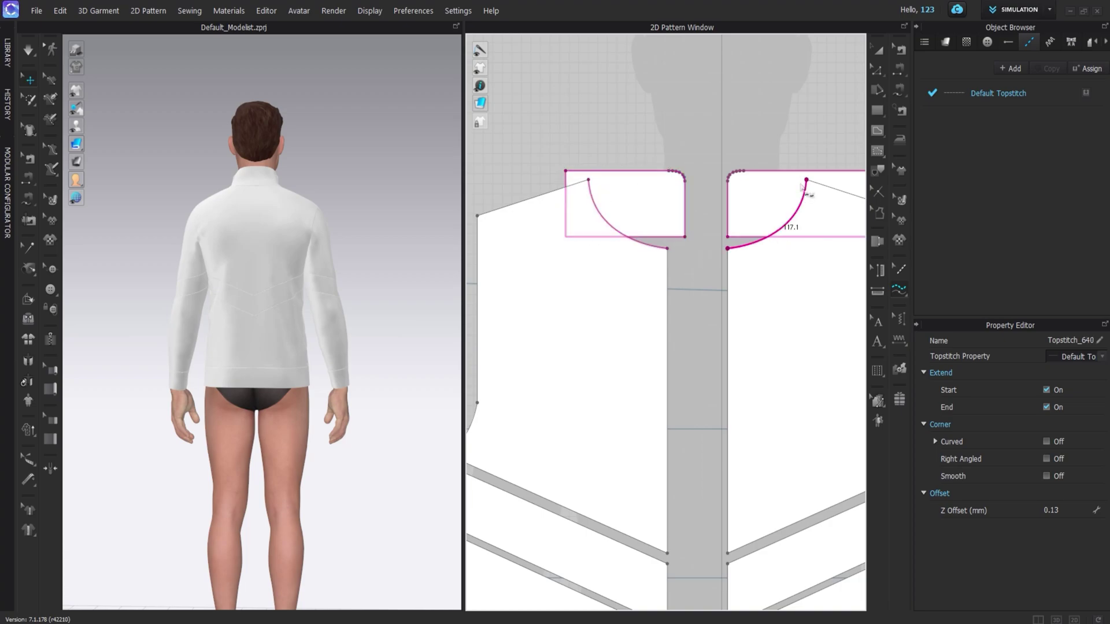
{"action": "scroll", "coordinate": [757, 196], "scroll_direction": "down", "scroll_amount": 2}
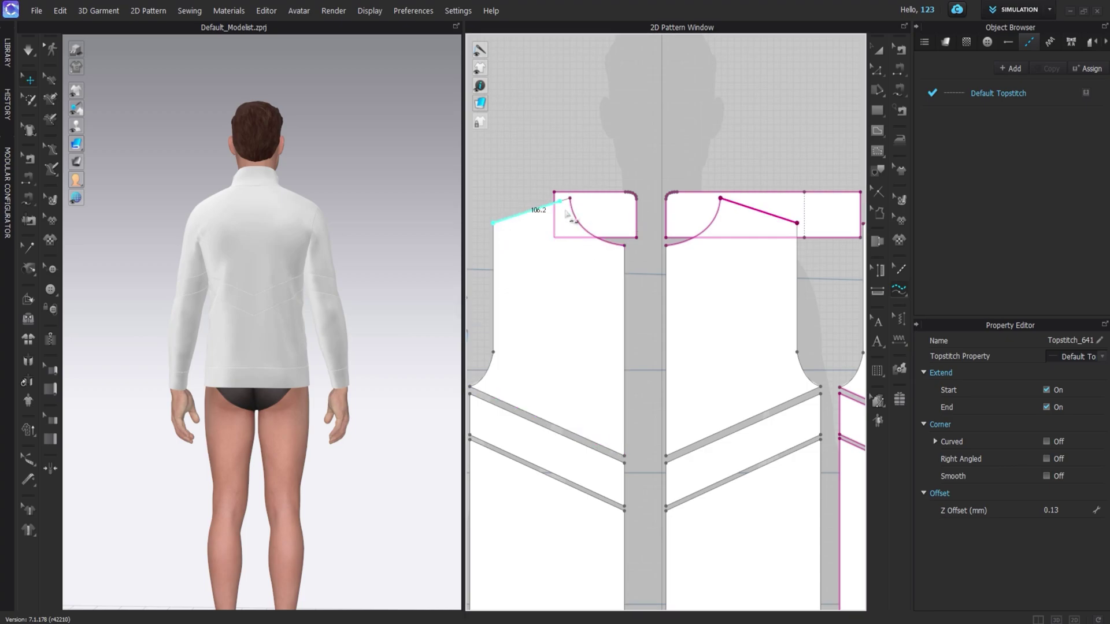
{"action": "middle_click_drag", "start_coordinate": [568, 203], "coordinate": [598, 153]}
{"action": "left_click", "coordinate": [508, 334]}
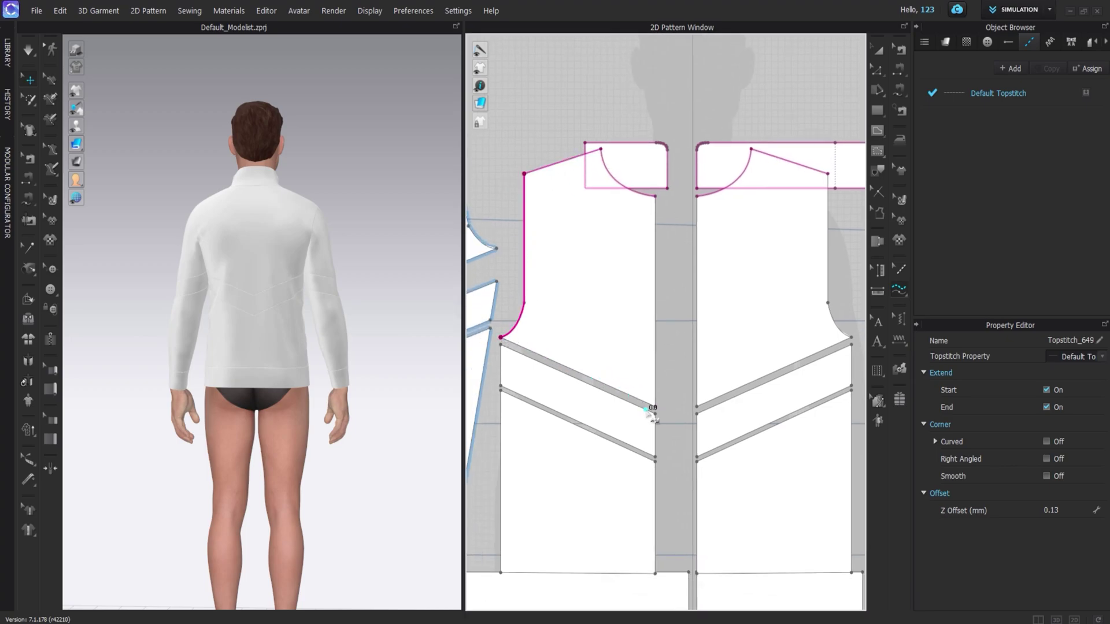
Step: Topstitch the diagonal and centre front edges of both upper front panels and the remaining front armhole
{"action": "left_click", "coordinate": [509, 347]}
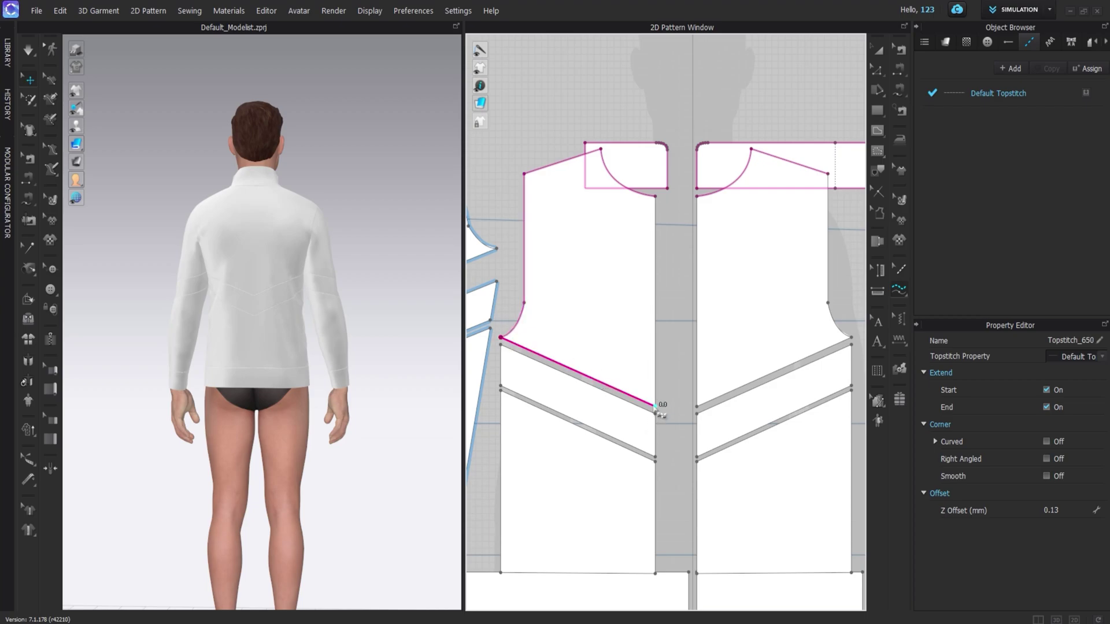
{"action": "left_click", "coordinate": [655, 200]}
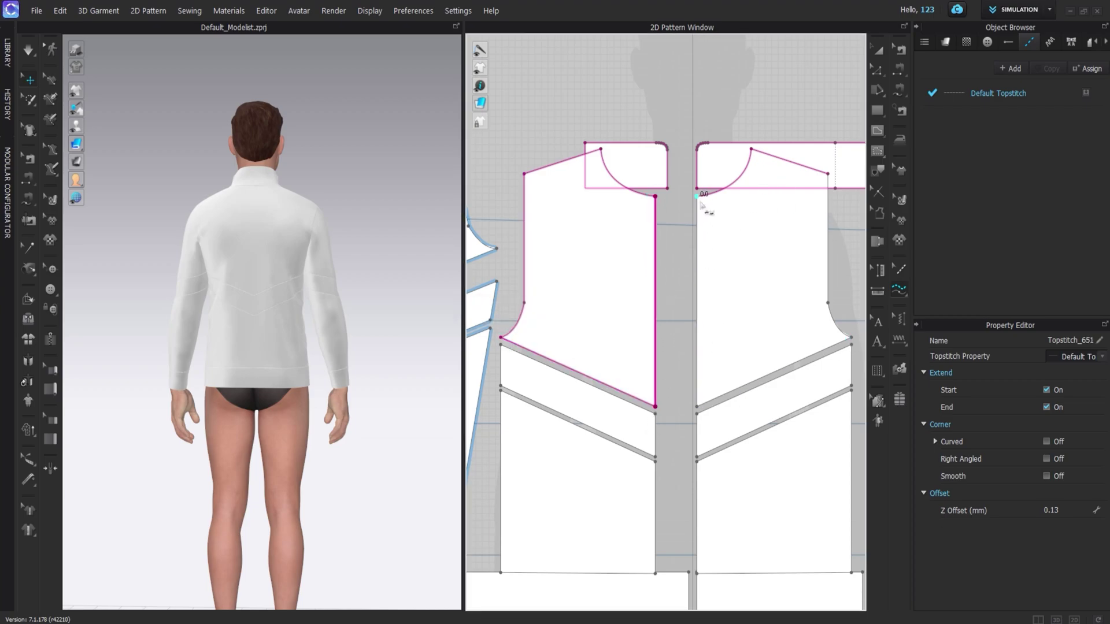
{"action": "left_click", "coordinate": [701, 382]}
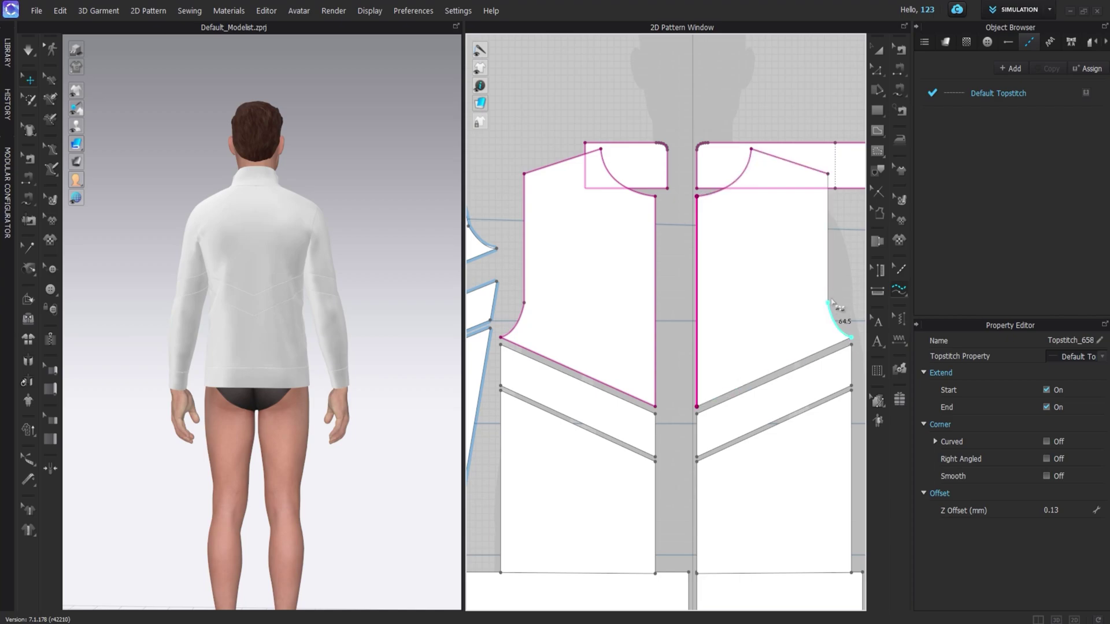
{"action": "left_click", "coordinate": [832, 184]}
{"action": "left_click", "coordinate": [715, 397]}
Step: Topstitch all around the diagonal bands on both front panels
{"action": "scroll", "coordinate": [642, 280], "scroll_direction": "down", "scroll_amount": 2}
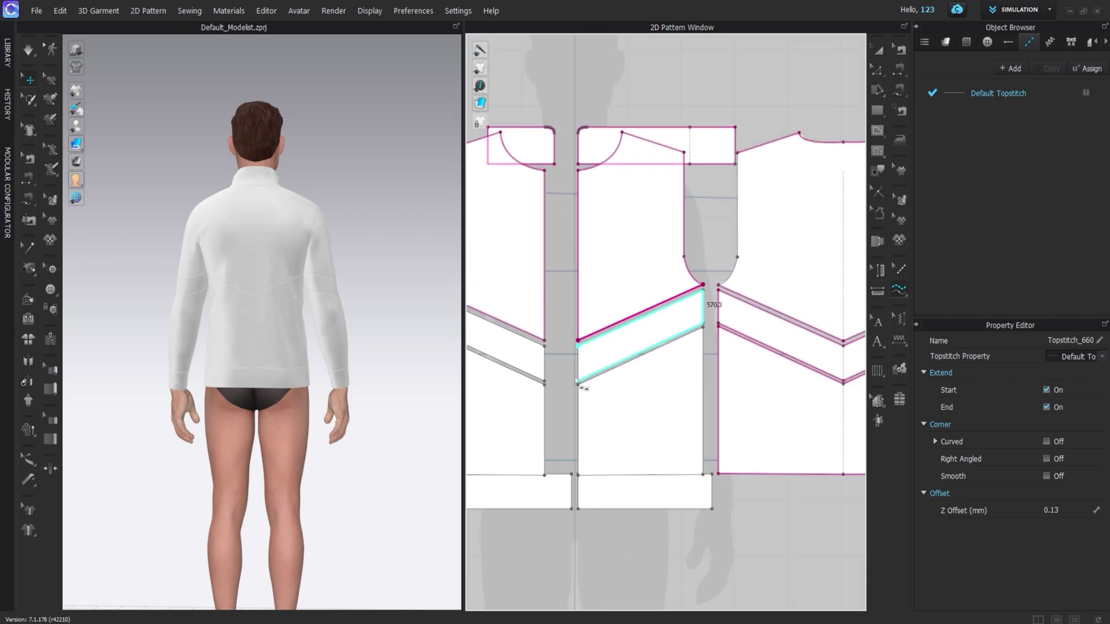
{"action": "left_click", "coordinate": [579, 347]}
{"action": "middle_click_drag", "start_coordinate": [512, 361], "coordinate": [627, 373]}
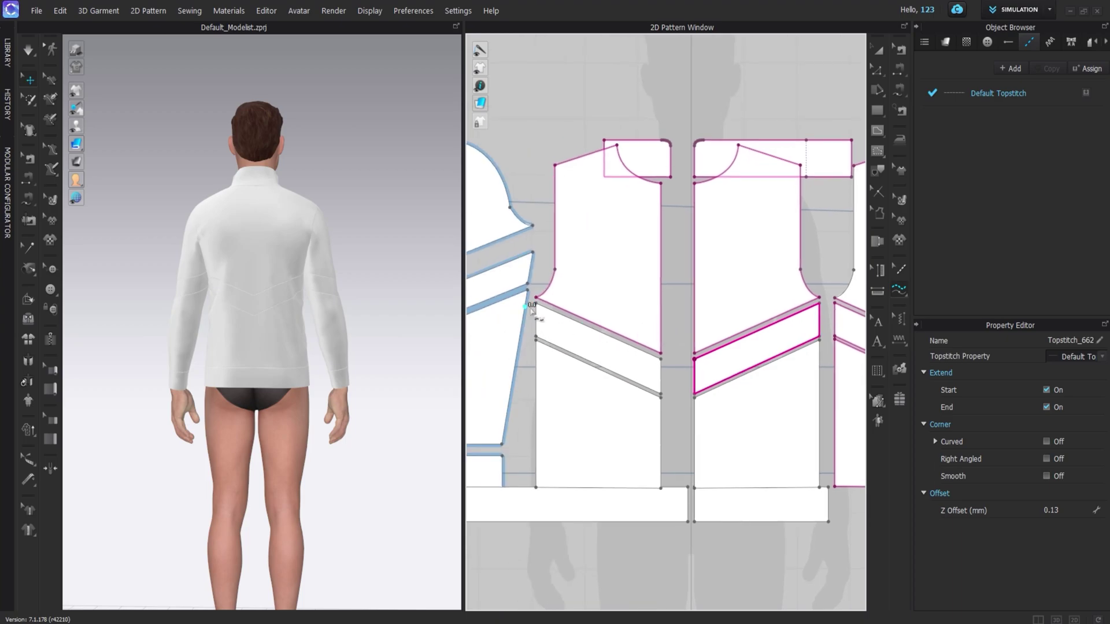
{"action": "left_click", "coordinate": [662, 370]}
Step: Topstitch the side, diagonal, centre front and hem edges of the first lower front panel
{"action": "left_click", "coordinate": [536, 485]}
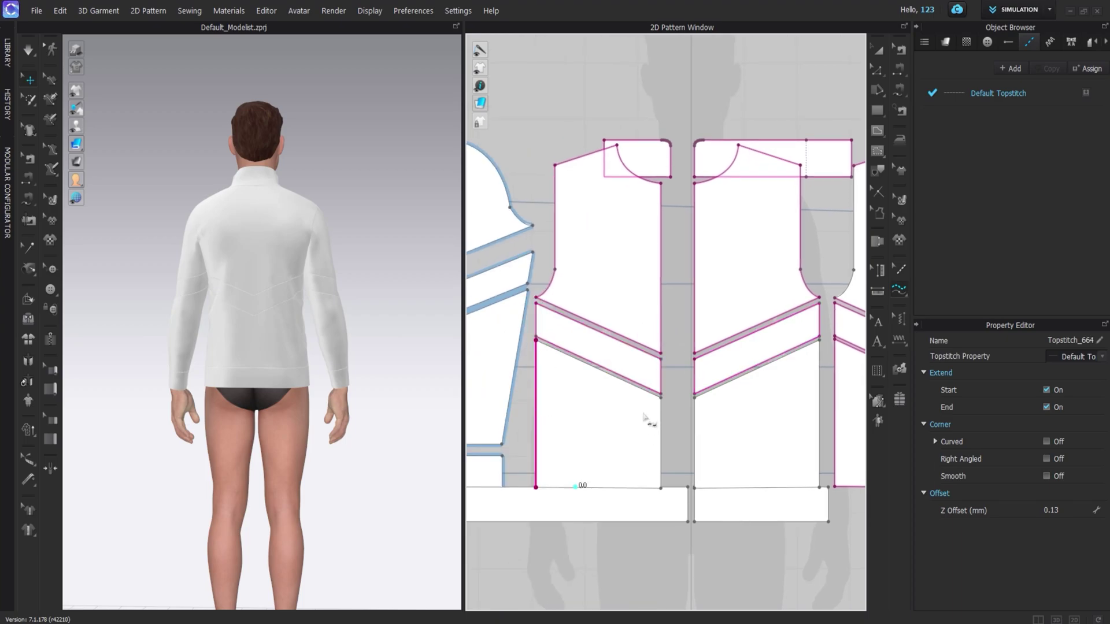
{"action": "scroll", "coordinate": [660, 403], "scroll_direction": "up", "scroll_amount": 2}
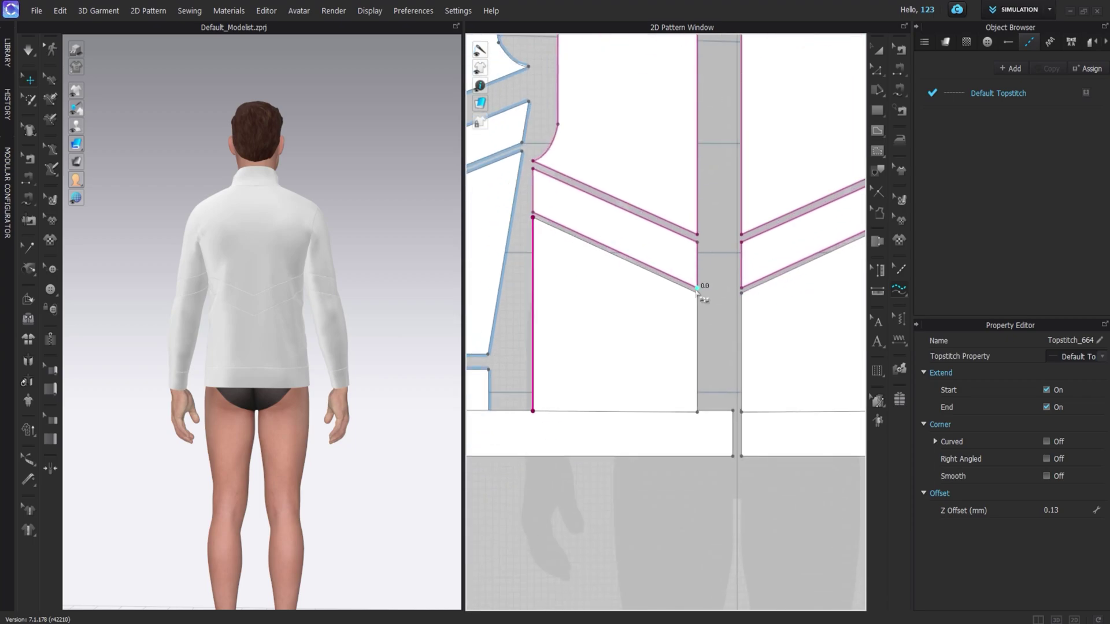
{"action": "left_click", "coordinate": [661, 396]}
{"action": "left_click", "coordinate": [698, 294]}
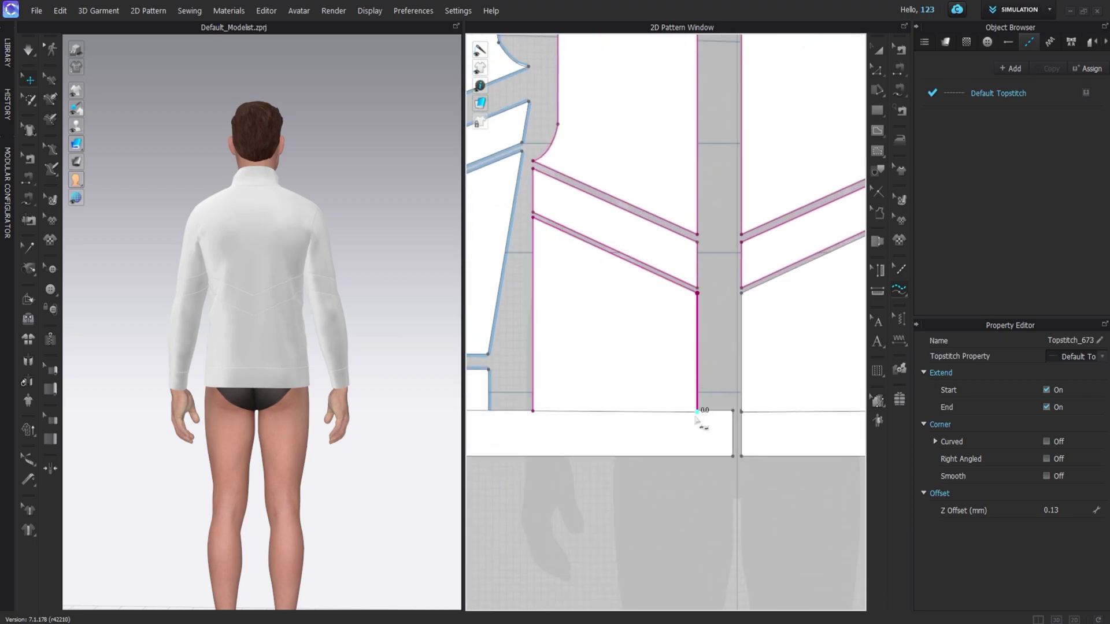
{"action": "left_click", "coordinate": [697, 412]}
{"action": "left_click", "coordinate": [533, 411]}
Step: Topstitch the diagonal edge and side edge of the other lower front panel
{"action": "middle_click_drag", "start_coordinate": [743, 302], "coordinate": [603, 257]}
{"action": "left_click", "coordinate": [753, 179]}
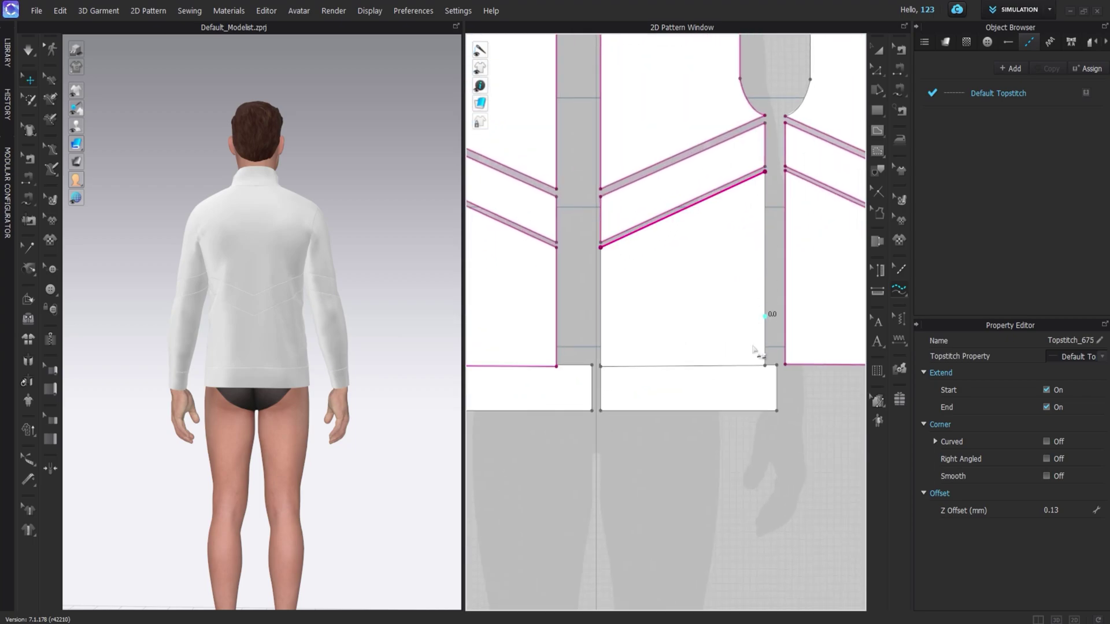
{"action": "left_click", "coordinate": [764, 200]}
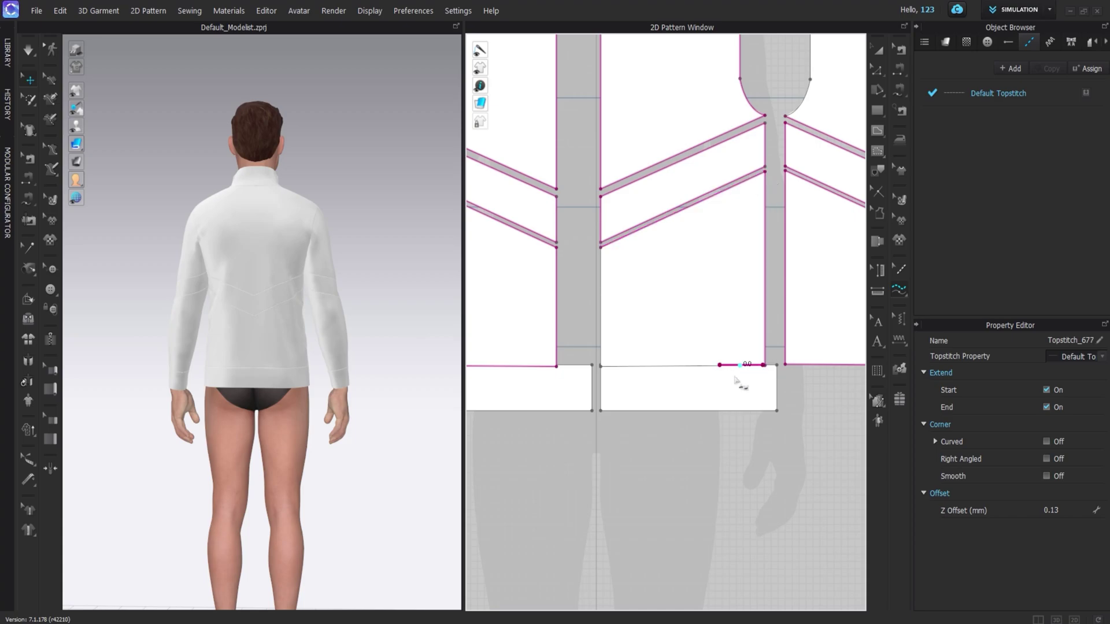
Step: Topstitch all edges of the short front hem band piece and the long hem band piece
{"action": "left_click", "coordinate": [775, 367]}
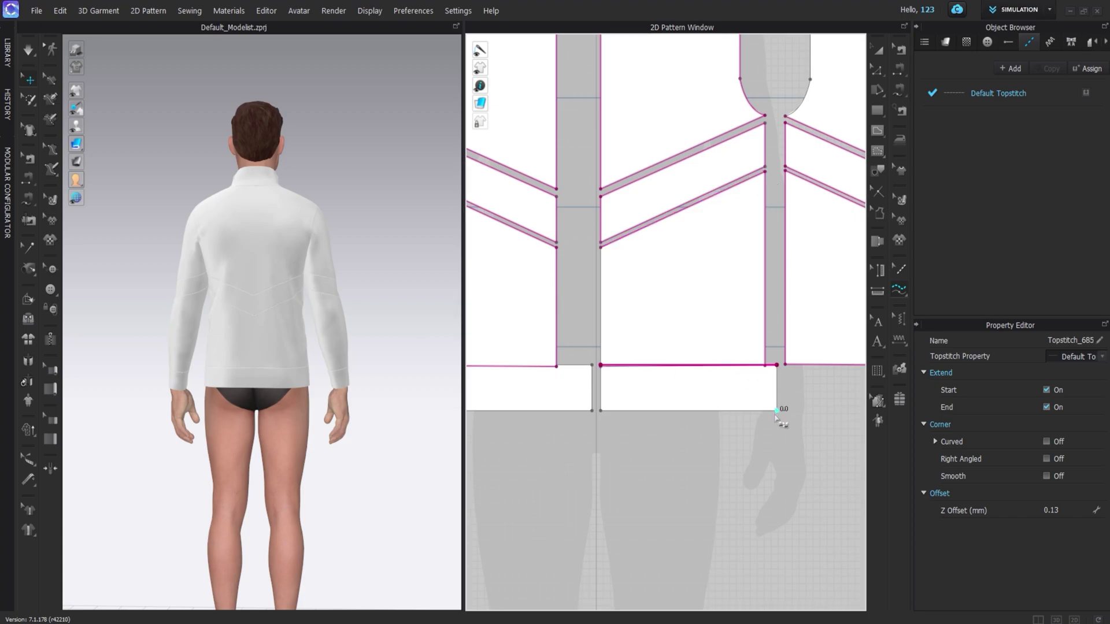
{"action": "left_click", "coordinate": [601, 411]}
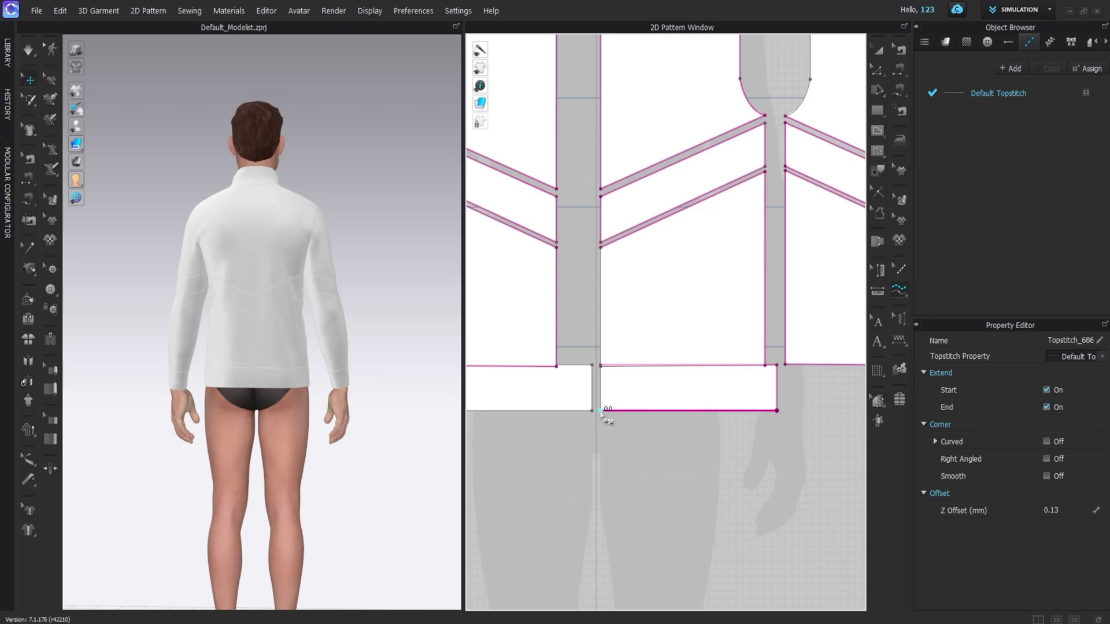
{"action": "left_click", "coordinate": [602, 368]}
{"action": "middle_click_drag", "start_coordinate": [602, 370], "coordinate": [689, 404]}
{"action": "scroll", "coordinate": [685, 420], "scroll_direction": "down", "scroll_amount": 5}
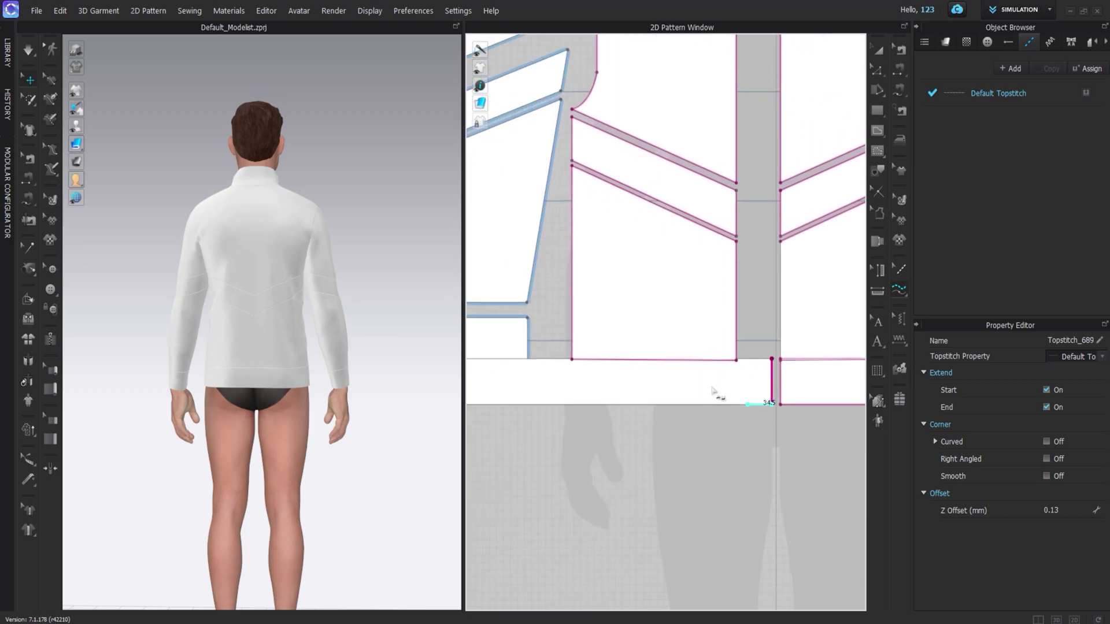
{"action": "left_click", "coordinate": [589, 390]}
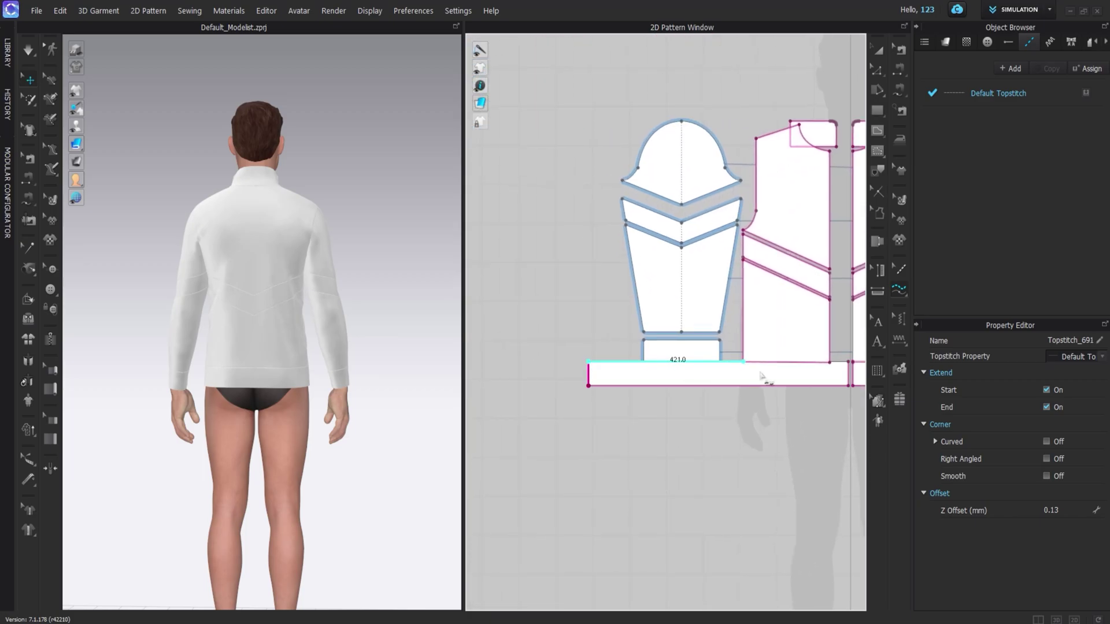
{"action": "left_click", "coordinate": [849, 365]}
Step: Select the upper panel, diagonal band and lower panel of the front beside the centre line and move them up clear of the short hem band
{"action": "scroll", "coordinate": [850, 366], "scroll_direction": "up", "scroll_amount": 5}
{"action": "middle_click_drag", "start_coordinate": [850, 368], "coordinate": [661, 352]}
{"action": "left_click", "coordinate": [879, 51]}
{"action": "left_click", "coordinate": [702, 179]}
{"action": "left_click", "coordinate": [693, 116], "text": "shift"}
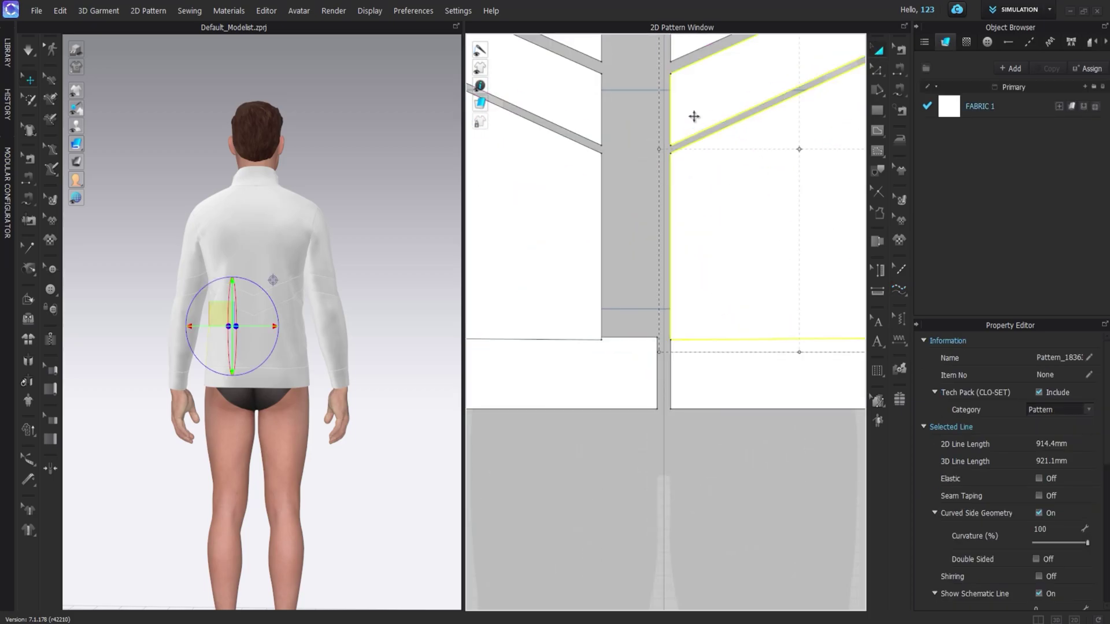
{"action": "middle_click_drag", "start_coordinate": [694, 116], "coordinate": [595, 239]}
{"action": "left_click_drag", "start_coordinate": [634, 321], "coordinate": [628, 168]}
Step: Topstitch the hem edge of the raised lower front panel and the remaining armhole of the upper back panel
{"action": "left_click", "coordinate": [899, 289]}
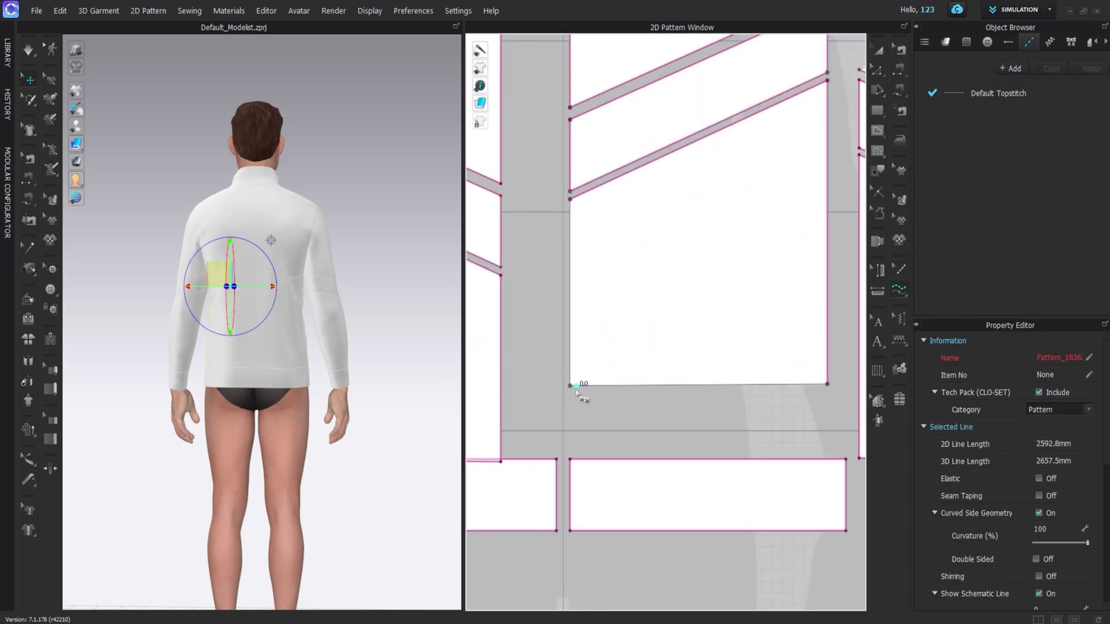
{"action": "left_click", "coordinate": [570, 200]}
{"action": "scroll", "coordinate": [620, 347], "scroll_direction": "down", "scroll_amount": 5}
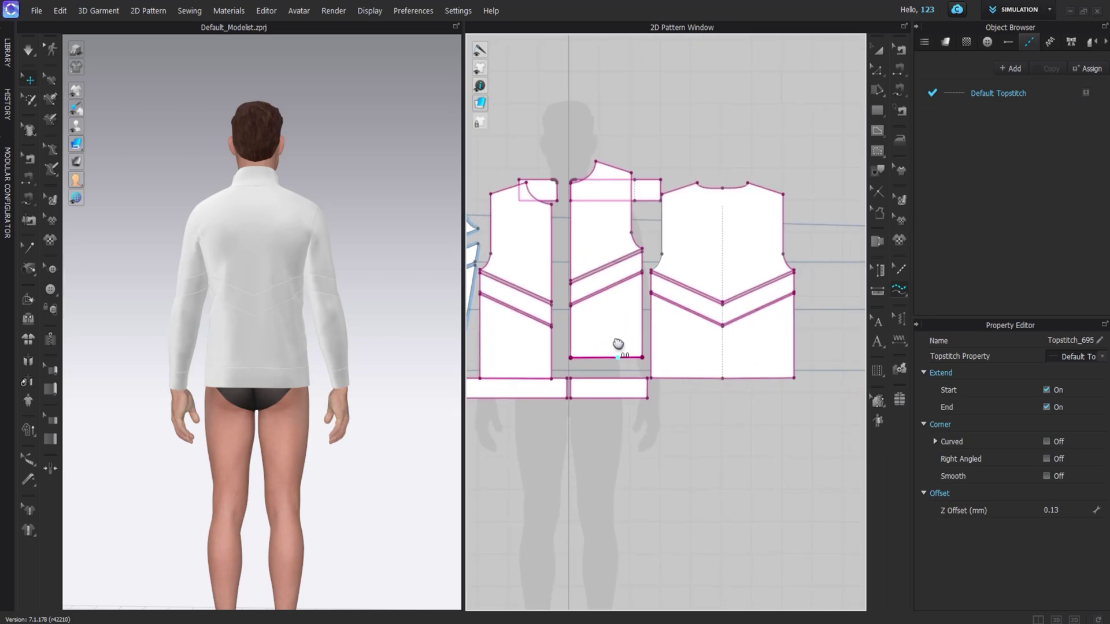
{"action": "scroll", "coordinate": [619, 347], "scroll_direction": "up", "scroll_amount": 3}
{"action": "left_click", "coordinate": [636, 298]}
{"action": "scroll", "coordinate": [745, 248], "scroll_direction": "down", "scroll_amount": 5}
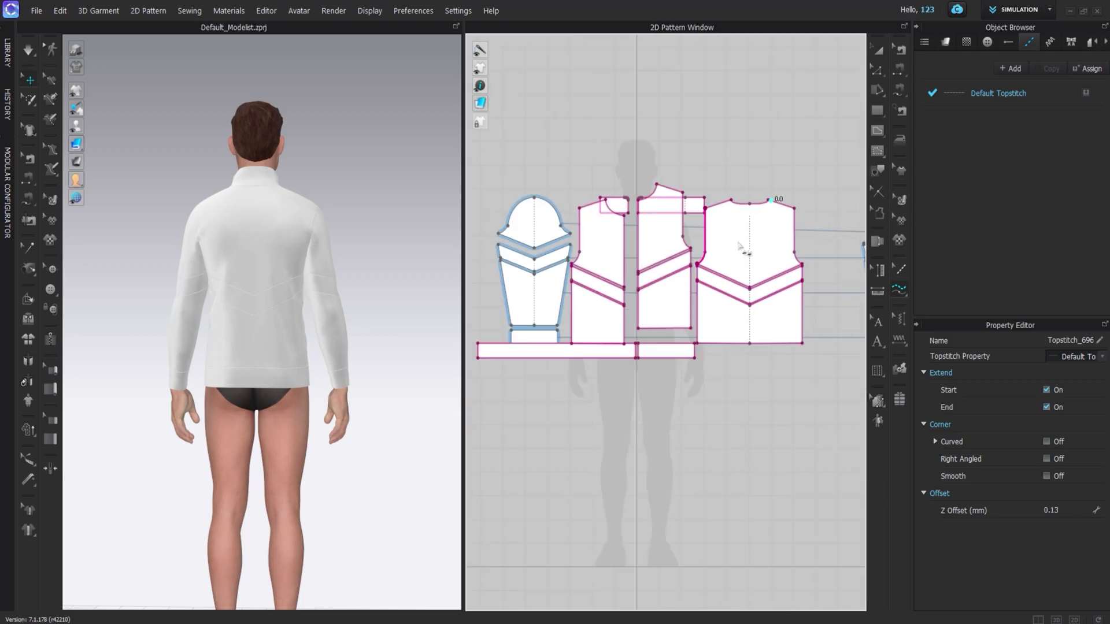
Step: Move the long hem band down so it no longer overlaps the sleeve cuff
{"action": "scroll", "coordinate": [612, 334], "scroll_direction": "up", "scroll_amount": 2}
{"action": "middle_click_drag", "start_coordinate": [611, 333], "coordinate": [659, 381]}
{"action": "scroll", "coordinate": [657, 318], "scroll_direction": "down", "scroll_amount": 4}
{"action": "scroll", "coordinate": [622, 373], "scroll_direction": "up", "scroll_amount": 8}
{"action": "key", "text": "a"}
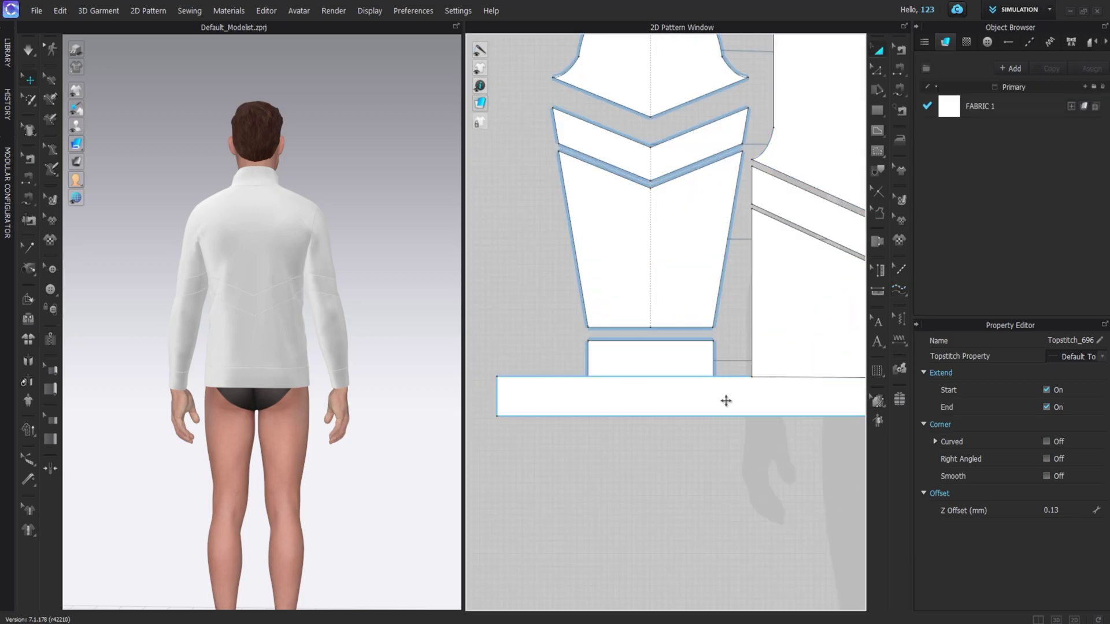
{"action": "left_click_drag", "start_coordinate": [726, 399], "coordinate": [727, 449]}
Step: Topstitch all around the sleeve cuff with Free Topstitch
{"action": "left_click", "coordinate": [899, 290]}
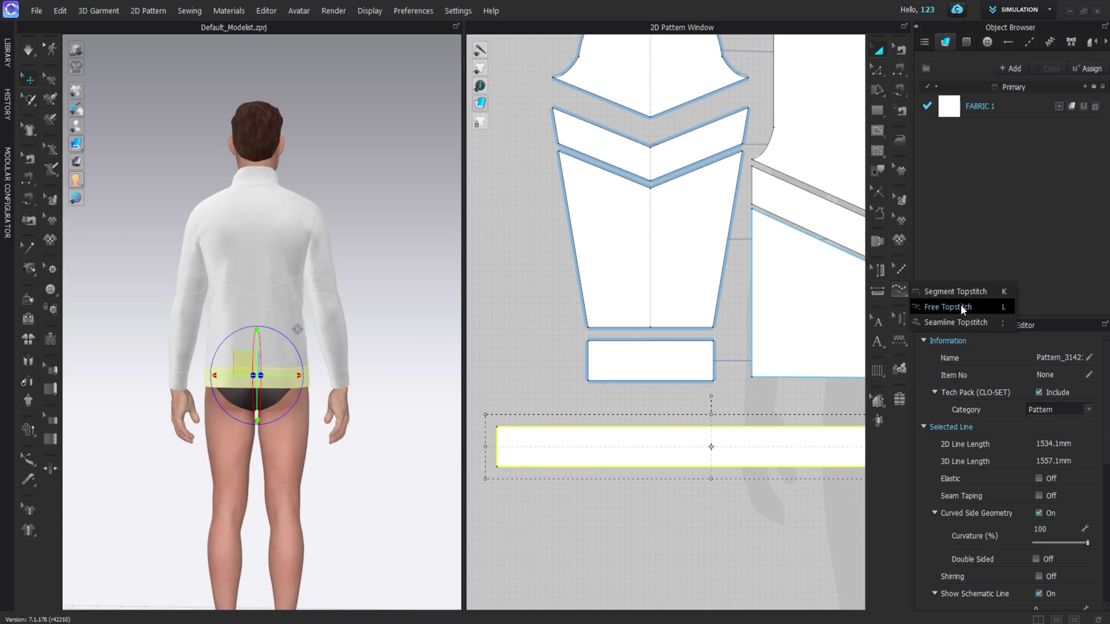
{"action": "left_click", "coordinate": [962, 307]}
{"action": "left_click", "coordinate": [713, 343]}
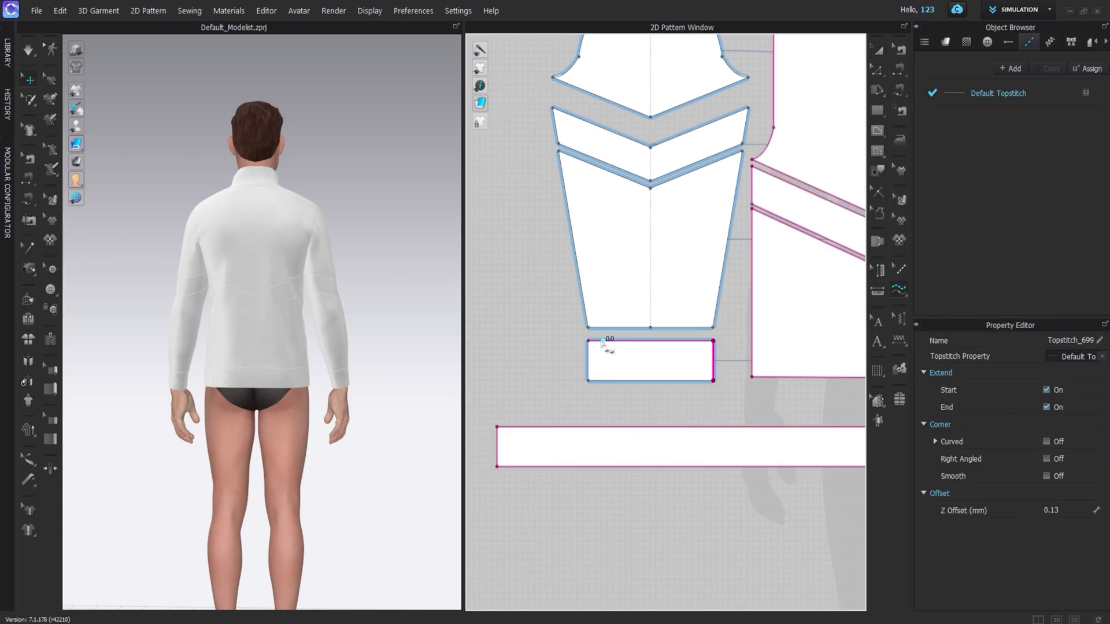
{"action": "left_click", "coordinate": [719, 392]}
Step: Topstitch the side edges, cuff edge and pointed upper edge of the lower sleeve panel
{"action": "middle_click_drag", "start_coordinate": [718, 392], "coordinate": [713, 444]}
{"action": "left_click", "coordinate": [553, 207]}
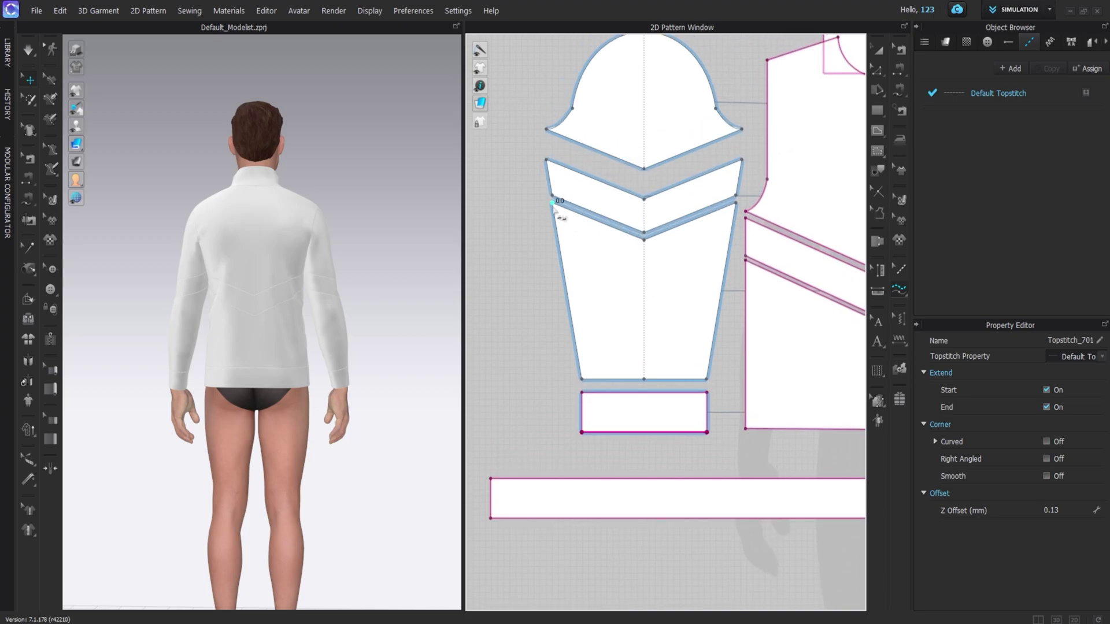
{"action": "left_click", "coordinate": [585, 382]}
{"action": "left_click", "coordinate": [709, 384]}
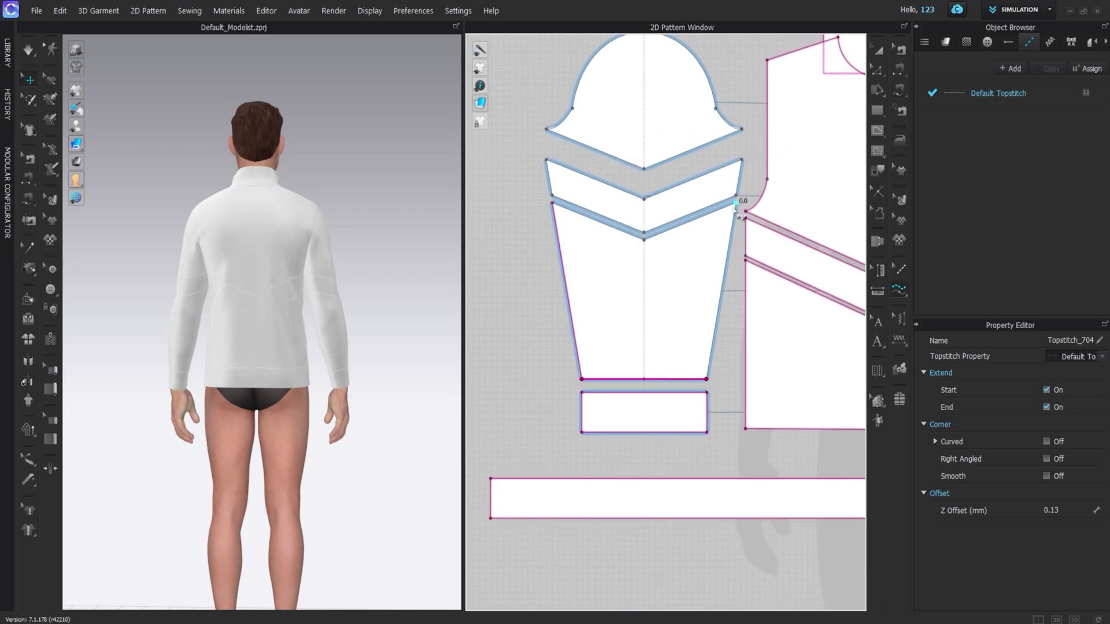
{"action": "left_click", "coordinate": [711, 387]}
{"action": "left_click", "coordinate": [648, 242]}
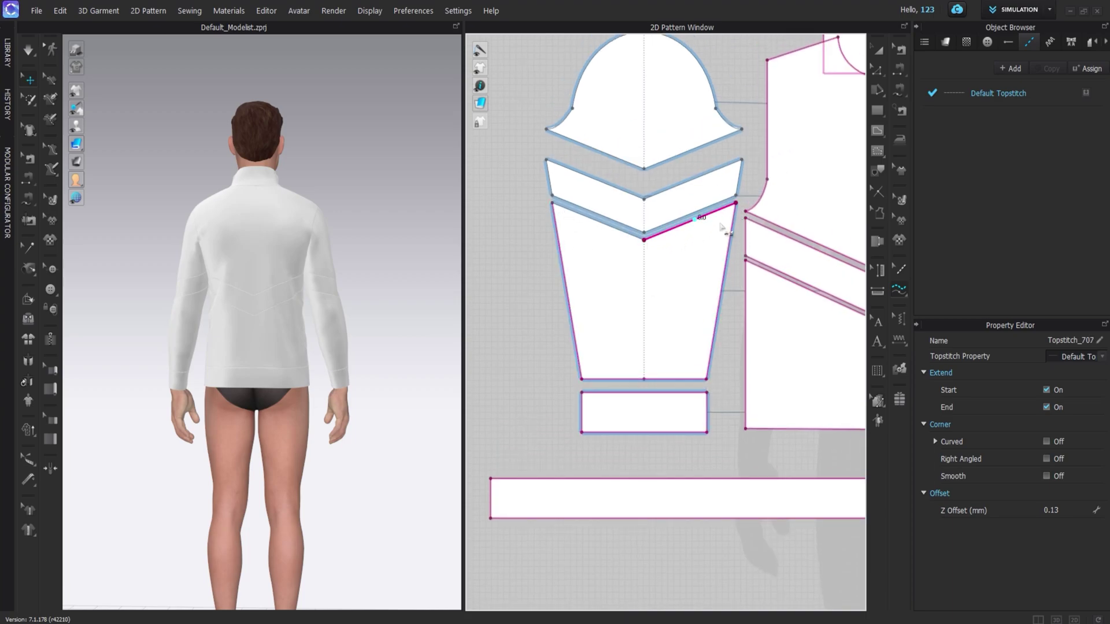
{"action": "key", "text": "ctrl+z"}
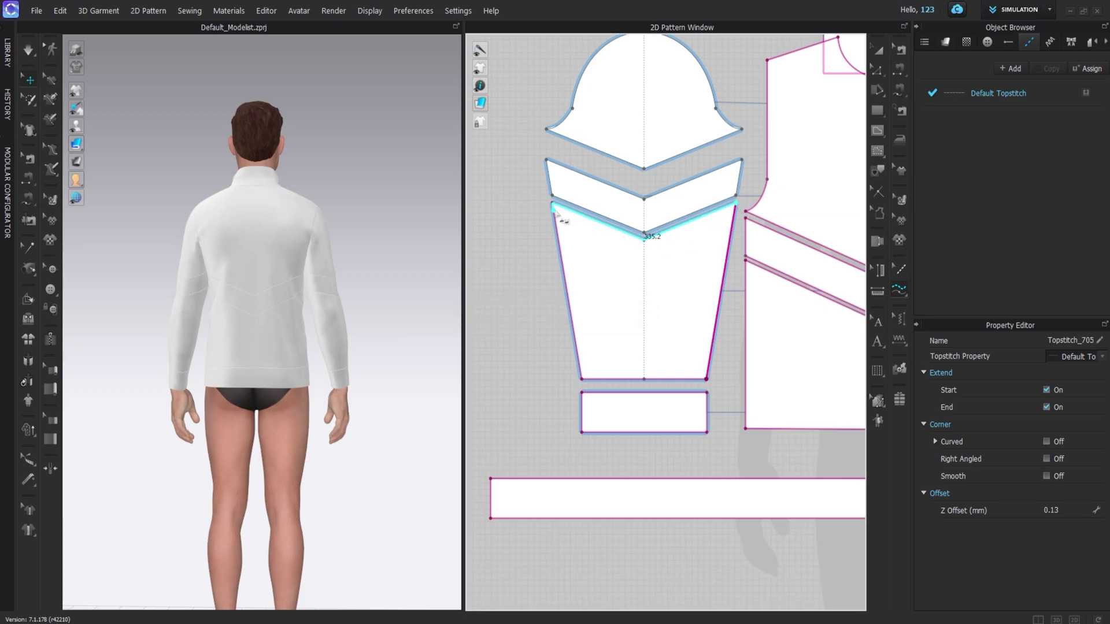
{"action": "left_click", "coordinate": [555, 211]}
Step: Topstitch all around the sleeve's chevron band and the sleeve cap
{"action": "left_click", "coordinate": [548, 161]}
{"action": "left_click", "coordinate": [547, 161]}
{"action": "middle_click_drag", "start_coordinate": [568, 152], "coordinate": [539, 240]}
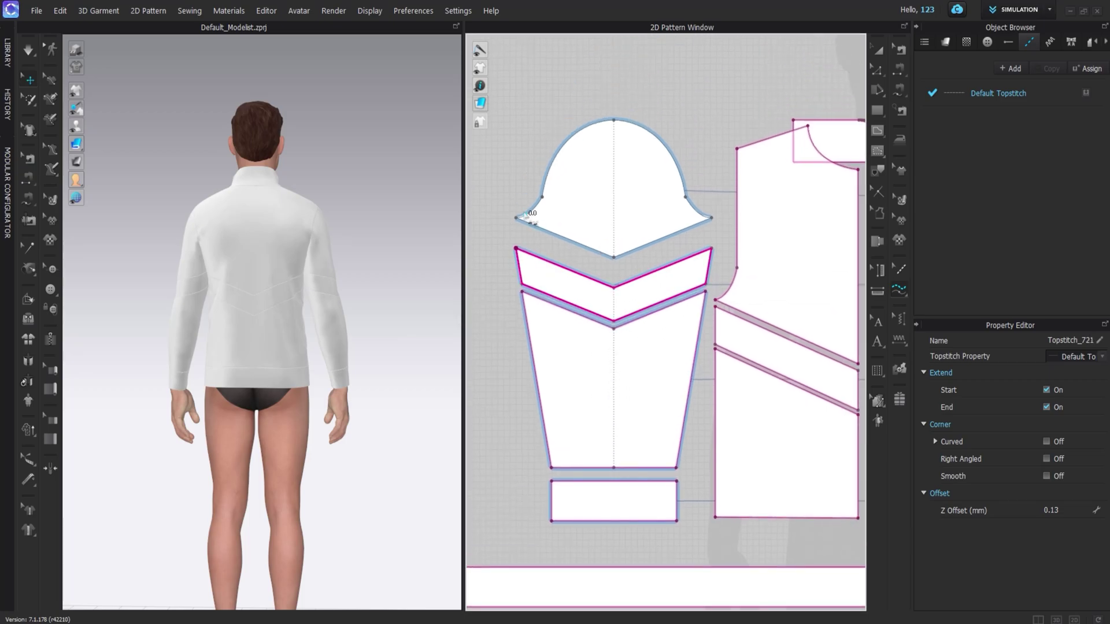
{"action": "left_click", "coordinate": [711, 219]}
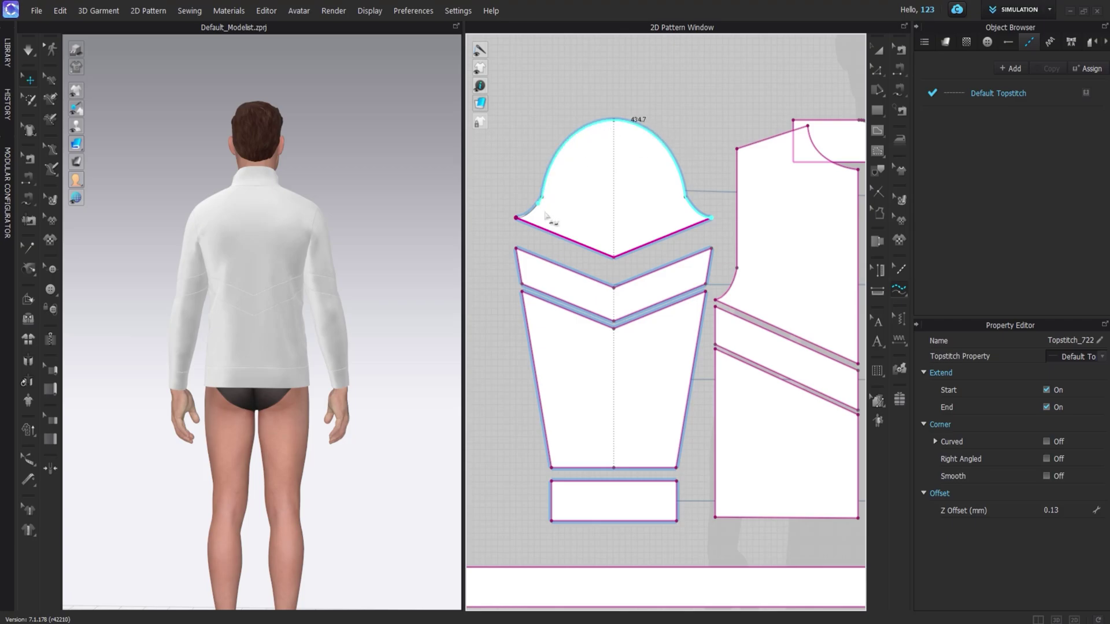
{"action": "left_click", "coordinate": [517, 219]}
Step: Set the Default Topstitch colour to black
{"action": "left_click", "coordinate": [878, 50]}
{"action": "scroll", "coordinate": [731, 200], "scroll_direction": "down", "scroll_amount": 3}
{"action": "middle_click_drag", "start_coordinate": [731, 201], "coordinate": [614, 215]}
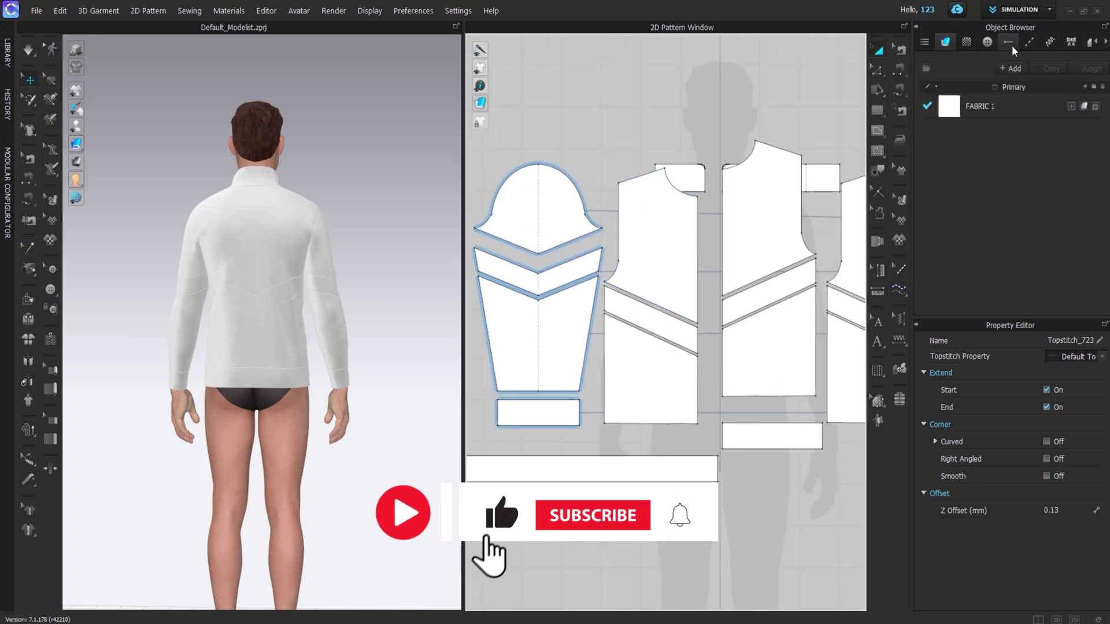
{"action": "left_click", "coordinate": [1029, 42]}
{"action": "left_click", "coordinate": [1028, 97]}
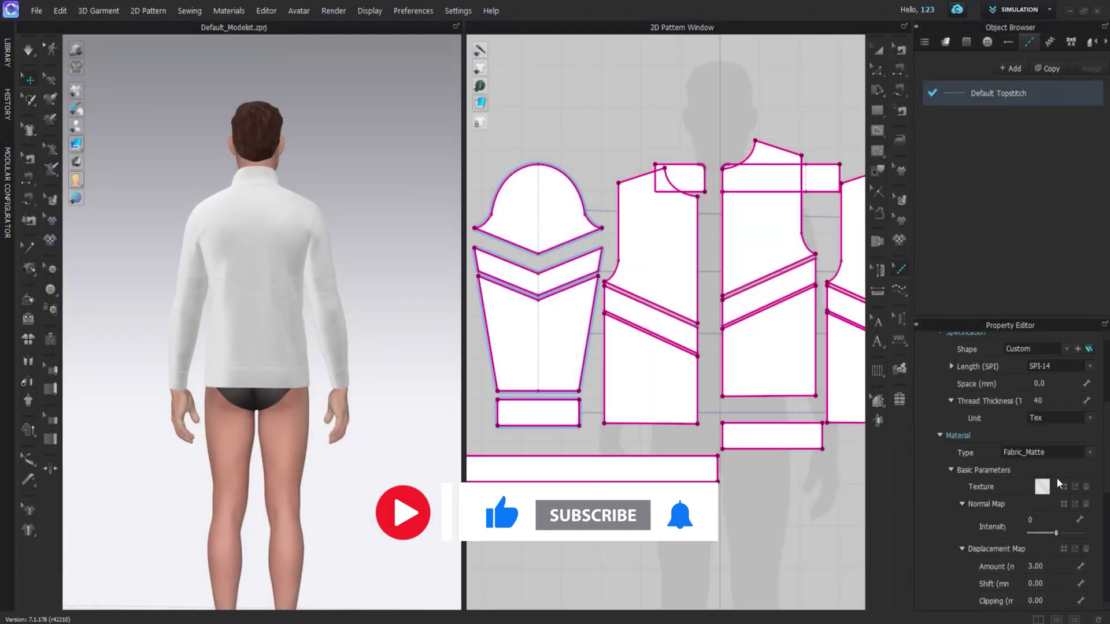
{"action": "scroll", "coordinate": [1083, 491], "scroll_direction": "down", "scroll_amount": 3}
{"action": "left_click", "coordinate": [1085, 468]}
{"action": "left_click", "coordinate": [478, 349]}
{"action": "left_click", "coordinate": [489, 458]}
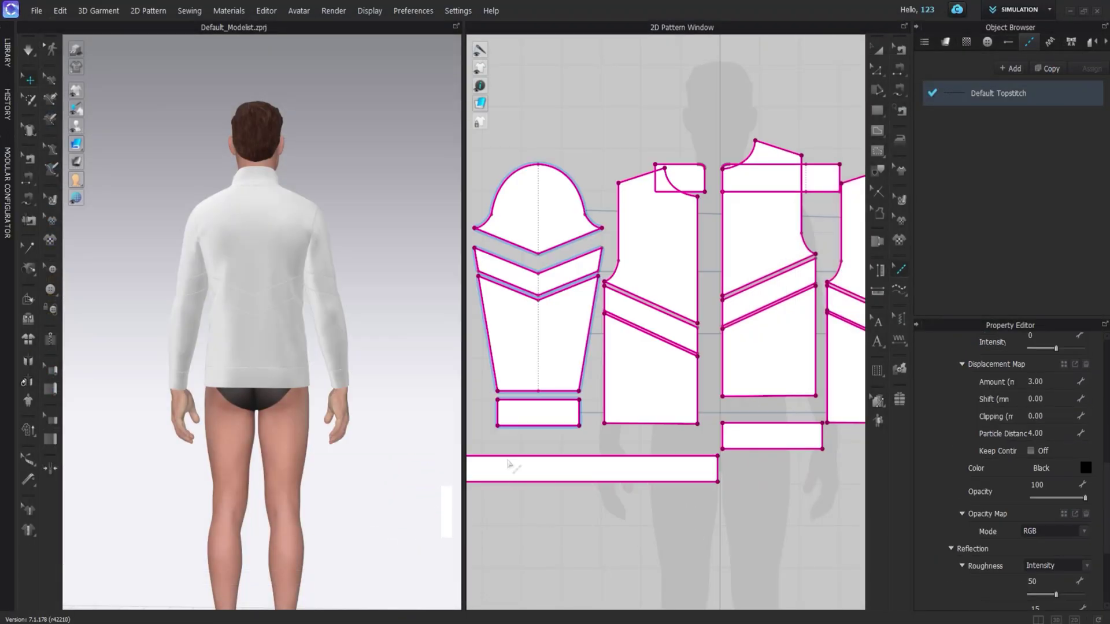
Step: Examine the topstitching on the front, side and back of the garment in the Schematic Render view
{"action": "left_click", "coordinate": [77, 67]}
{"action": "right_click_drag", "start_coordinate": [251, 208], "coordinate": [290, 248]}
{"action": "scroll", "coordinate": [300, 297], "scroll_direction": "up", "scroll_amount": 8}
{"action": "mouse_move", "coordinate": [237, 266]}
{"action": "middle_mouse_down"}
{"action": "mouse_move", "coordinate": [281, 259]}
{"action": "mouse_move", "coordinate": [231, 257]}
{"action": "middle_mouse_up"}
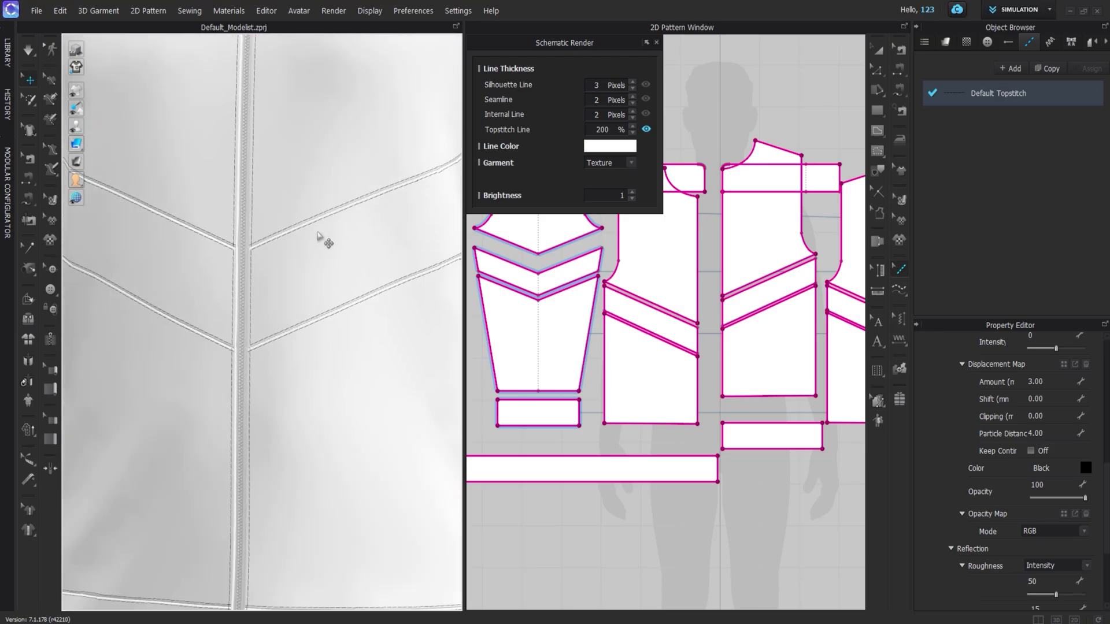
{"action": "scroll", "coordinate": [324, 241], "scroll_direction": "down", "scroll_amount": 4}
{"action": "middle_click_drag", "start_coordinate": [370, 240], "coordinate": [232, 217]}
{"action": "right_click_drag", "start_coordinate": [314, 213], "coordinate": [191, 198]}
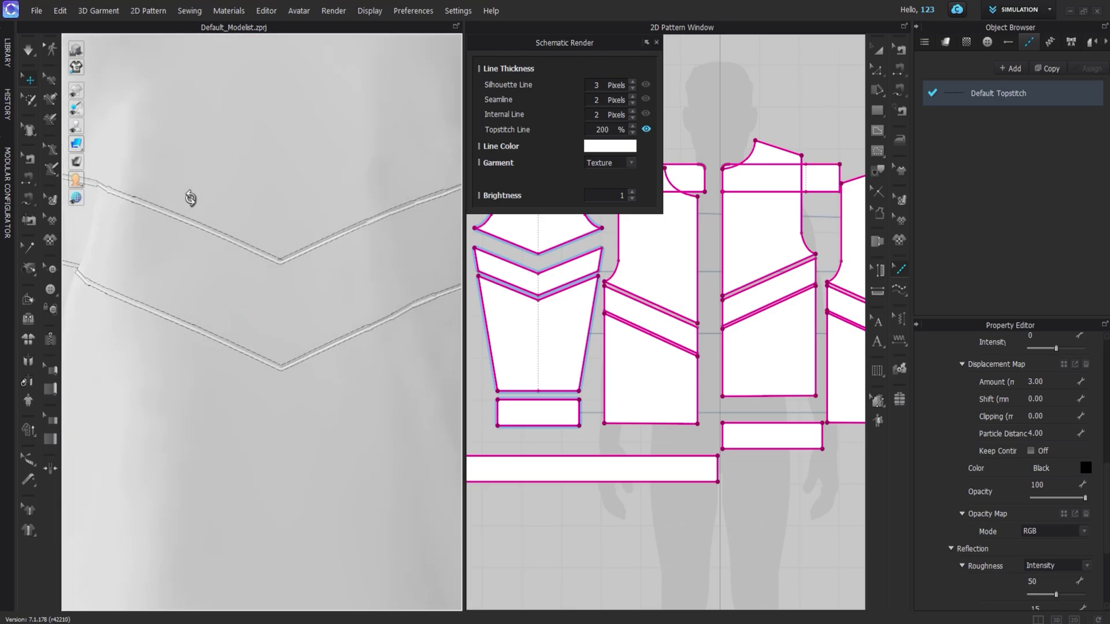
{"action": "scroll", "coordinate": [258, 209], "scroll_direction": "down", "scroll_amount": 8}
{"action": "right_click_drag", "start_coordinate": [353, 245], "coordinate": [259, 240]}
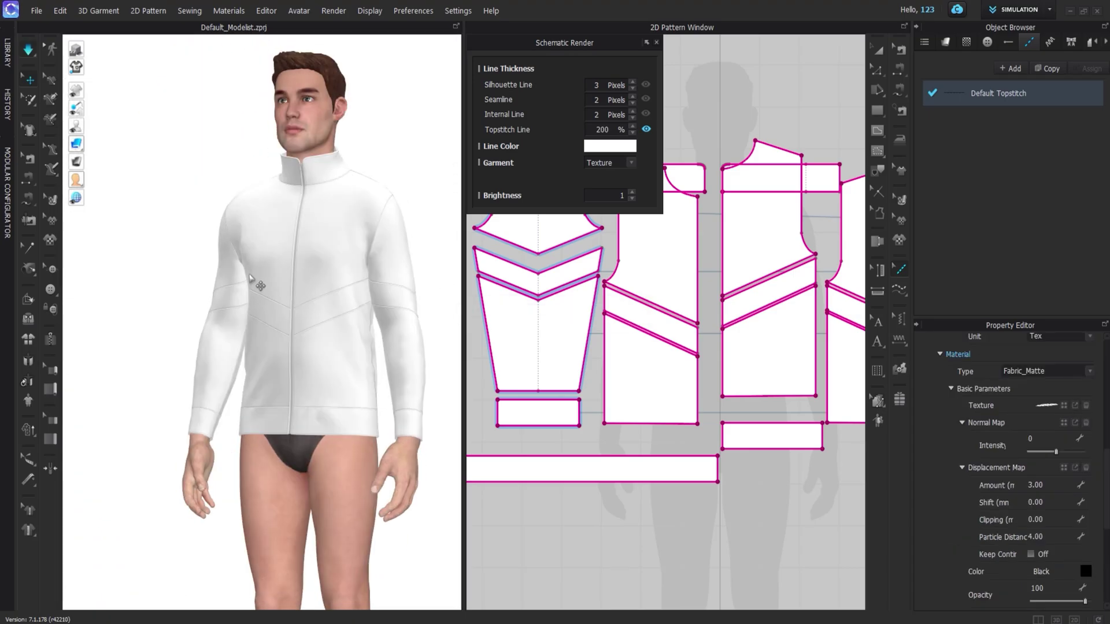
{"action": "middle_click_drag", "start_coordinate": [361, 358], "coordinate": [303, 320]}
{"action": "left_click", "coordinate": [657, 42]}
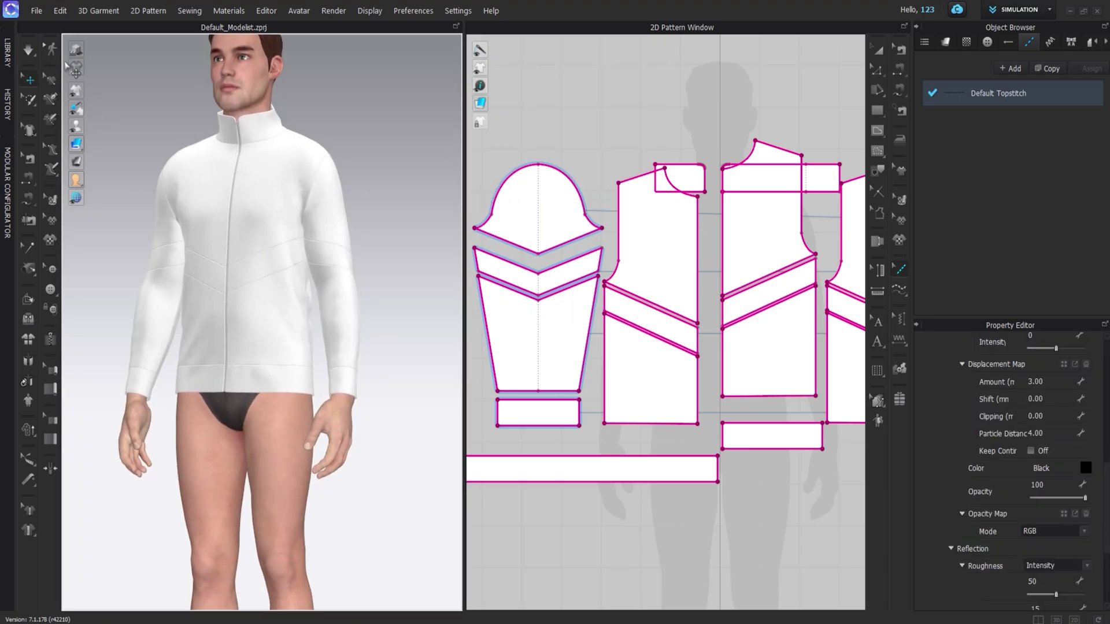
Step: Simulate the garment and pull the front hem band down on both sides of the zipper
{"action": "key", "text": "space"}
{"action": "left_click_drag", "start_coordinate": [308, 389], "coordinate": [313, 431]}
{"action": "right_click_drag", "start_coordinate": [317, 429], "coordinate": [356, 425]}
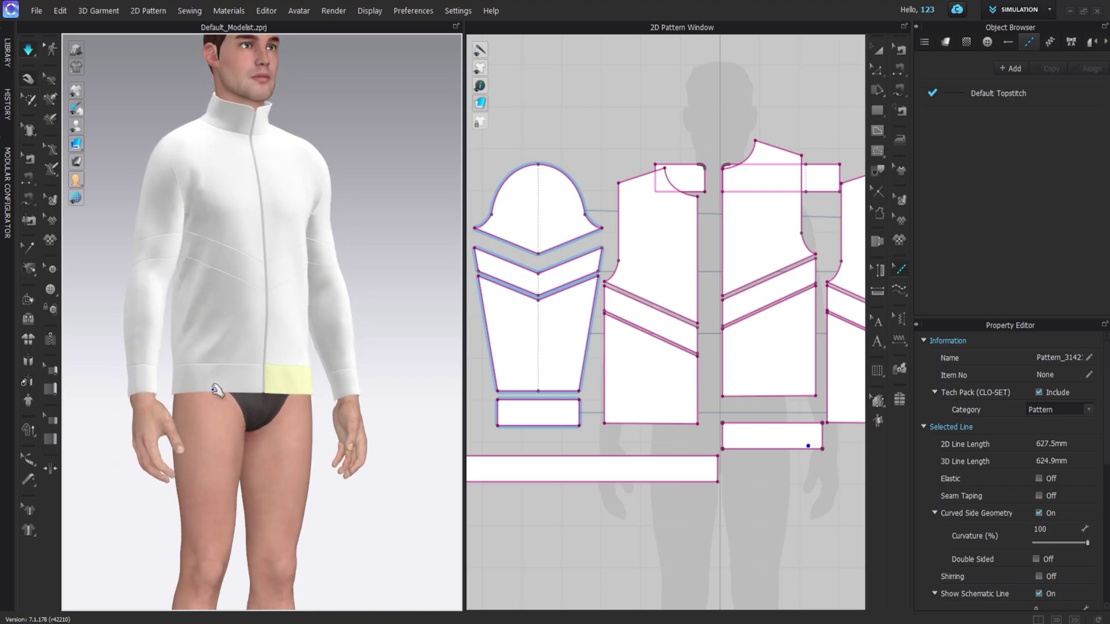
{"action": "left_click_drag", "start_coordinate": [217, 390], "coordinate": [211, 416]}
Step: Switch to the UV Editor workspace and fit the sleeve cap, chevron band and lower sleeve panel together edge to edge
{"action": "left_click", "coordinate": [1050, 9]}
{"action": "left_click", "coordinate": [1018, 143]}
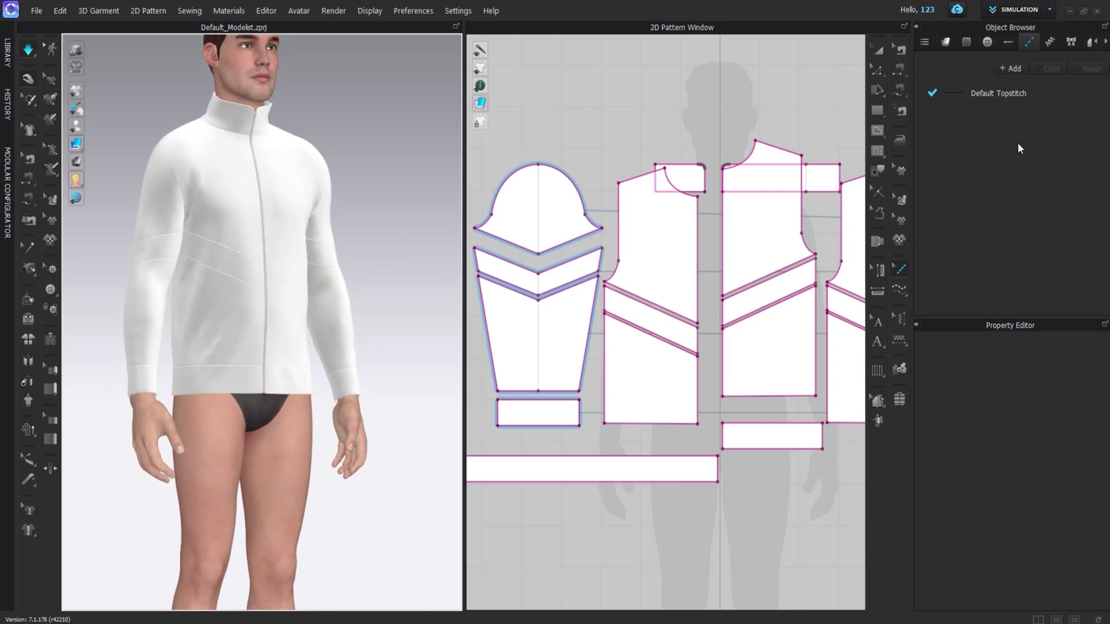
{"action": "middle_click_drag", "start_coordinate": [776, 368], "coordinate": [678, 333]}
{"action": "scroll", "coordinate": [749, 241], "scroll_direction": "up", "scroll_amount": 5}
{"action": "left_click", "coordinate": [783, 287]}
{"action": "left_click", "coordinate": [816, 234]}
{"action": "scroll", "coordinate": [830, 253], "scroll_direction": "up", "scroll_amount": 6}
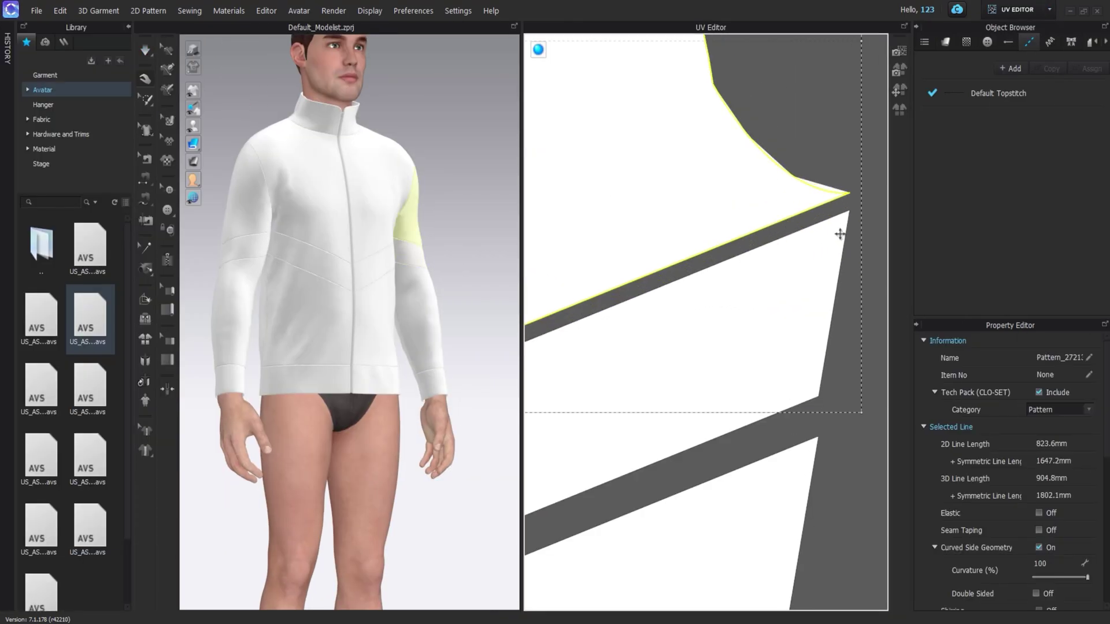
{"action": "left_click_drag", "start_coordinate": [840, 239], "coordinate": [838, 223]}
{"action": "left_click", "coordinate": [806, 454]}
Step: Select all three panels of the assembled sleeve and move them off the identical sleeve underneath
{"action": "scroll", "coordinate": [806, 359], "scroll_direction": "down", "scroll_amount": 5}
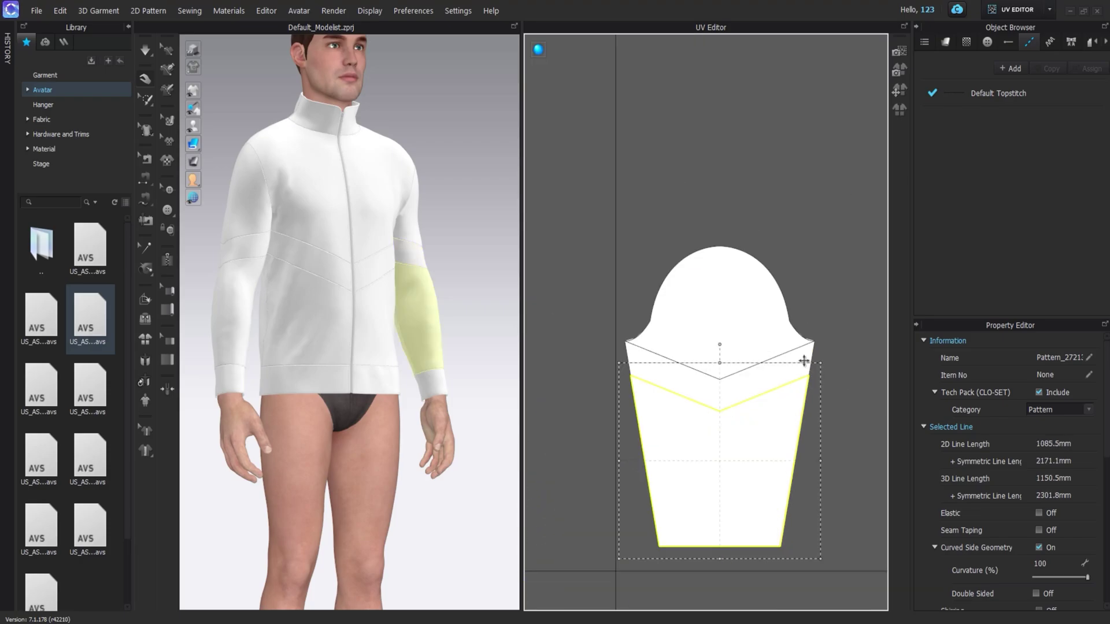
{"action": "left_click", "coordinate": [756, 284], "text": "shift"}
{"action": "left_click", "coordinate": [759, 327], "text": "shift"}
{"action": "scroll", "coordinate": [758, 330], "scroll_direction": "down", "scroll_amount": 6}
{"action": "left_click_drag", "start_coordinate": [761, 315], "coordinate": [787, 272]}
Step: Select the panels of the other sleeve and place them beside the first sleeve
{"action": "scroll", "coordinate": [644, 270], "scroll_direction": "up", "scroll_amount": 7}
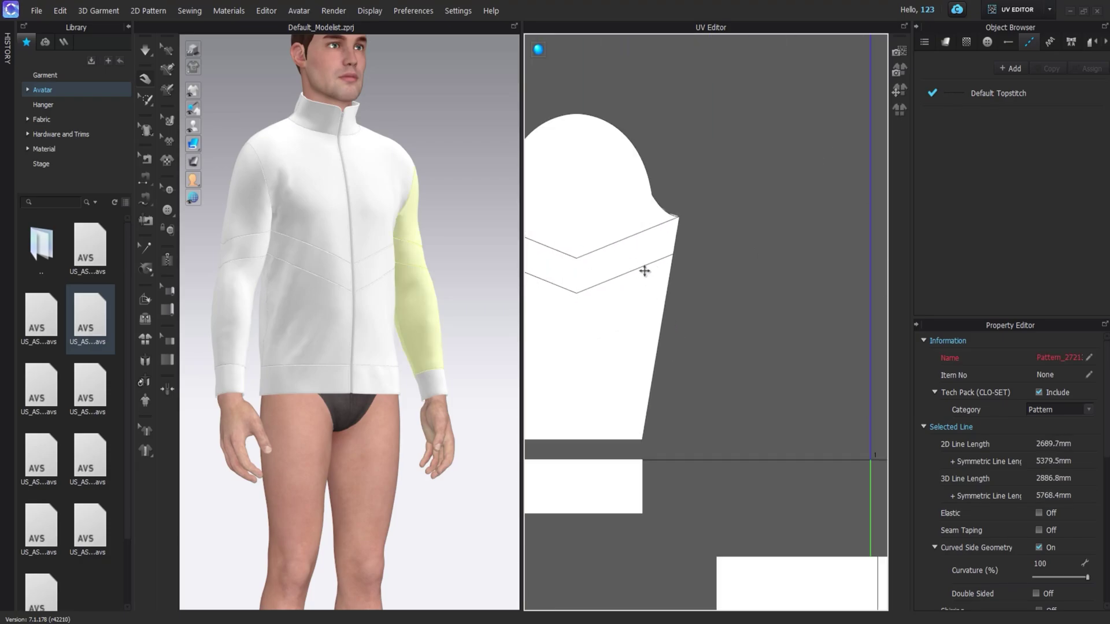
{"action": "left_click", "coordinate": [644, 263]}
{"action": "left_click", "coordinate": [637, 311]}
{"action": "left_click", "coordinate": [637, 311]}
{"action": "scroll", "coordinate": [615, 277], "scroll_direction": "down", "scroll_amount": 5}
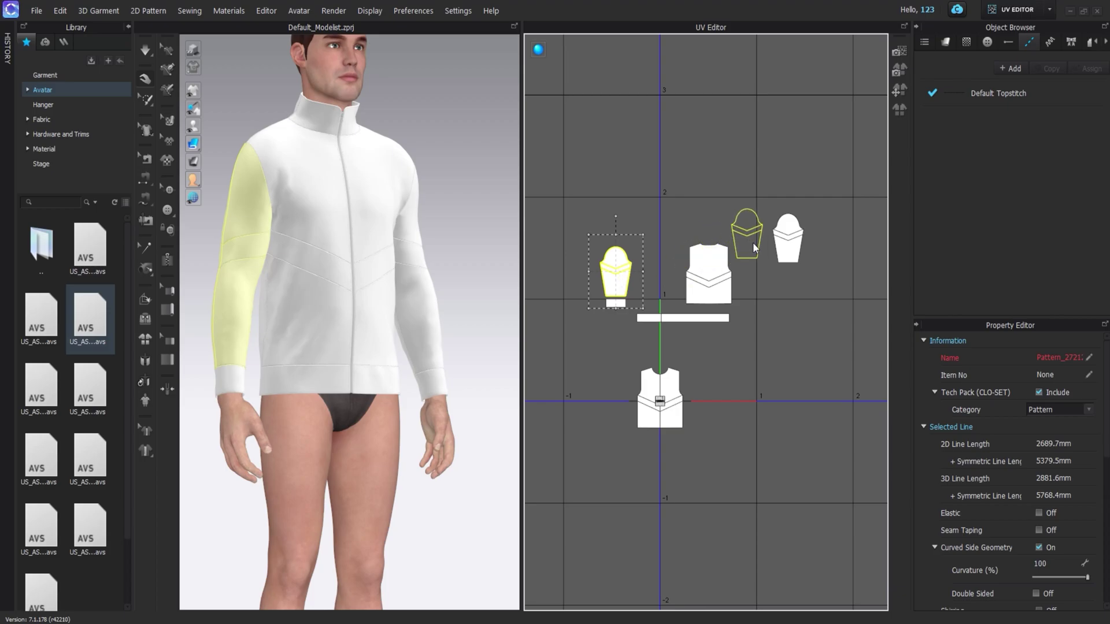
{"action": "scroll", "coordinate": [802, 230], "scroll_direction": "up", "scroll_amount": 6}
Step: Select both complete sleeves and move them up above the back panel in the UV layout
{"action": "scroll", "coordinate": [764, 295], "scroll_direction": "up", "scroll_amount": 3}
{"action": "scroll", "coordinate": [780, 296], "scroll_direction": "down", "scroll_amount": 5}
{"action": "left_click", "coordinate": [798, 297], "text": "shift"}
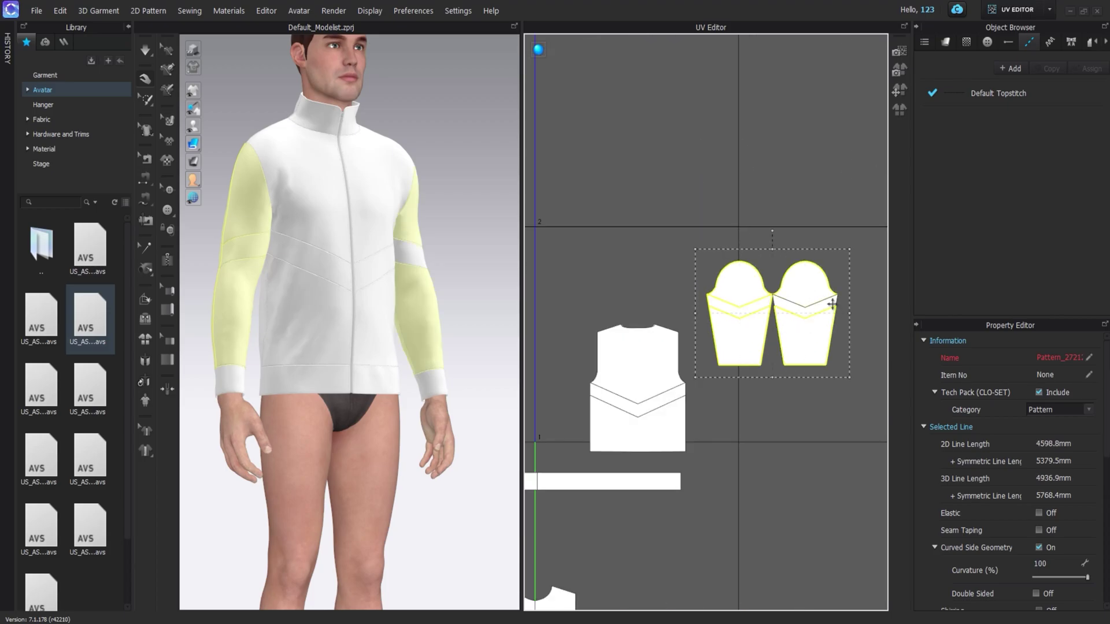
{"action": "left_click", "coordinate": [864, 280]}
{"action": "left_click_drag", "start_coordinate": [864, 249], "coordinate": [694, 392]}
{"action": "left_click_drag", "start_coordinate": [741, 331], "coordinate": [783, 180]}
Step: Select all the back panel pieces and move them up towards the sleeves in the UV layout
{"action": "scroll", "coordinate": [783, 182], "scroll_direction": "down", "scroll_amount": 3}
{"action": "scroll", "coordinate": [727, 270], "scroll_direction": "up", "scroll_amount": 4}
{"action": "left_click", "coordinate": [733, 265]}
{"action": "left_click", "coordinate": [843, 151]}
{"action": "left_click_drag", "start_coordinate": [843, 151], "coordinate": [619, 375]}
{"action": "left_click_drag", "start_coordinate": [721, 276], "coordinate": [793, 142]}
Step: Select all upper, diagonal band and lower pieces of both fronts and move them beside the back panel in the UV layout
{"action": "middle_click_drag", "start_coordinate": [677, 521], "coordinate": [760, 266]}
{"action": "scroll", "coordinate": [760, 266], "scroll_direction": "up", "scroll_amount": 1}
{"action": "left_click", "coordinate": [685, 409]}
{"action": "scroll", "coordinate": [707, 423], "scroll_direction": "up", "scroll_amount": 7}
{"action": "left_click", "coordinate": [708, 424], "text": "shift"}
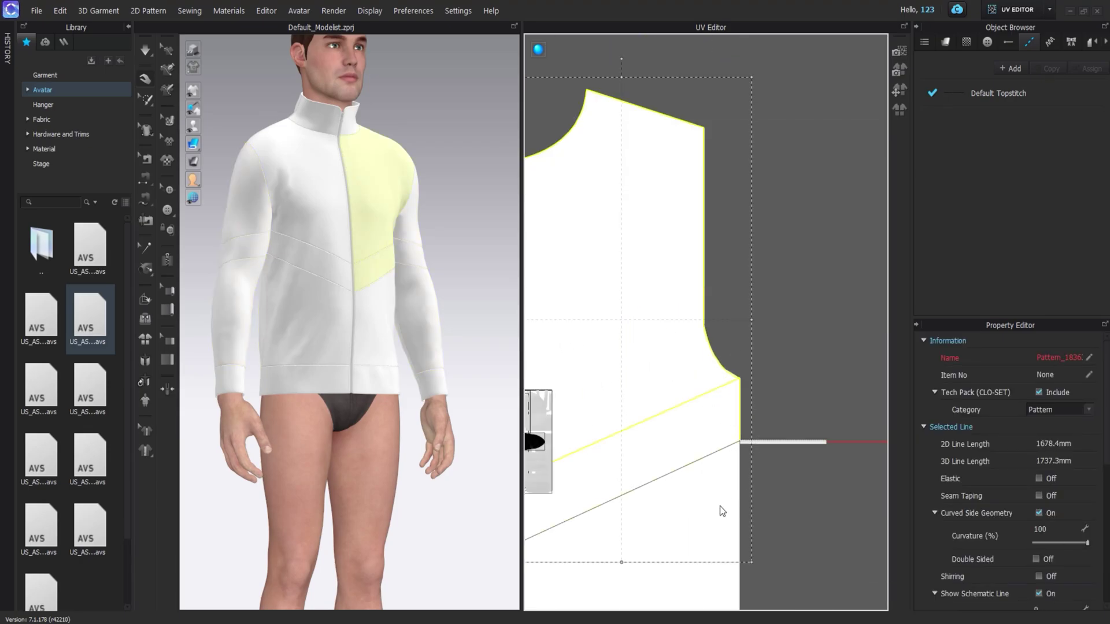
{"action": "left_click", "coordinate": [722, 510], "text": "shift"}
{"action": "scroll", "coordinate": [721, 510], "scroll_direction": "down", "scroll_amount": 3}
{"action": "middle_click_drag", "start_coordinate": [721, 511], "coordinate": [833, 475]}
{"action": "left_click", "coordinate": [586, 357], "text": "shift"}
{"action": "left_click", "coordinate": [552, 417], "text": "shift"}
{"action": "left_click", "coordinate": [553, 444], "text": "shift"}
{"action": "scroll", "coordinate": [557, 441], "scroll_direction": "down", "scroll_amount": 5}
{"action": "left_click_drag", "start_coordinate": [599, 423], "coordinate": [644, 107]}
Step: Move the stand collar pieces off the zipper parts and place them together in the open area of the UV layout
{"action": "scroll", "coordinate": [619, 412], "scroll_direction": "up", "scroll_amount": 4}
{"action": "left_click", "coordinate": [784, 386]}
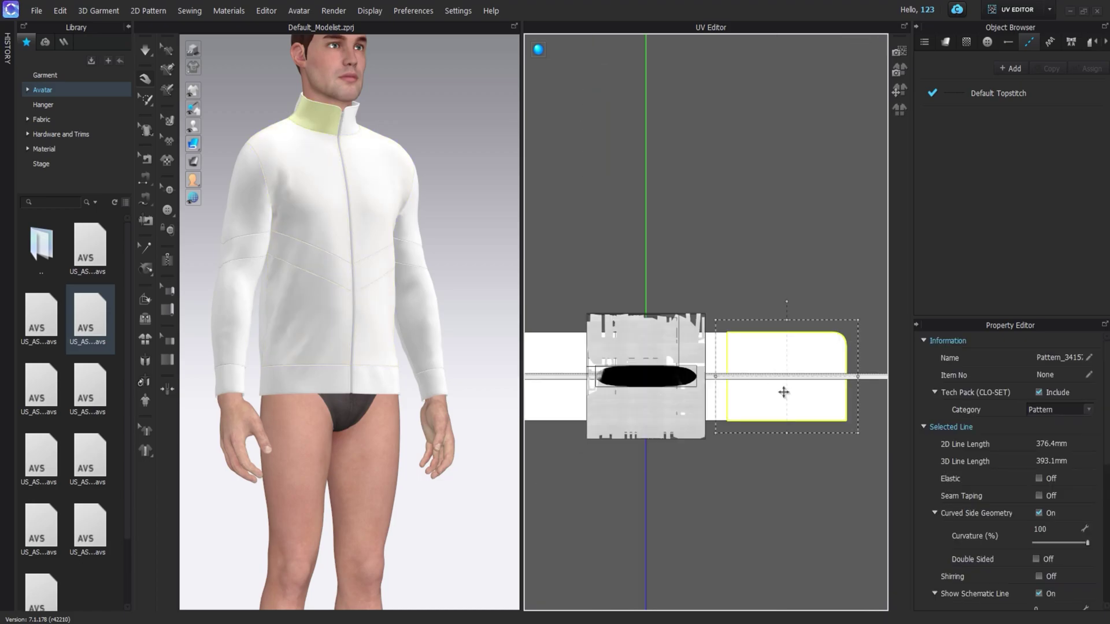
{"action": "left_click_drag", "start_coordinate": [783, 392], "coordinate": [784, 229]}
{"action": "left_click_drag", "start_coordinate": [543, 362], "coordinate": [537, 199]}
{"action": "left_click", "coordinate": [740, 245], "text": "shift"}
{"action": "scroll", "coordinate": [643, 441], "scroll_direction": "down", "scroll_amount": 5}
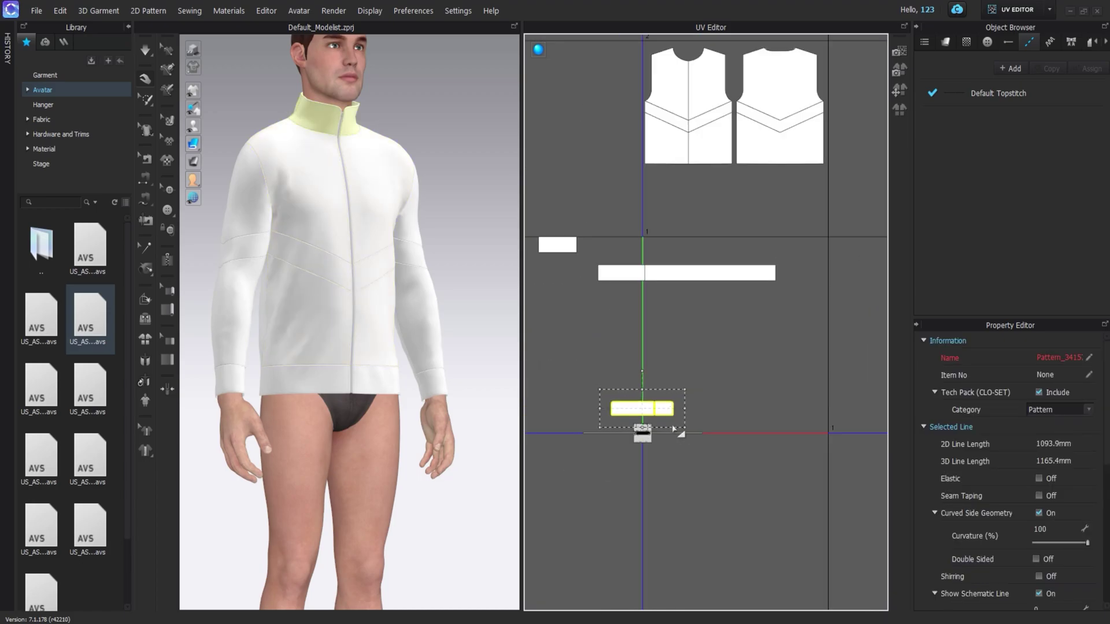
{"action": "scroll", "coordinate": [691, 437], "scroll_direction": "up", "scroll_amount": 8}
{"action": "scroll", "coordinate": [746, 405], "scroll_direction": "down", "scroll_amount": 6}
{"action": "left_click_drag", "start_coordinate": [709, 342], "coordinate": [787, 233]}
Step: Select the zipper parts and move them to the lower corner of the first UV tile, beside the origin
{"action": "left_click", "coordinate": [712, 411]}
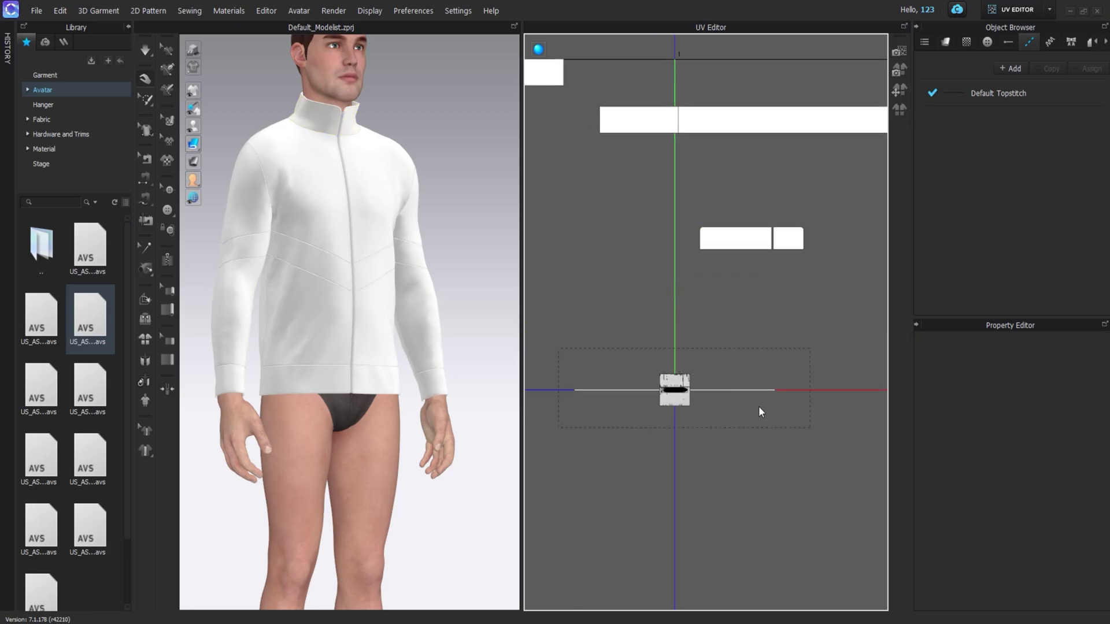
{"action": "left_click", "coordinate": [768, 391]}
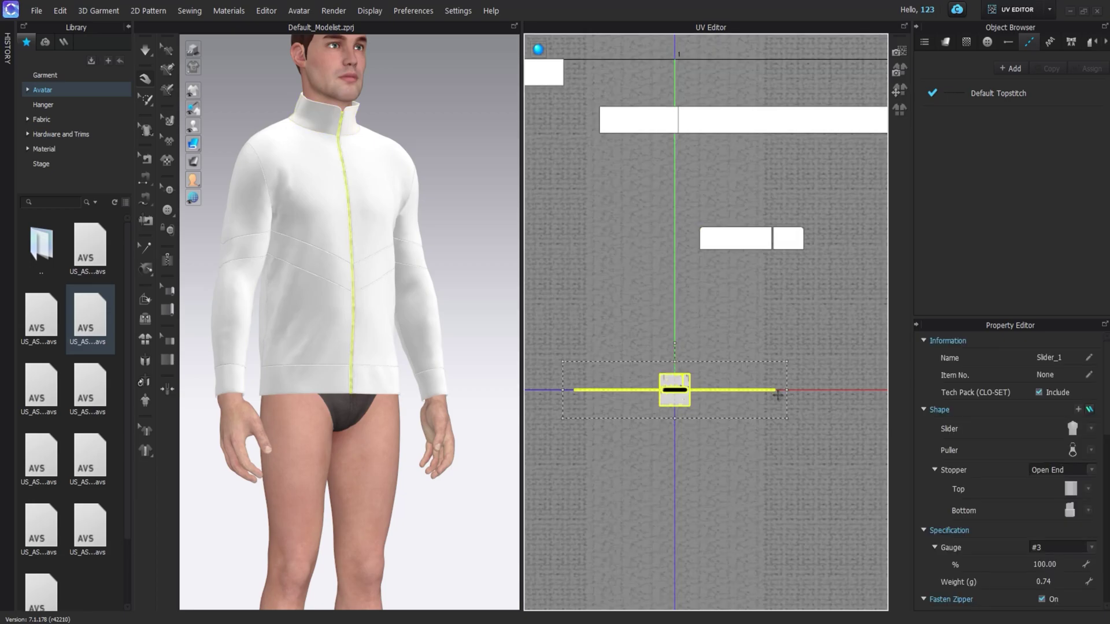
{"action": "scroll", "coordinate": [823, 380], "scroll_direction": "up", "scroll_amount": 2}
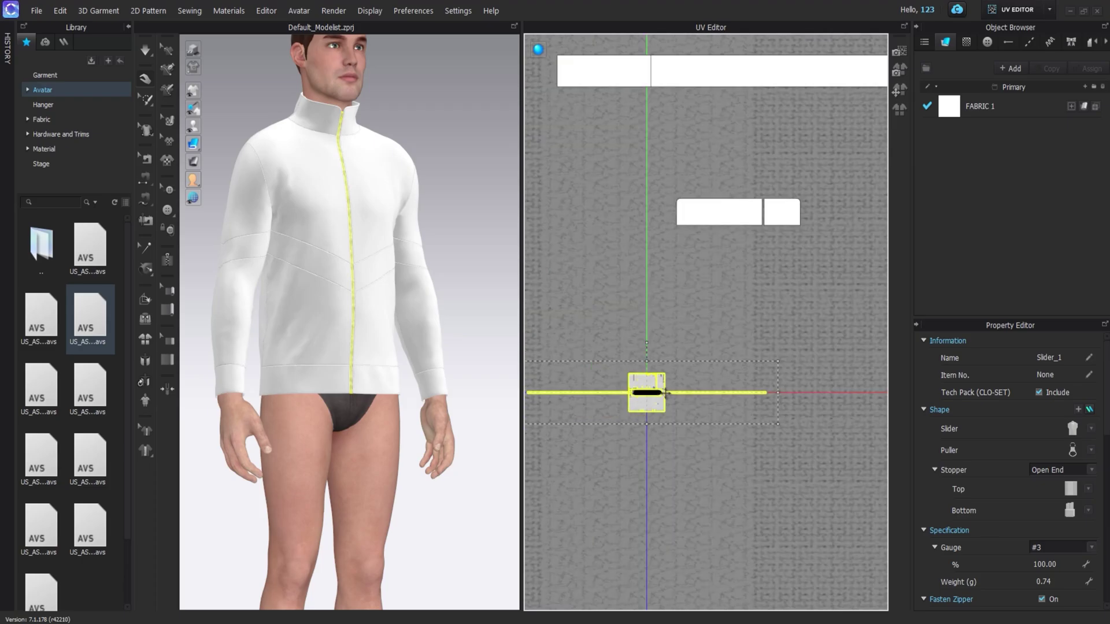
{"action": "left_click_drag", "start_coordinate": [659, 386], "coordinate": [781, 366]}
{"action": "middle_click_drag", "start_coordinate": [829, 362], "coordinate": [741, 363]}
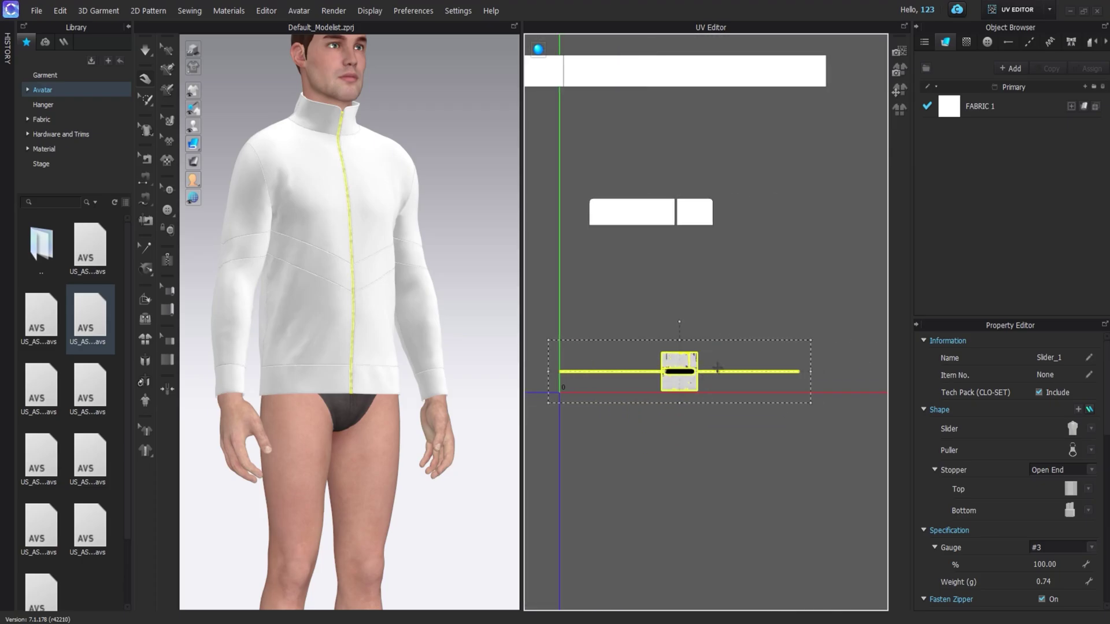
{"action": "left_click_drag", "start_coordinate": [789, 347], "coordinate": [737, 359]}
{"action": "scroll", "coordinate": [738, 358], "scroll_direction": "up", "scroll_amount": 5}
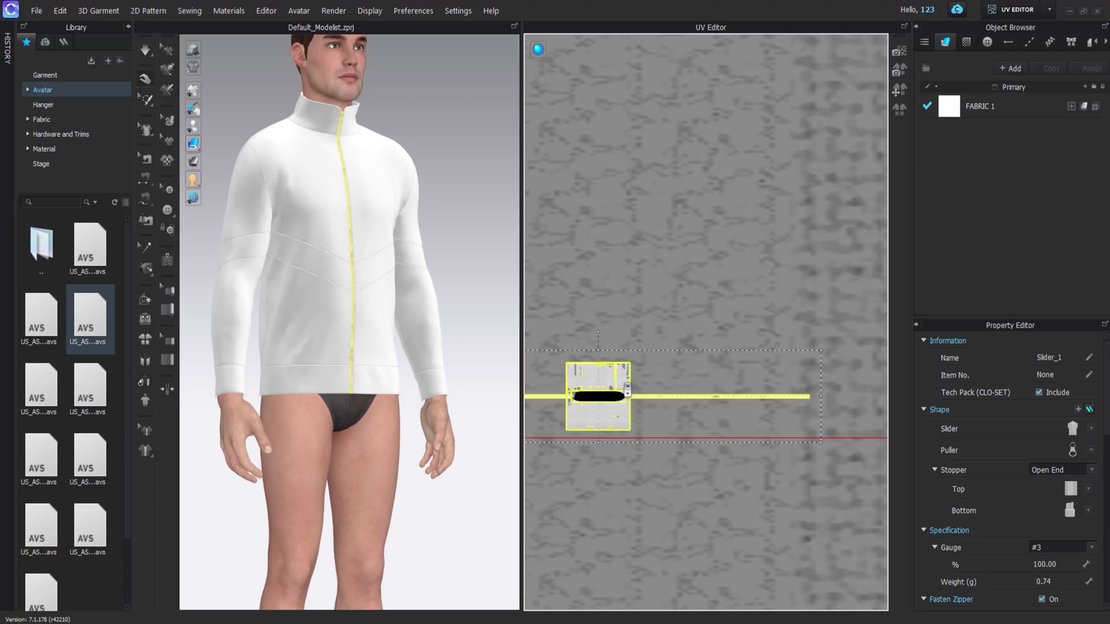
{"action": "scroll", "coordinate": [749, 357], "scroll_direction": "down", "scroll_amount": 6}
{"action": "left_click", "coordinate": [729, 444]}
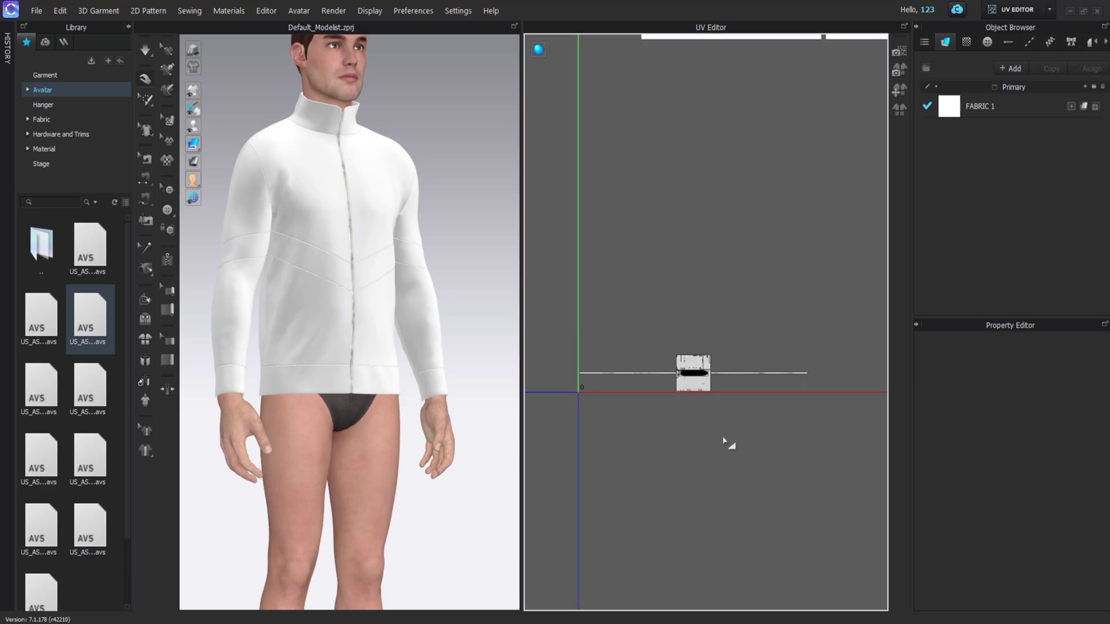
Step: Move the stand collar pieces up to the first tile's right edge and place the two waistband pieces side by side inside the tile
{"action": "scroll", "coordinate": [700, 414], "scroll_direction": "down", "scroll_amount": 3}
{"action": "scroll", "coordinate": [679, 414], "scroll_direction": "up", "scroll_amount": 2}
{"action": "left_click_drag", "start_coordinate": [641, 391], "coordinate": [792, 268]}
{"action": "left_click_drag", "start_coordinate": [648, 310], "coordinate": [723, 338]}
{"action": "scroll", "coordinate": [723, 346], "scroll_direction": "down", "scroll_amount": 2}
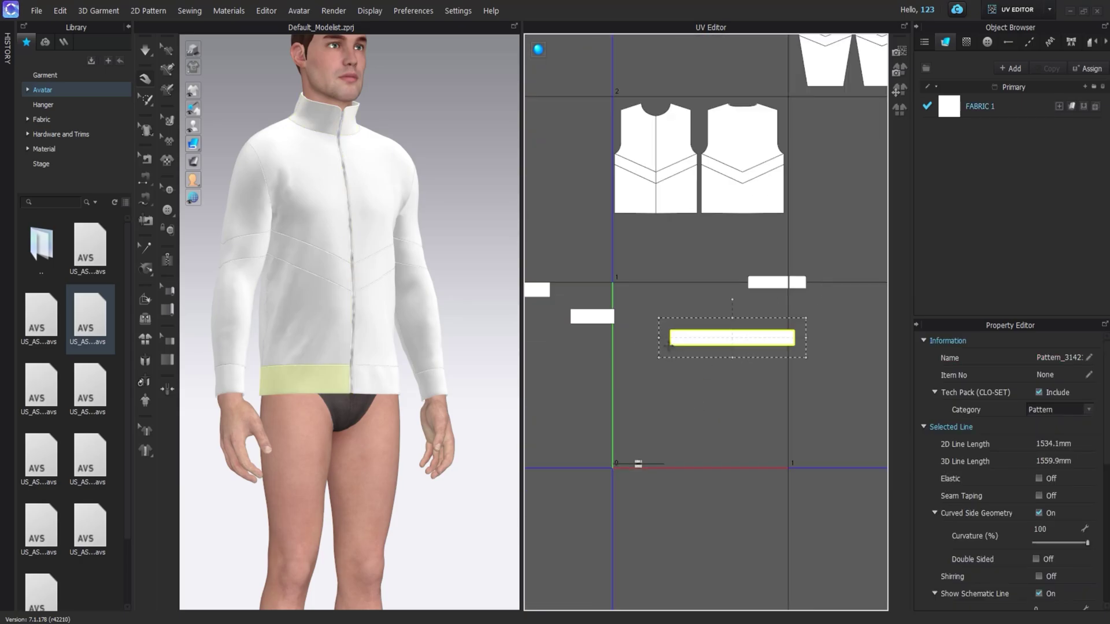
{"action": "scroll", "coordinate": [602, 323], "scroll_direction": "up", "scroll_amount": 3}
{"action": "middle_click_drag", "start_coordinate": [602, 323], "coordinate": [676, 373]}
{"action": "left_click", "coordinate": [676, 373]}
{"action": "left_click_drag", "start_coordinate": [753, 413], "coordinate": [767, 401]}
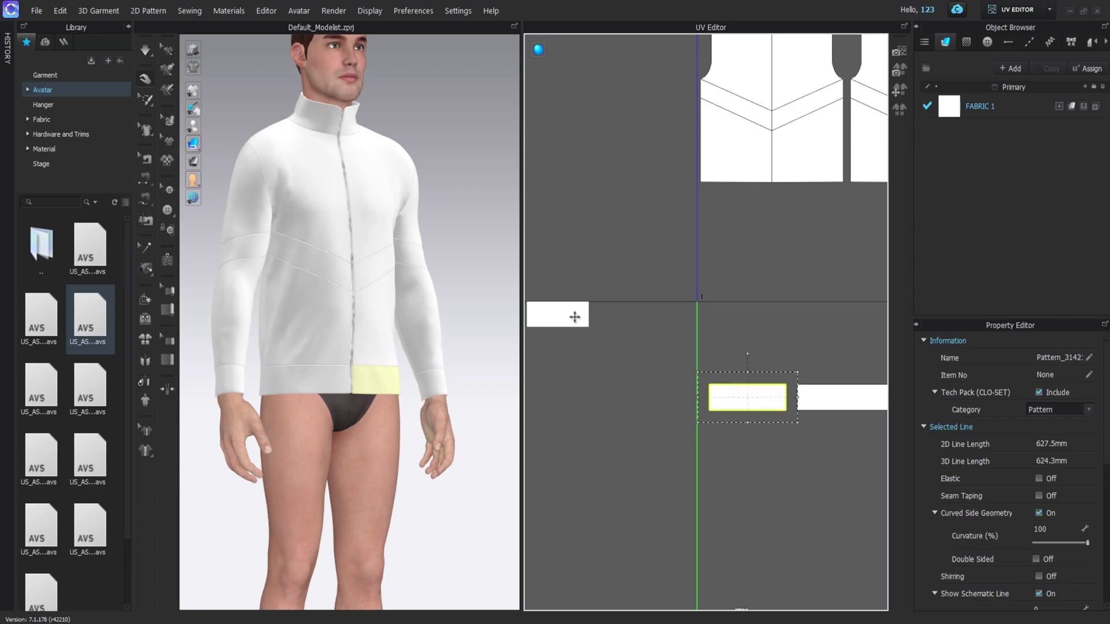
Step: Separate the two overlapping cuffs and move them together below the sleeves in the UV layout
{"action": "left_click_drag", "start_coordinate": [575, 318], "coordinate": [657, 318]}
{"action": "left_click", "coordinate": [578, 315]}
{"action": "left_click", "coordinate": [640, 315], "text": "shift"}
{"action": "scroll", "coordinate": [572, 361], "scroll_direction": "down", "scroll_amount": 3}
{"action": "left_click_drag", "start_coordinate": [584, 356], "coordinate": [808, 228]}
Step: Move each cuff close beneath the lower edge of its sleeve in the UV layout
{"action": "left_click", "coordinate": [818, 254]}
{"action": "left_click", "coordinate": [812, 187]}
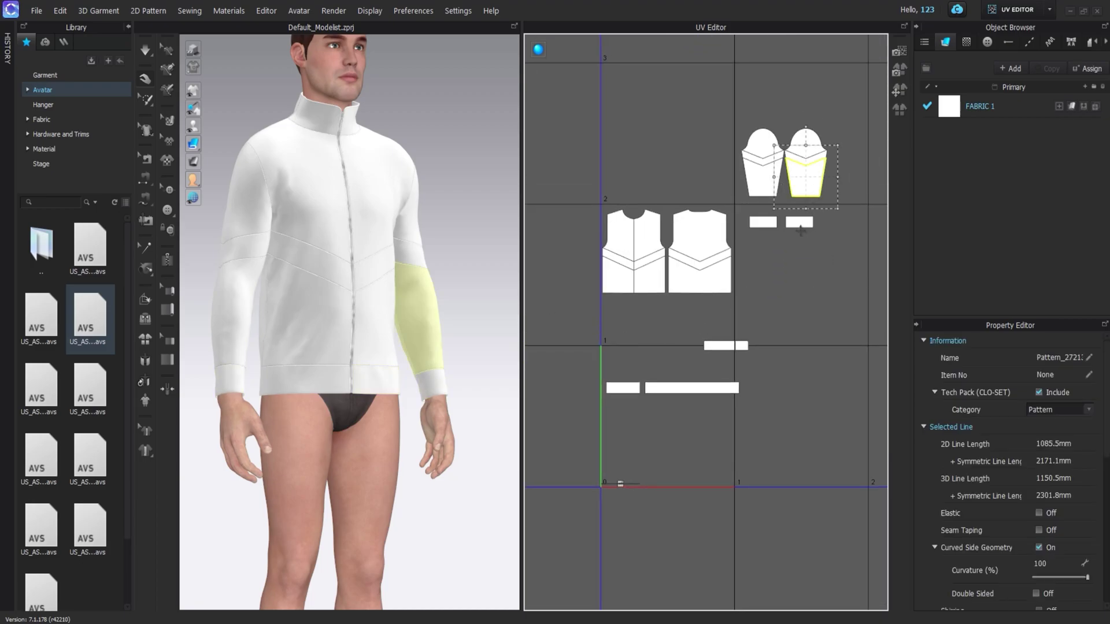
{"action": "left_click", "coordinate": [802, 226]}
{"action": "middle_click_drag", "start_coordinate": [804, 226], "coordinate": [738, 344]}
{"action": "scroll", "coordinate": [738, 344], "scroll_direction": "up", "scroll_amount": 7}
{"action": "left_click_drag", "start_coordinate": [734, 322], "coordinate": [769, 235]}
{"action": "scroll", "coordinate": [663, 321], "scroll_direction": "down", "scroll_amount": 2}
{"action": "middle_click_drag", "start_coordinate": [663, 321], "coordinate": [731, 352]}
{"action": "left_click_drag", "start_coordinate": [678, 346], "coordinate": [676, 290]}
{"action": "scroll", "coordinate": [677, 295], "scroll_direction": "down", "scroll_amount": 4}
Step: Move both waistband pieces below the first UV tile and both collar pieces outside the tile to its right
{"action": "middle_click_drag", "start_coordinate": [613, 382], "coordinate": [706, 261]}
{"action": "left_click", "coordinate": [599, 380]}
{"action": "left_click", "coordinate": [674, 381], "text": "shift"}
{"action": "left_click_drag", "start_coordinate": [675, 382], "coordinate": [778, 548]}
{"action": "left_click", "coordinate": [722, 331]}
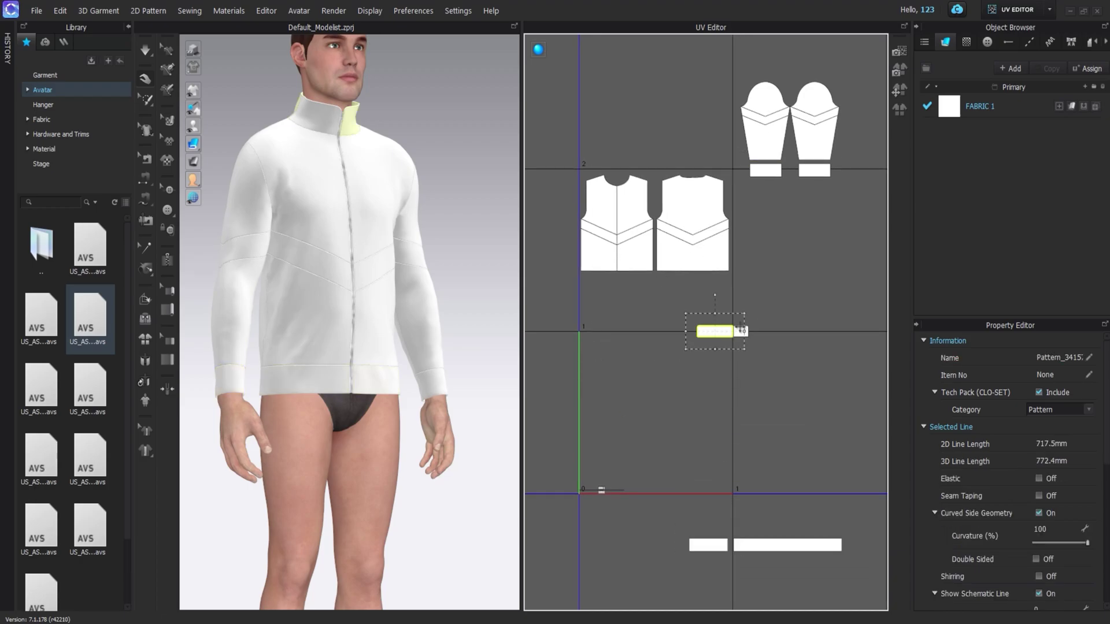
{"action": "left_click", "coordinate": [739, 332], "text": "shift"}
{"action": "left_click_drag", "start_coordinate": [733, 334], "coordinate": [842, 436]}
Step: Select all front and back body pieces and move them into the upper part of the first UV tile
{"action": "left_click_drag", "start_coordinate": [572, 173], "coordinate": [716, 262]}
{"action": "left_click_drag", "start_coordinate": [712, 255], "coordinate": [761, 329]}
{"action": "scroll", "coordinate": [713, 372], "scroll_direction": "up", "scroll_amount": 2}
{"action": "scroll", "coordinate": [754, 354], "scroll_direction": "down", "scroll_amount": 3}
{"action": "middle_click_drag", "start_coordinate": [762, 381], "coordinate": [669, 403]}
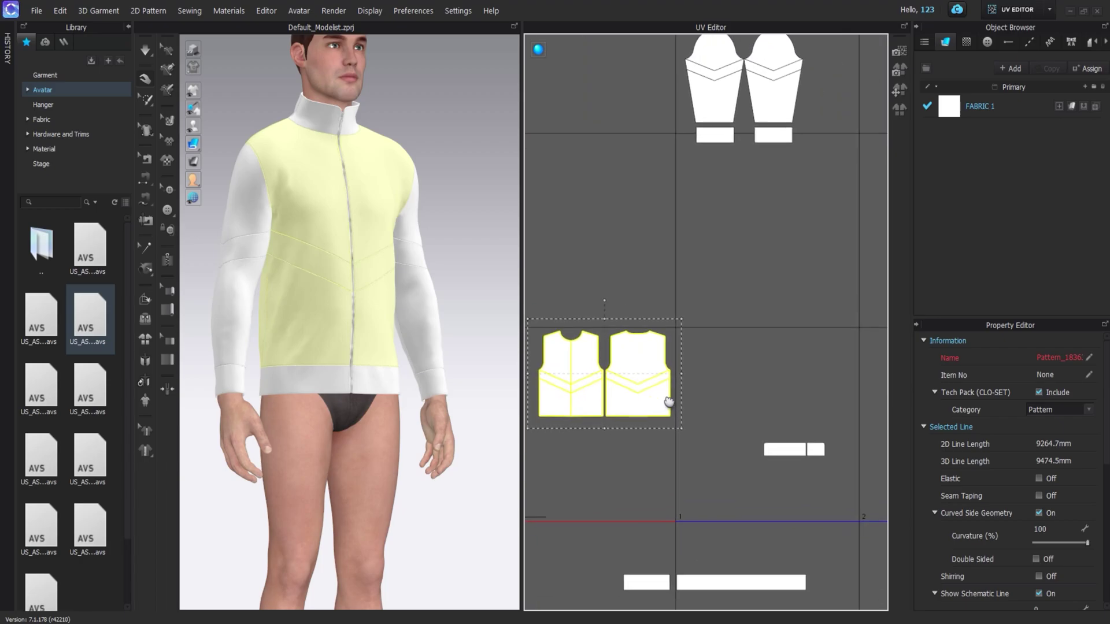
Step: Move both cuffs and the short waistband piece into a stack just above the long waistband strip, below the UV tile
{"action": "left_click", "coordinate": [733, 156]}
{"action": "middle_click_drag", "start_coordinate": [733, 156], "coordinate": [743, 252]}
{"action": "left_click", "coordinate": [781, 235]}
{"action": "scroll", "coordinate": [781, 236], "scroll_direction": "down", "scroll_amount": 2}
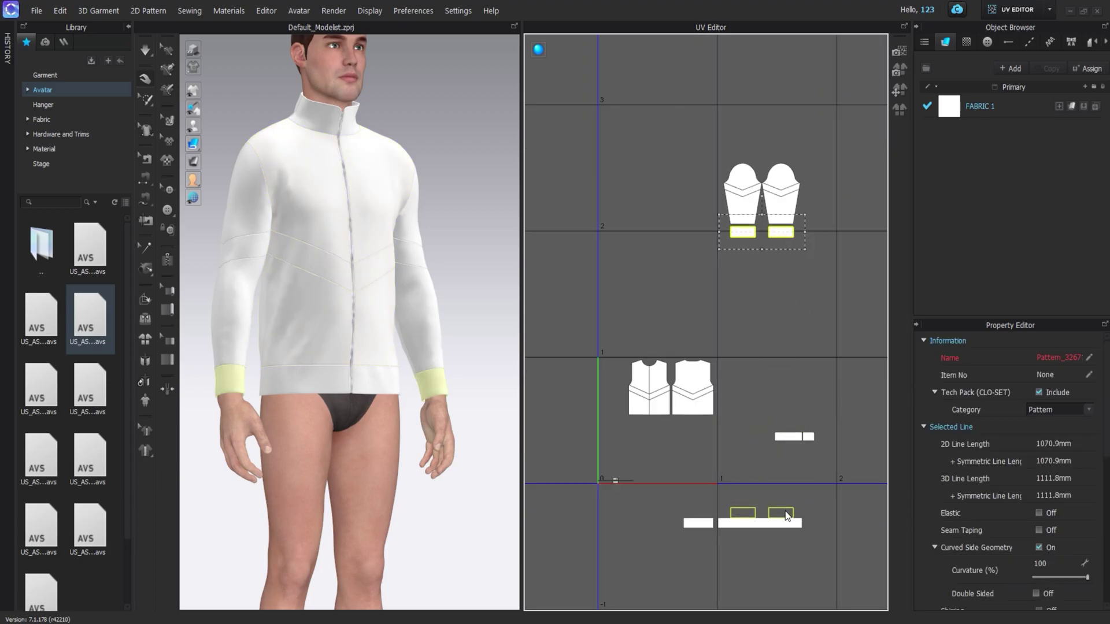
{"action": "scroll", "coordinate": [789, 470], "scroll_direction": "up", "scroll_amount": 5}
{"action": "scroll", "coordinate": [818, 421], "scroll_direction": "down", "scroll_amount": 3}
{"action": "left_click", "coordinate": [570, 426]}
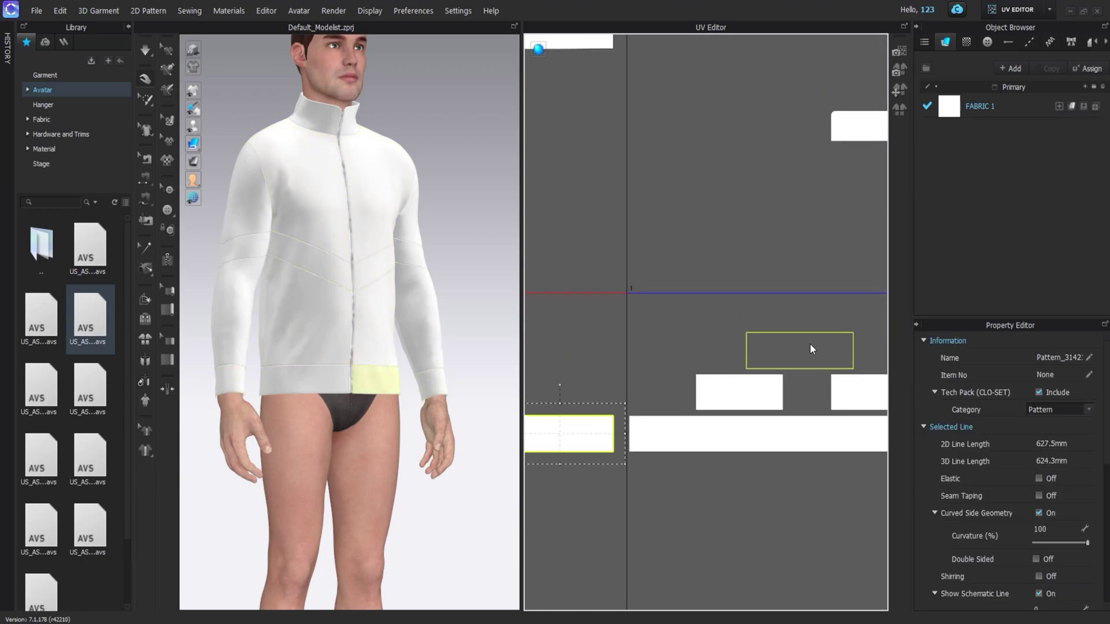
{"action": "left_click_drag", "start_coordinate": [810, 344], "coordinate": [811, 344]}
{"action": "scroll", "coordinate": [811, 344], "scroll_direction": "down", "scroll_amount": 4}
{"action": "middle_click_drag", "start_coordinate": [810, 344], "coordinate": [762, 454]}
Step: Select all pieces of both sleeves and move them into the first UV tile, beneath the front and back body pieces
{"action": "middle_click_drag", "start_coordinate": [695, 70], "coordinate": [689, 102]}
{"action": "left_click_drag", "start_coordinate": [689, 102], "coordinate": [792, 153]}
{"action": "left_click_drag", "start_coordinate": [772, 141], "coordinate": [665, 453]}
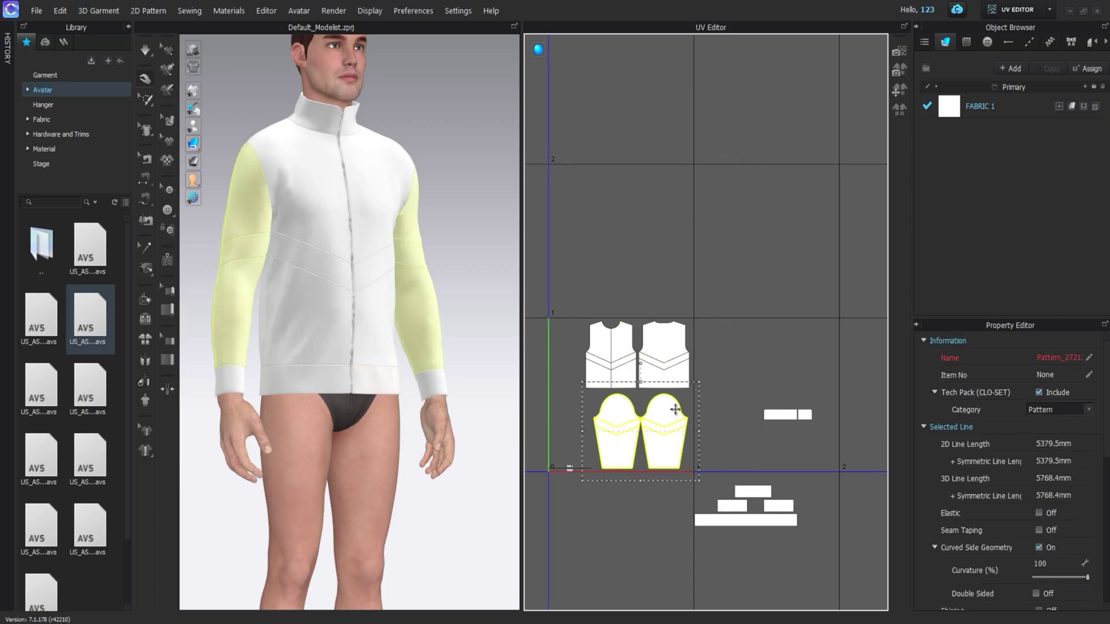
{"action": "left_click_drag", "start_coordinate": [701, 384], "coordinate": [683, 399]}
{"action": "scroll", "coordinate": [671, 433], "scroll_direction": "up", "scroll_amount": 4}
{"action": "left_click_drag", "start_coordinate": [672, 438], "coordinate": [701, 428]}
{"action": "left_click", "coordinate": [761, 423]}
Step: Select the cuffs and waistband pieces, turn them vertical and move them to the left edge of the first UV tile
{"action": "scroll", "coordinate": [761, 424], "scroll_direction": "down", "scroll_amount": 4}
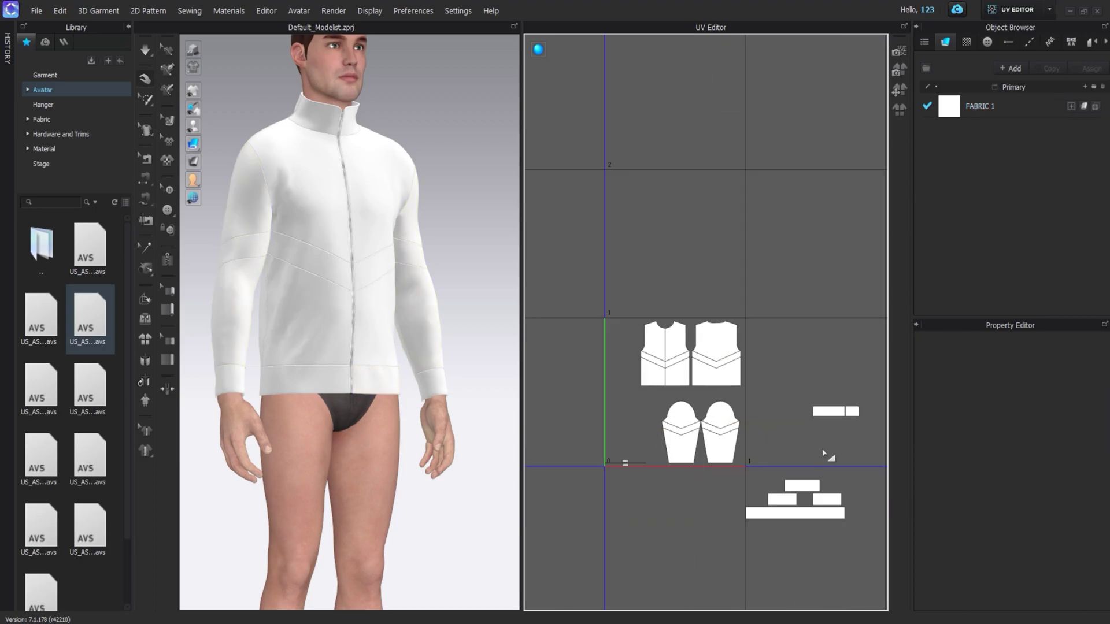
{"action": "middle_click_drag", "start_coordinate": [827, 453], "coordinate": [776, 431]}
{"action": "left_click_drag", "start_coordinate": [685, 517], "coordinate": [817, 453]}
{"action": "left_click_drag", "start_coordinate": [763, 461], "coordinate": [620, 349]}
{"action": "scroll", "coordinate": [544, 358], "scroll_direction": "up", "scroll_amount": 3}
{"action": "left_click_drag", "start_coordinate": [602, 351], "coordinate": [582, 350]}
Step: Place one cuff beneath the long waistband strip, and the other cuff above the short waistband piece in a second column
{"action": "left_click", "coordinate": [591, 310]}
{"action": "scroll", "coordinate": [592, 310], "scroll_direction": "up", "scroll_amount": 4}
{"action": "left_click_drag", "start_coordinate": [613, 307], "coordinate": [614, 217]}
{"action": "middle_click_drag", "start_coordinate": [613, 495], "coordinate": [609, 279]}
{"action": "left_click_drag", "start_coordinate": [615, 325], "coordinate": [615, 348]}
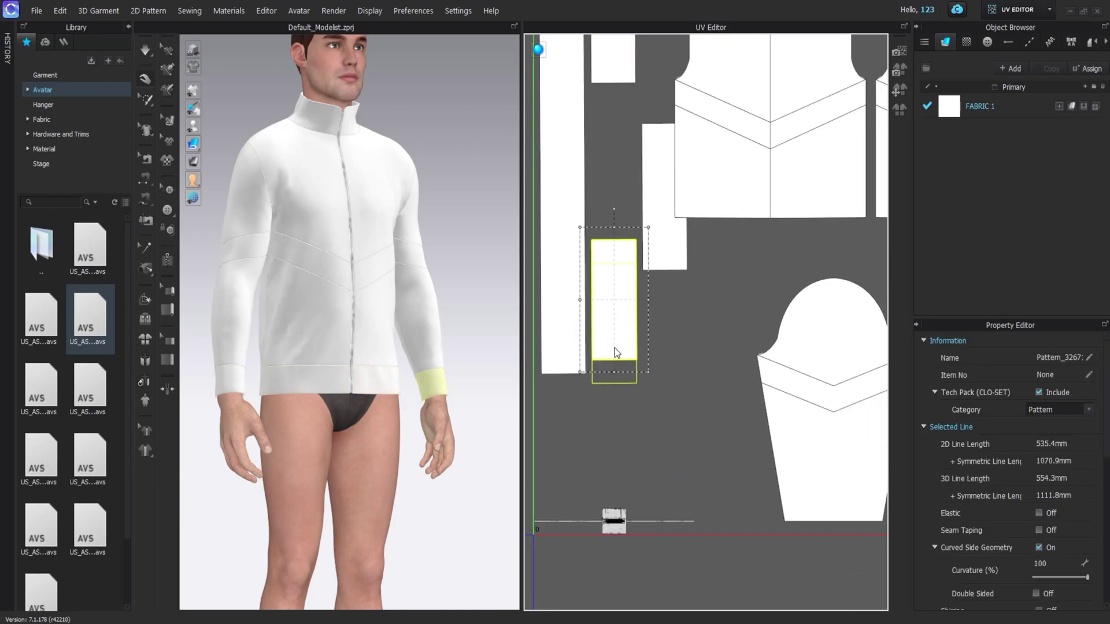
{"action": "left_click_drag", "start_coordinate": [567, 466], "coordinate": [566, 467]}
{"action": "left_click_drag", "start_coordinate": [651, 218], "coordinate": [602, 190]}
Step: Select both stand collar pieces, turn them vertical and place them beneath the short waistband piece in the first UV tile
{"action": "scroll", "coordinate": [610, 231], "scroll_direction": "down", "scroll_amount": 3}
{"action": "middle_click_drag", "start_coordinate": [868, 313], "coordinate": [783, 304]}
{"action": "left_click", "coordinate": [816, 276]}
{"action": "left_click", "coordinate": [835, 277], "text": "shift"}
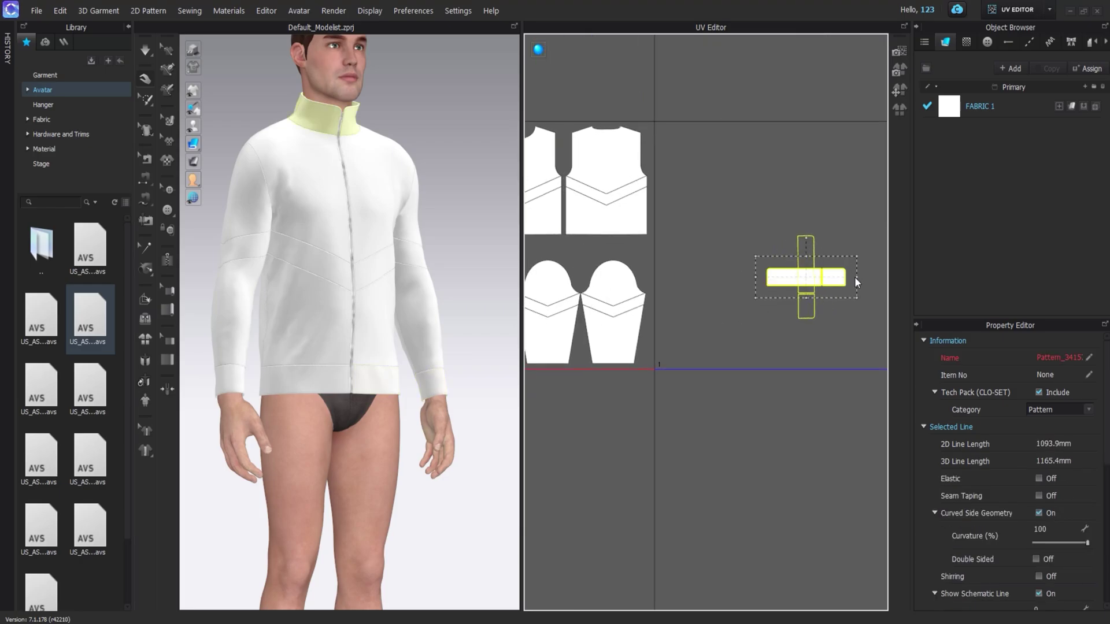
{"action": "left_click_drag", "start_coordinate": [855, 277], "coordinate": [856, 277]}
{"action": "scroll", "coordinate": [817, 276], "scroll_direction": "down", "scroll_amount": 3}
{"action": "left_click", "coordinate": [595, 288]}
Step: Select the upper, diagonal band and lower pieces of the left-hand sleeve and move them away from the other sleeve
{"action": "scroll", "coordinate": [595, 289], "scroll_direction": "up", "scroll_amount": 2}
{"action": "scroll", "coordinate": [653, 296], "scroll_direction": "up", "scroll_amount": 4}
{"action": "left_click", "coordinate": [652, 297]}
{"action": "middle_click_drag", "start_coordinate": [651, 309], "coordinate": [682, 293]}
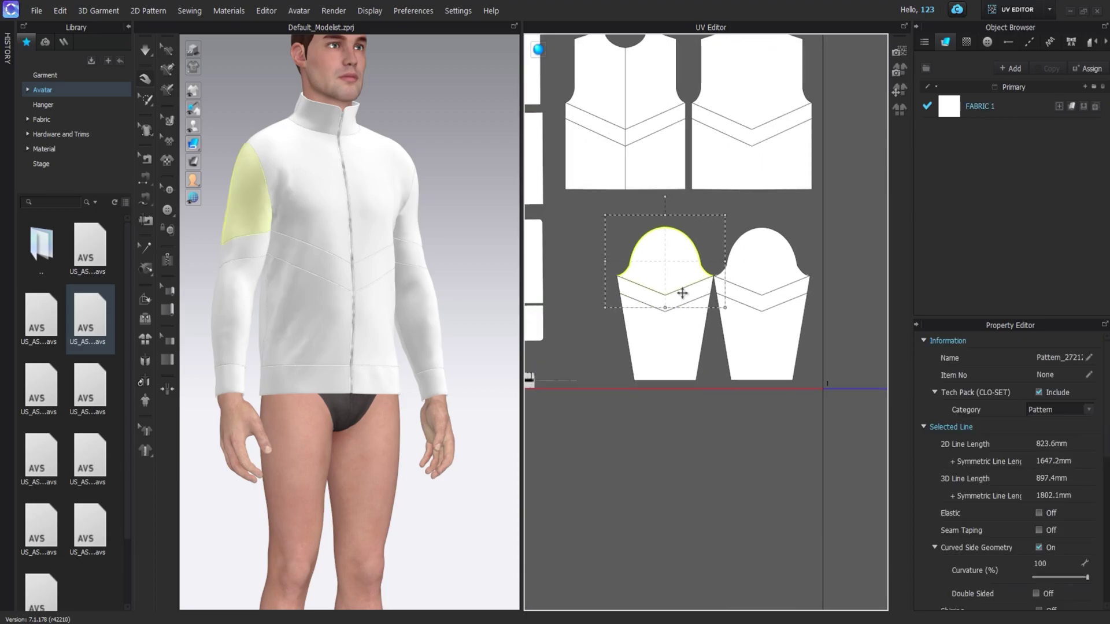
{"action": "left_click", "coordinate": [683, 294], "text": "shift"}
{"action": "left_click", "coordinate": [682, 341], "text": "shift"}
{"action": "left_click_drag", "start_coordinate": [682, 341], "coordinate": [635, 345], "text": "shift"}
Step: Spread the upper, diagonal band and lower pieces of both sleeves apart vertically, leaving a small gap between neighbouring pieces
{"action": "left_click", "coordinate": [638, 253]}
{"action": "left_click_drag", "start_coordinate": [637, 253], "coordinate": [650, 248]}
{"action": "scroll", "coordinate": [633, 318], "scroll_direction": "up", "scroll_amount": 4}
{"action": "scroll", "coordinate": [647, 374], "scroll_direction": "down", "scroll_amount": 2}
{"action": "middle_click_drag", "start_coordinate": [647, 374], "coordinate": [600, 361]}
{"action": "left_click", "coordinate": [616, 406]}
{"action": "middle_click_drag", "start_coordinate": [785, 366], "coordinate": [706, 344]}
{"action": "left_click_drag", "start_coordinate": [709, 344], "coordinate": [709, 351]}
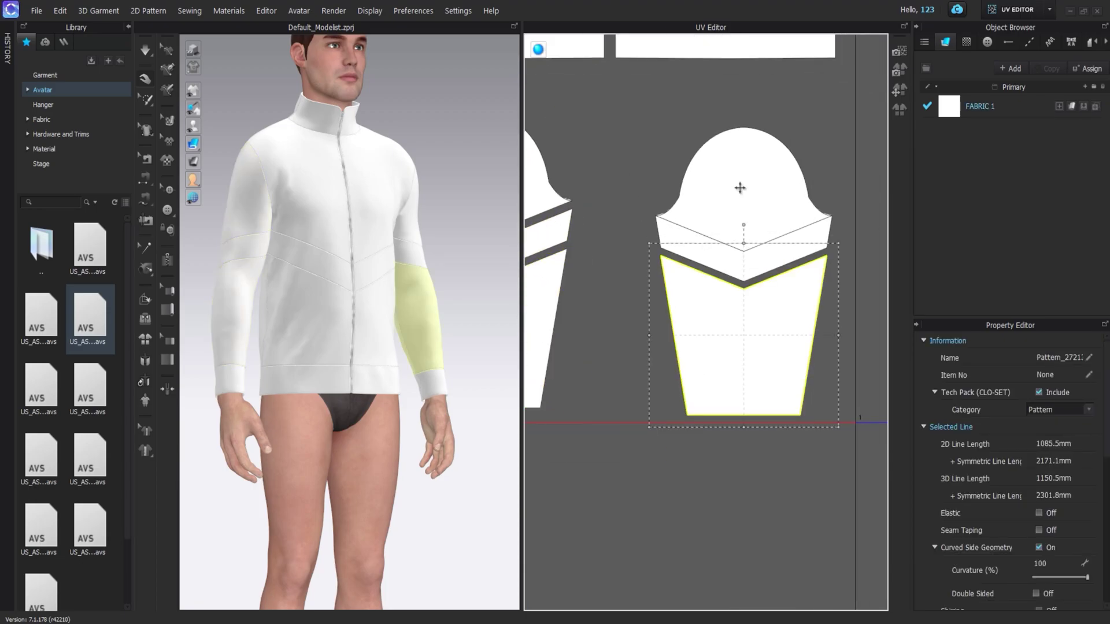
{"action": "left_click_drag", "start_coordinate": [740, 188], "coordinate": [740, 167]}
{"action": "left_click_drag", "start_coordinate": [751, 263], "coordinate": [751, 256]}
Step: Select the lower pieces of both fronts and the back and move them down, away from the diagonal bands
{"action": "scroll", "coordinate": [751, 255], "scroll_direction": "down", "scroll_amount": 3}
{"action": "middle_click_drag", "start_coordinate": [725, 206], "coordinate": [721, 290]}
{"action": "scroll", "coordinate": [721, 290], "scroll_direction": "up", "scroll_amount": 4}
{"action": "middle_click_drag", "start_coordinate": [632, 151], "coordinate": [726, 265]}
{"action": "left_click", "coordinate": [726, 265]}
{"action": "left_click", "coordinate": [610, 248], "text": "shift"}
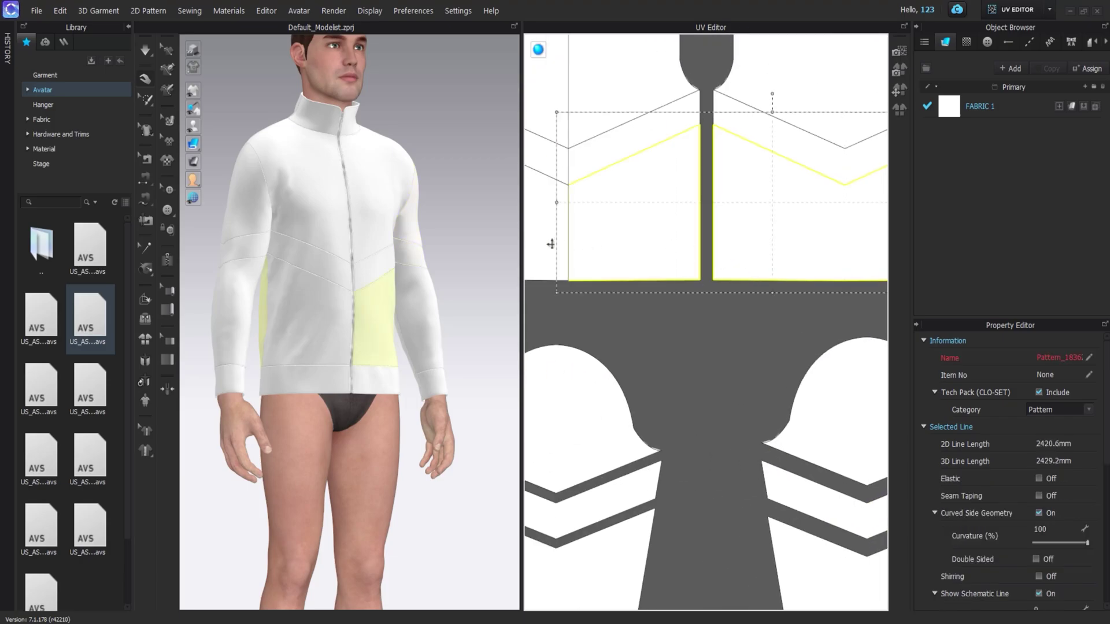
{"action": "left_click", "coordinate": [551, 244], "text": "shift"}
{"action": "left_click_drag", "start_coordinate": [632, 249], "coordinate": [634, 280]}
Step: Hide the avatar and move the diagonal bands of both fronts and the back down, leaving gaps below the upper pieces
{"action": "left_click", "coordinate": [756, 168]}
{"action": "middle_click_drag", "start_coordinate": [761, 184], "coordinate": [736, 259]}
{"action": "left_click", "coordinate": [716, 200]}
{"action": "left_click", "coordinate": [641, 205], "text": "shift"}
{"action": "left_click_drag", "start_coordinate": [641, 208], "coordinate": [640, 224]}
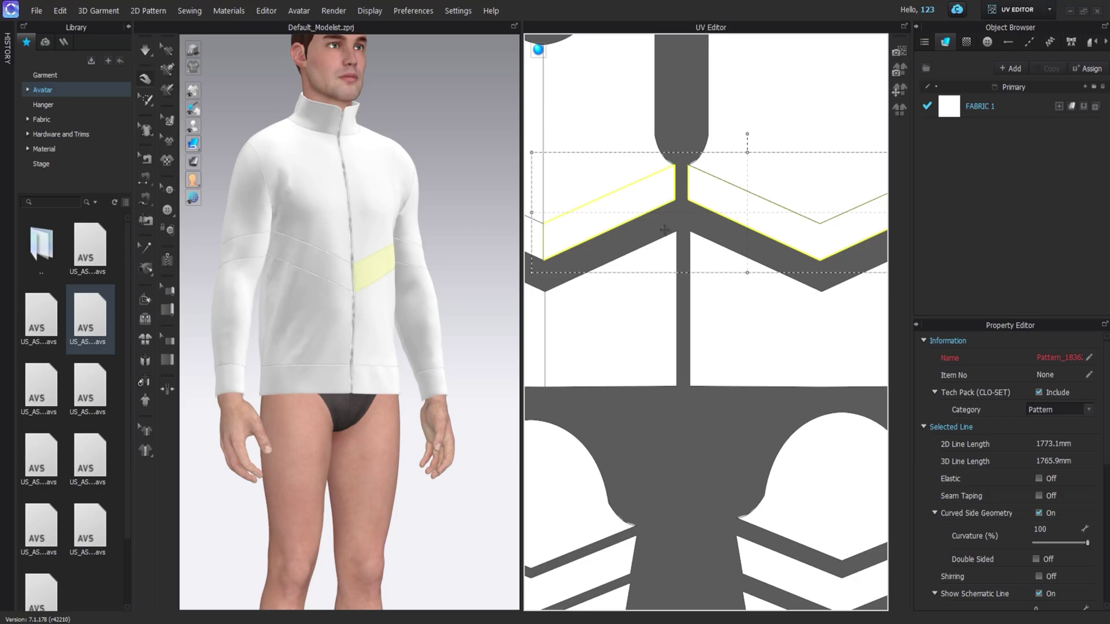
{"action": "key", "text": "shift+a"}
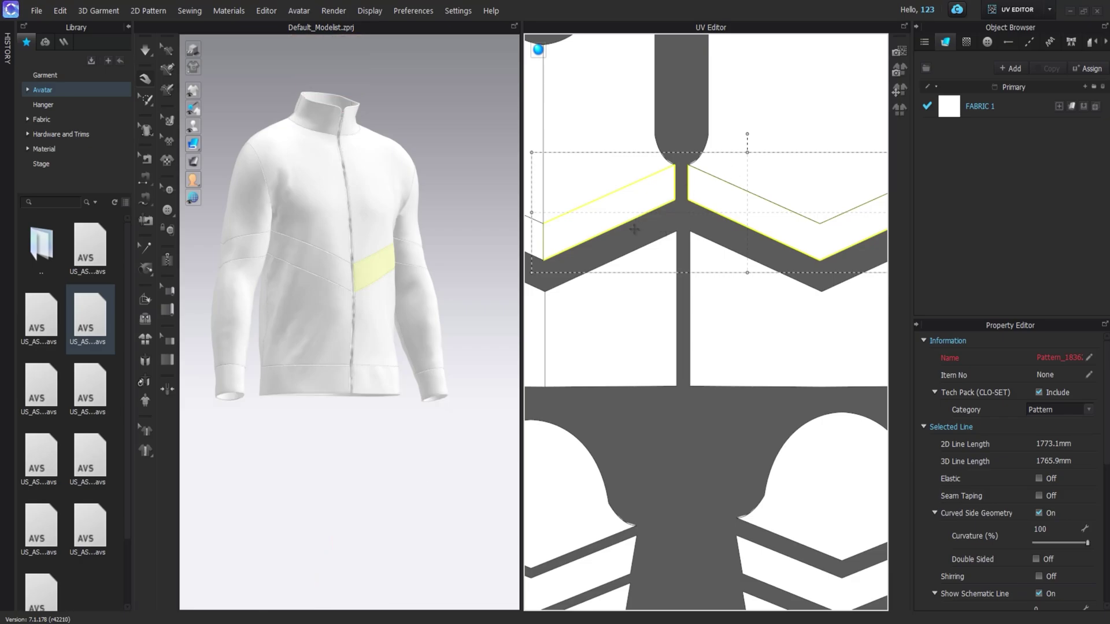
{"action": "middle_click_drag", "start_coordinate": [592, 192], "coordinate": [679, 200]}
{"action": "left_click", "coordinate": [591, 232], "text": "shift"}
{"action": "scroll", "coordinate": [682, 232], "scroll_direction": "down", "scroll_amount": 2}
{"action": "left_click_drag", "start_coordinate": [678, 235], "coordinate": [678, 255]}
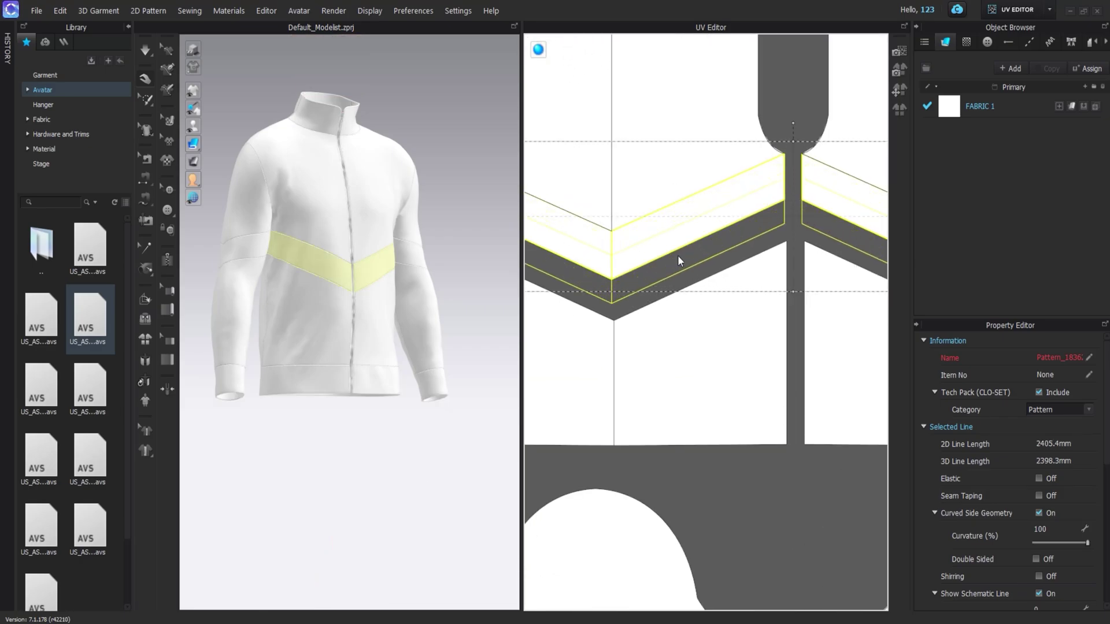
Step: Select all three pieces of the left-hand front and move them left, leaving a gap at the centre front
{"action": "scroll", "coordinate": [678, 255], "scroll_direction": "up", "scroll_amount": 3}
{"action": "left_click", "coordinate": [698, 154]}
{"action": "scroll", "coordinate": [615, 242], "scroll_direction": "down", "scroll_amount": 2}
{"action": "left_click", "coordinate": [615, 242]}
{"action": "left_click", "coordinate": [639, 337], "text": "shift"}
{"action": "left_click", "coordinate": [637, 394], "text": "shift"}
{"action": "left_click_drag", "start_coordinate": [637, 394], "coordinate": [626, 392]}
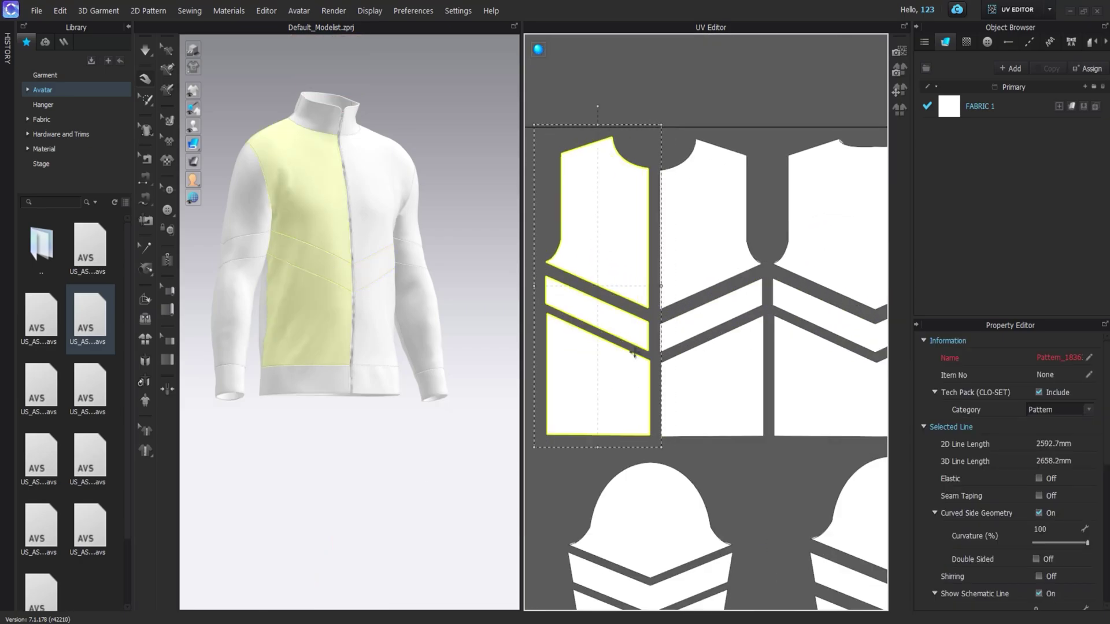
{"action": "scroll", "coordinate": [636, 351], "scroll_direction": "up", "scroll_amount": 3}
{"action": "left_click", "coordinate": [757, 189]}
{"action": "scroll", "coordinate": [758, 193], "scroll_direction": "up", "scroll_amount": 3}
{"action": "left_click", "coordinate": [901, 52]}
{"action": "left_click", "coordinate": [898, 52]}
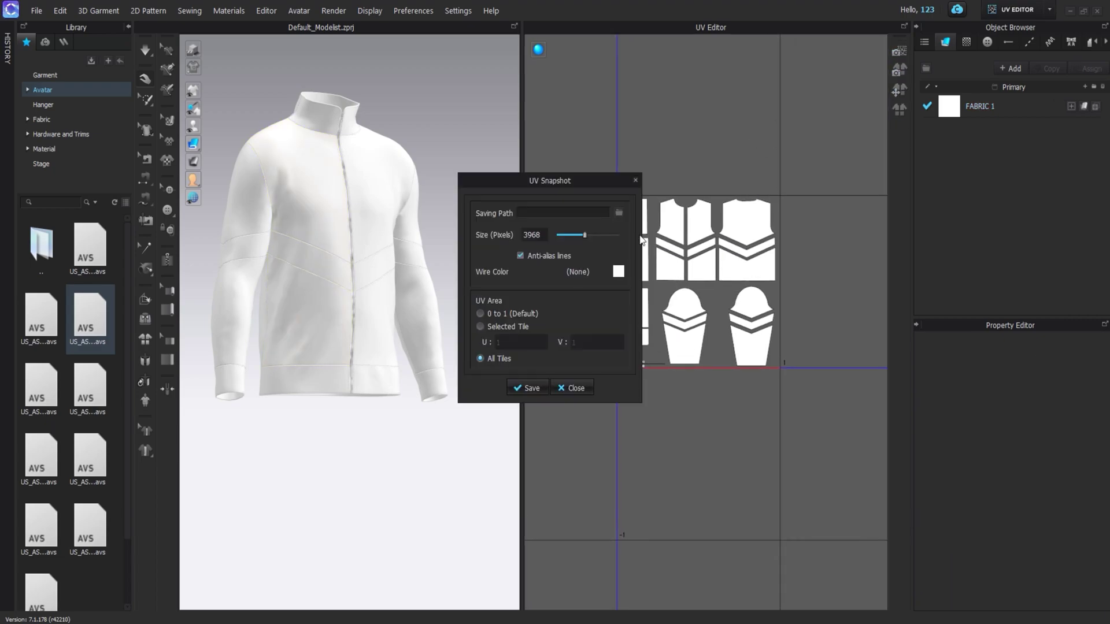
{"action": "left_click", "coordinate": [577, 392]}
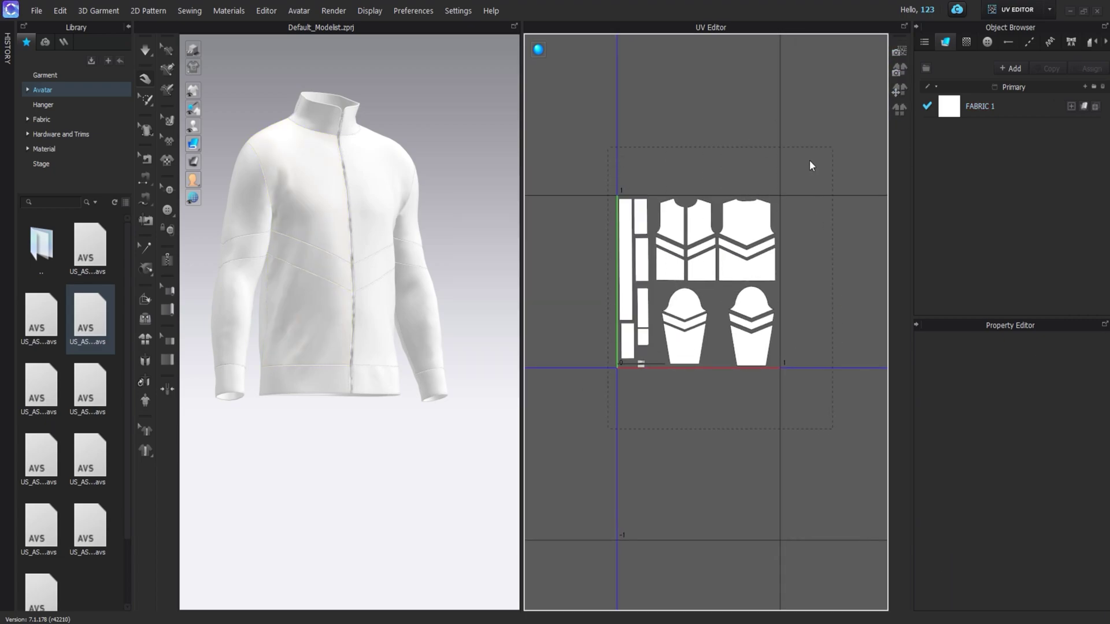
Step: Save a UV snapshot of all tiles at 3968 pixels as a PNG file on the D: drive
{"action": "left_click", "coordinate": [897, 56]}
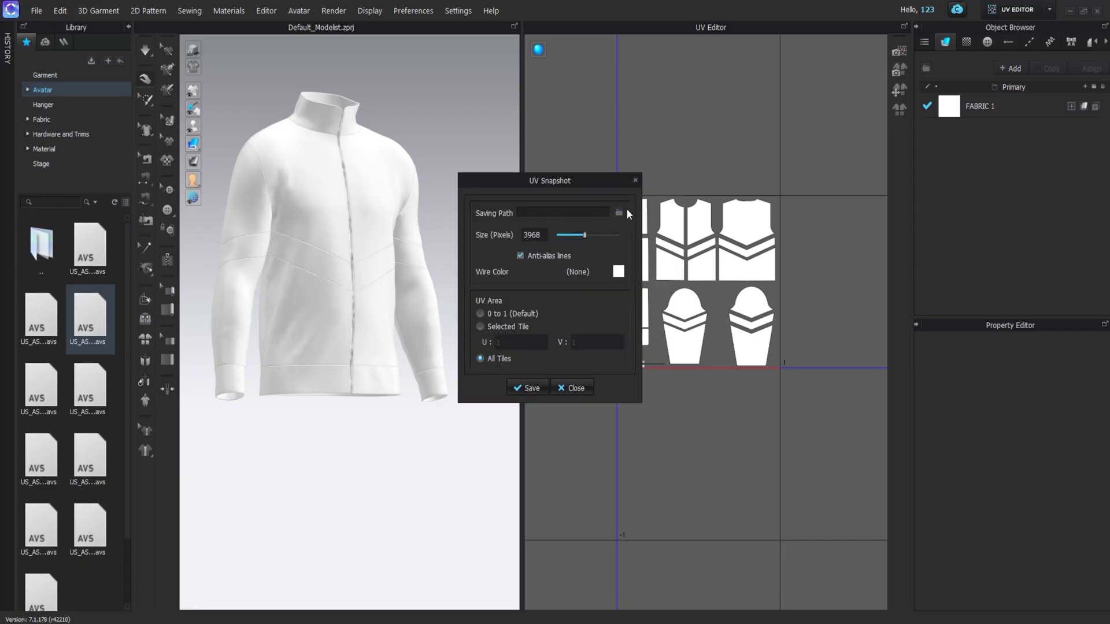
{"action": "left_click", "coordinate": [622, 212]}
{"action": "left_click", "coordinate": [180, 31]}
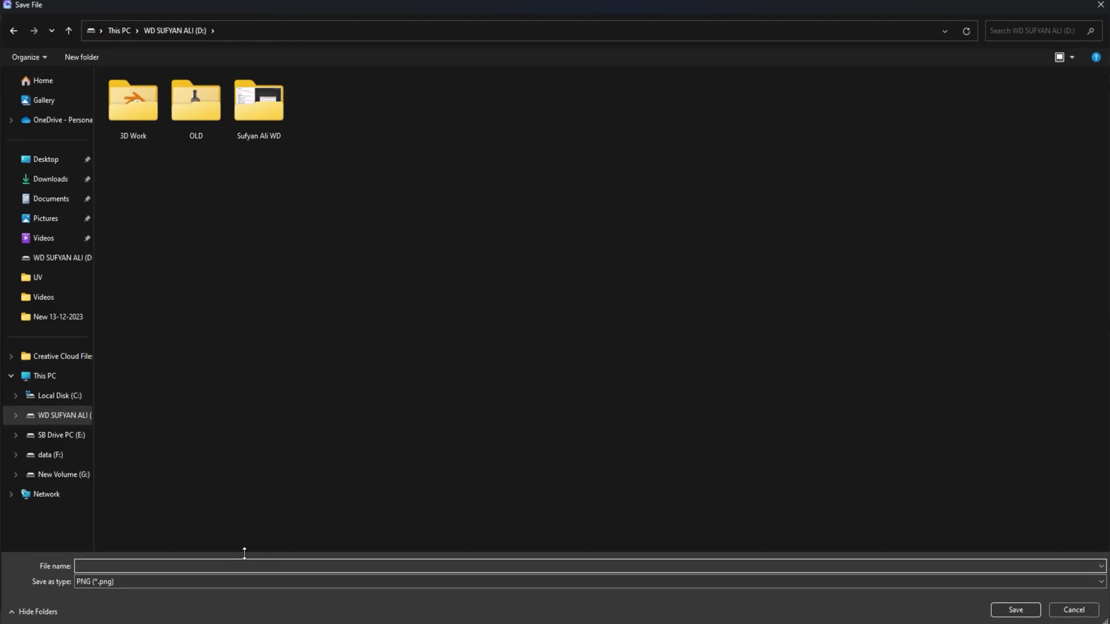
{"action": "key", "text": "Return"}
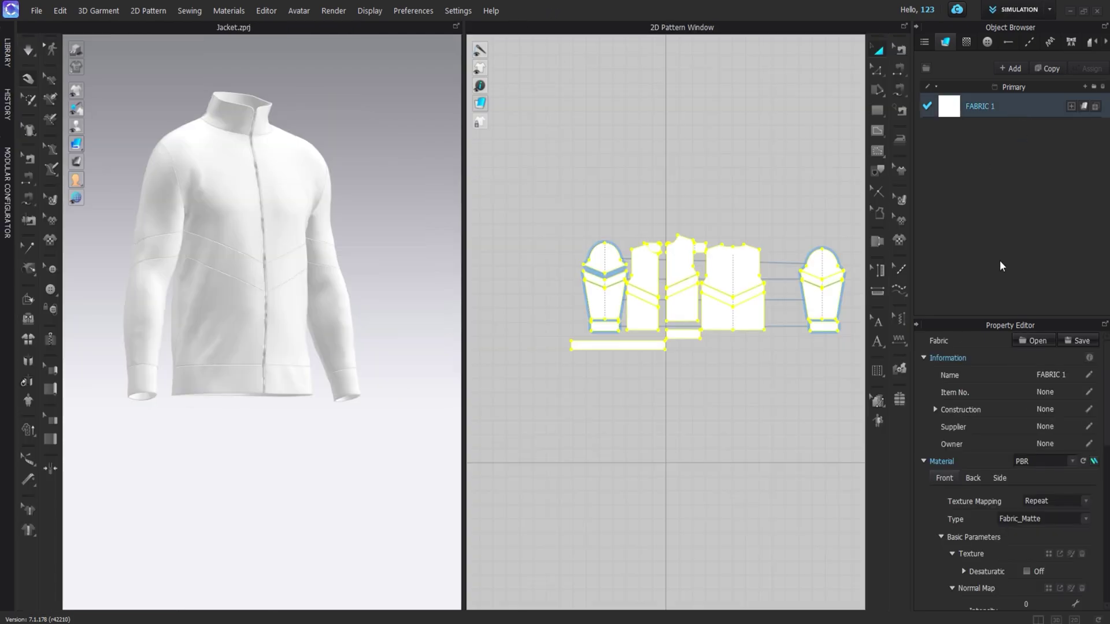
Step: Apply the black and yellow image Jacket UVU1V1 as FABRIC 1's texture and set its texture mapping to Unified
{"action": "scroll", "coordinate": [1041, 491], "scroll_direction": "down", "scroll_amount": 2}
{"action": "left_click", "coordinate": [1049, 514]}
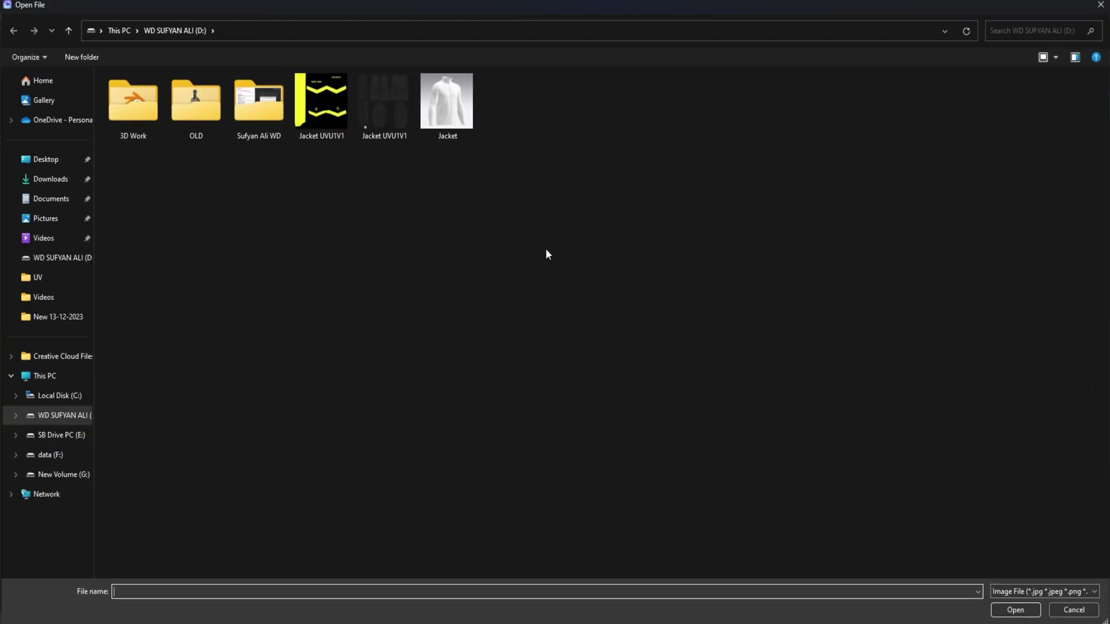
{"action": "double_click", "coordinate": [322, 101]}
{"action": "left_click", "coordinate": [1085, 466]}
{"action": "left_click", "coordinate": [1069, 483]}
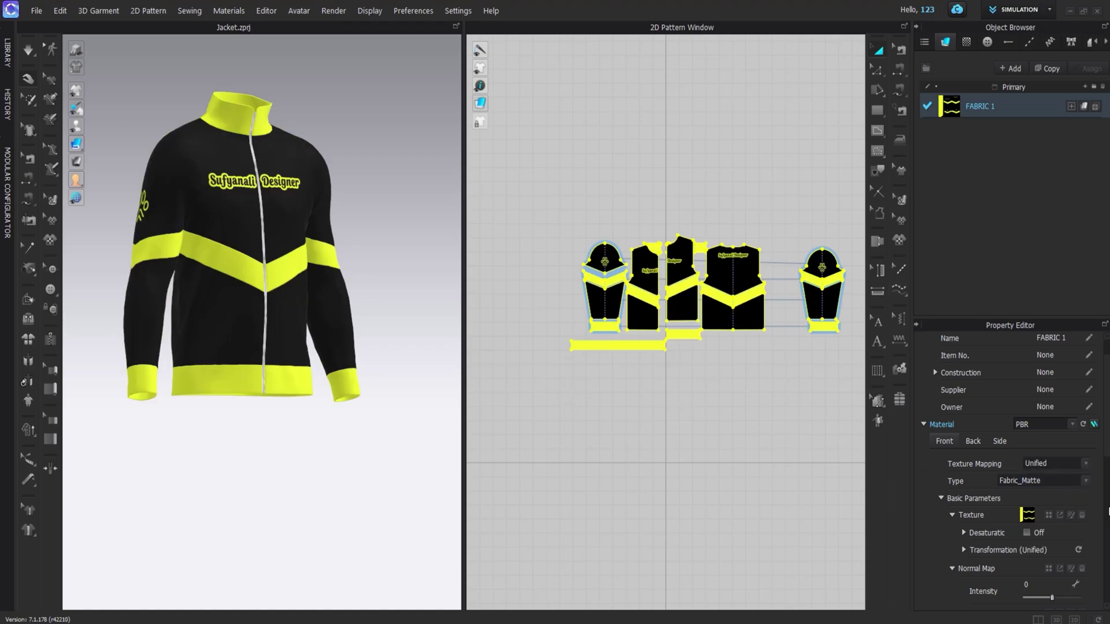
Step: Change the Default Topstitch colour to the yellow-green sampled from the jacket's chevron band
{"action": "left_click", "coordinate": [1030, 43]}
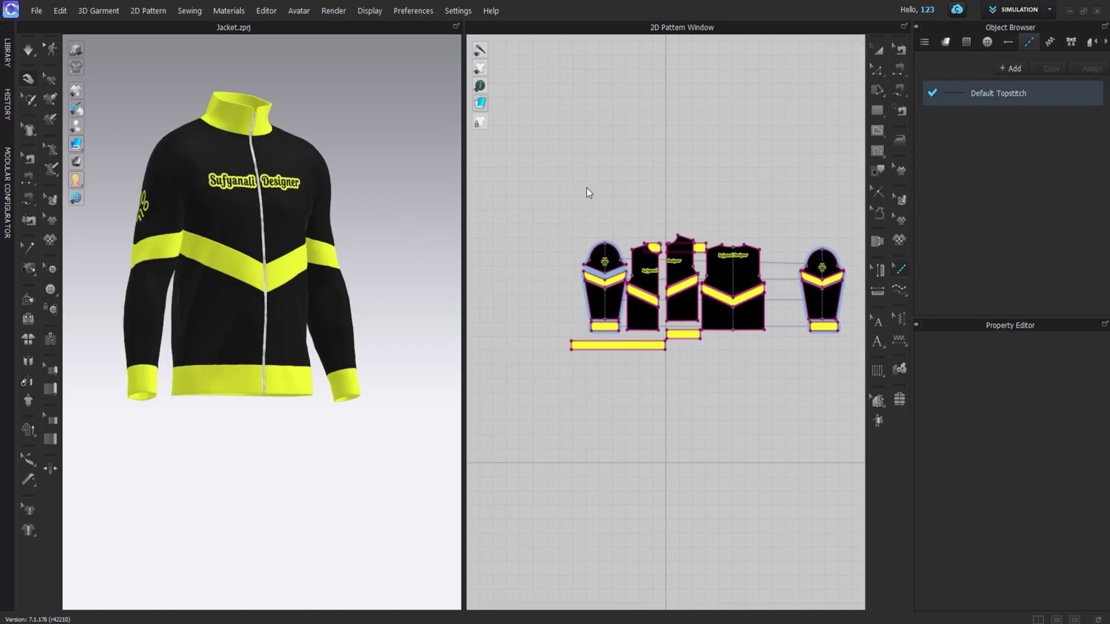
{"action": "left_click", "coordinate": [1086, 469]}
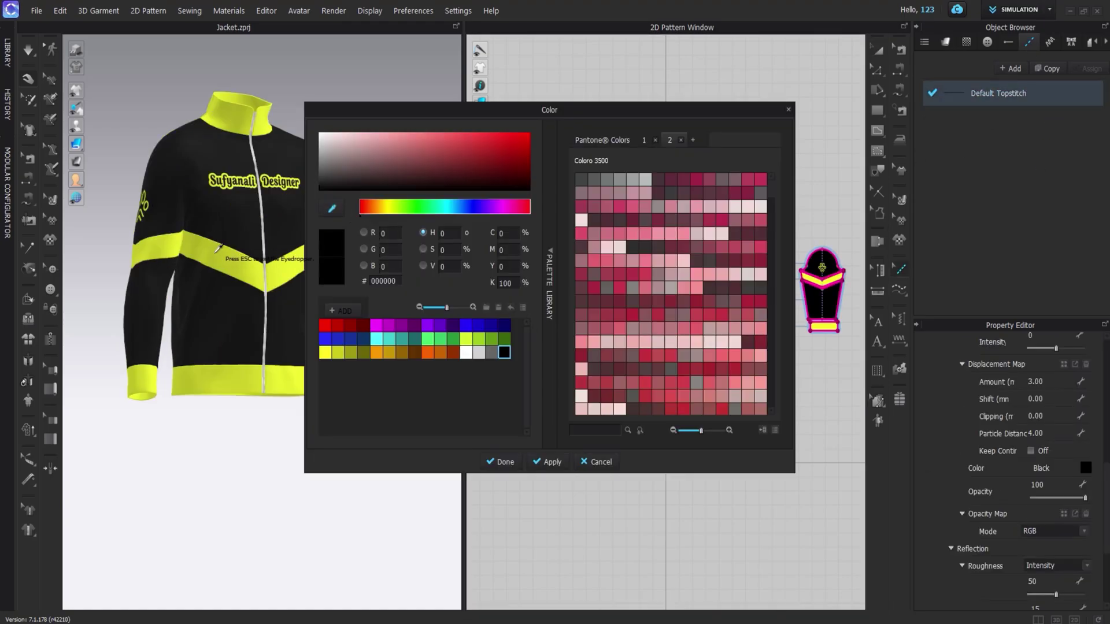
{"action": "left_click", "coordinate": [219, 251]}
{"action": "left_click", "coordinate": [501, 461]}
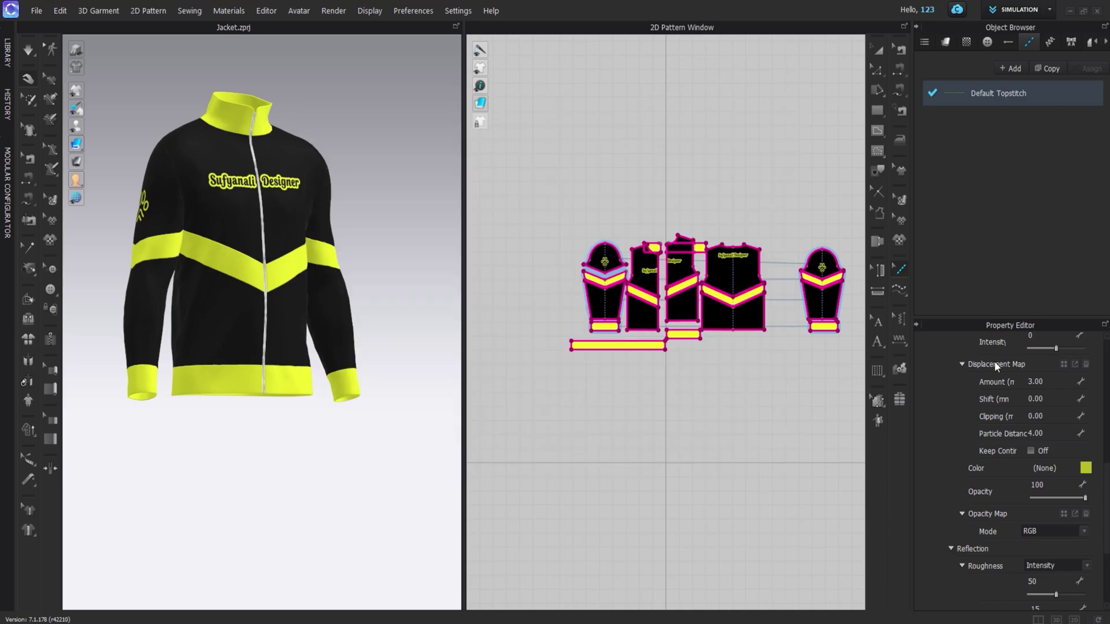
Step: Apply the purple-blue normal map image from the Hoodie folder in D:\OLD\Customer Work to FABRIC 1
{"action": "left_click", "coordinate": [946, 43]}
{"action": "left_click", "coordinate": [1047, 567]}
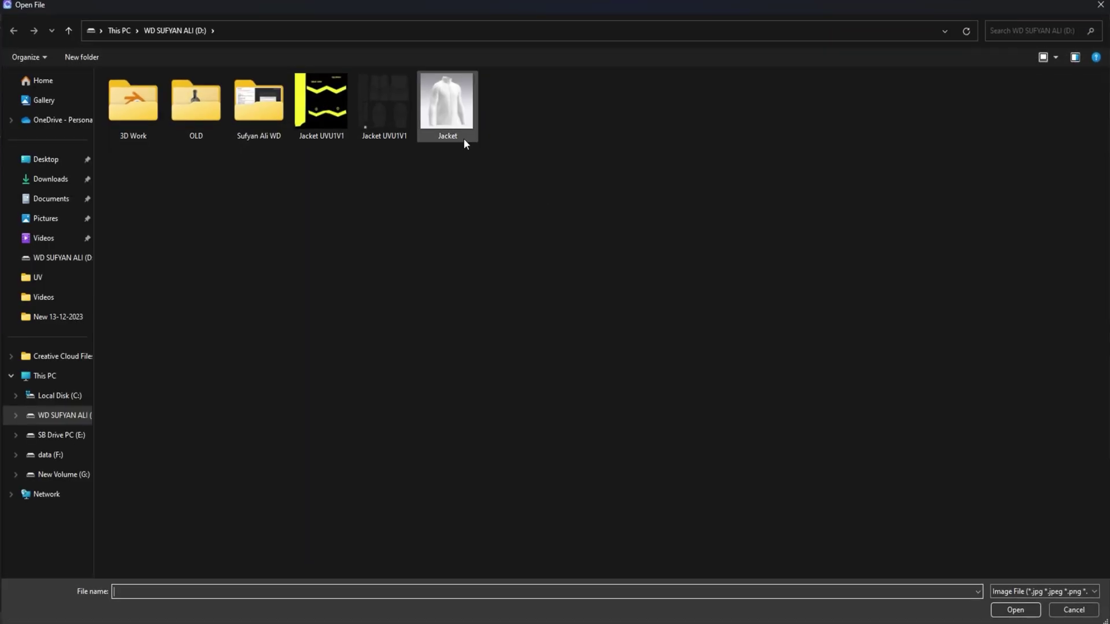
{"action": "double_click", "coordinate": [199, 111]}
{"action": "double_click", "coordinate": [334, 96]}
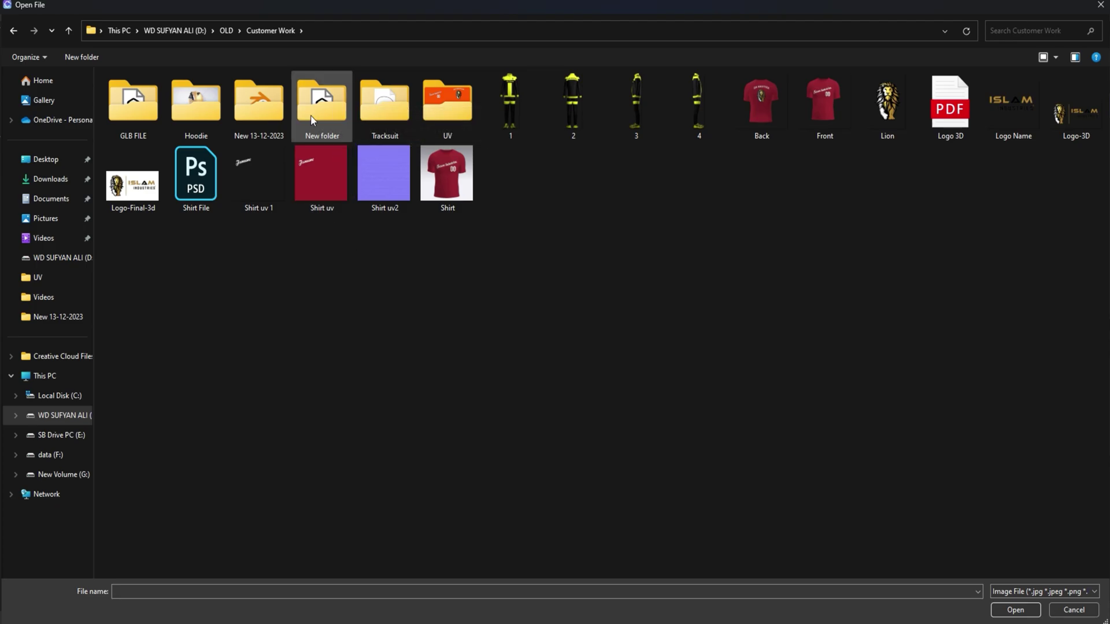
{"action": "double_click", "coordinate": [196, 101]}
{"action": "double_click", "coordinate": [464, 116]}
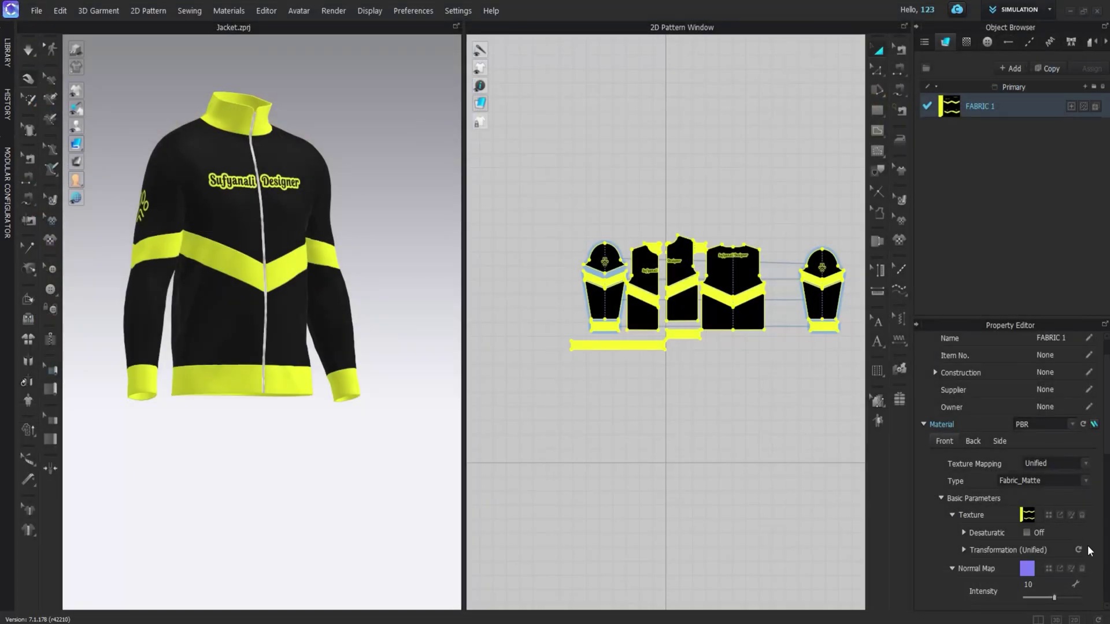
Step: Select the centre-front zipper and set the colour of its teeth to black
{"action": "scroll", "coordinate": [193, 297], "scroll_direction": "up", "scroll_amount": 10}
{"action": "left_click", "coordinate": [289, 298]}
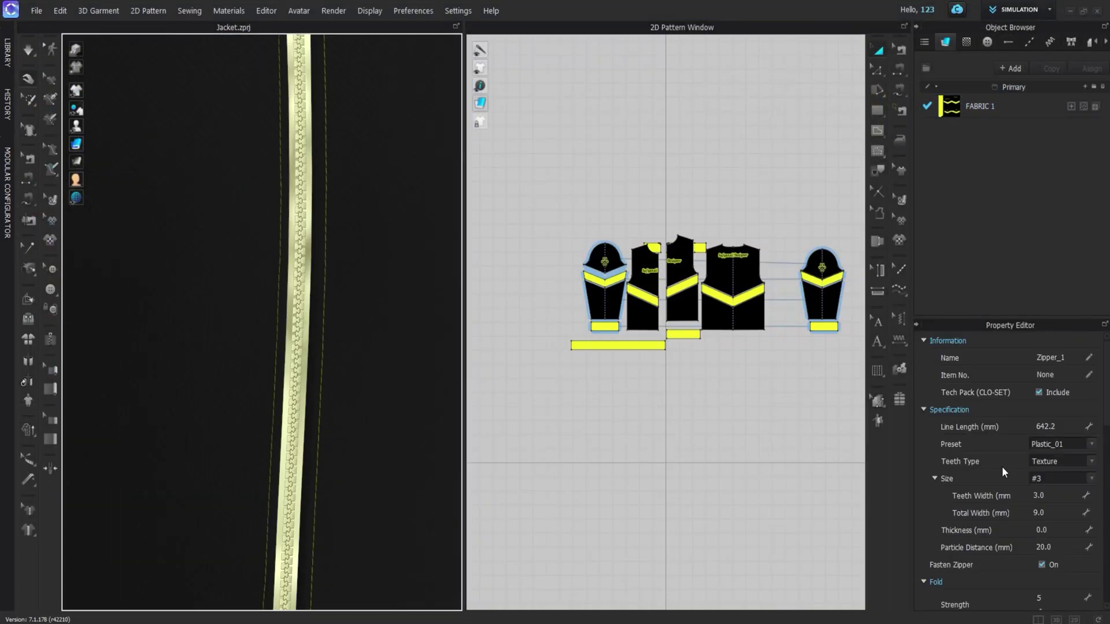
{"action": "scroll", "coordinate": [1067, 491], "scroll_direction": "down", "scroll_amount": 3}
{"action": "left_click", "coordinate": [1083, 471]}
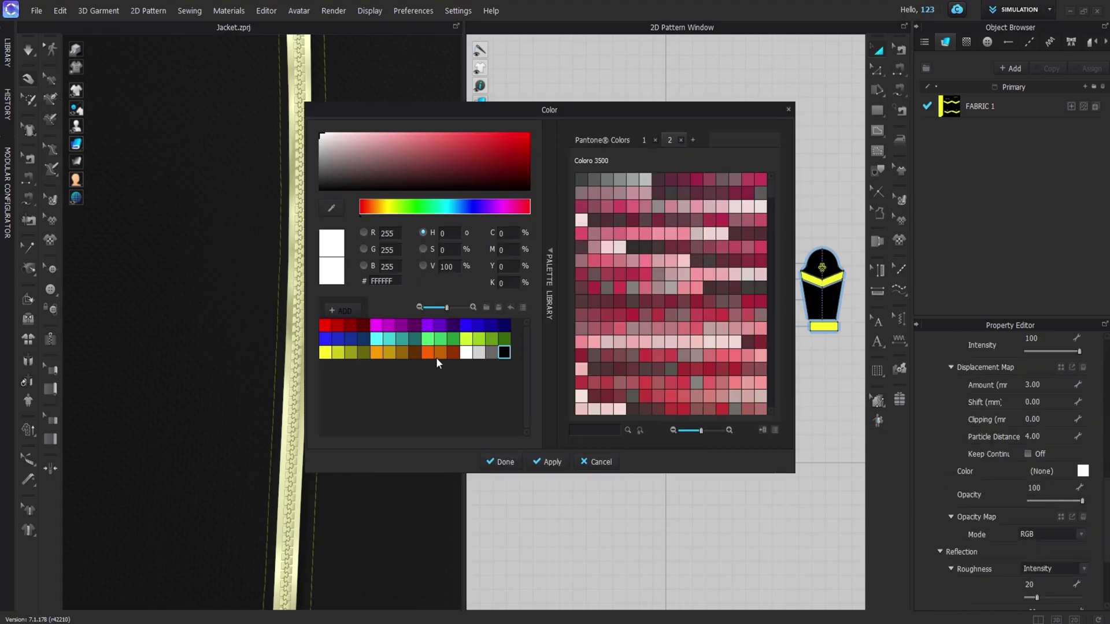
{"action": "left_click", "coordinate": [502, 355]}
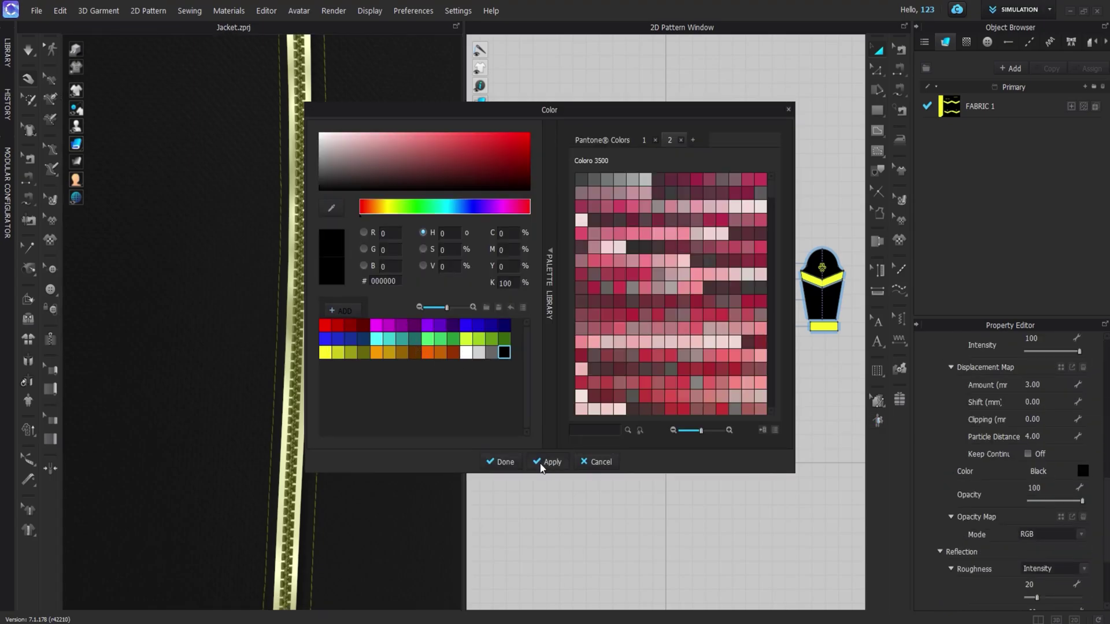
{"action": "left_click", "coordinate": [504, 462]}
Step: Set the colour of the zipper's tape to black from the colour palette
{"action": "scroll", "coordinate": [1071, 479], "scroll_direction": "down", "scroll_amount": 3}
{"action": "left_click", "coordinate": [1083, 508]}
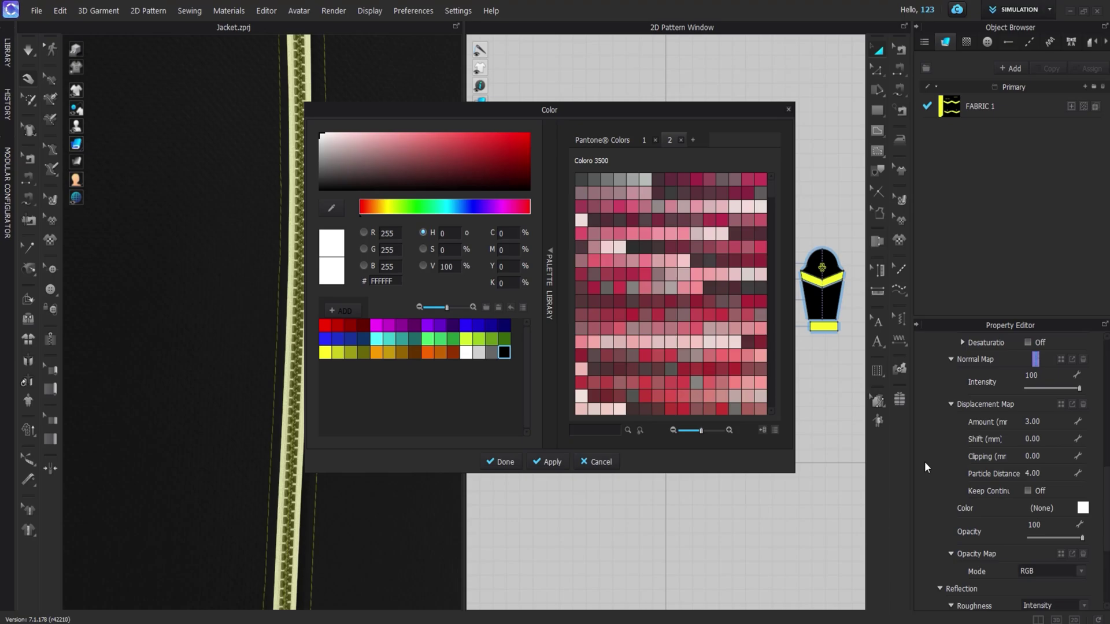
{"action": "left_click", "coordinate": [505, 354]}
{"action": "left_click", "coordinate": [502, 462]}
Step: Select the stopper at the zipper's hem end and set the slider and stopper colour to black
{"action": "scroll", "coordinate": [310, 409], "scroll_direction": "down", "scroll_amount": 5}
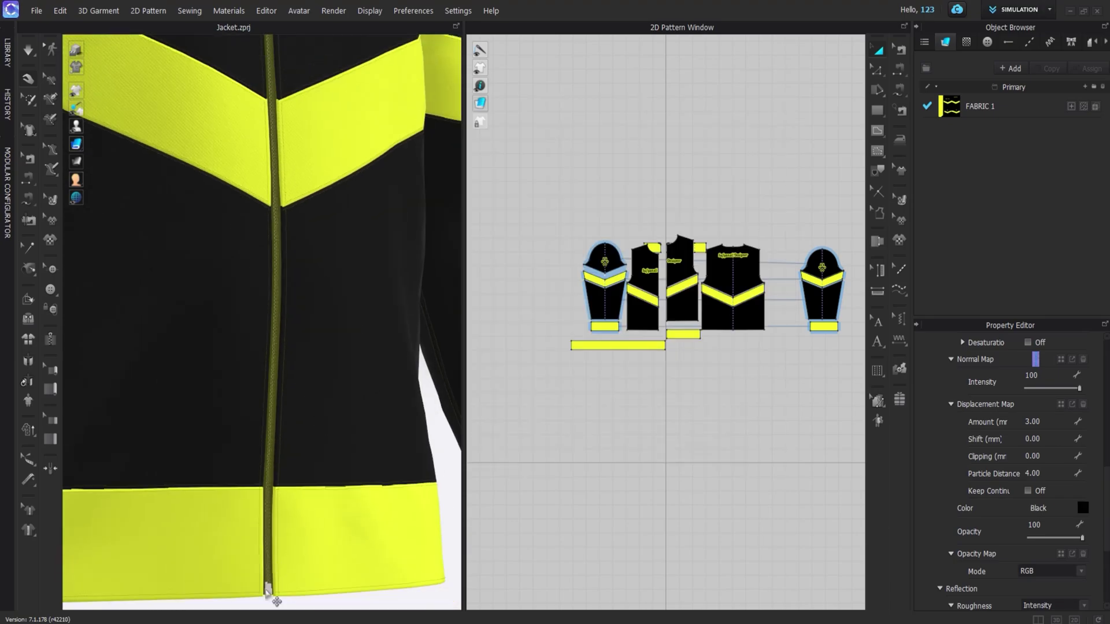
{"action": "left_click", "coordinate": [268, 593]}
{"action": "scroll", "coordinate": [1051, 523], "scroll_direction": "down", "scroll_amount": 5}
{"action": "left_click", "coordinate": [1081, 518]}
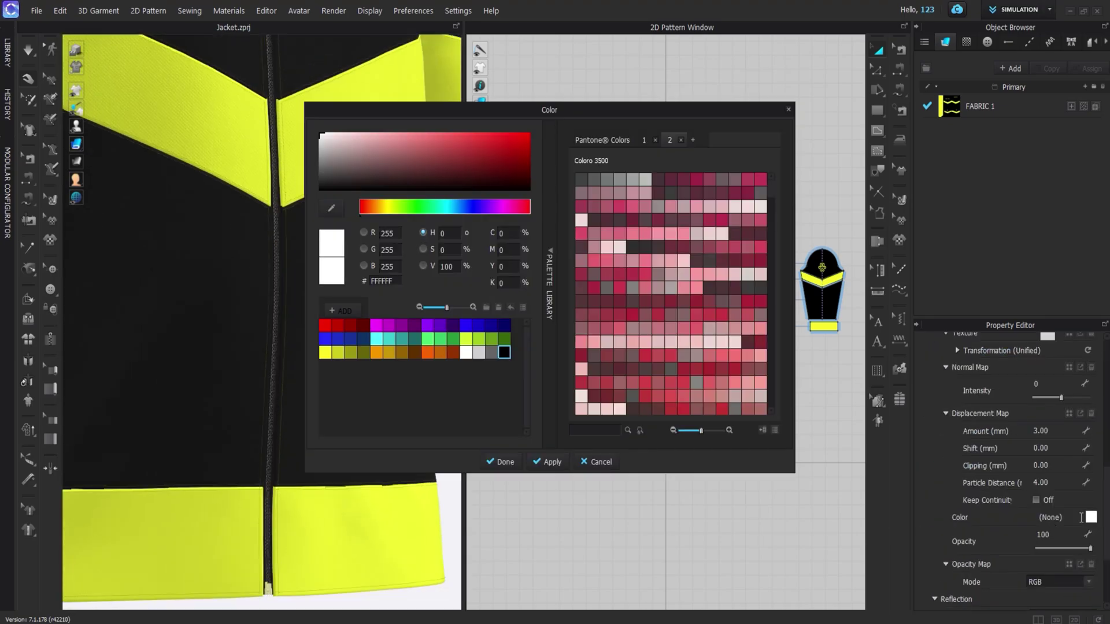
{"action": "left_click", "coordinate": [504, 352]}
{"action": "left_click", "coordinate": [501, 462]}
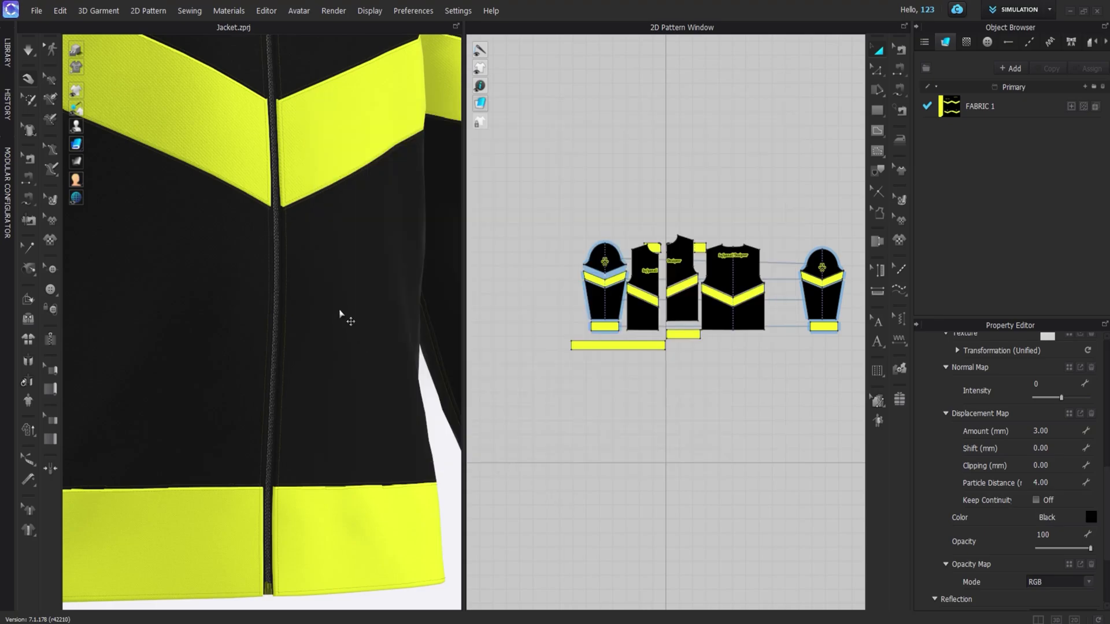
Step: Select the zipper slider at the collar and change its puller to the long solid shape with a rounded end
{"action": "scroll", "coordinate": [344, 315], "scroll_direction": "down", "scroll_amount": 5}
{"action": "scroll", "coordinate": [329, 258], "scroll_direction": "up", "scroll_amount": 8}
{"action": "scroll", "coordinate": [329, 257], "scroll_direction": "up", "scroll_amount": 5}
{"action": "left_click", "coordinate": [198, 152]}
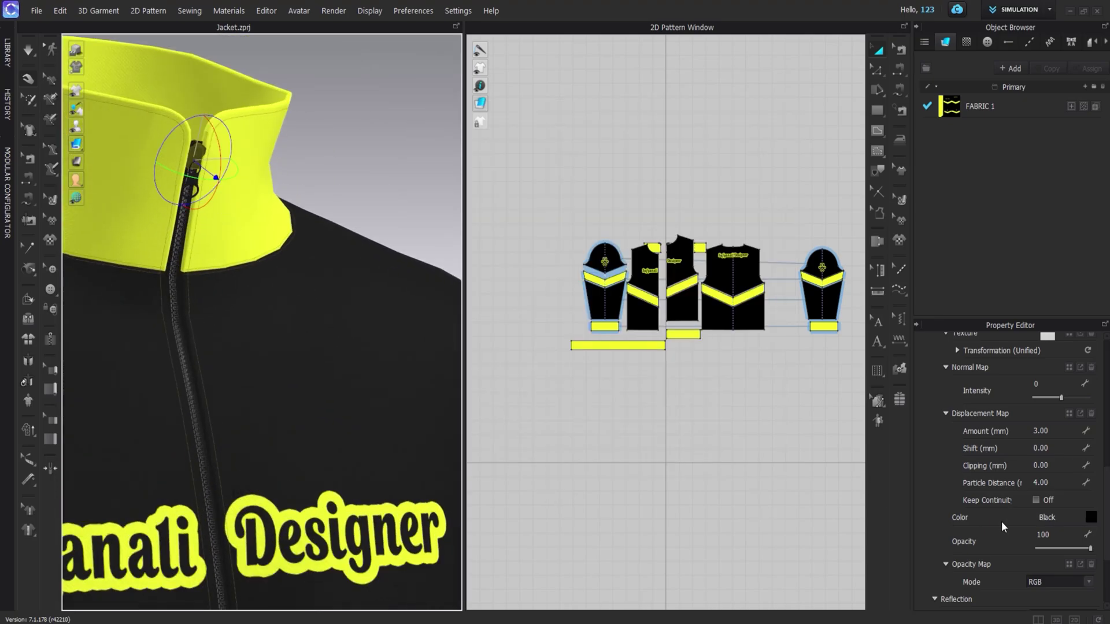
{"action": "left_click", "coordinate": [1091, 449]}
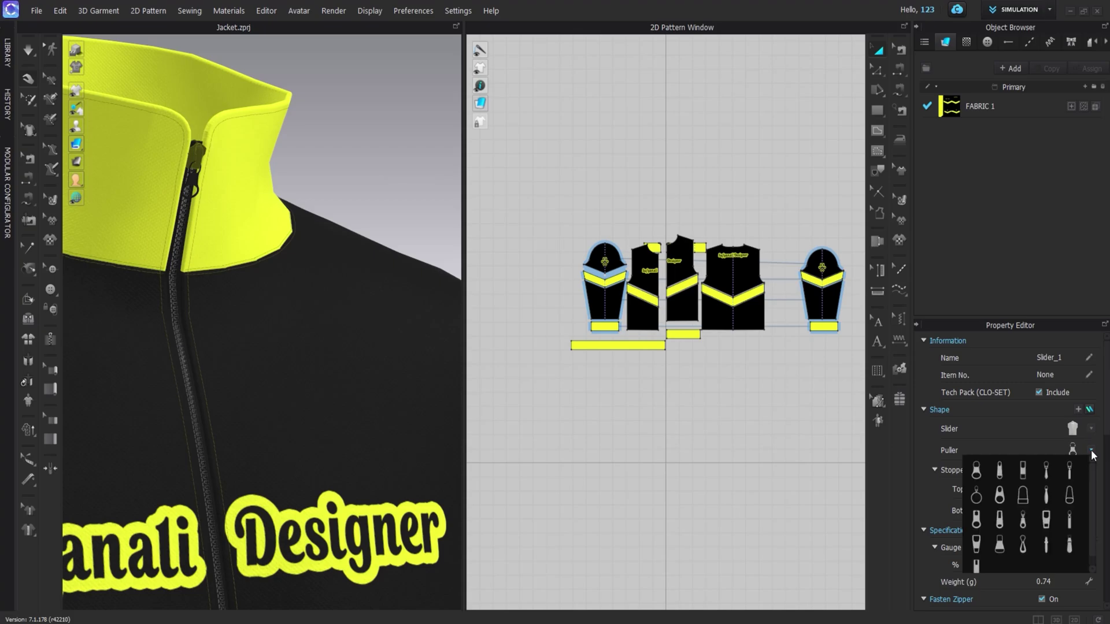
{"action": "left_click", "coordinate": [1072, 538]}
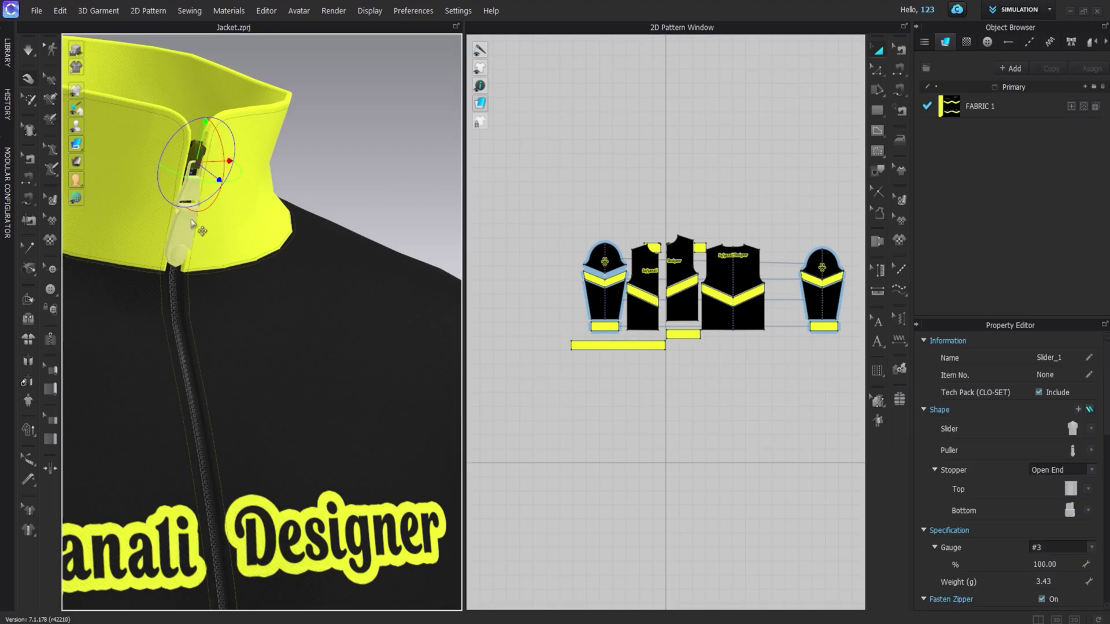
Step: Examine the zipper slider's puller options and material settings for the new puller
{"action": "scroll", "coordinate": [1090, 497], "scroll_direction": "down", "scroll_amount": 5}
{"action": "scroll", "coordinate": [1089, 490], "scroll_direction": "down", "scroll_amount": 3}
{"action": "left_click", "coordinate": [626, 179]}
{"action": "left_click", "coordinate": [192, 242]}
{"action": "scroll", "coordinate": [974, 463], "scroll_direction": "up", "scroll_amount": 7}
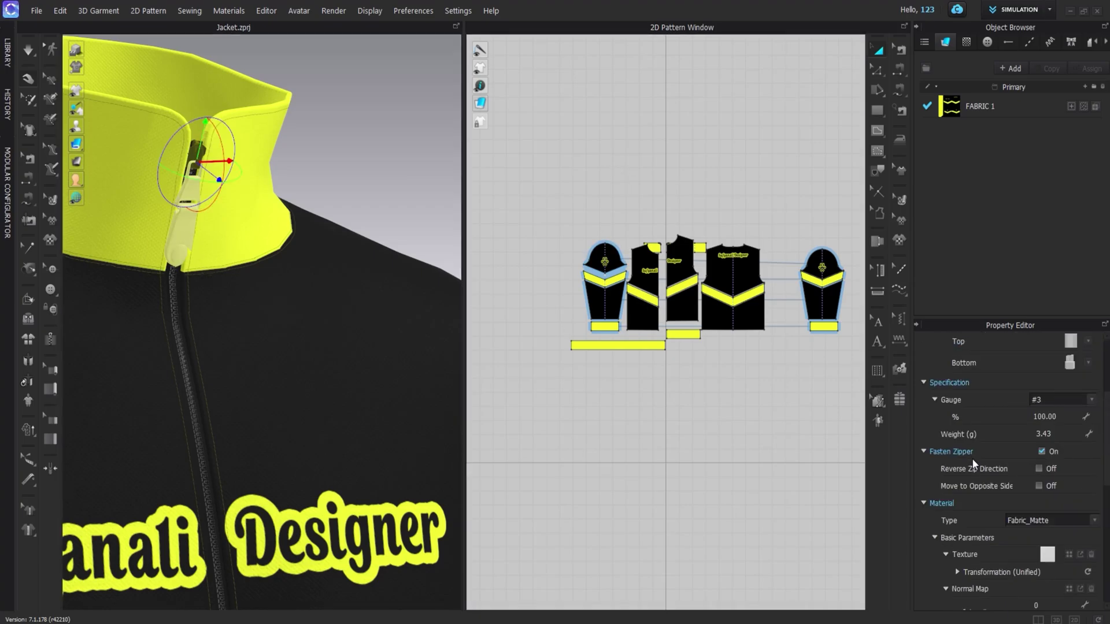
{"action": "scroll", "coordinate": [1017, 483], "scroll_direction": "down", "scroll_amount": 2}
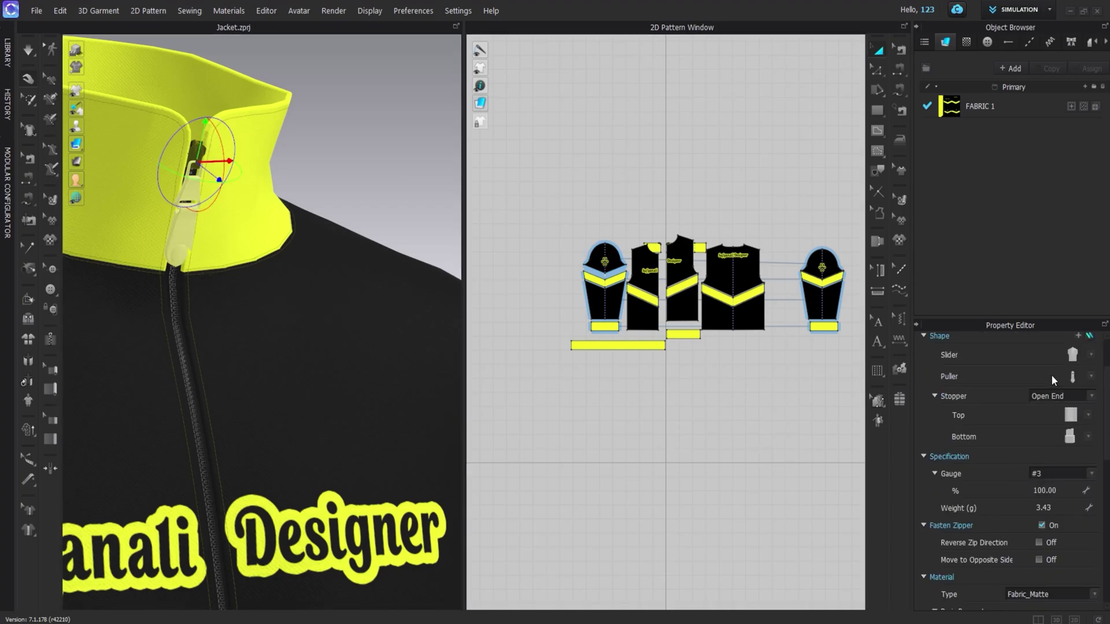
{"action": "left_click", "coordinate": [1091, 376]}
{"action": "left_click", "coordinate": [1091, 377]}
{"action": "scroll", "coordinate": [1080, 532], "scroll_direction": "down", "scroll_amount": 5}
{"action": "scroll", "coordinate": [1046, 451], "scroll_direction": "down", "scroll_amount": 3}
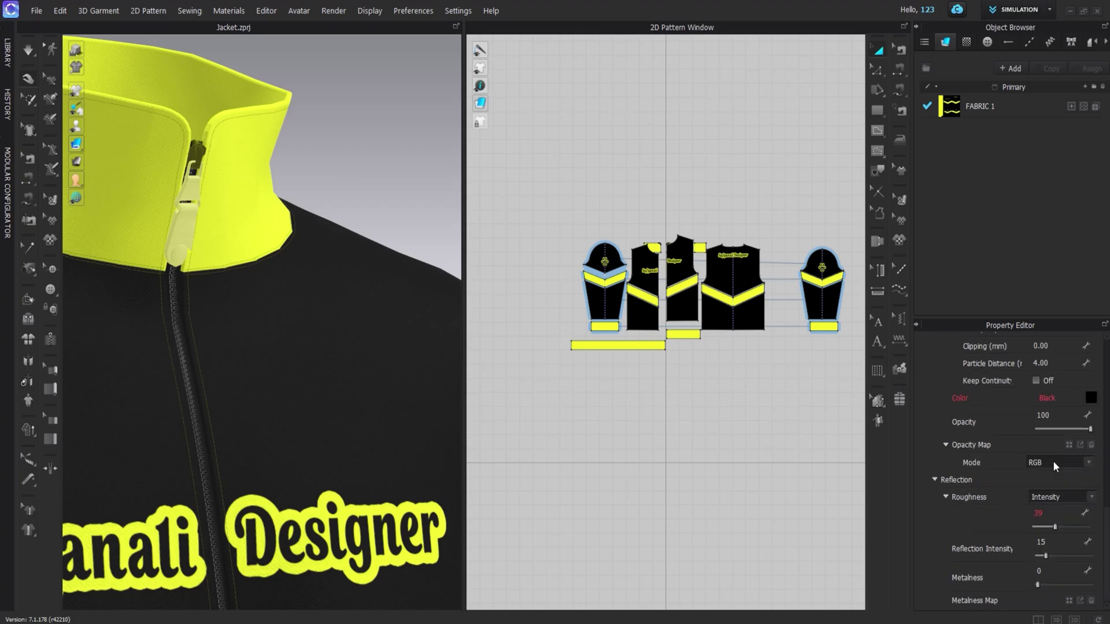
{"action": "left_click", "coordinate": [1071, 43]}
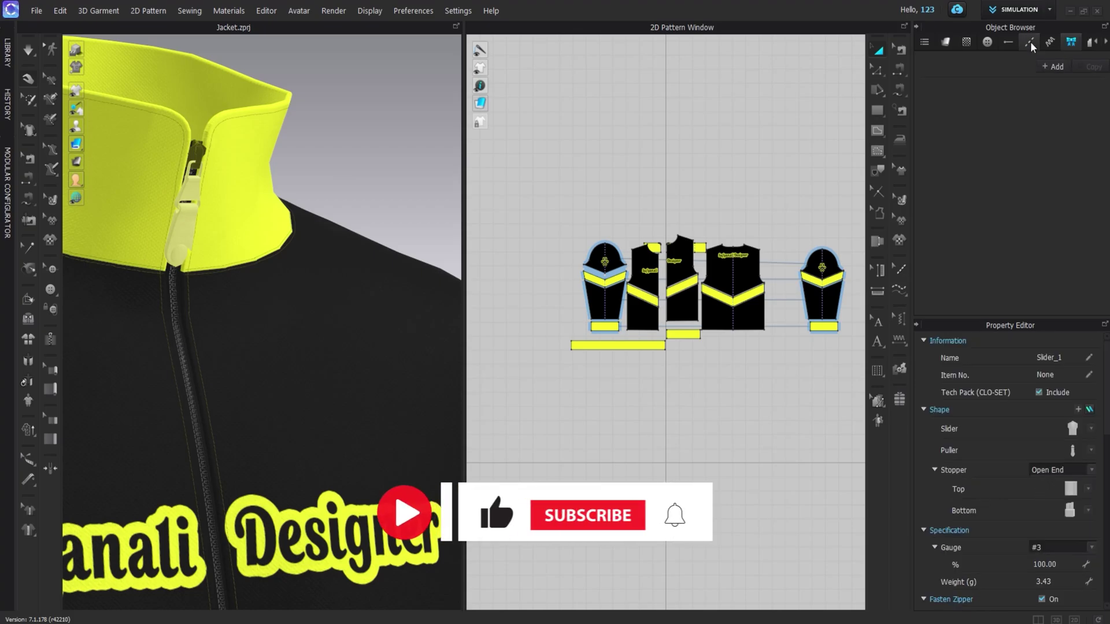
{"action": "left_click", "coordinate": [945, 41]}
{"action": "left_click", "coordinate": [505, 158]}
Step: Try the Closed End stopper type on the zipper slider, then return it to Open End
{"action": "left_click", "coordinate": [178, 234]}
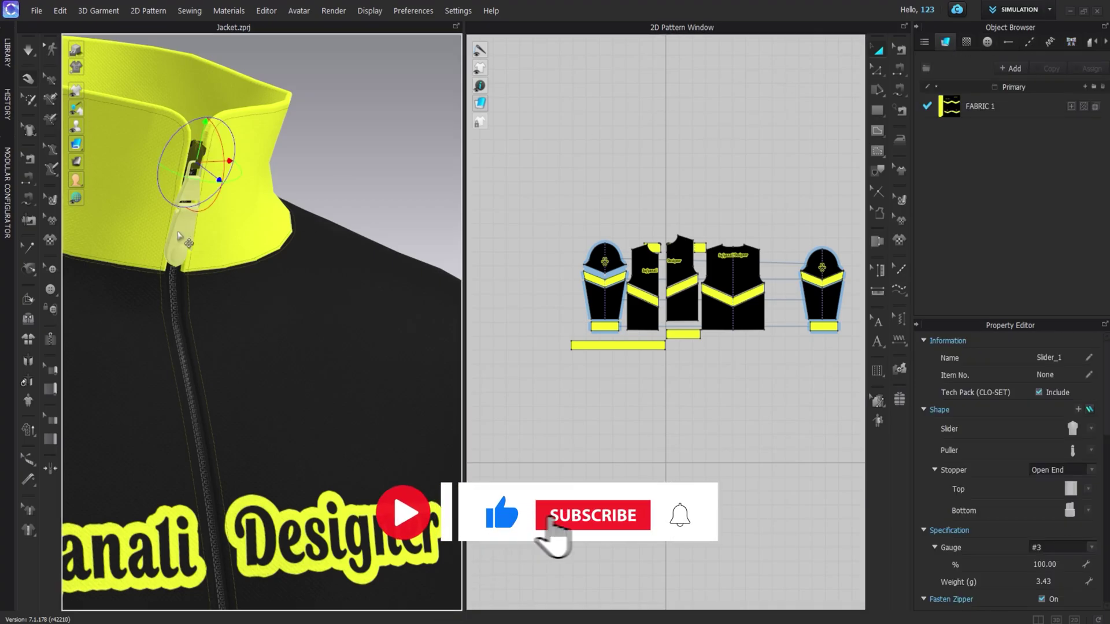
{"action": "left_click", "coordinate": [1090, 470]}
{"action": "left_click", "coordinate": [1085, 489]}
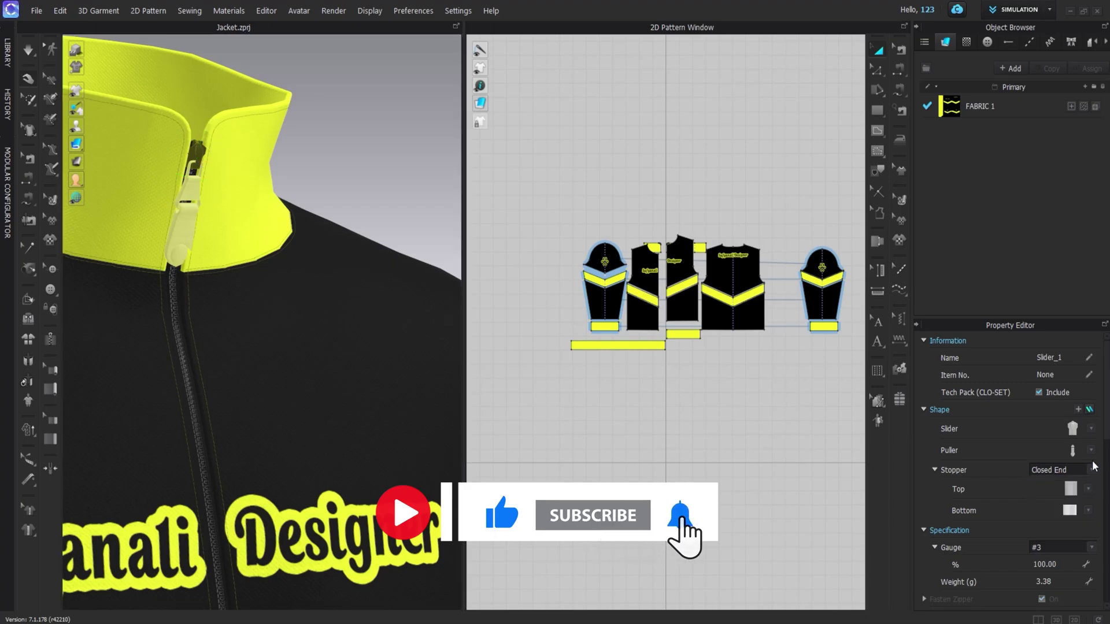
{"action": "left_click", "coordinate": [1091, 470]}
{"action": "left_click", "coordinate": [1081, 479]}
Step: Change the slider's puller to the slim shape with an open loop at its tip
{"action": "scroll", "coordinate": [1077, 520], "scroll_direction": "down", "scroll_amount": 3}
{"action": "scroll", "coordinate": [1078, 524], "scroll_direction": "down", "scroll_amount": 10}
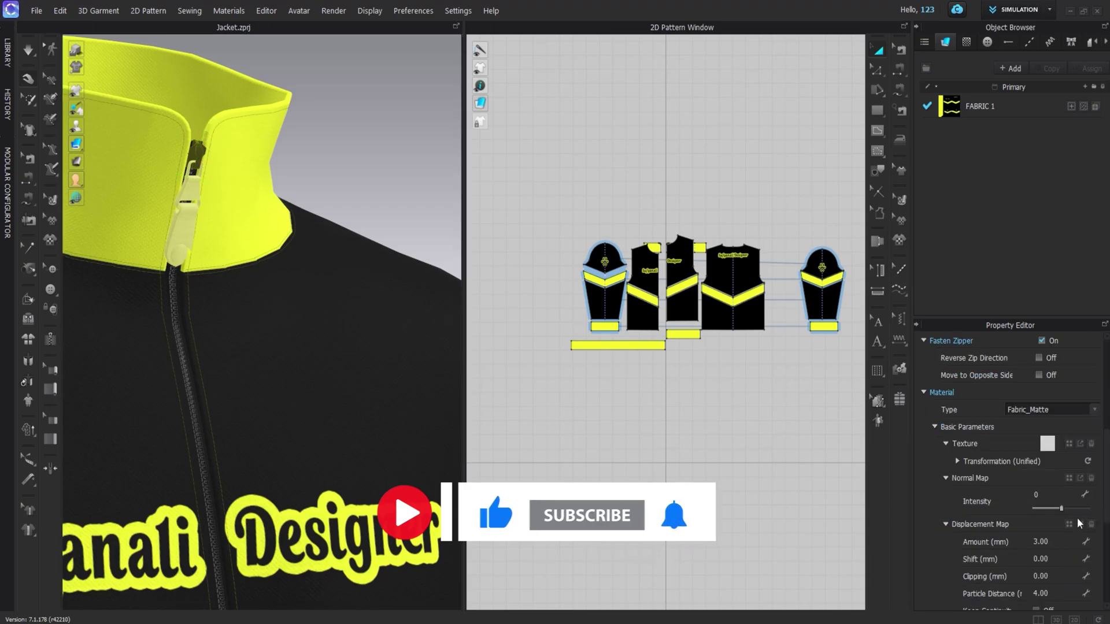
{"action": "scroll", "coordinate": [1078, 518], "scroll_direction": "up", "scroll_amount": 12}
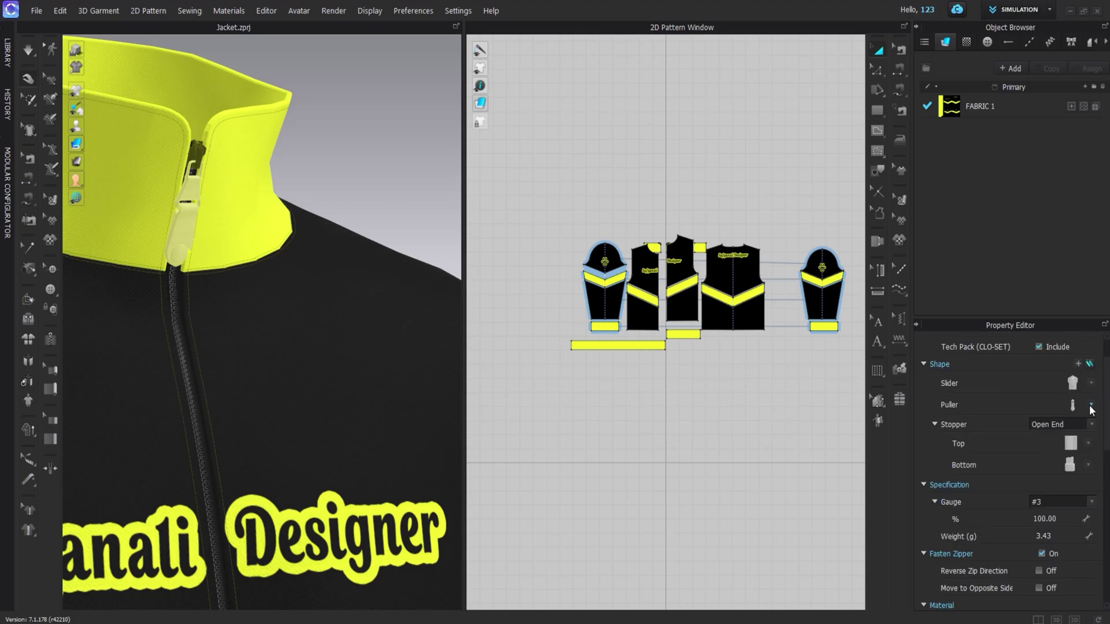
{"action": "left_click", "coordinate": [1091, 409]}
{"action": "left_click", "coordinate": [996, 421]}
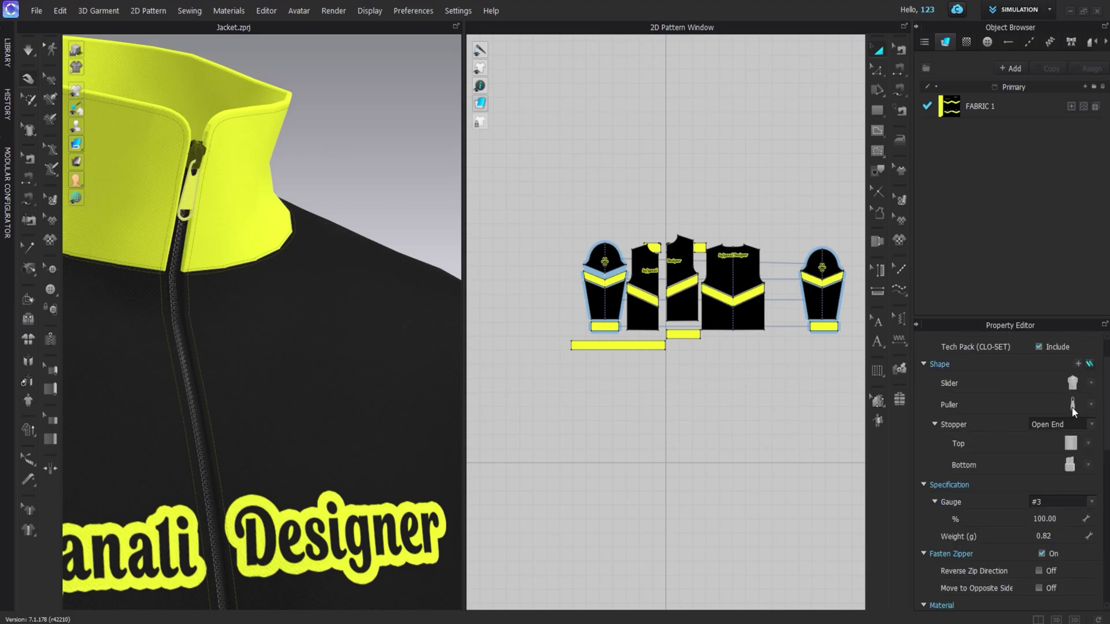
Step: Set the material colour of the zipper slider with its new puller to black
{"action": "scroll", "coordinate": [1072, 407], "scroll_direction": "down", "scroll_amount": 10}
{"action": "left_click", "coordinate": [214, 163]}
{"action": "left_click", "coordinate": [1091, 583]}
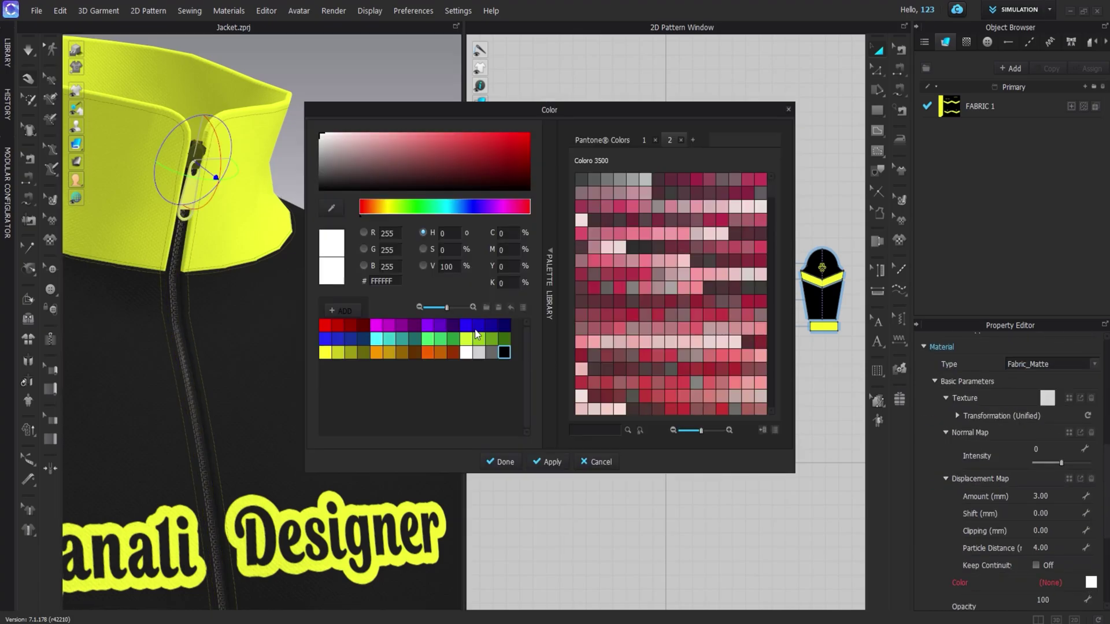
{"action": "left_click", "coordinate": [417, 338]}
{"action": "left_click", "coordinate": [503, 353]}
{"action": "left_click", "coordinate": [548, 461]}
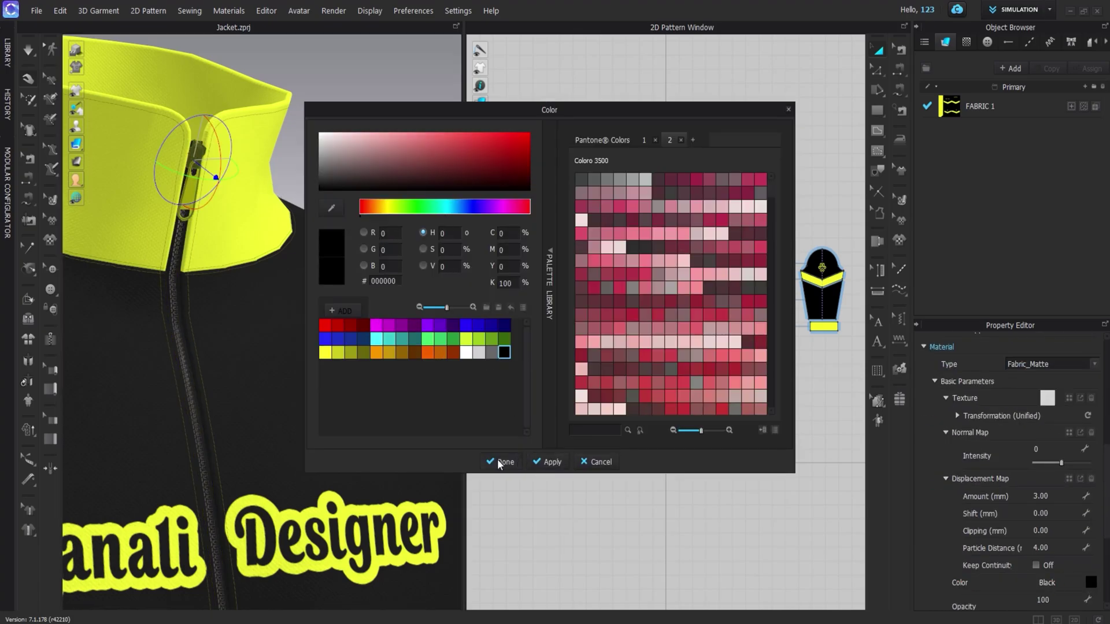
{"action": "left_click", "coordinate": [499, 461]}
{"action": "scroll", "coordinate": [278, 202], "scroll_direction": "up", "scroll_amount": 2}
{"action": "scroll", "coordinate": [278, 201], "scroll_direction": "down", "scroll_amount": 5}
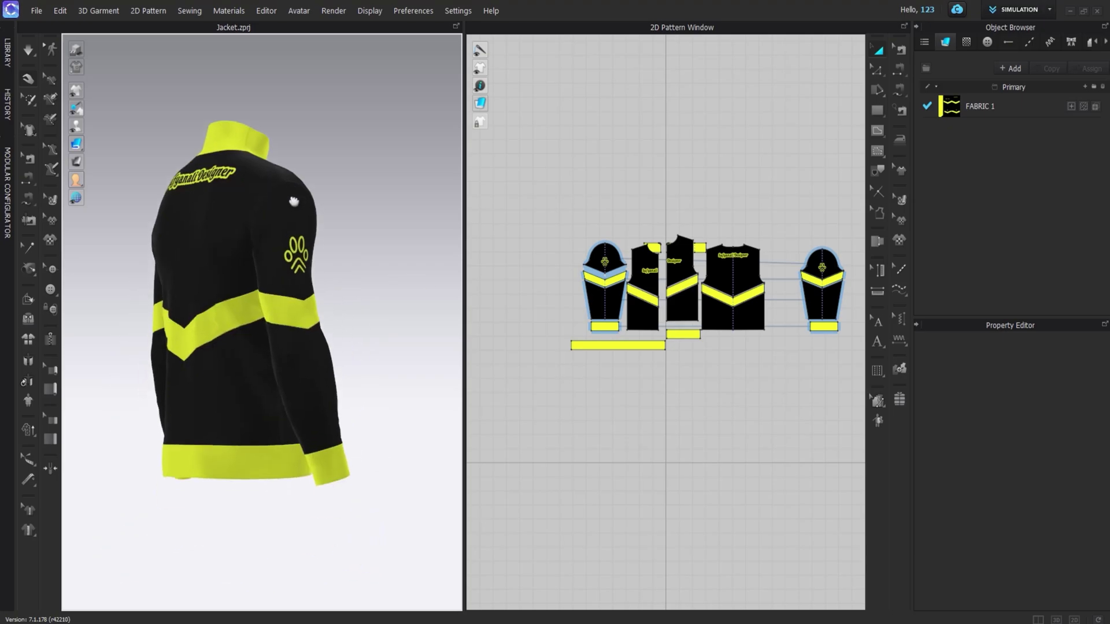